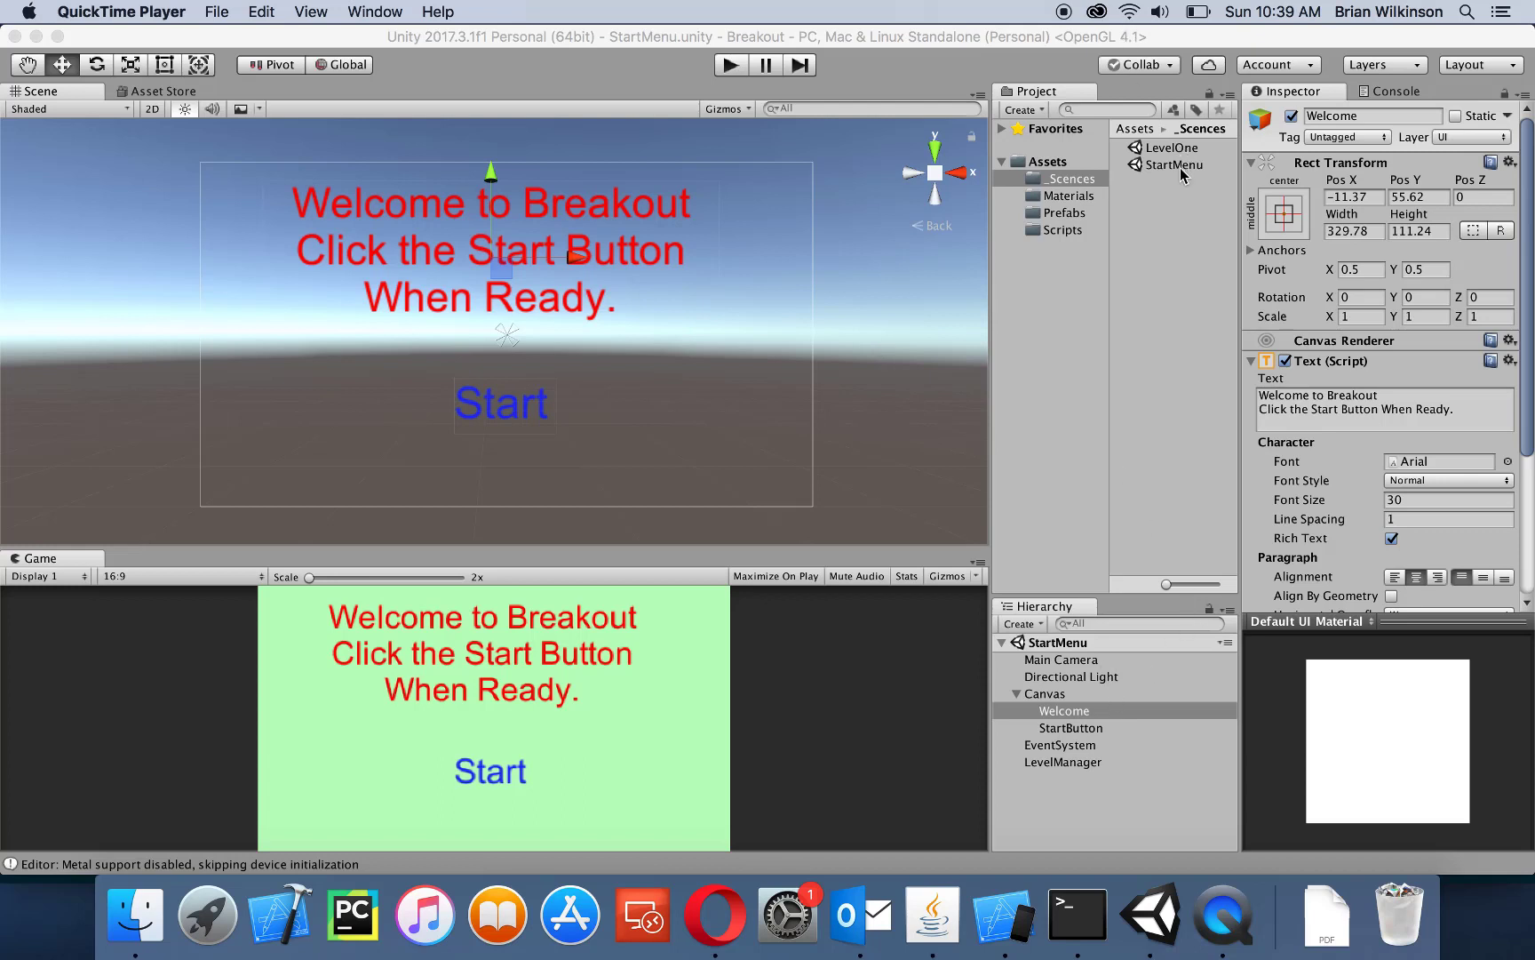
Start a new empty scene in the Unity editor
click(471, 184)
click(133, 11)
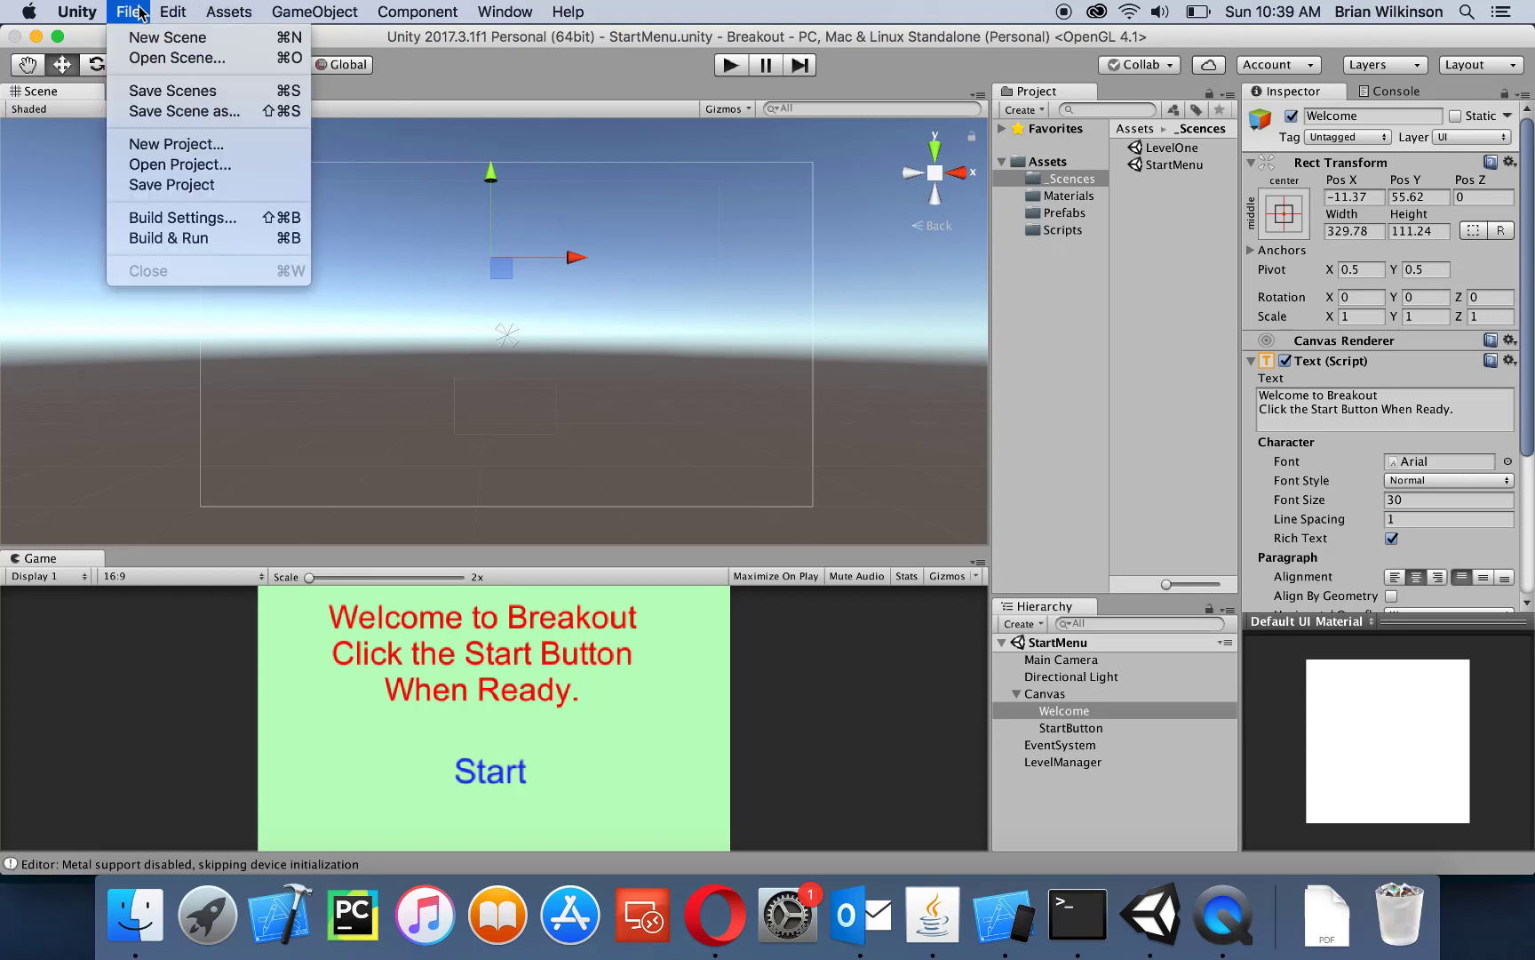
click(167, 38)
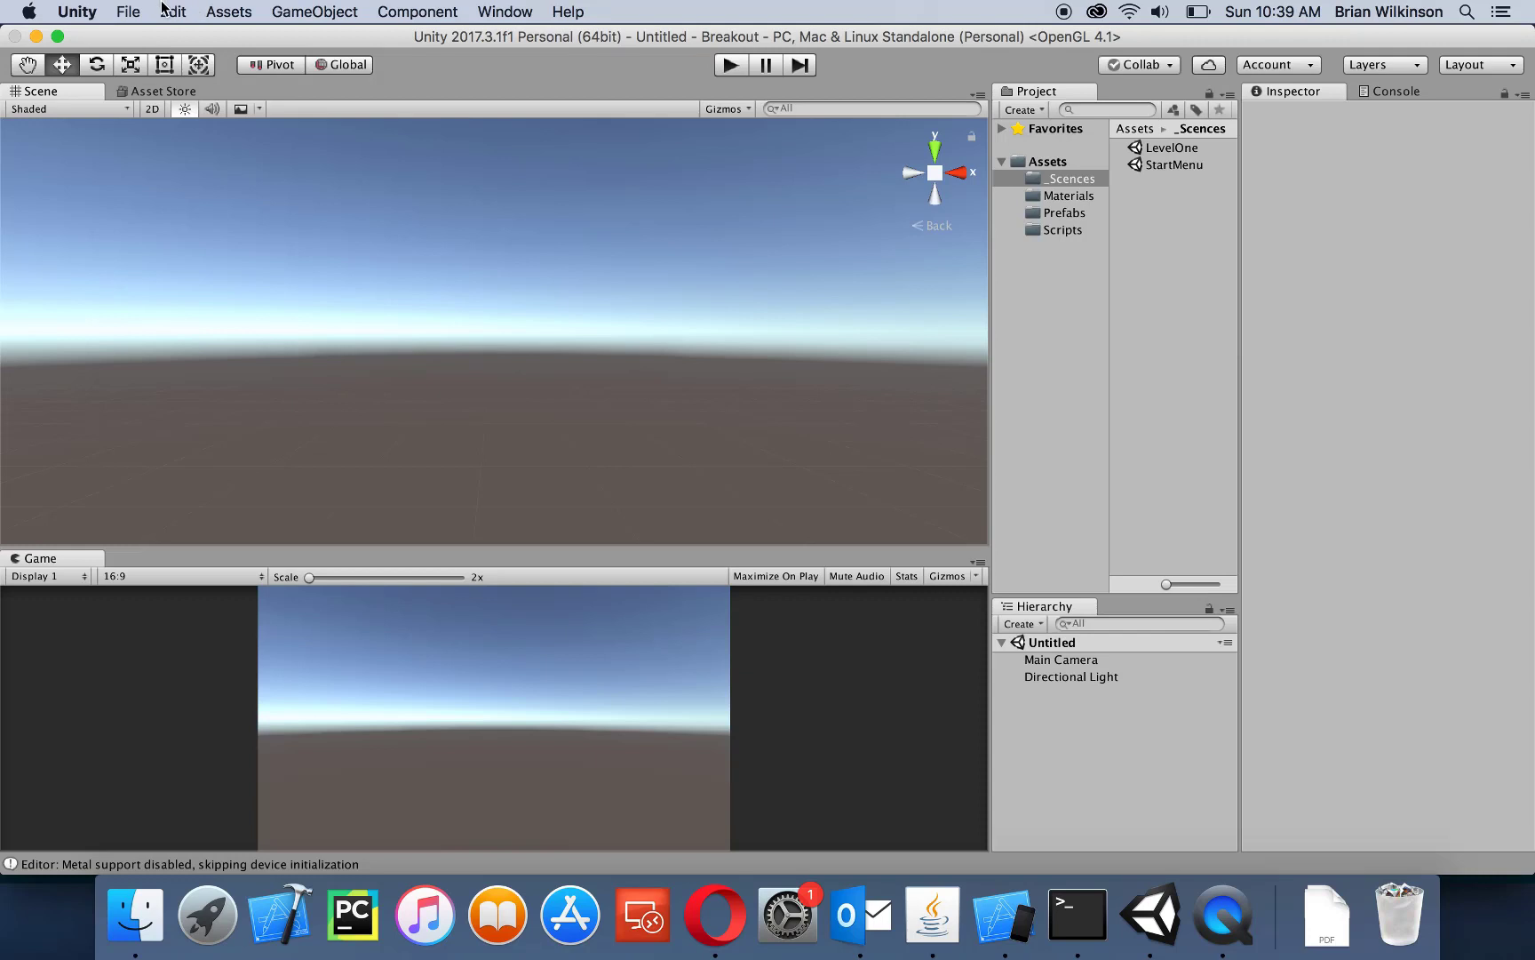
Save the scene as GameOver and move it into the _Scences folder
click(130, 12)
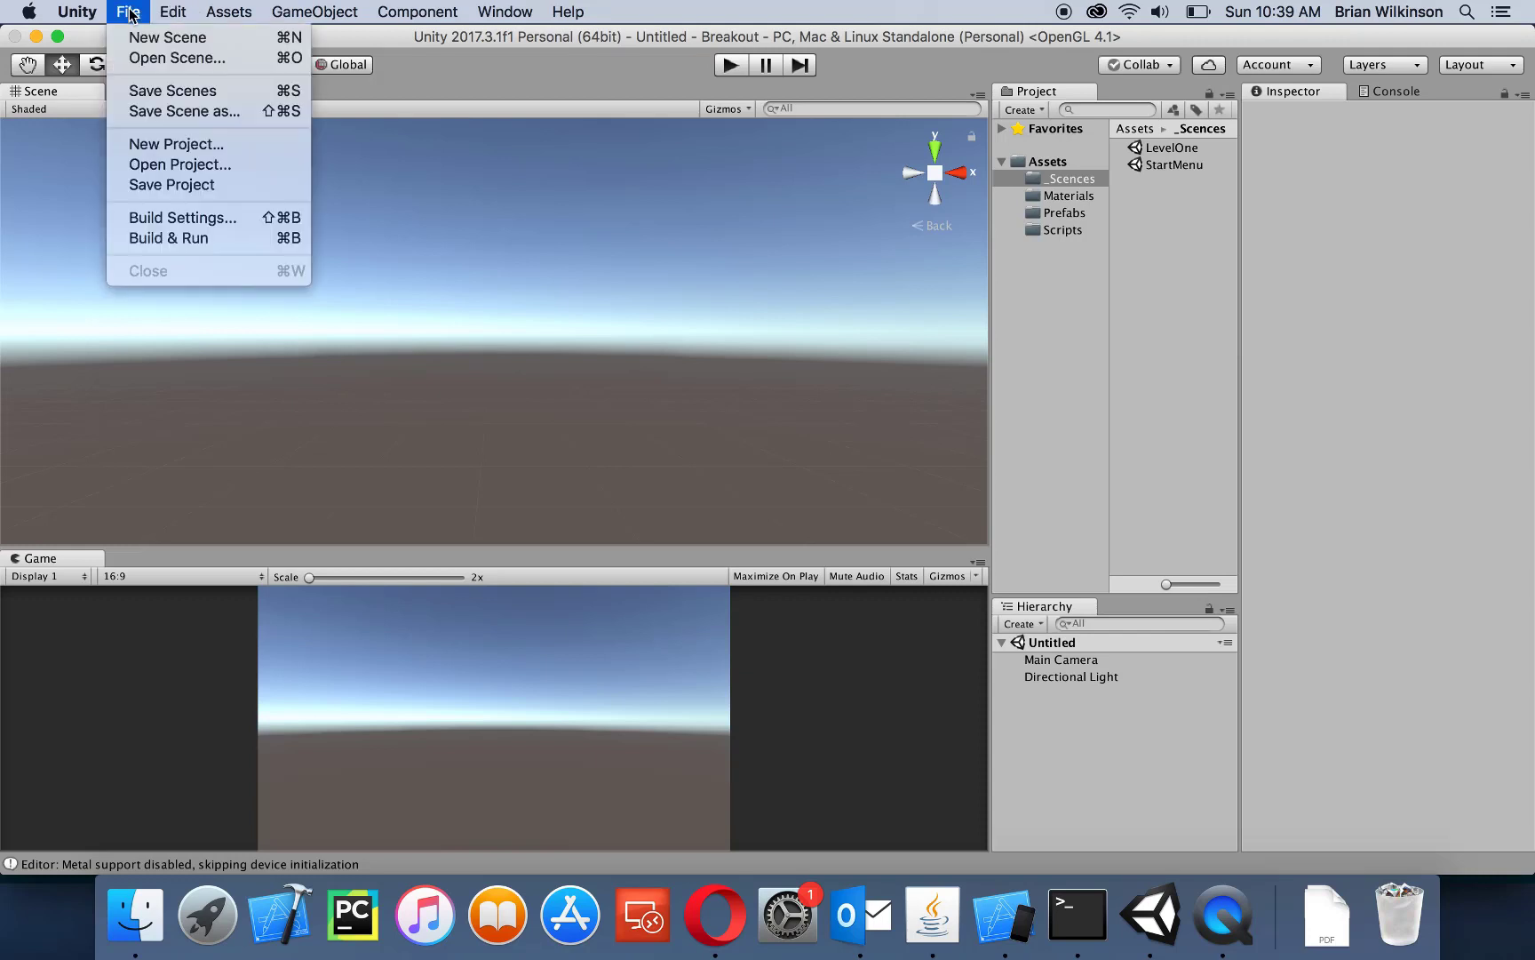
click(157, 88)
text(GameOver)
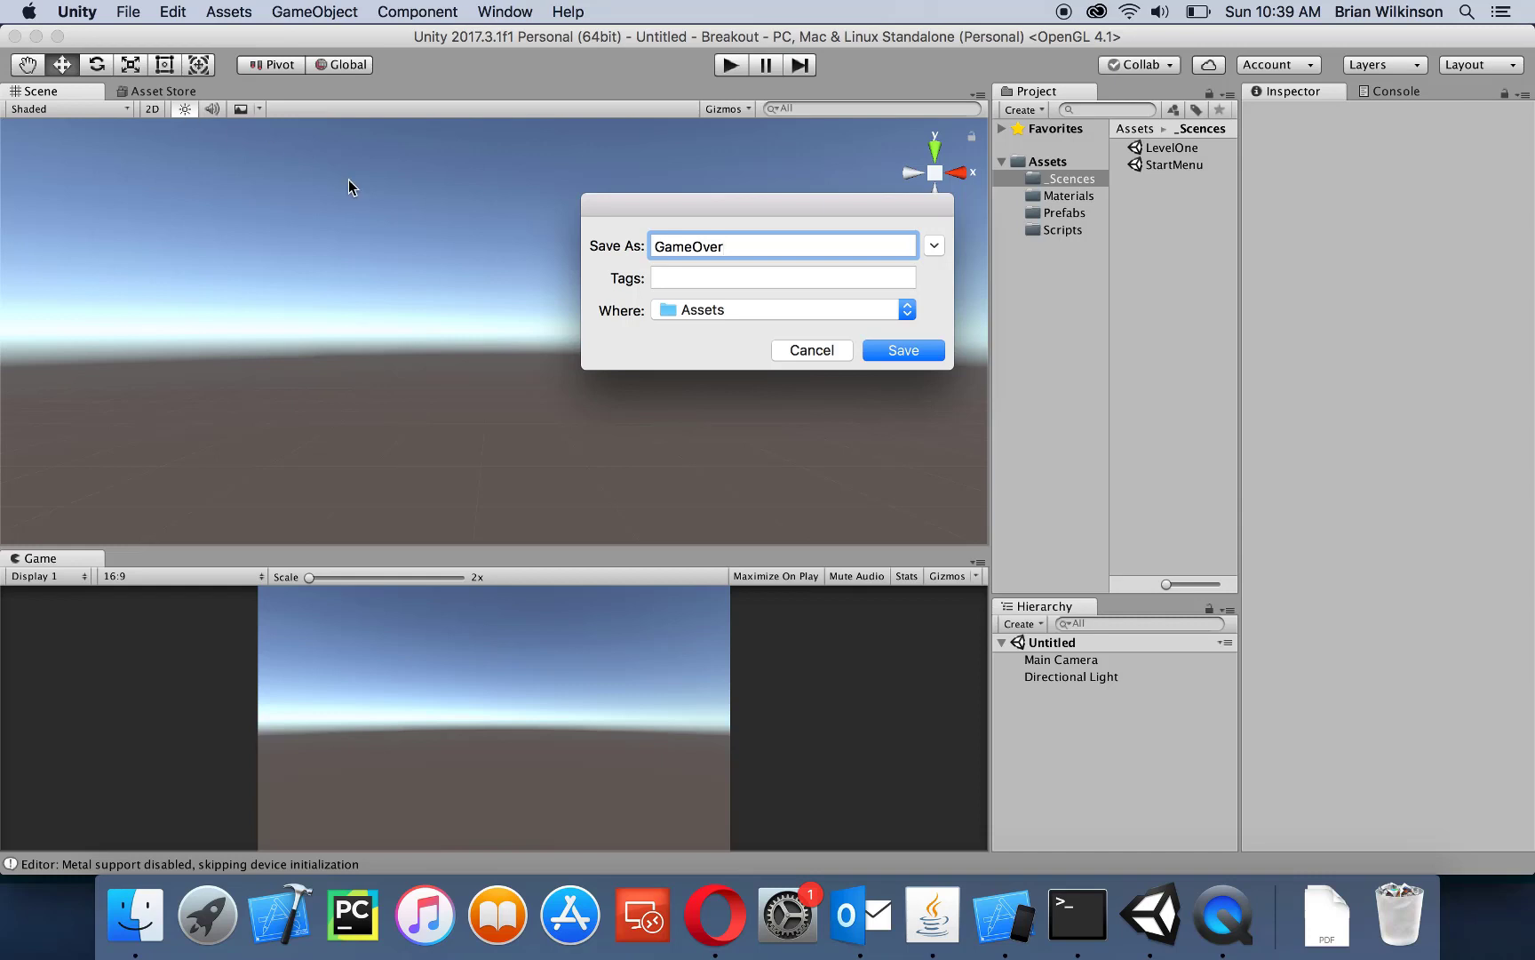
click(894, 354)
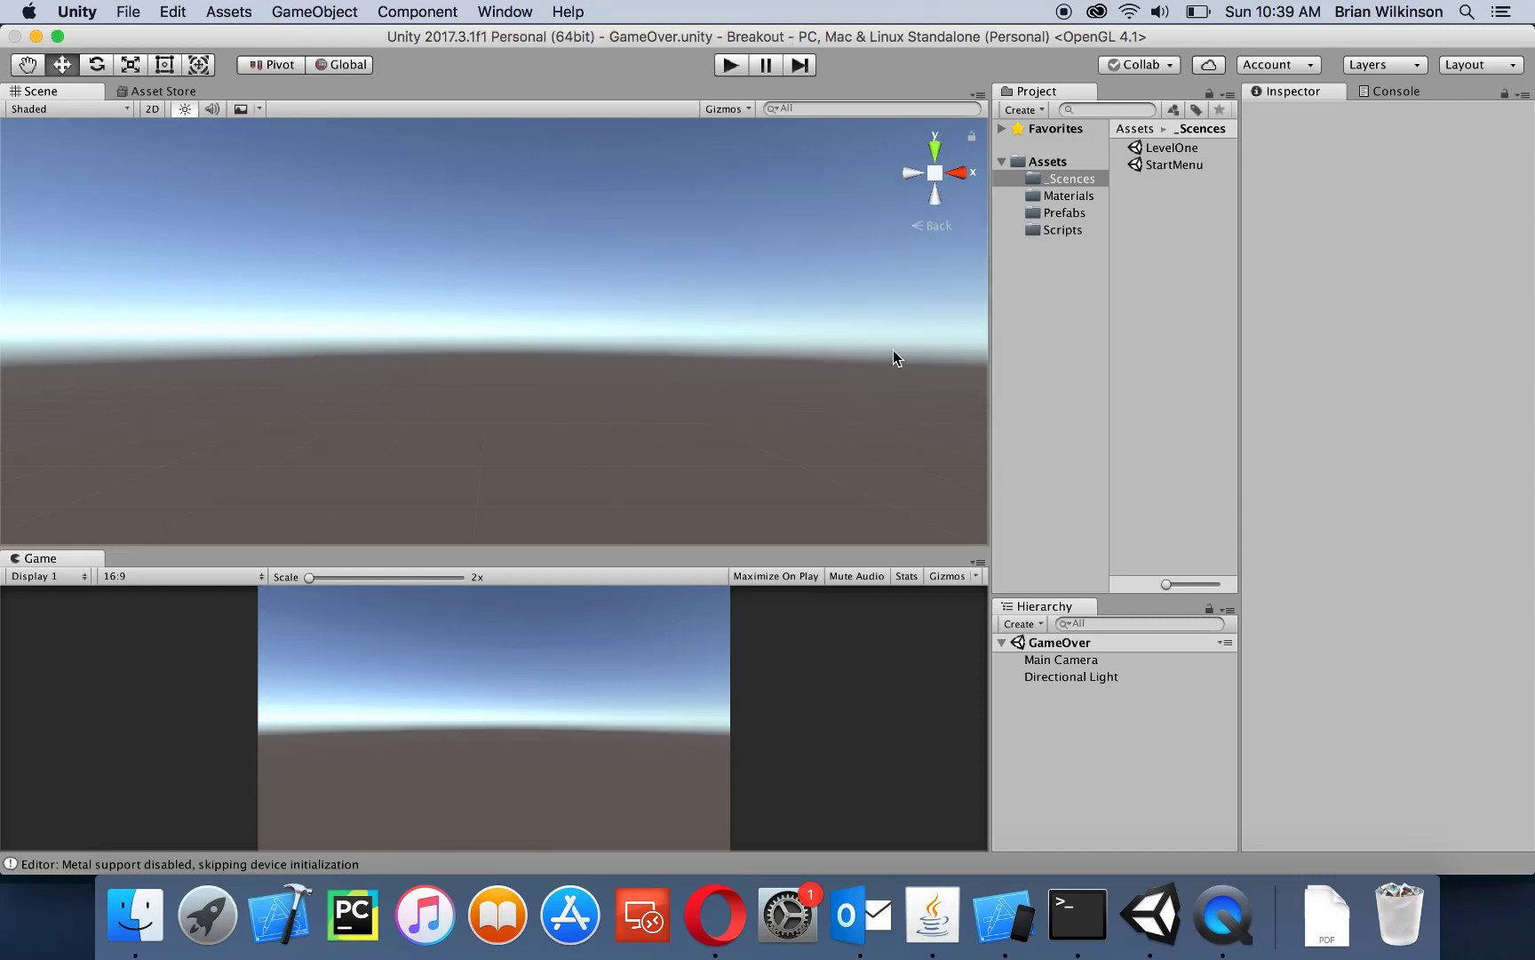
click(1055, 162)
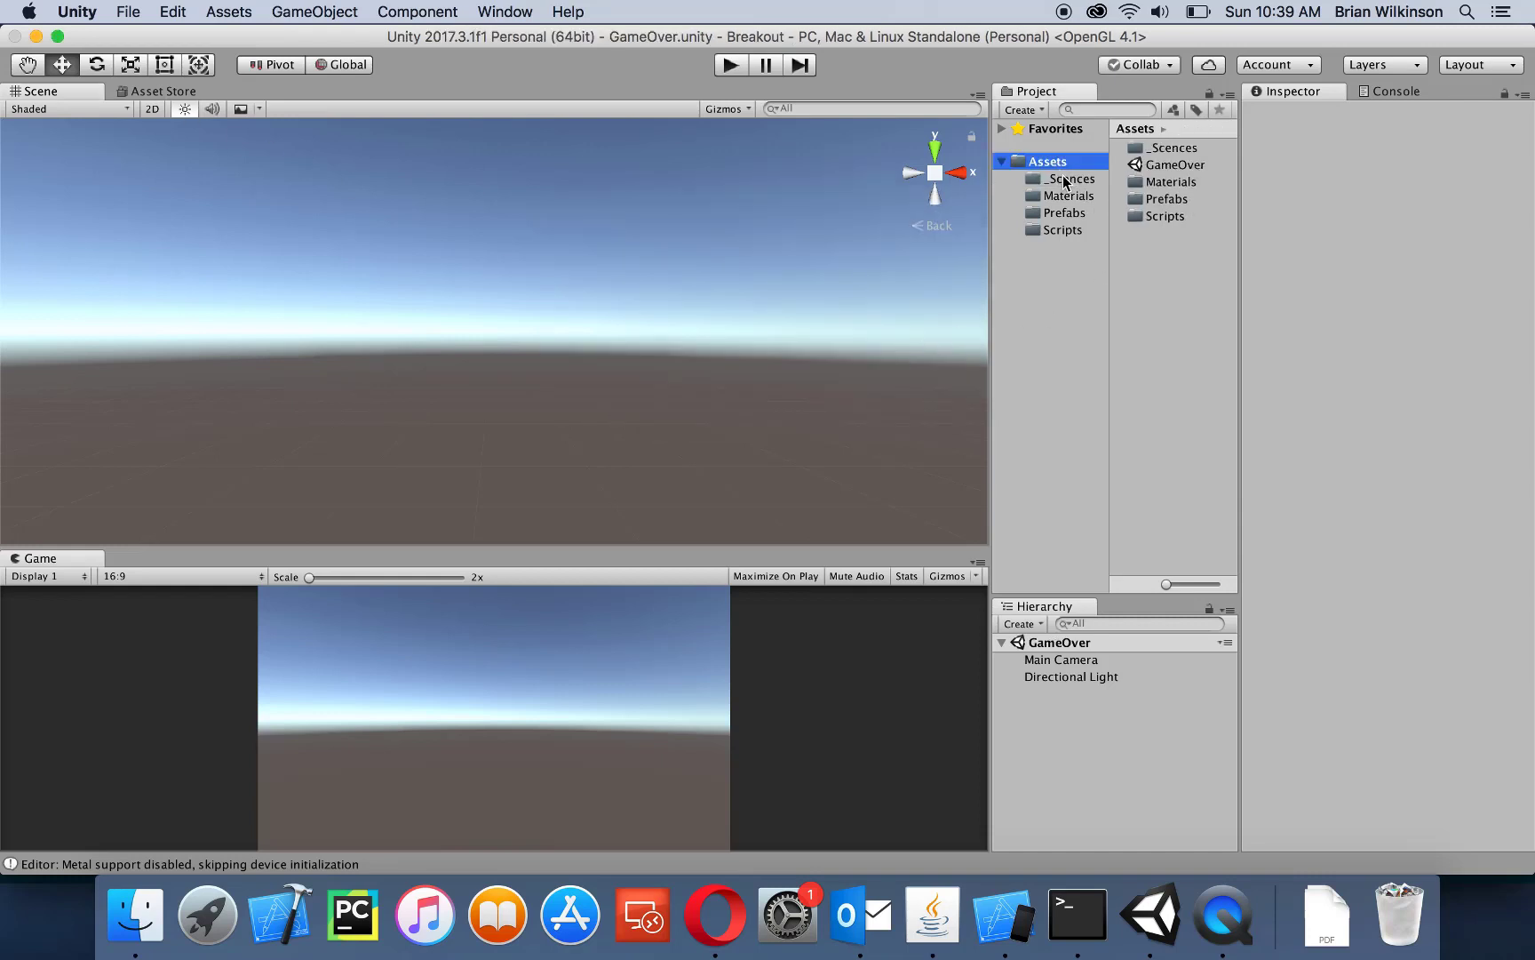
drag(1174, 167, 1160, 147)
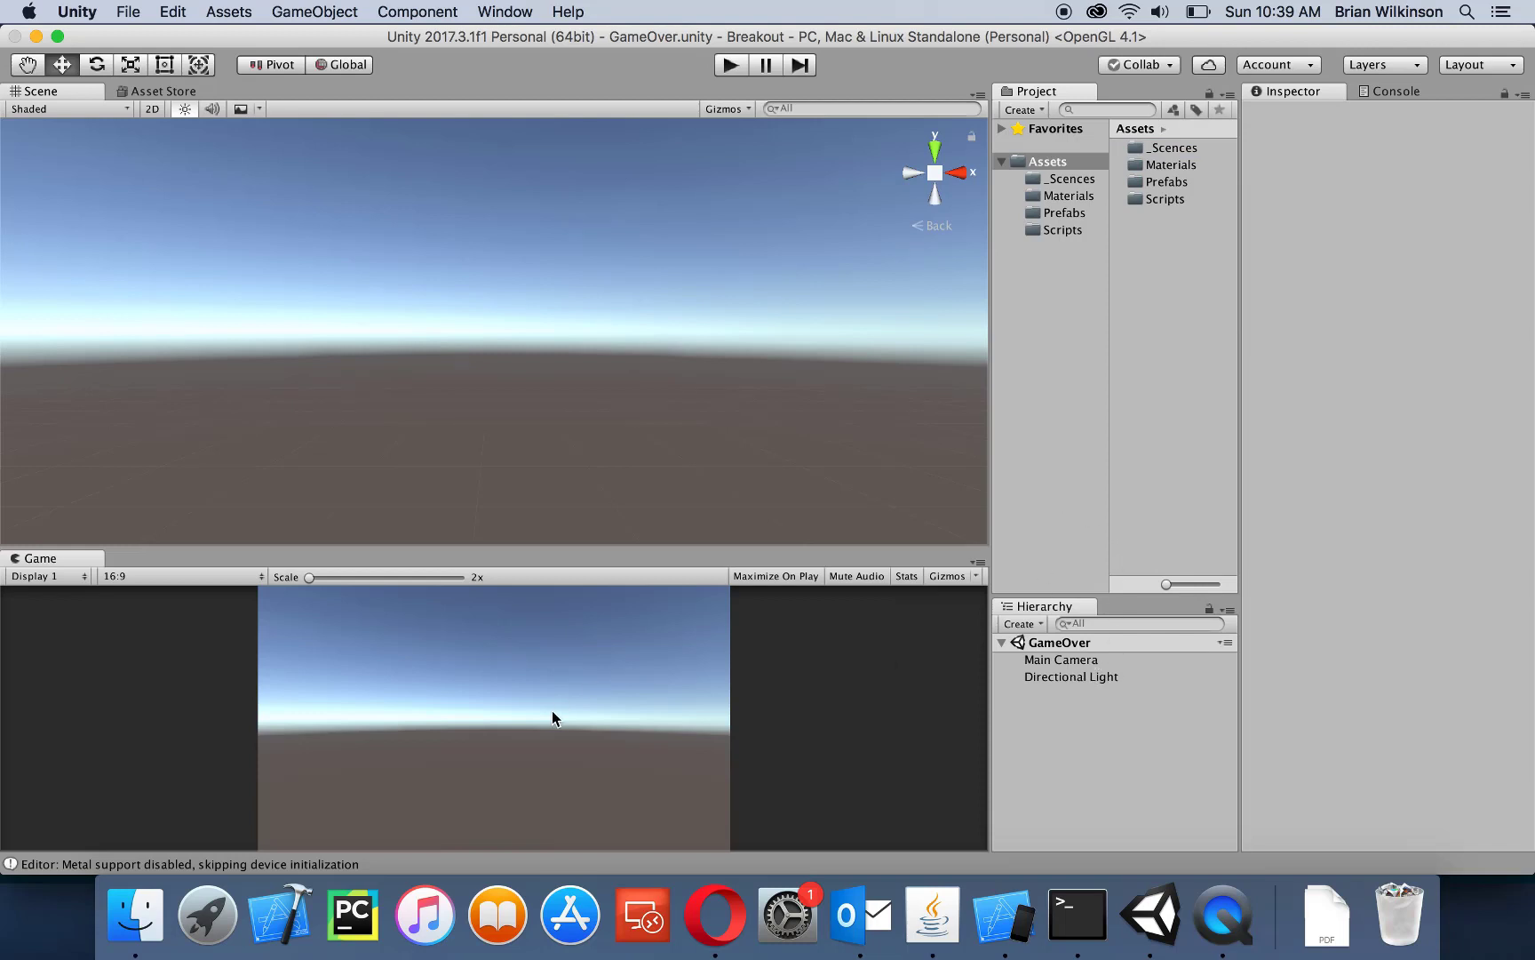
Set Main Camera's Clear Flags to Solid Color with a magenta F82DD9 background
click(1040, 662)
click(1422, 261)
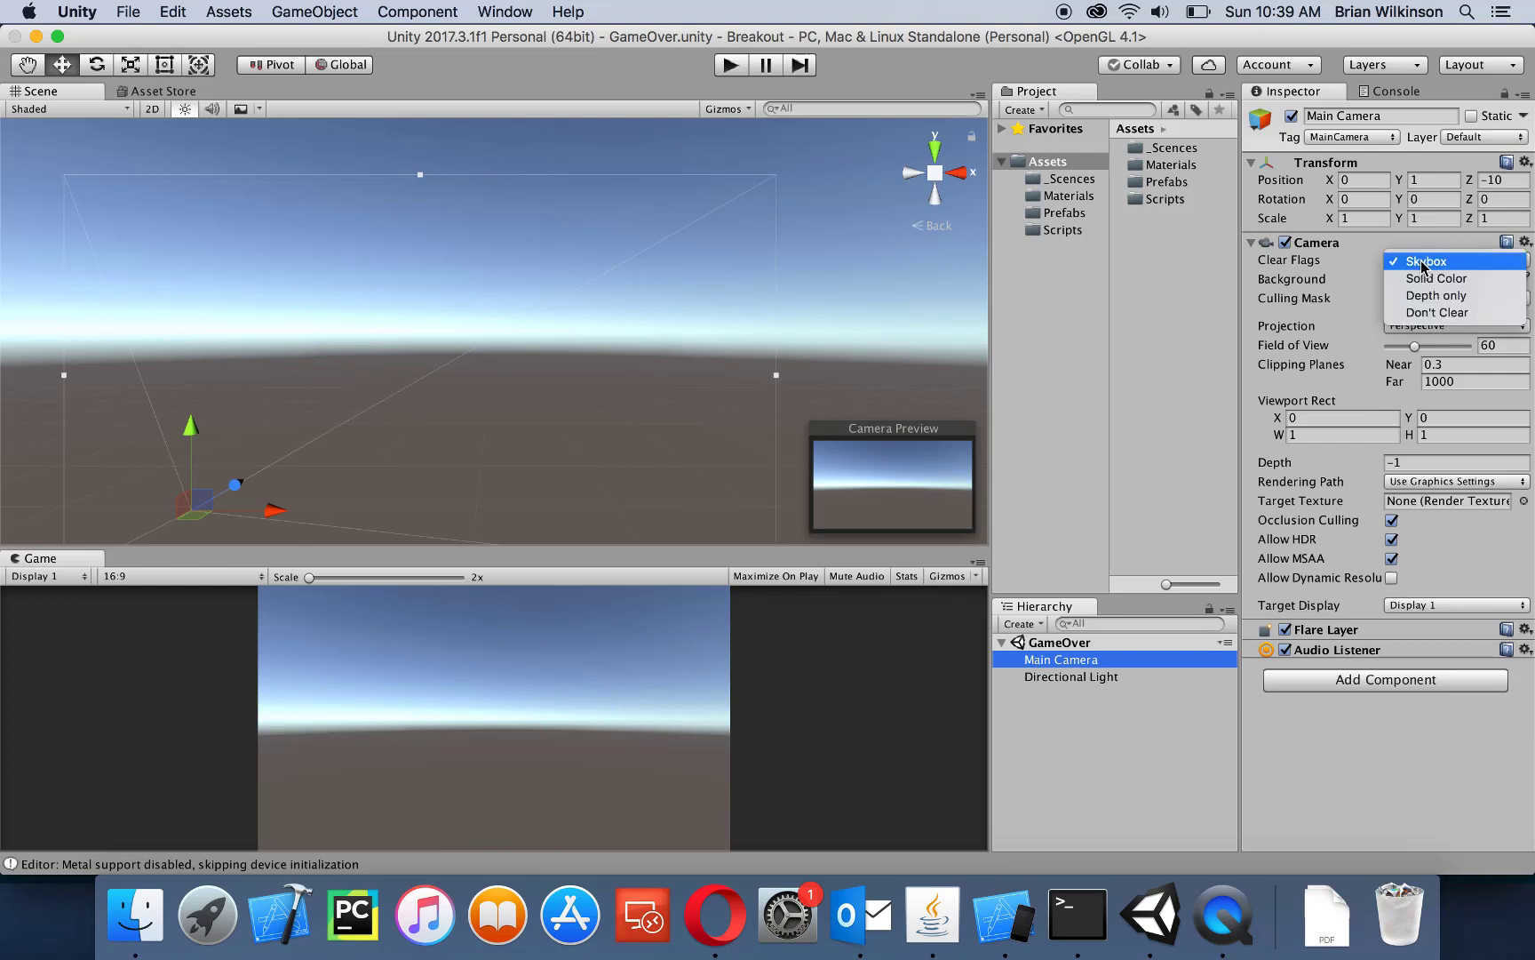
click(1424, 280)
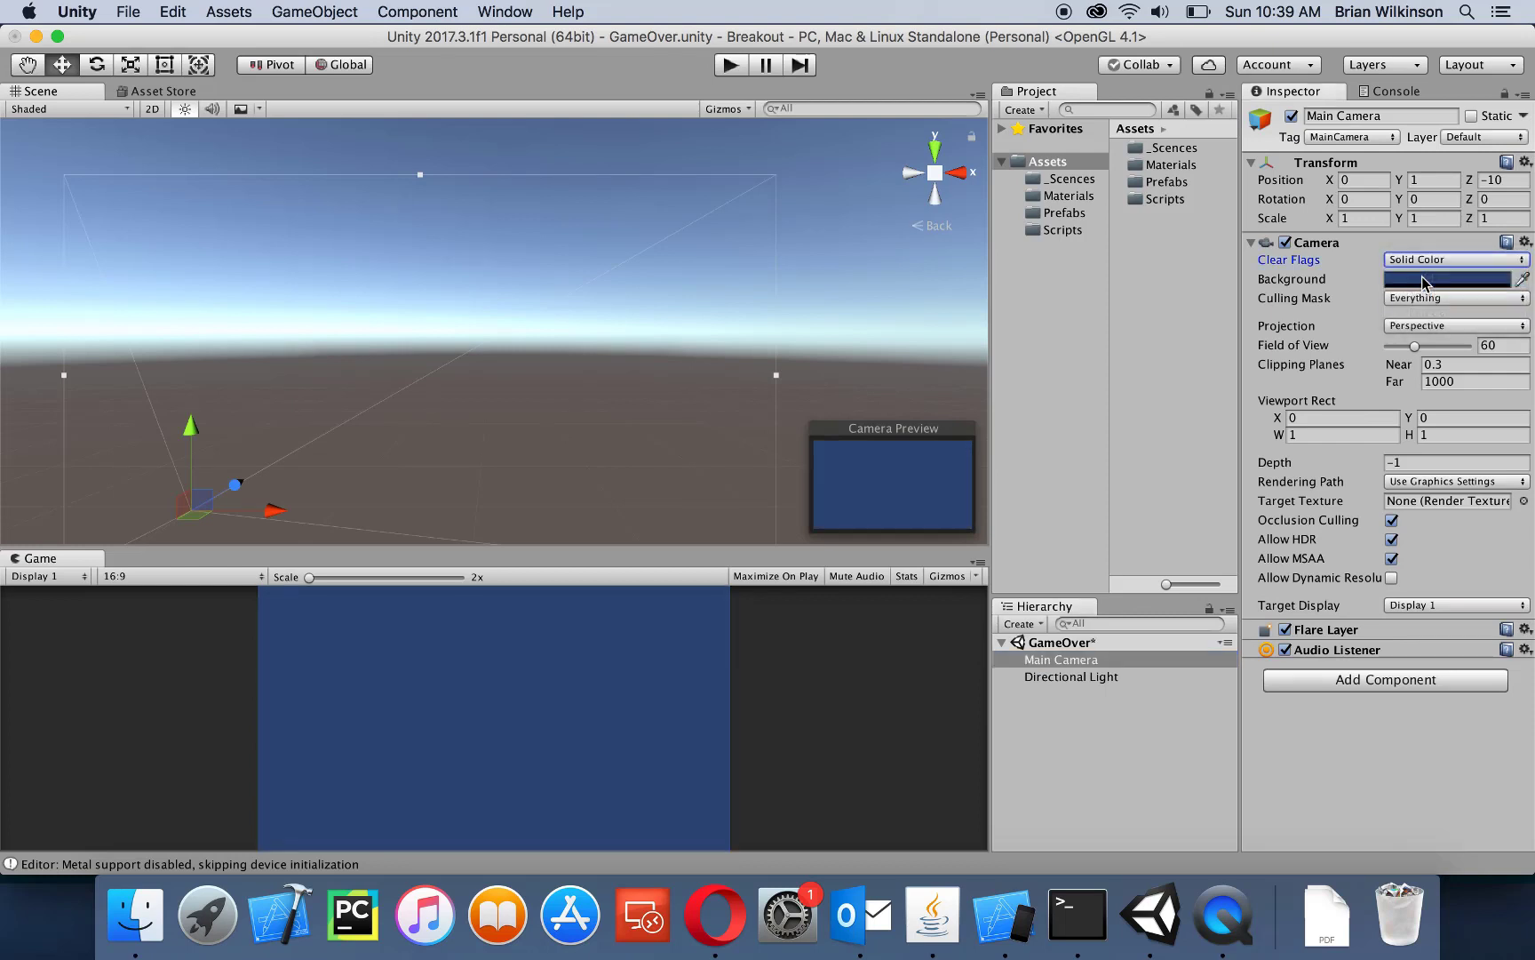
click(1427, 281)
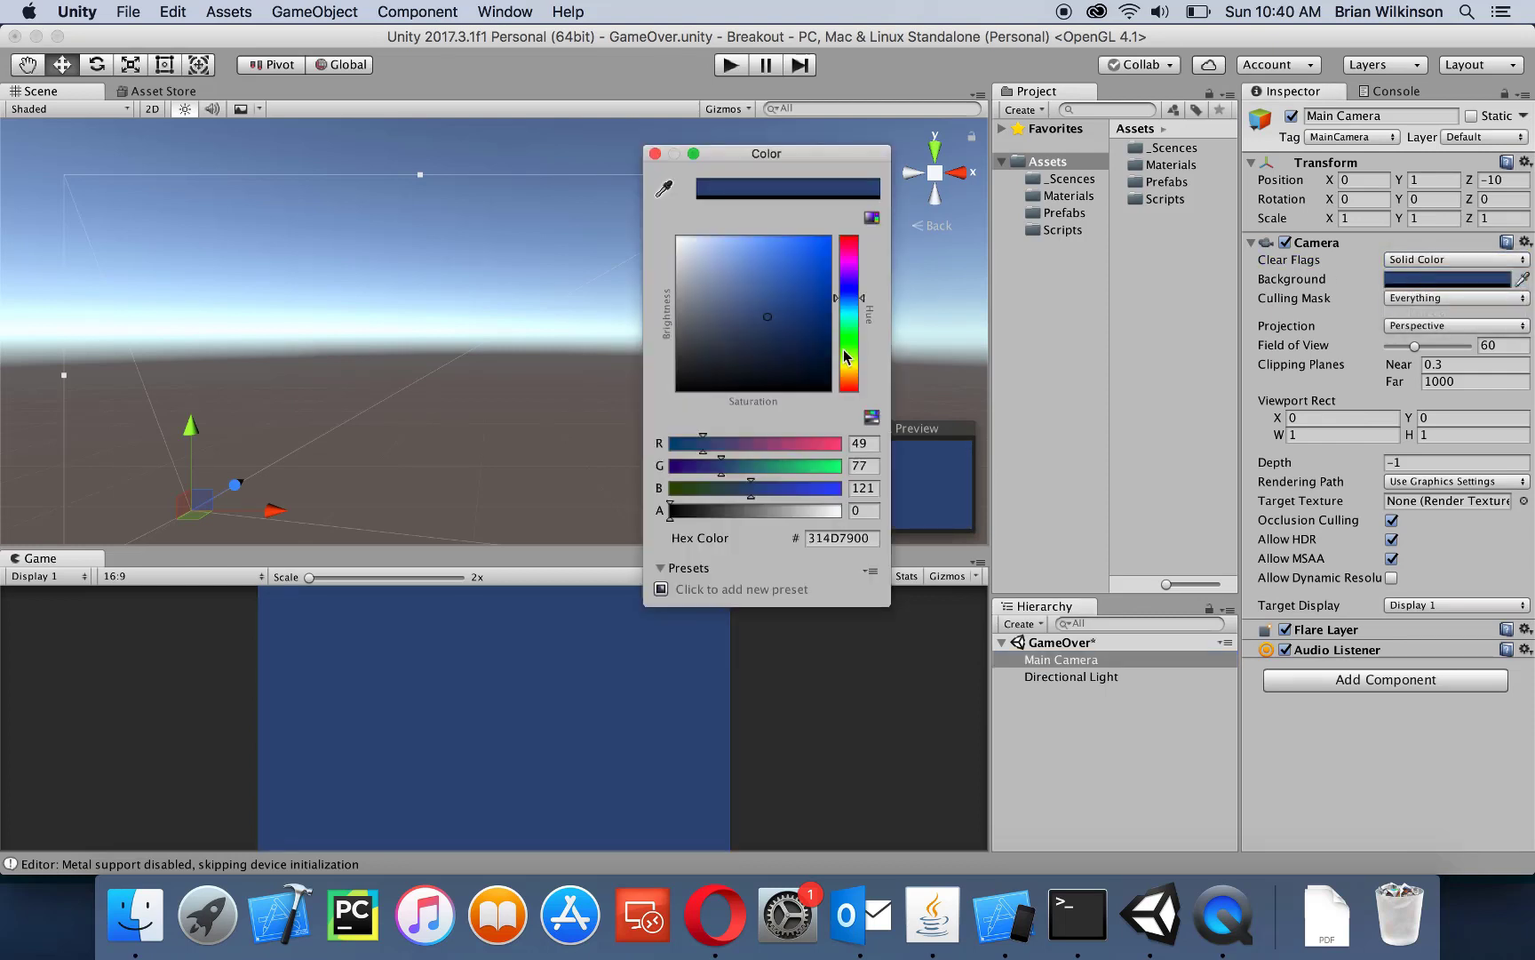
click(848, 259)
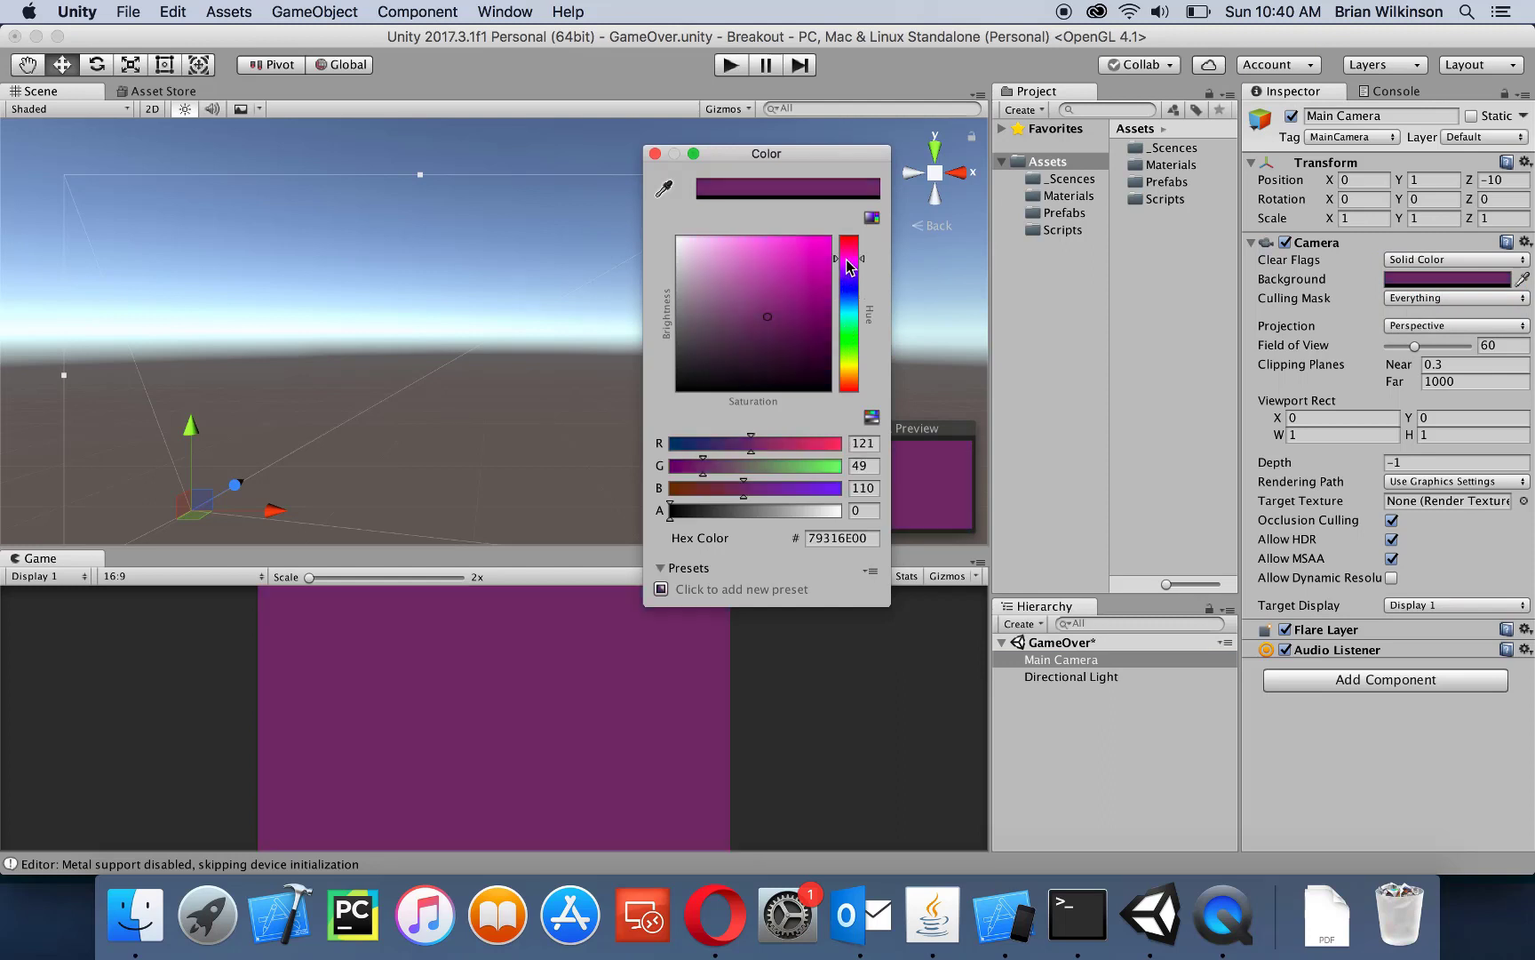
click(800, 245)
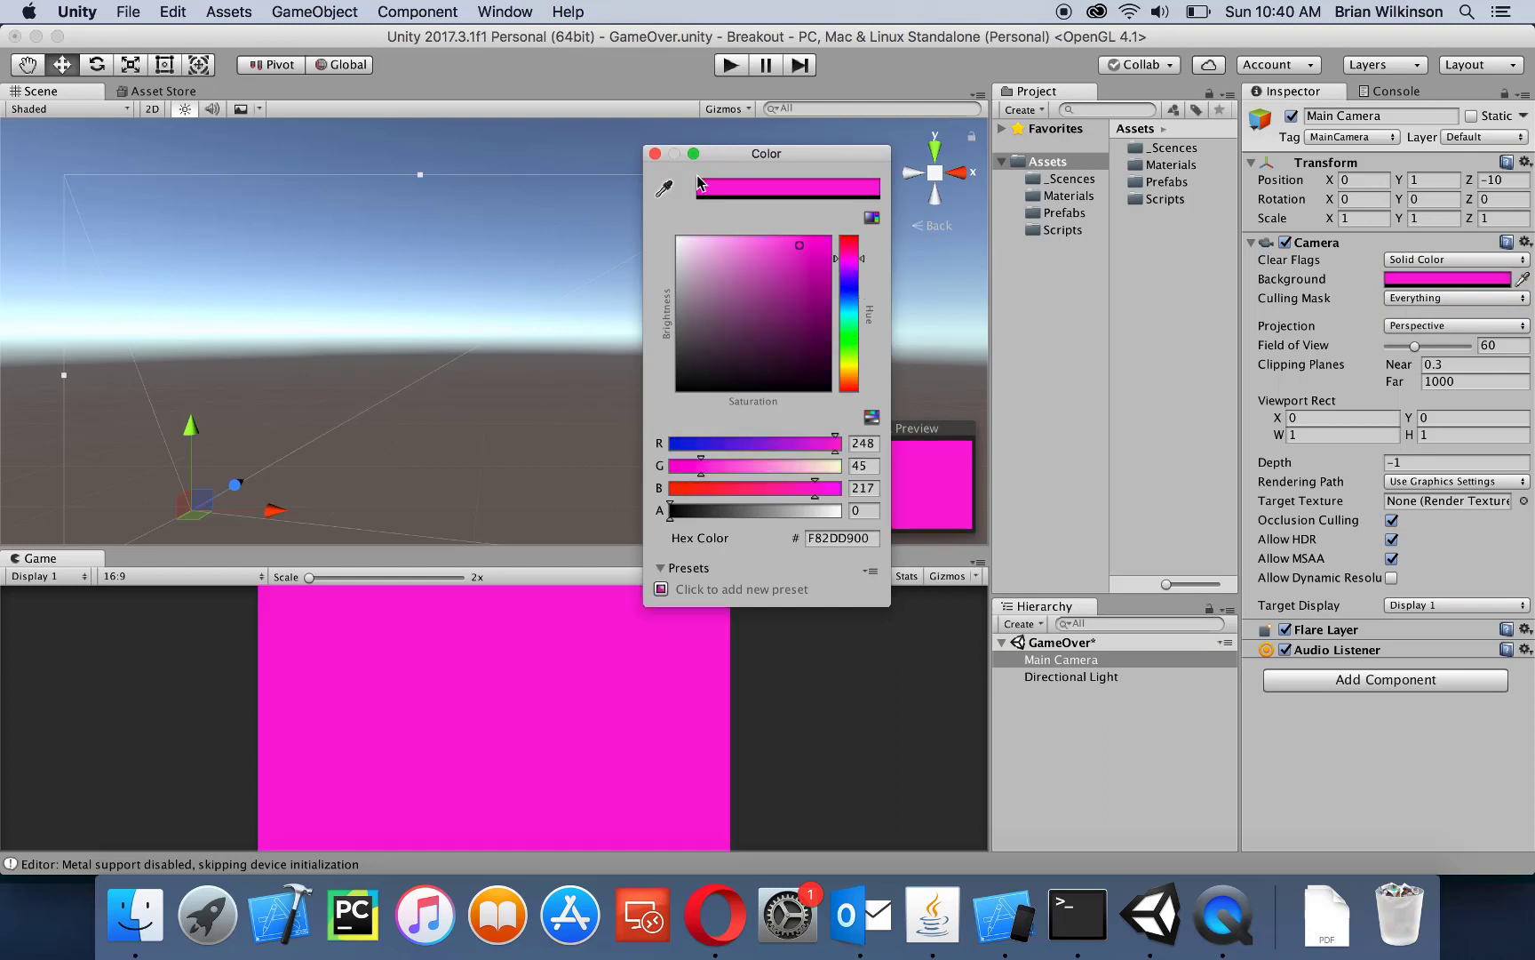
click(655, 155)
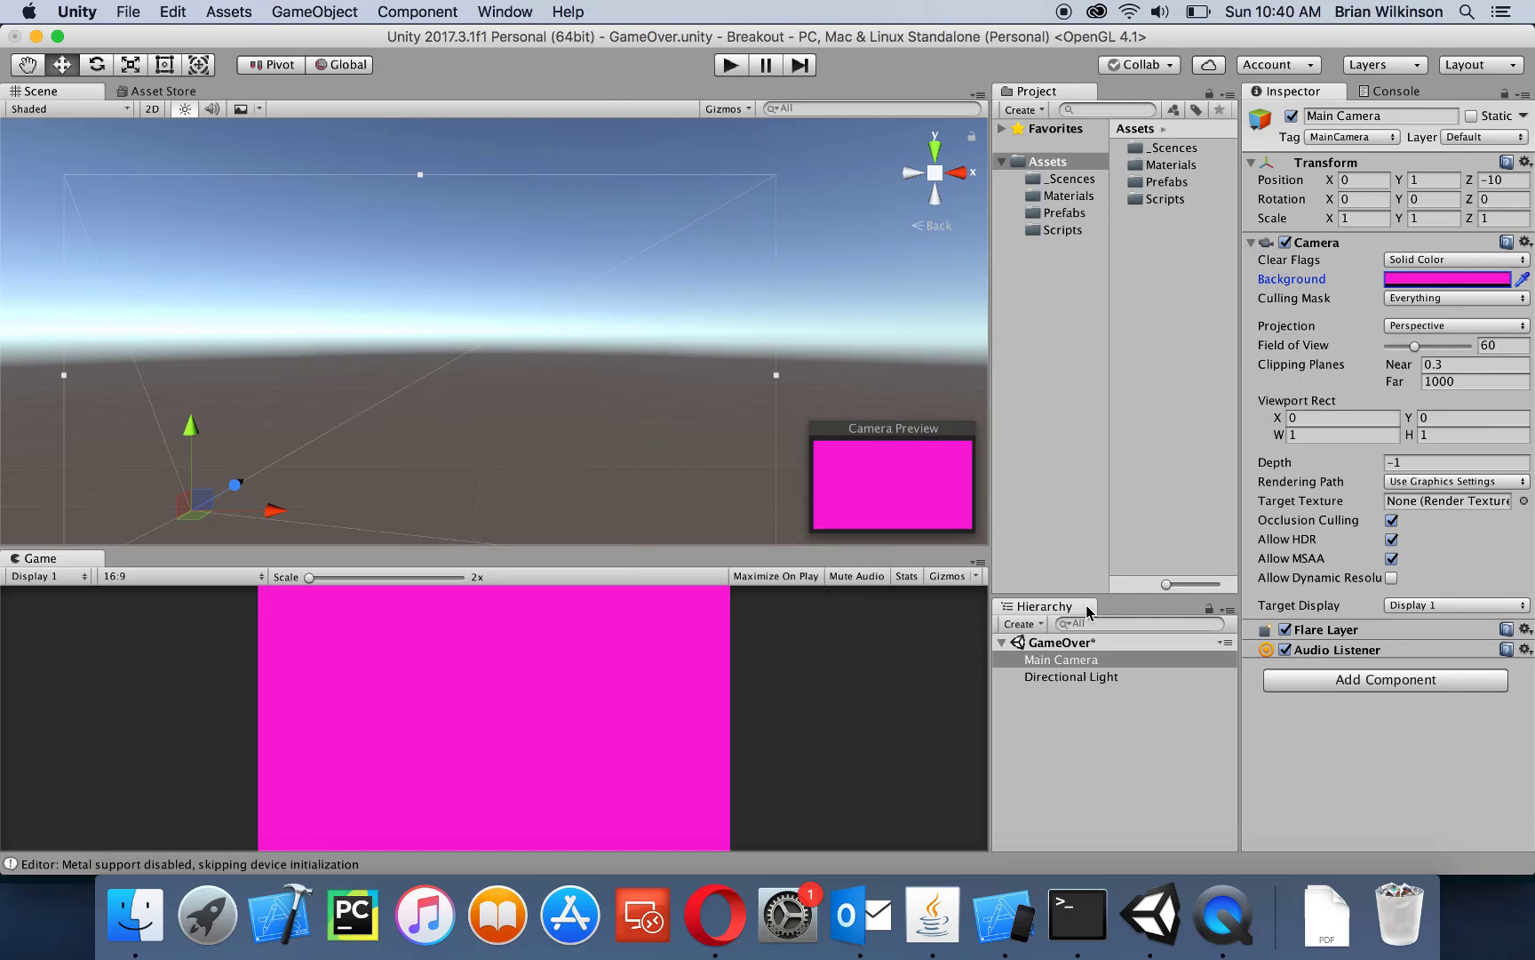
Add a UI Text object to the scene and name it GameOver
click(1042, 624)
mouse_move(1073, 784)
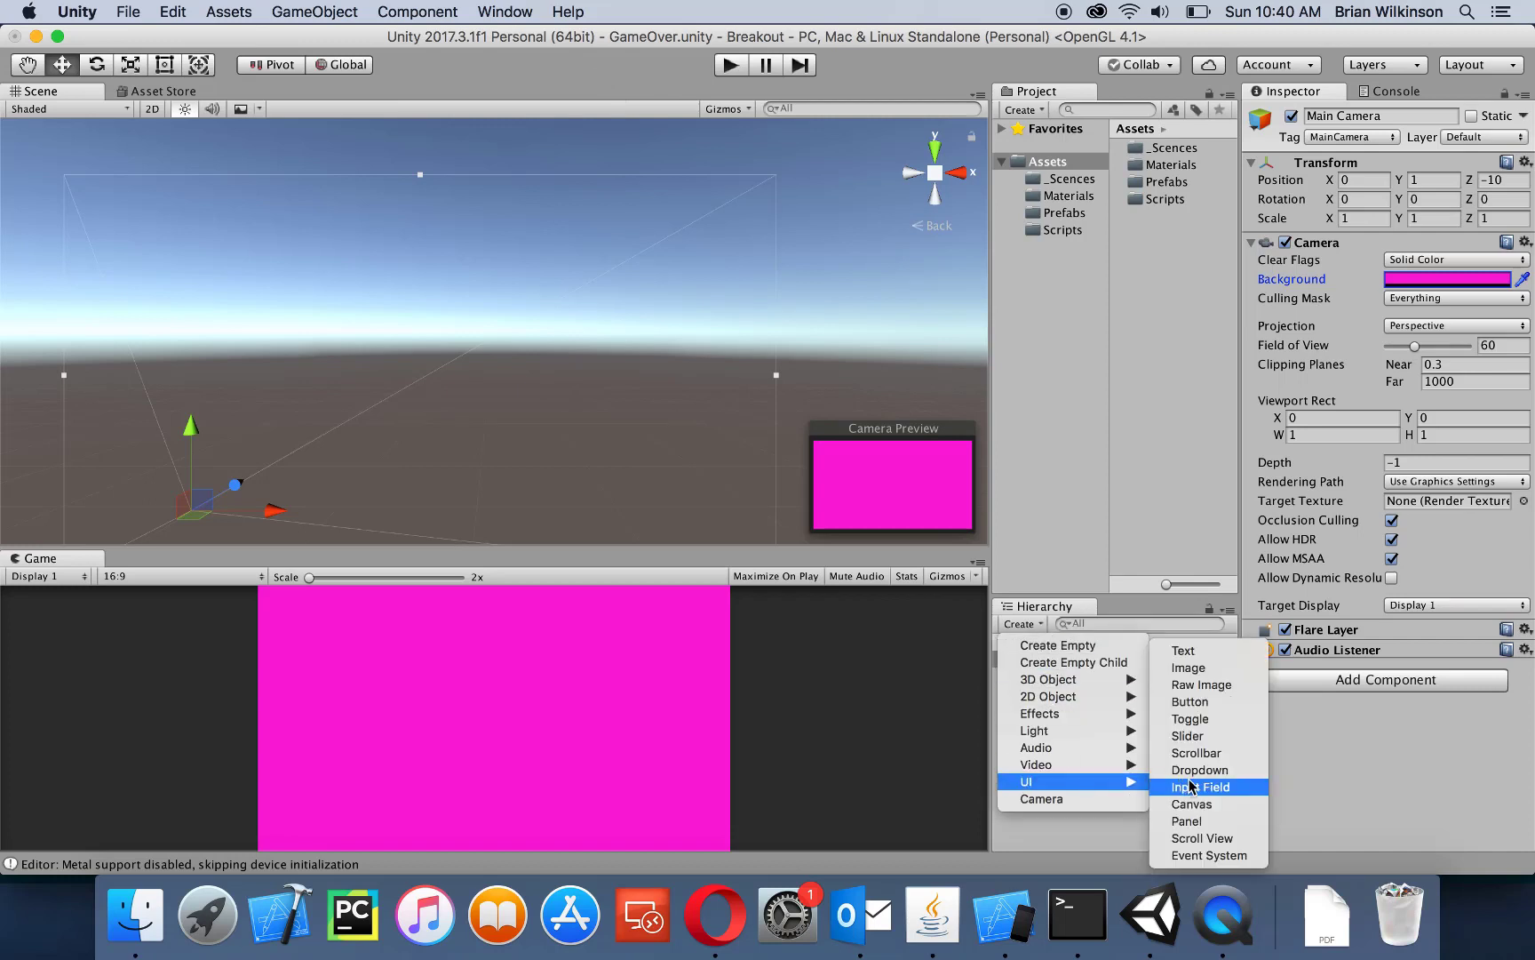
click(1185, 651)
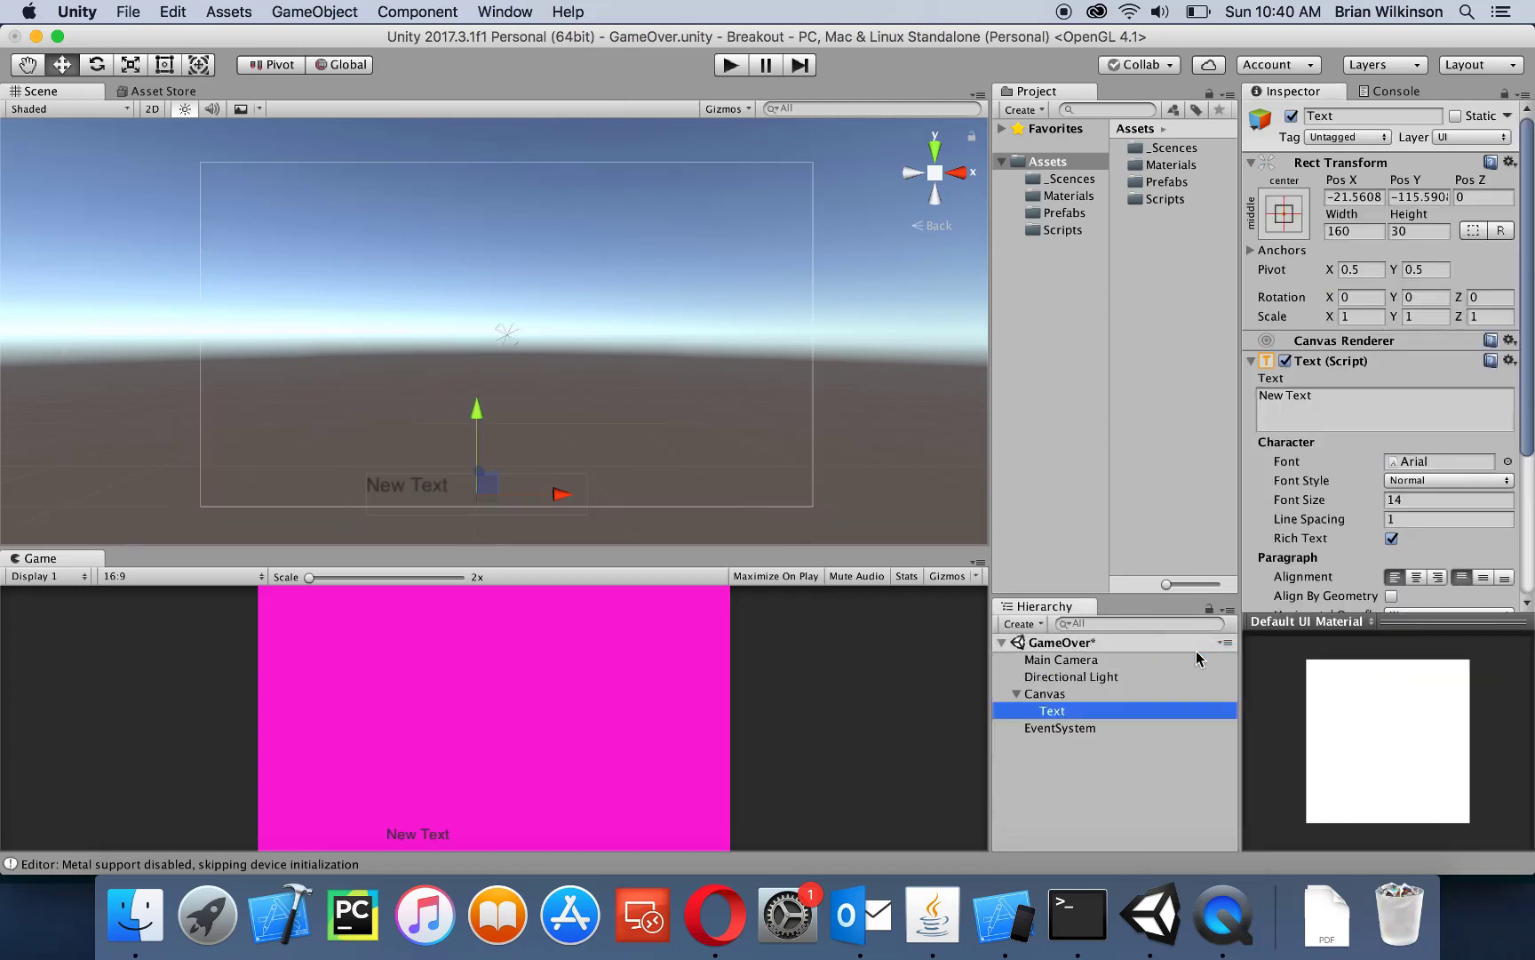
click(1346, 113)
text(GameOVer)
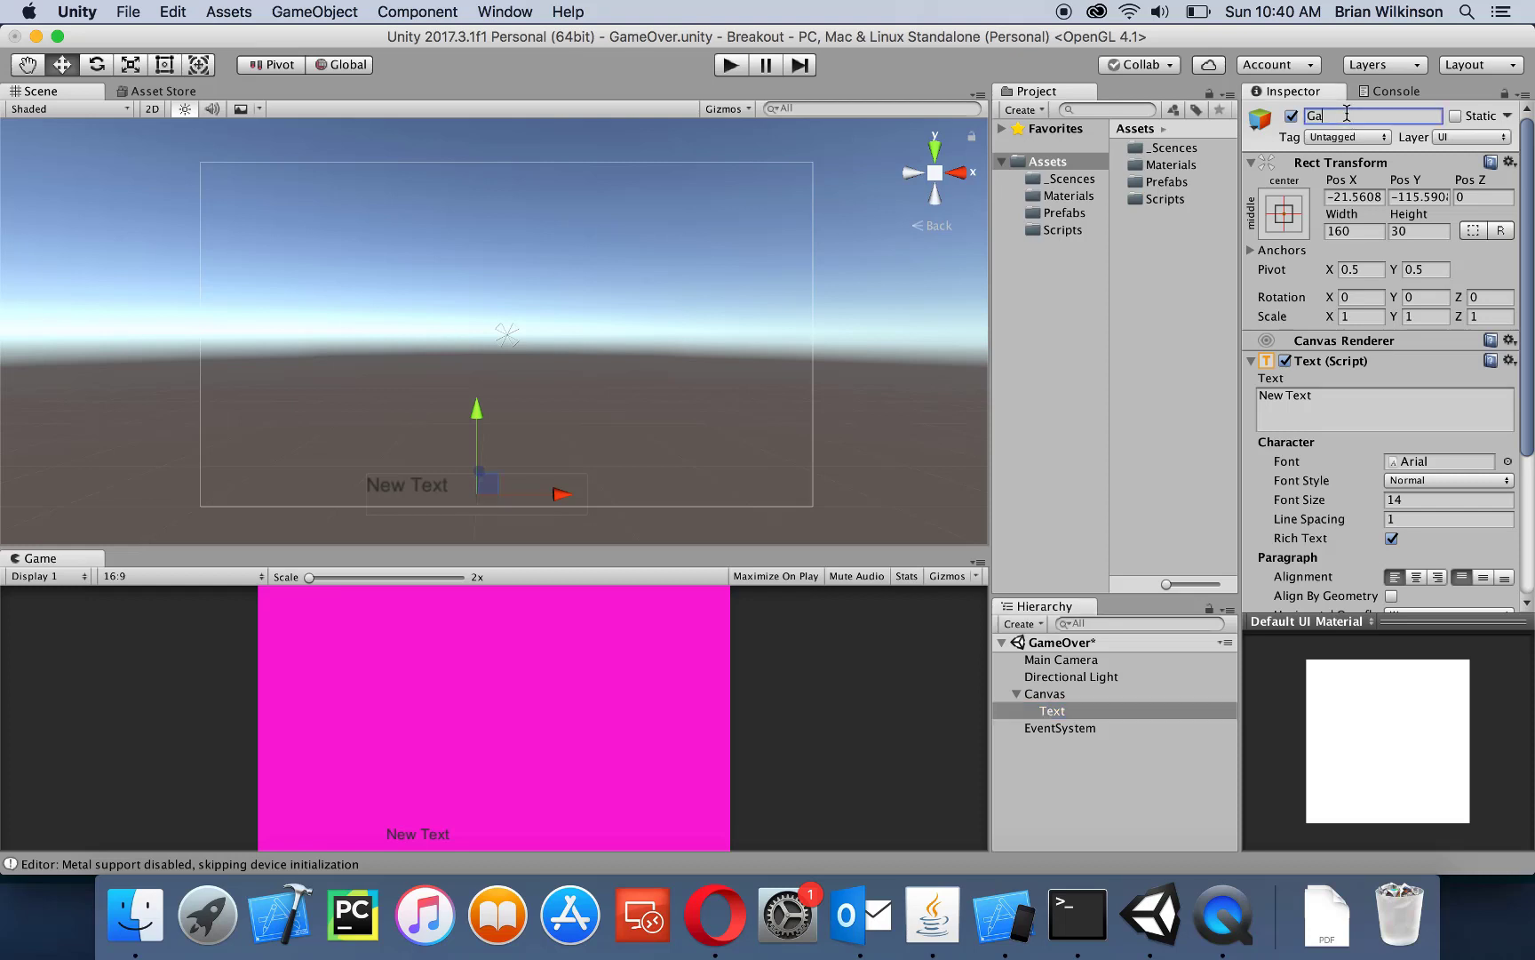
key(Return)
click(1353, 116)
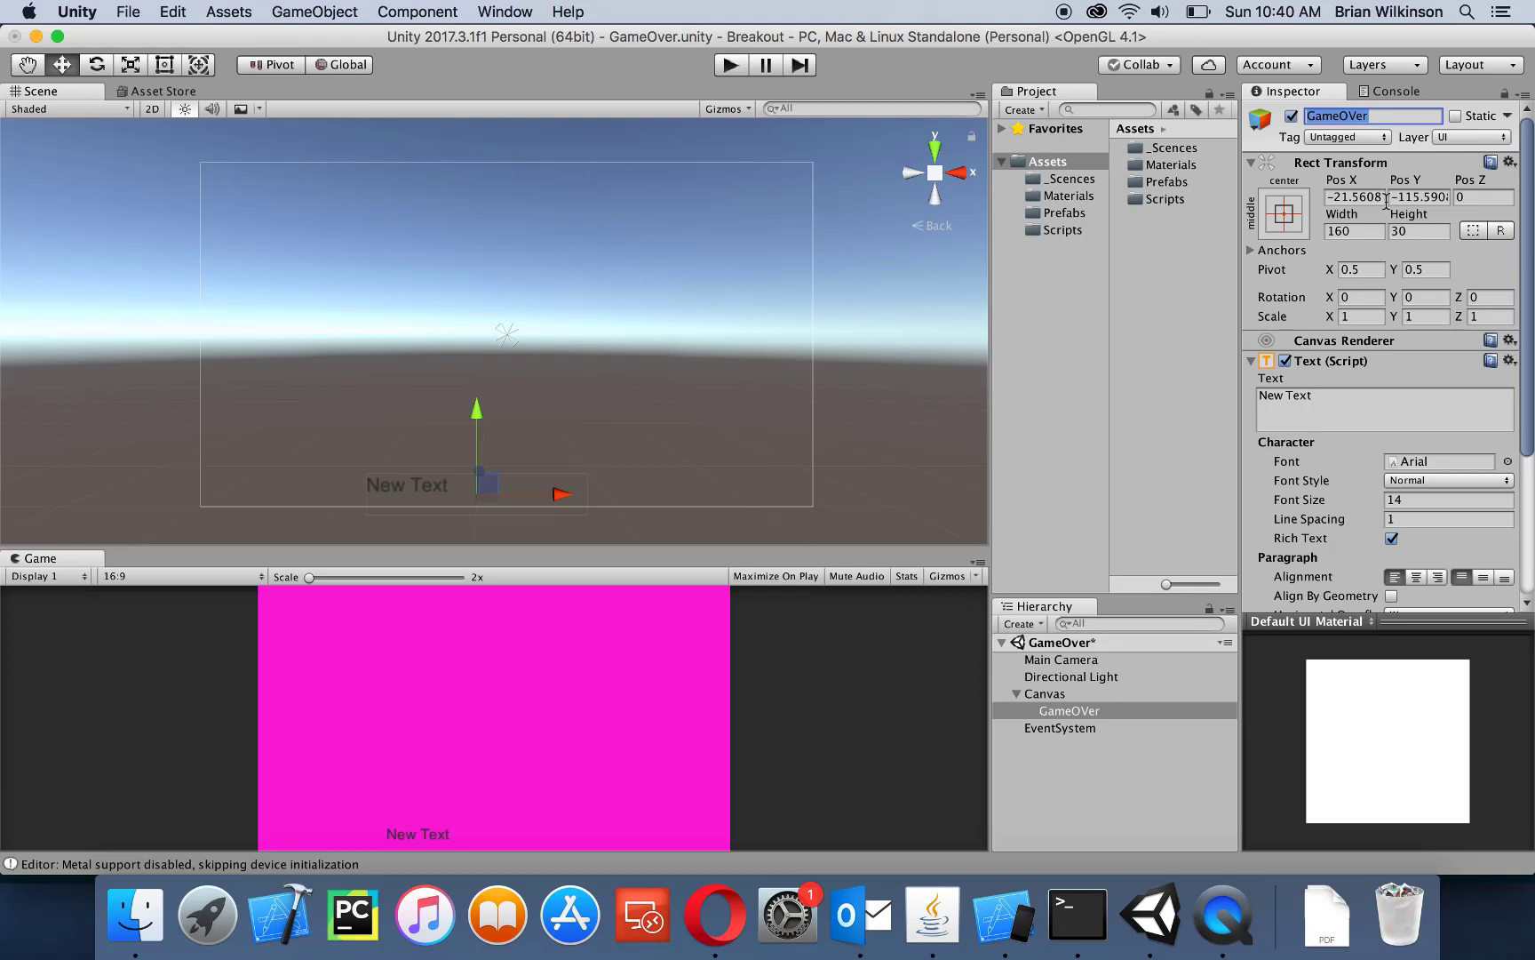
key(Left)
Set its text to 'Sorry, you did not win.' with 'Would you like to play again?' on a second line
click(1364, 405)
text(Sor)
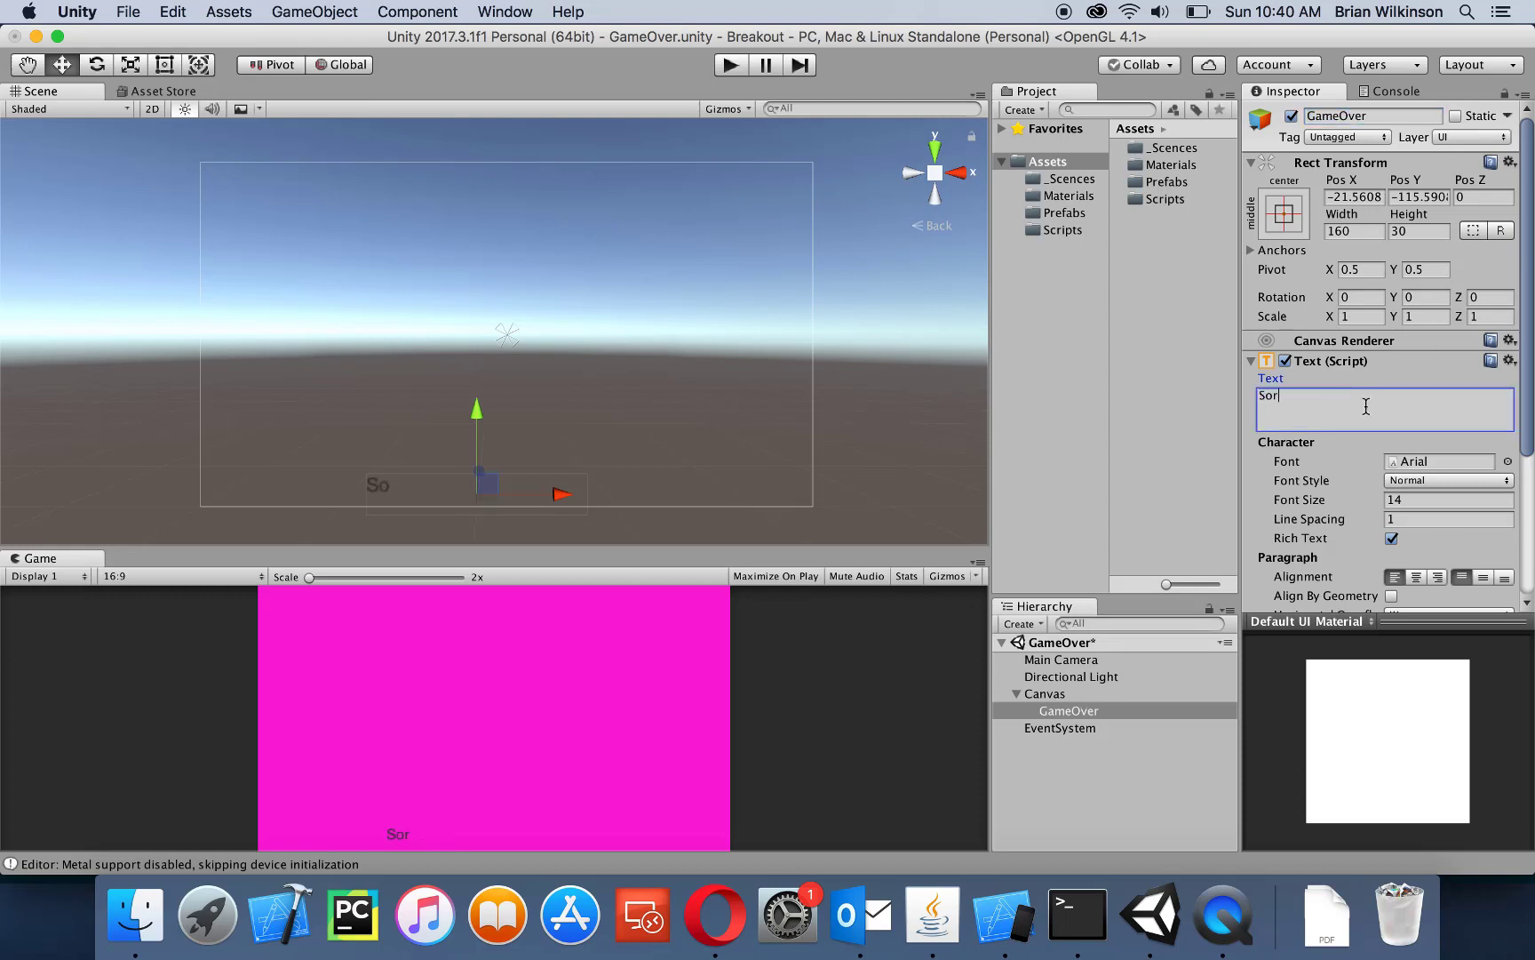
text(ry, you di)
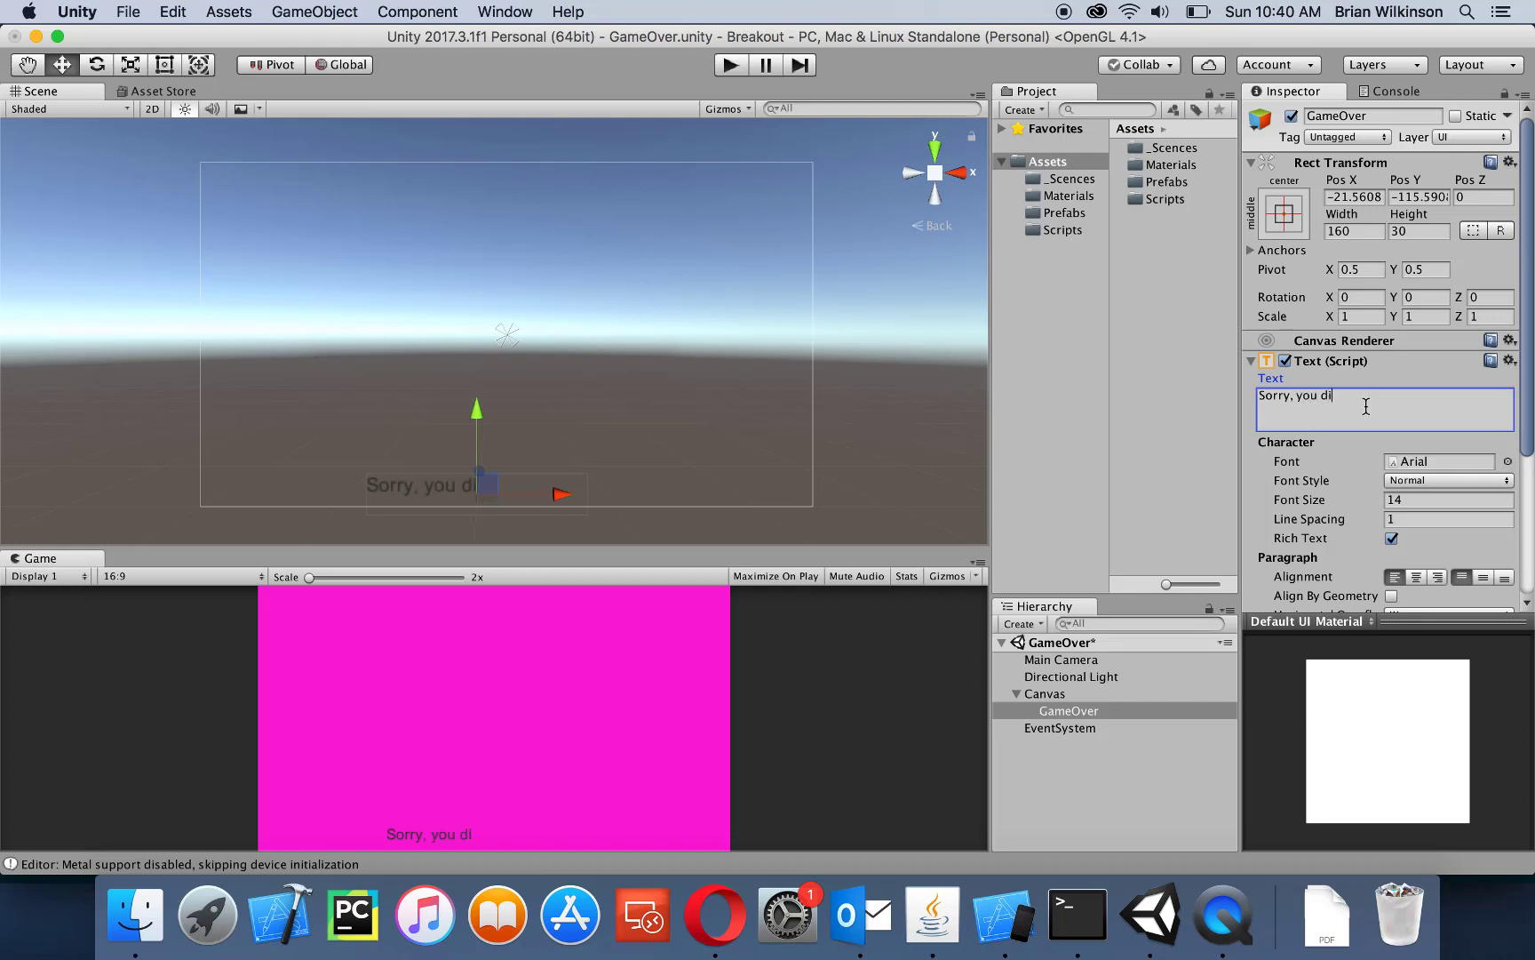
text(d not win)
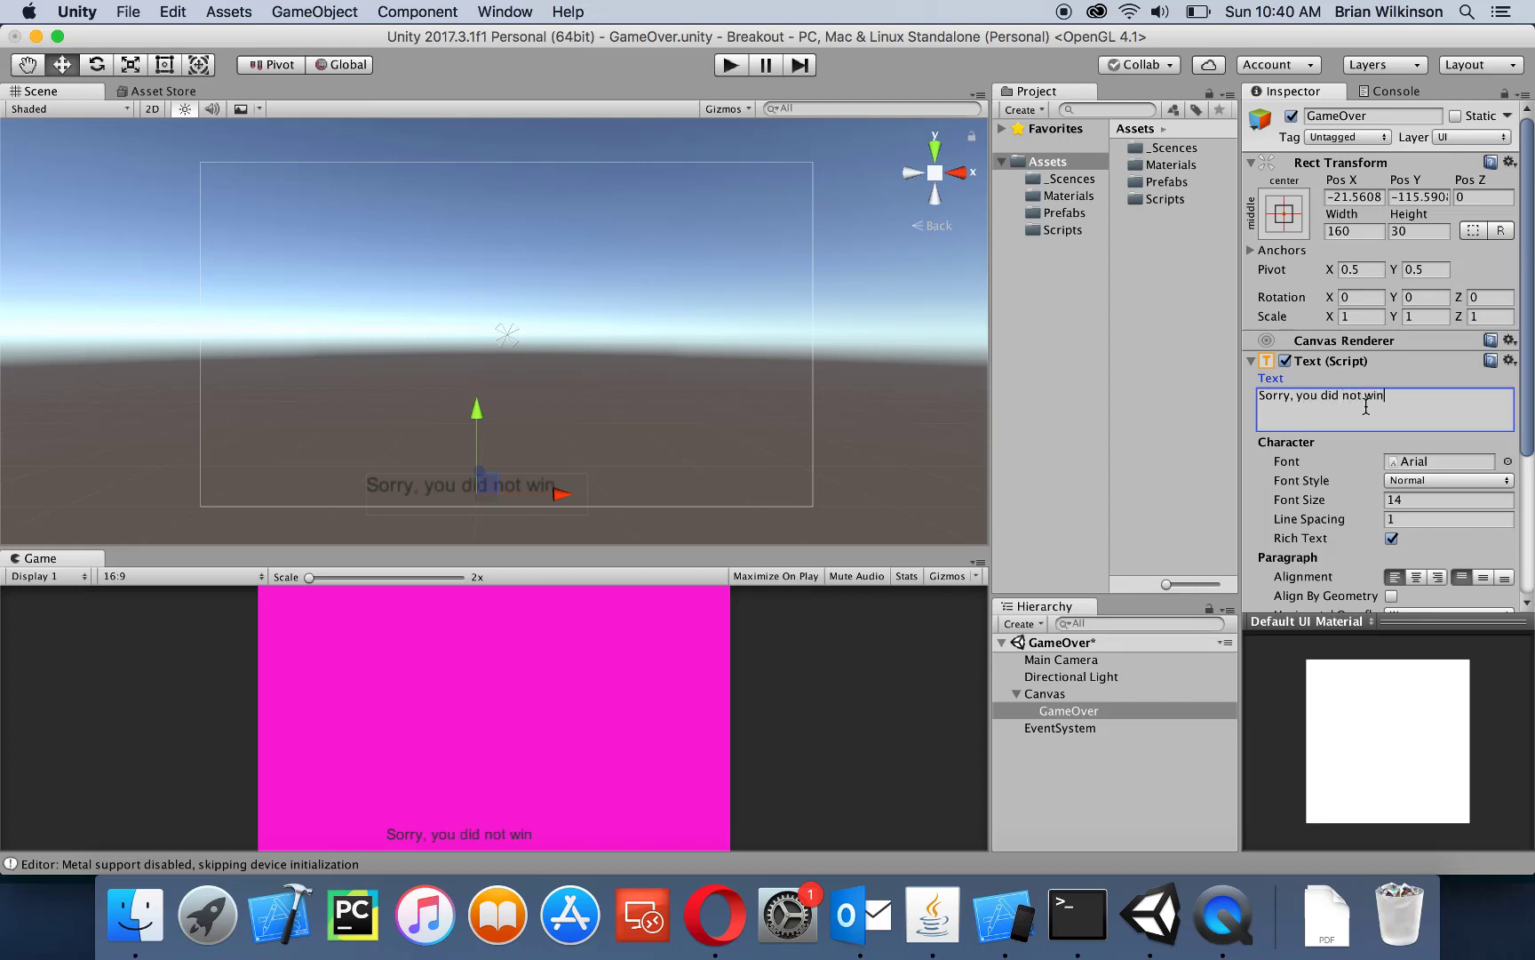
text(.  Would you like to play again?)
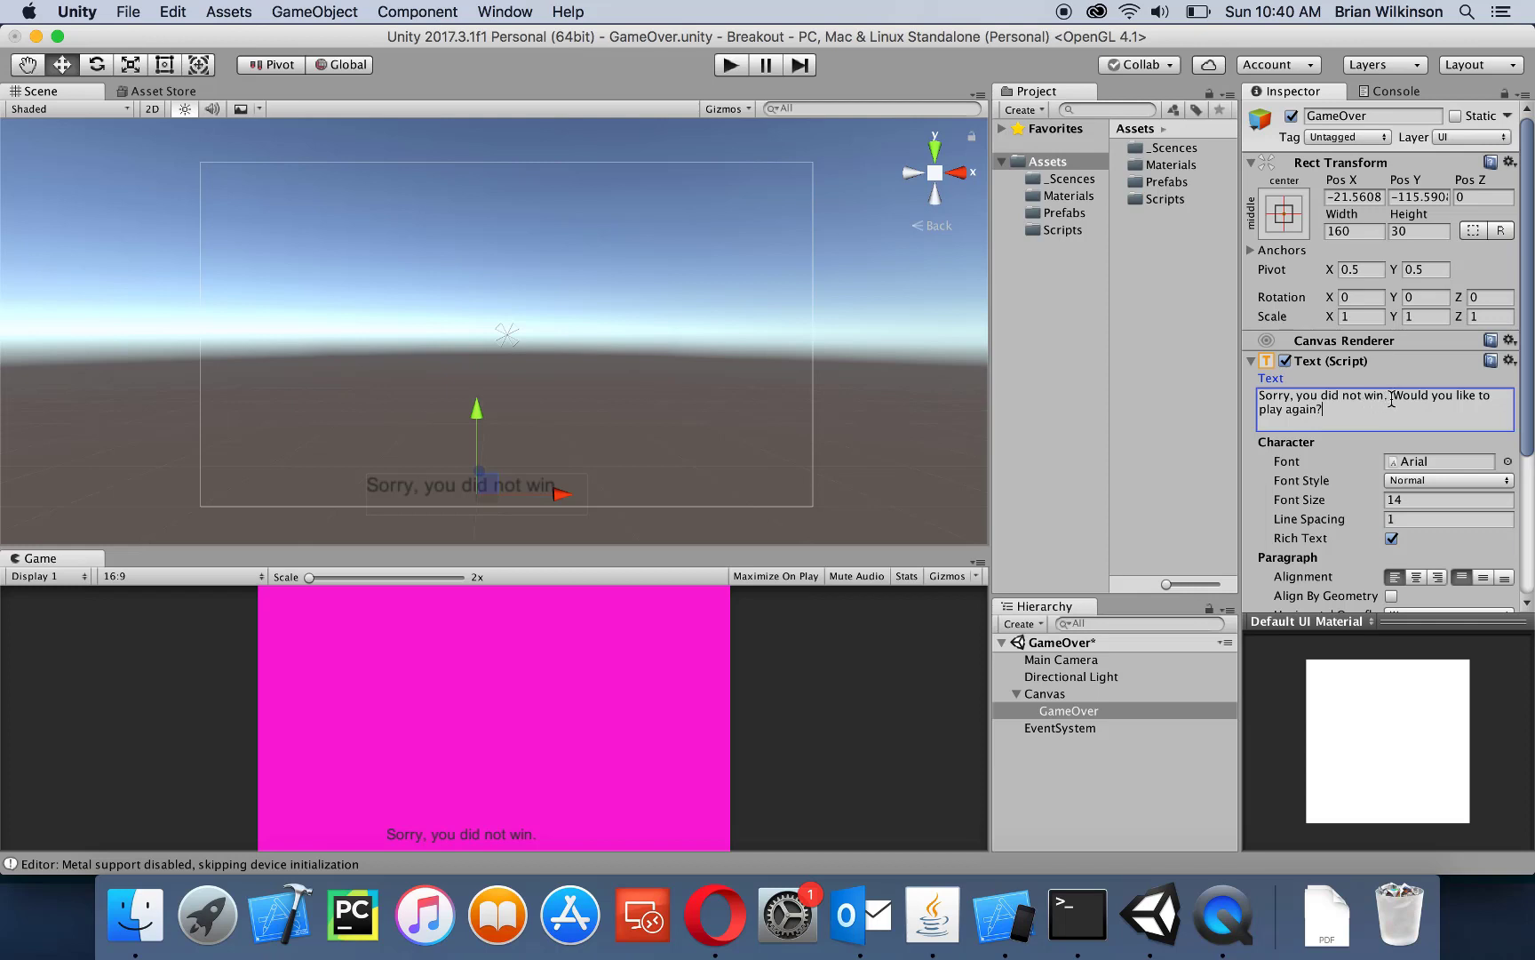
key(Return)
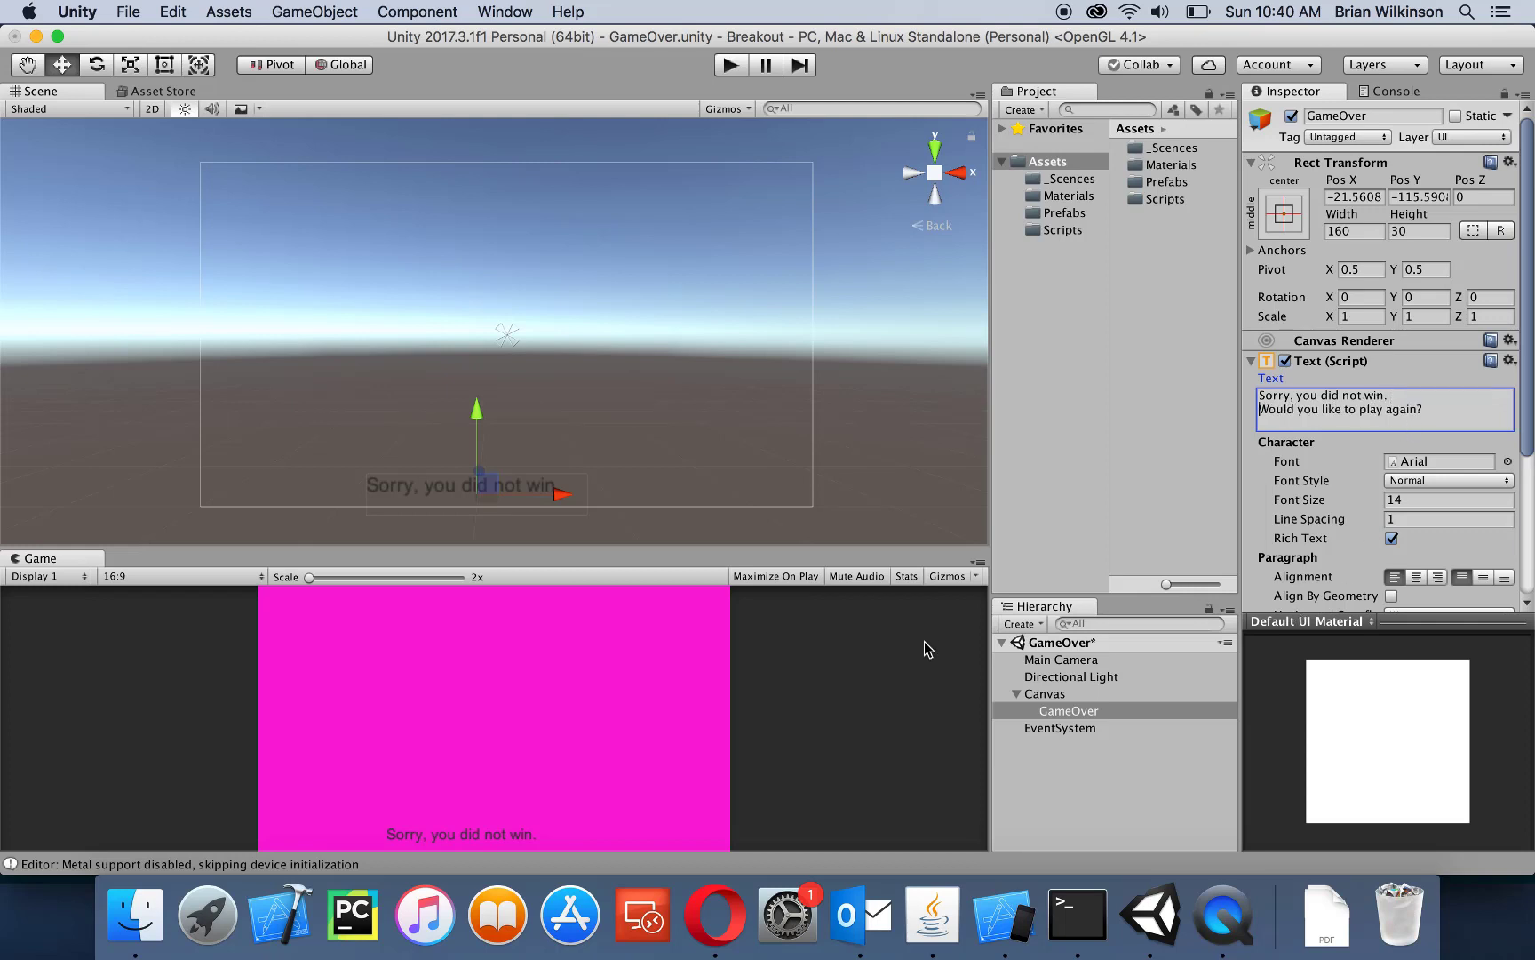
Reset the text's transform, set font size 28, enlarge its box and centre-align it
click(1510, 162)
click(1484, 184)
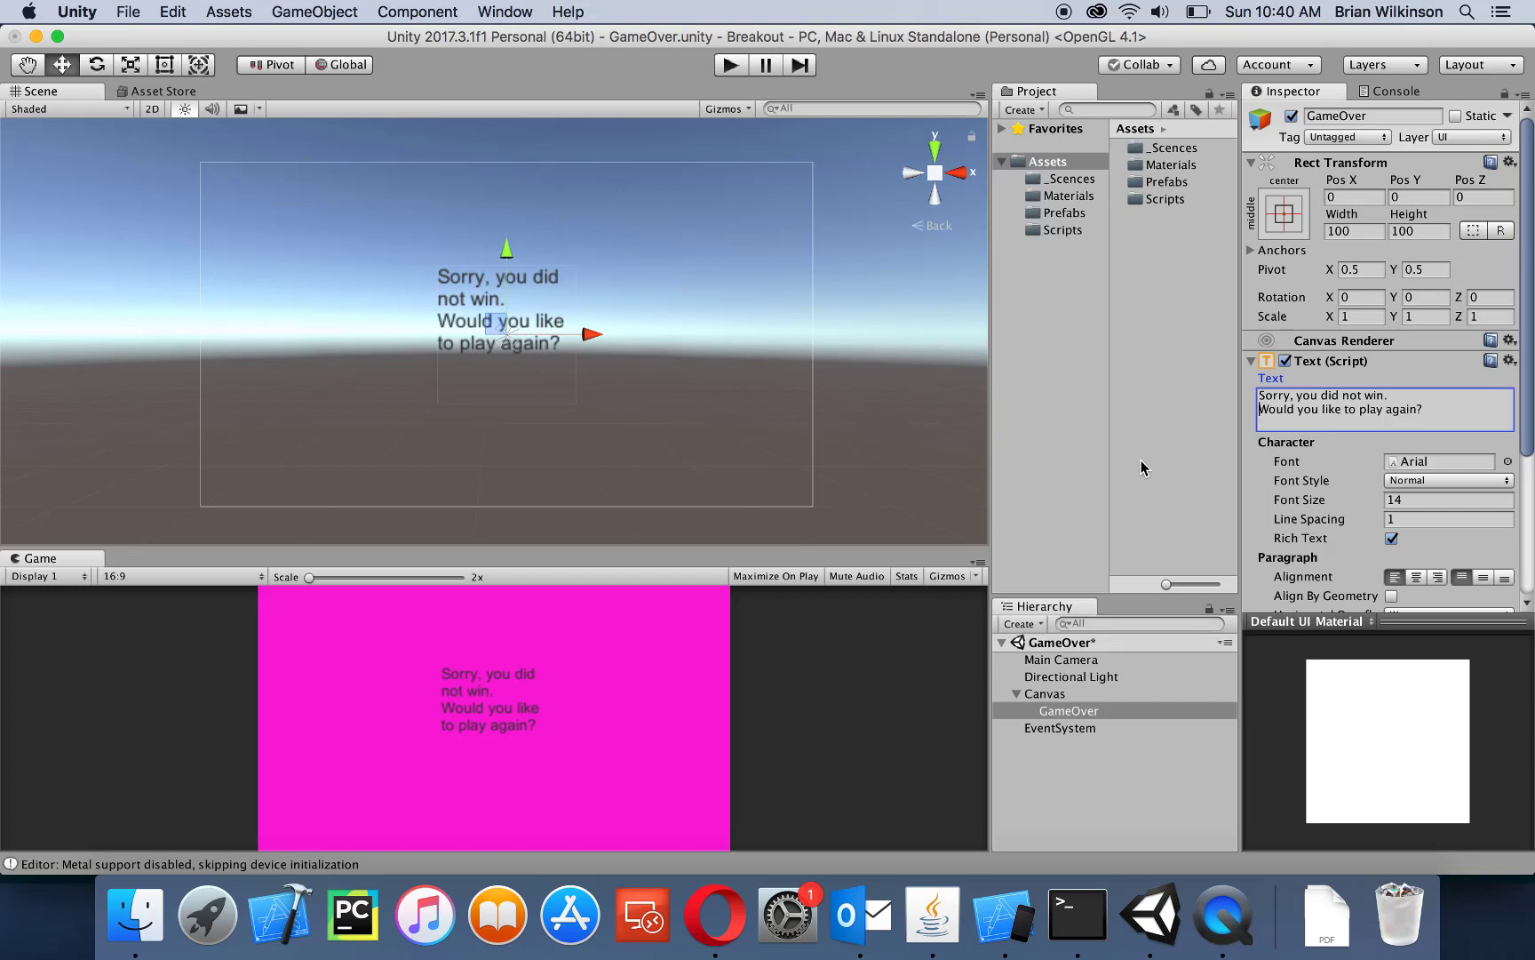
click(1404, 500)
text(28)
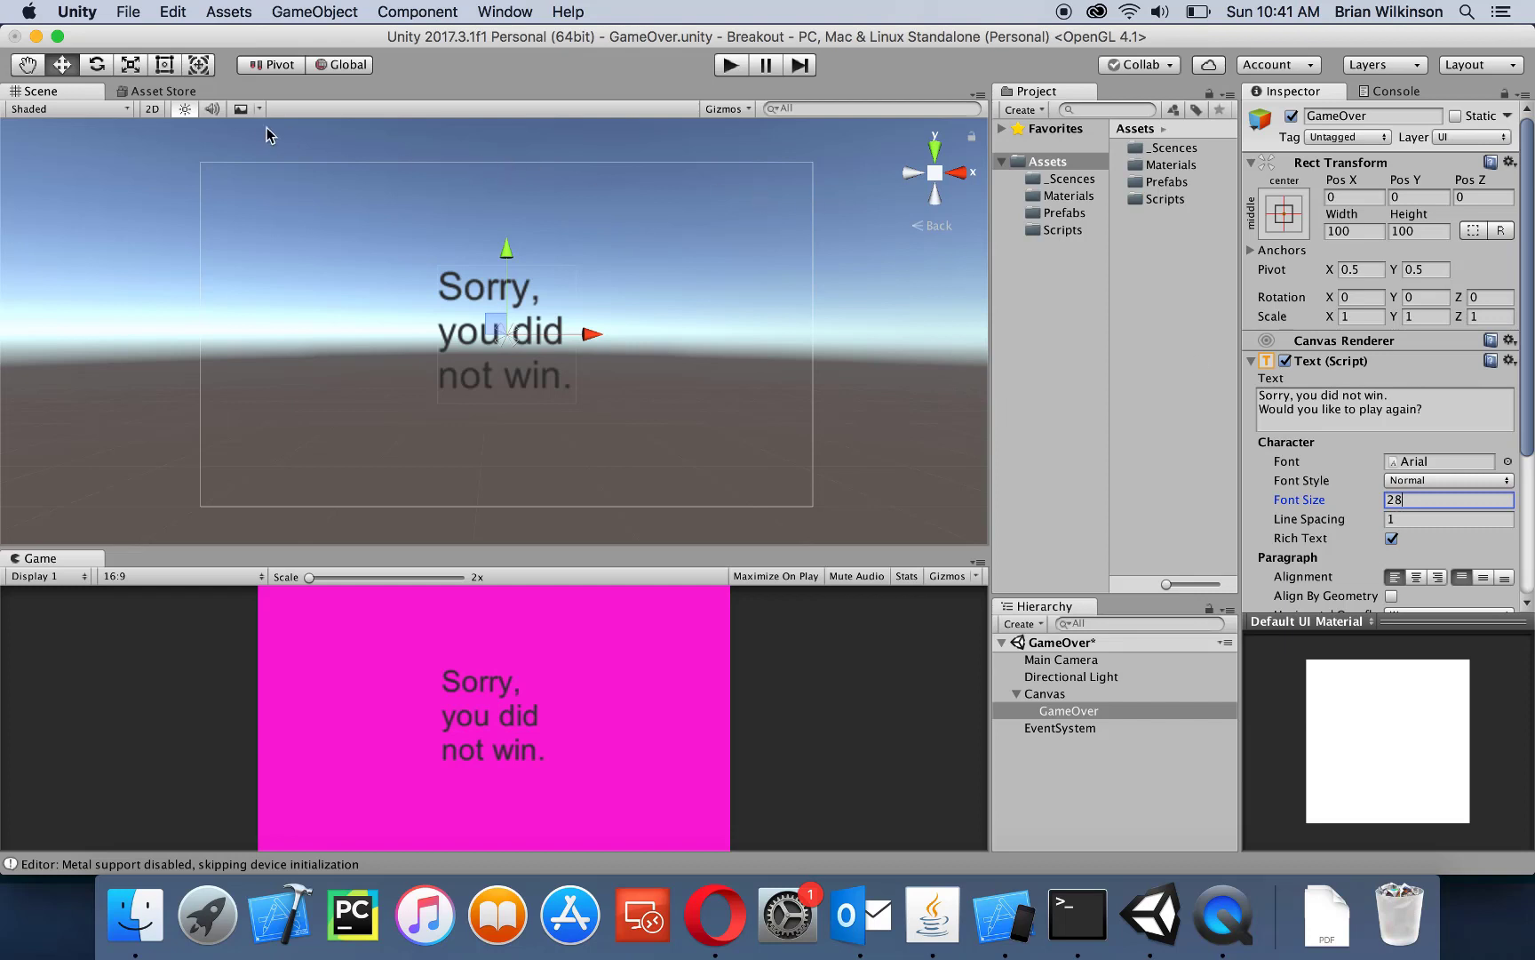
click(163, 65)
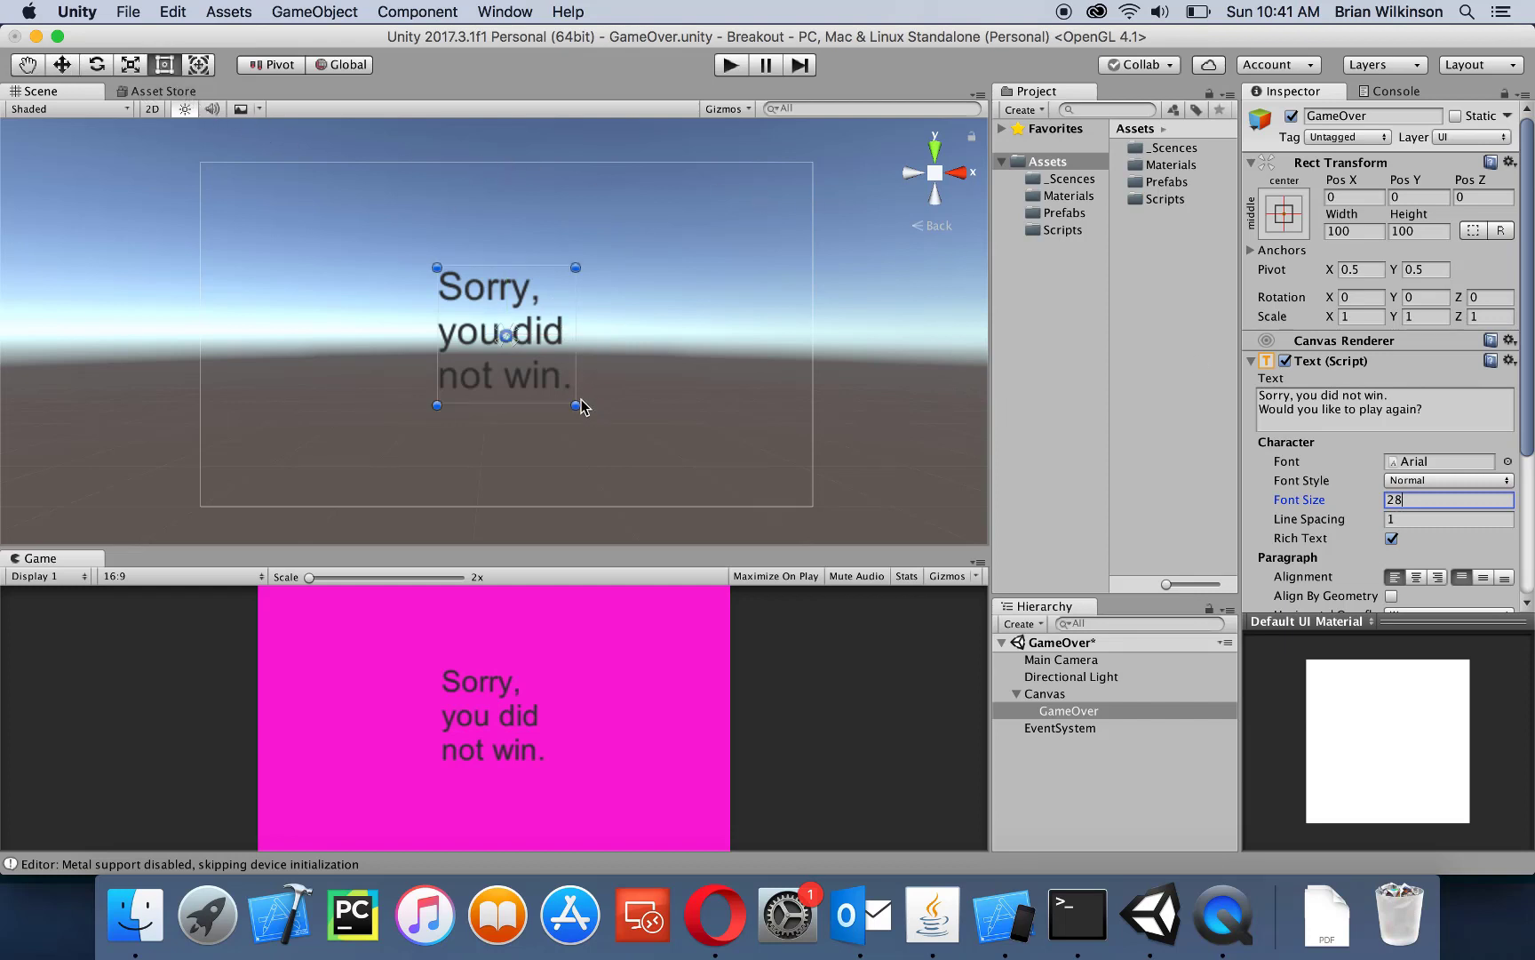
drag(574, 401, 806, 430)
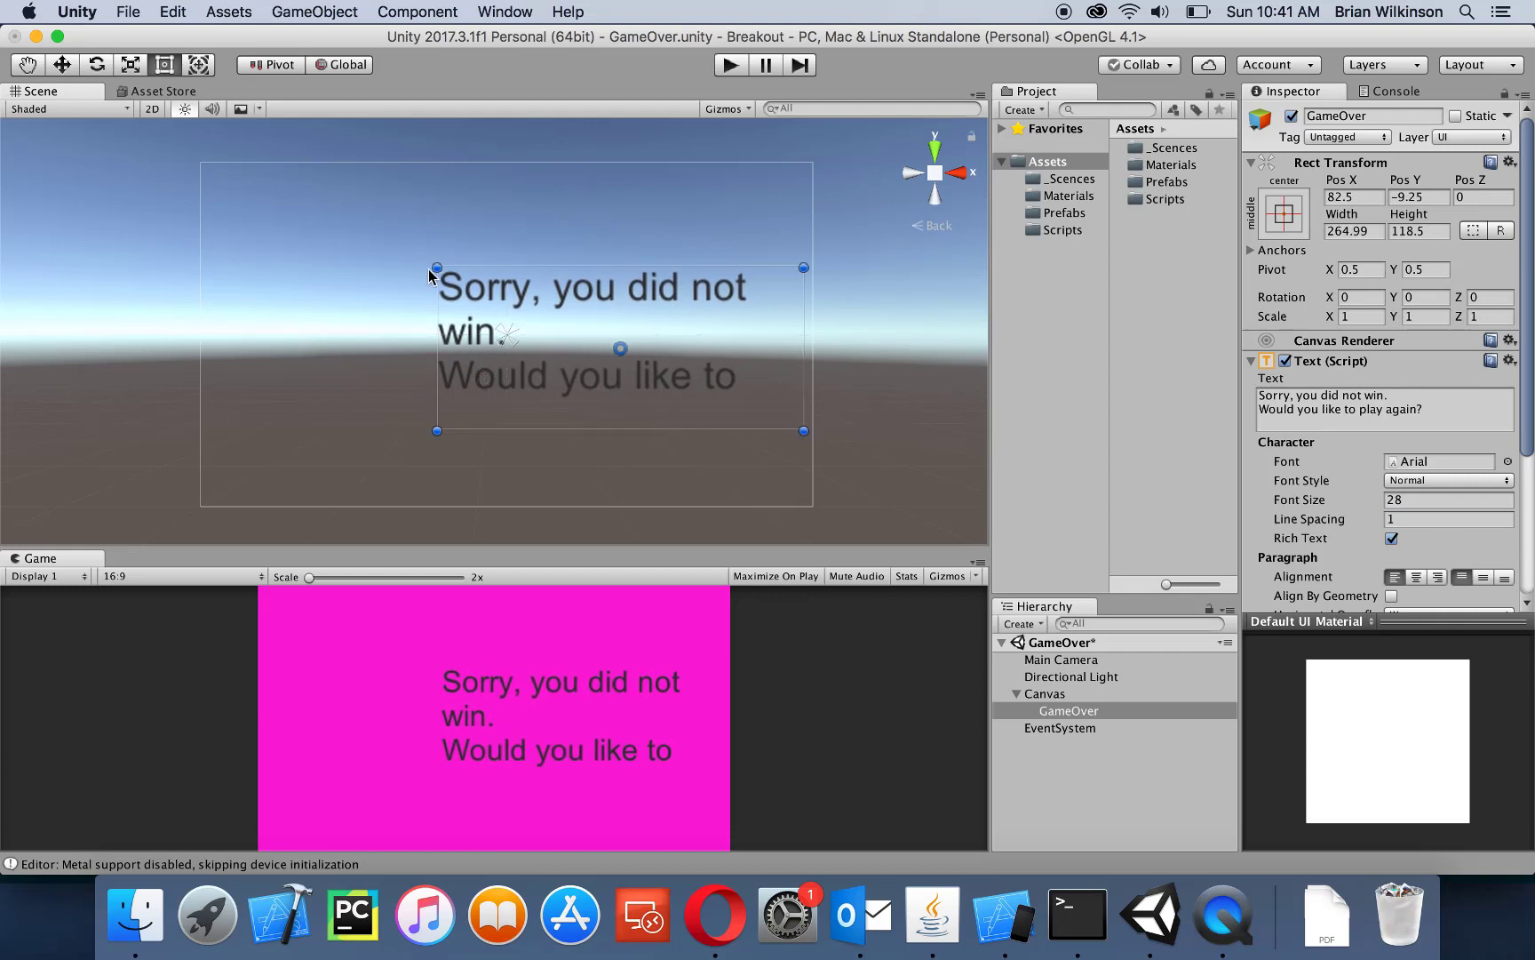
drag(437, 267, 328, 292)
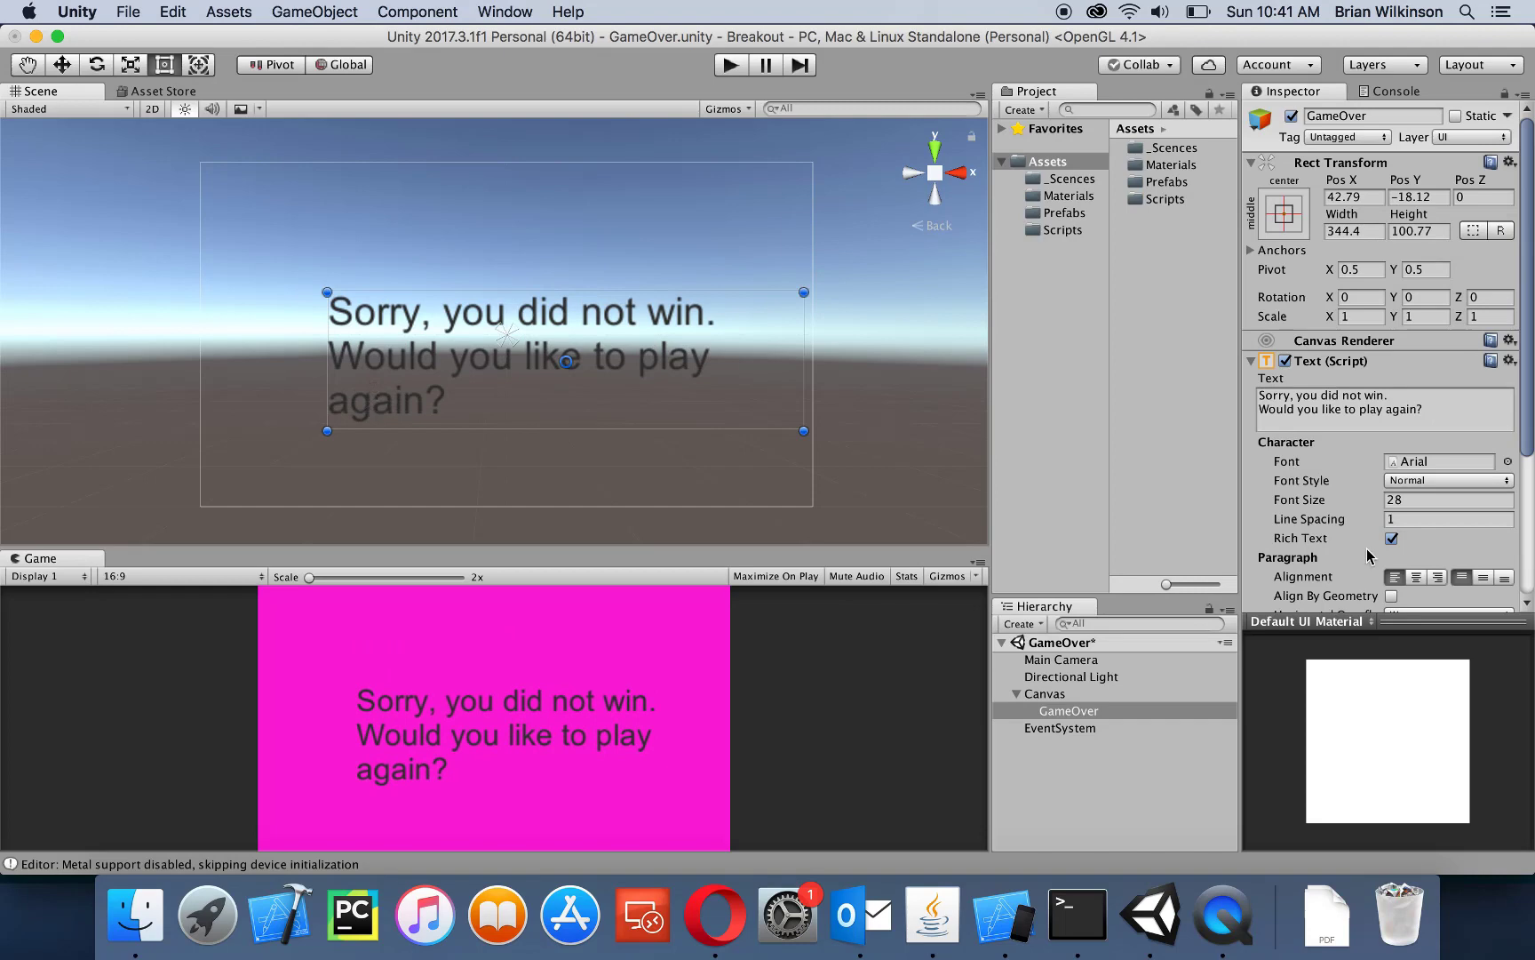
click(1418, 578)
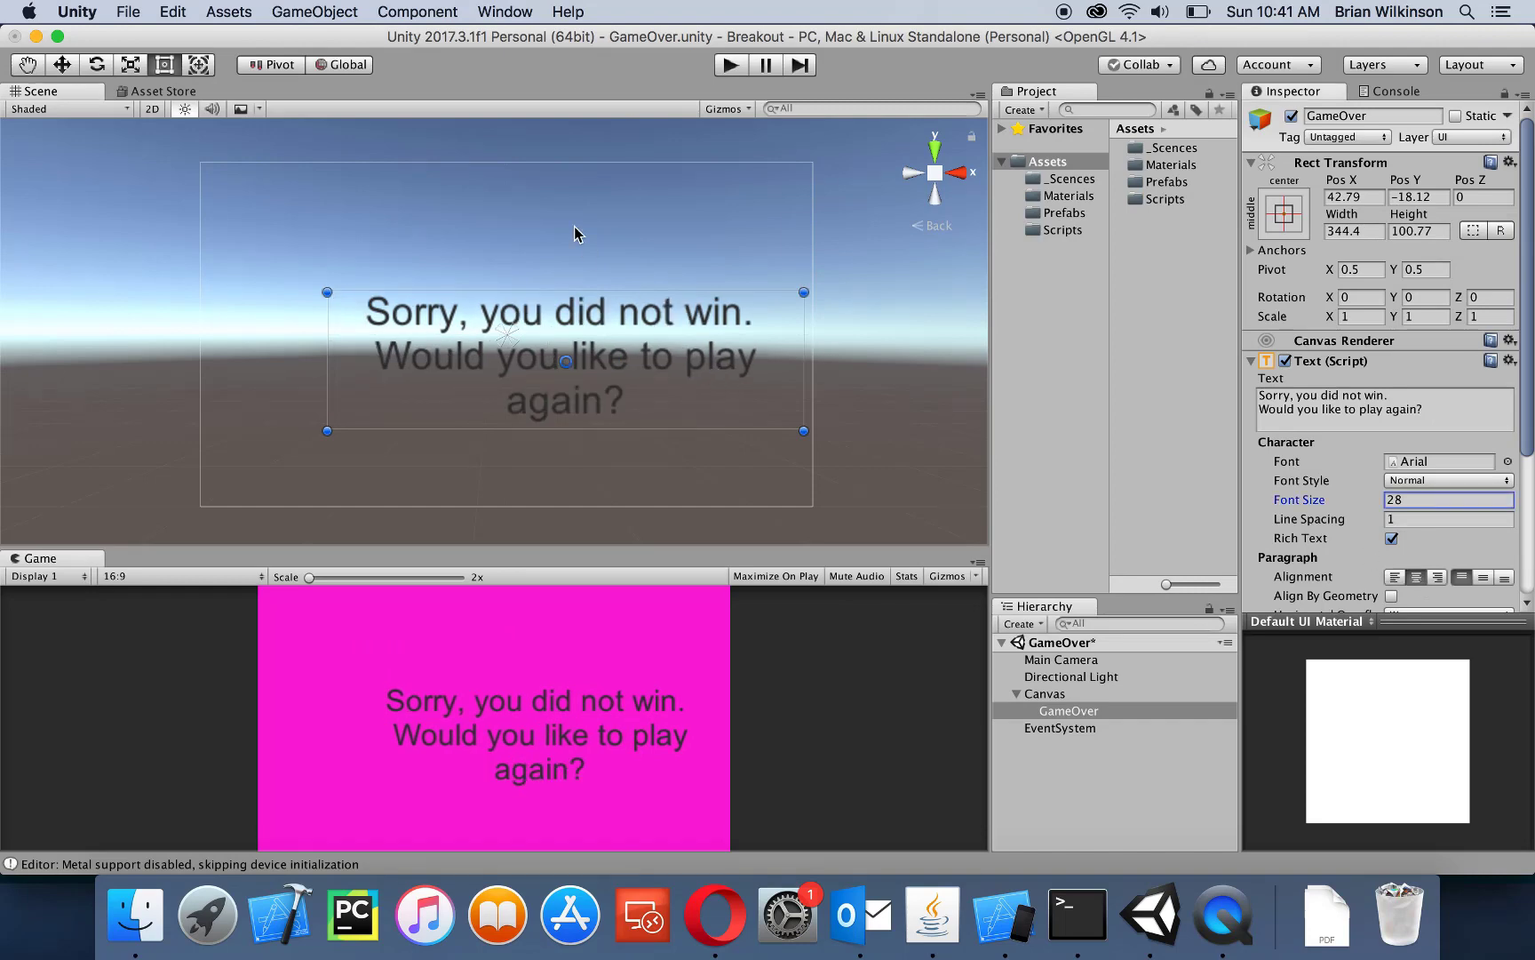
Move the message higher and left toward the horizontal centre
click(64, 64)
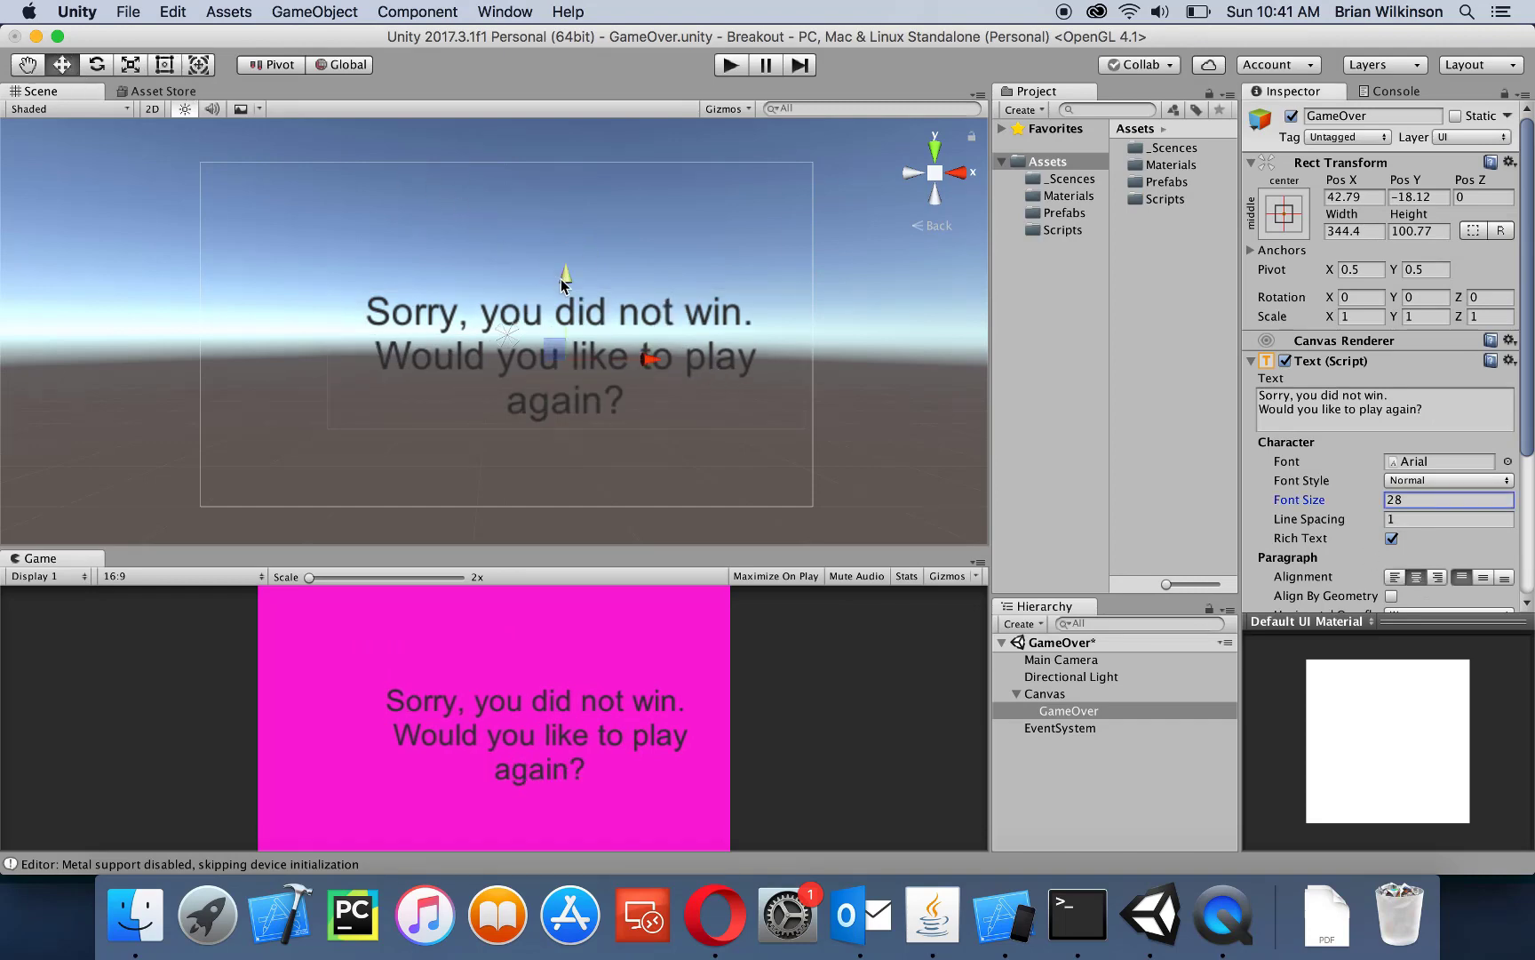
drag(567, 281, 563, 201)
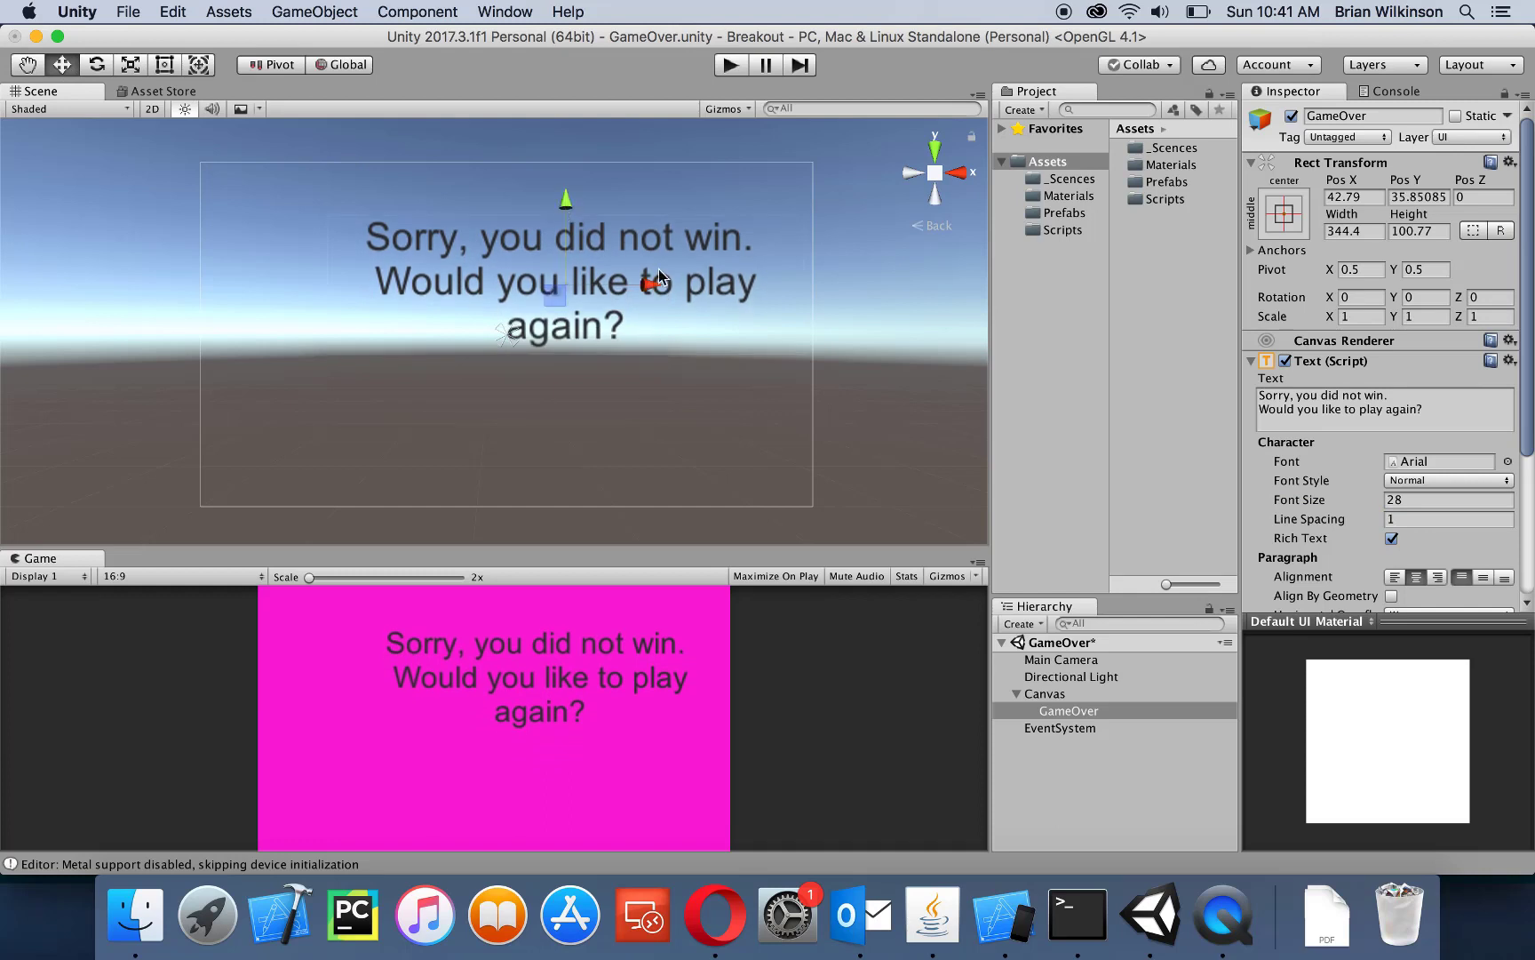
drag(657, 284, 608, 284)
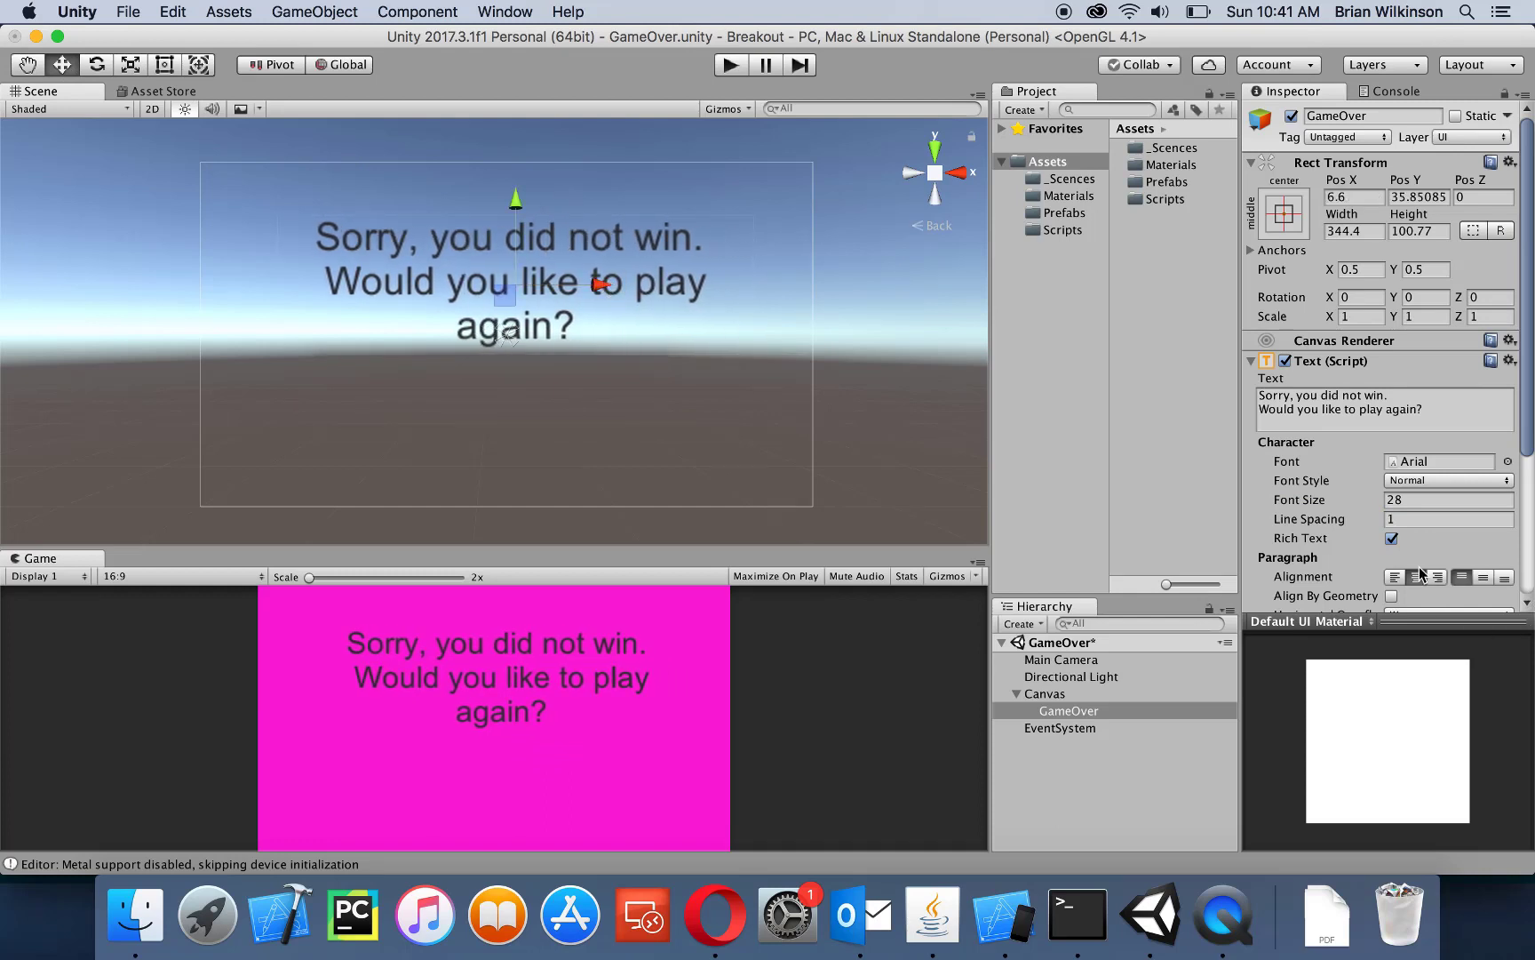
scroll(1420, 572, down, 5)
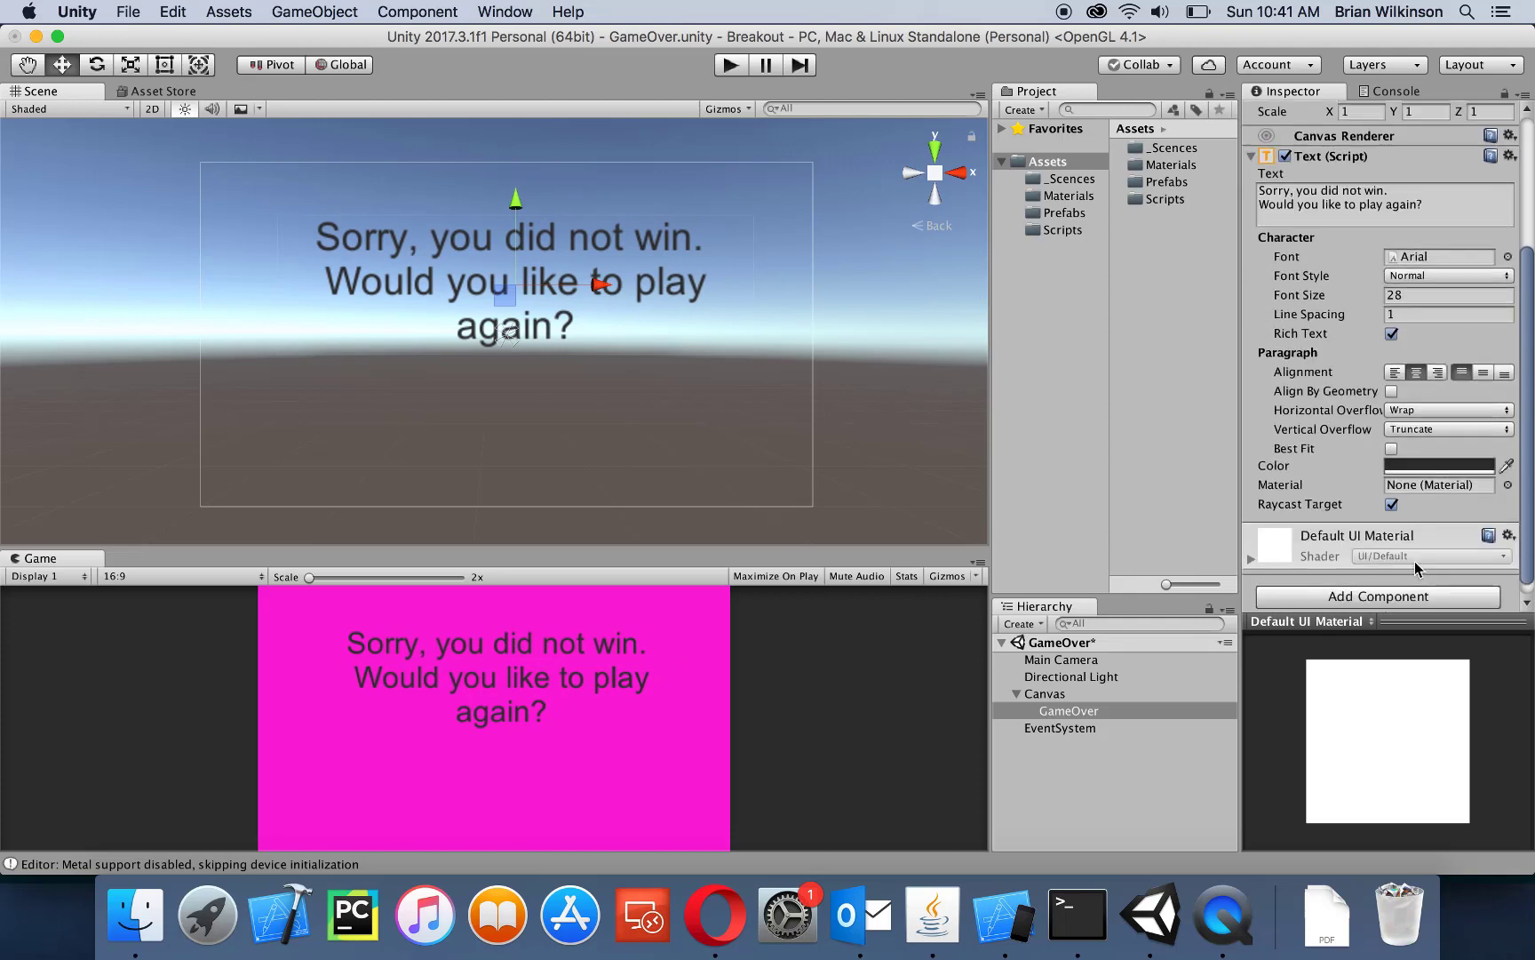
click(1415, 466)
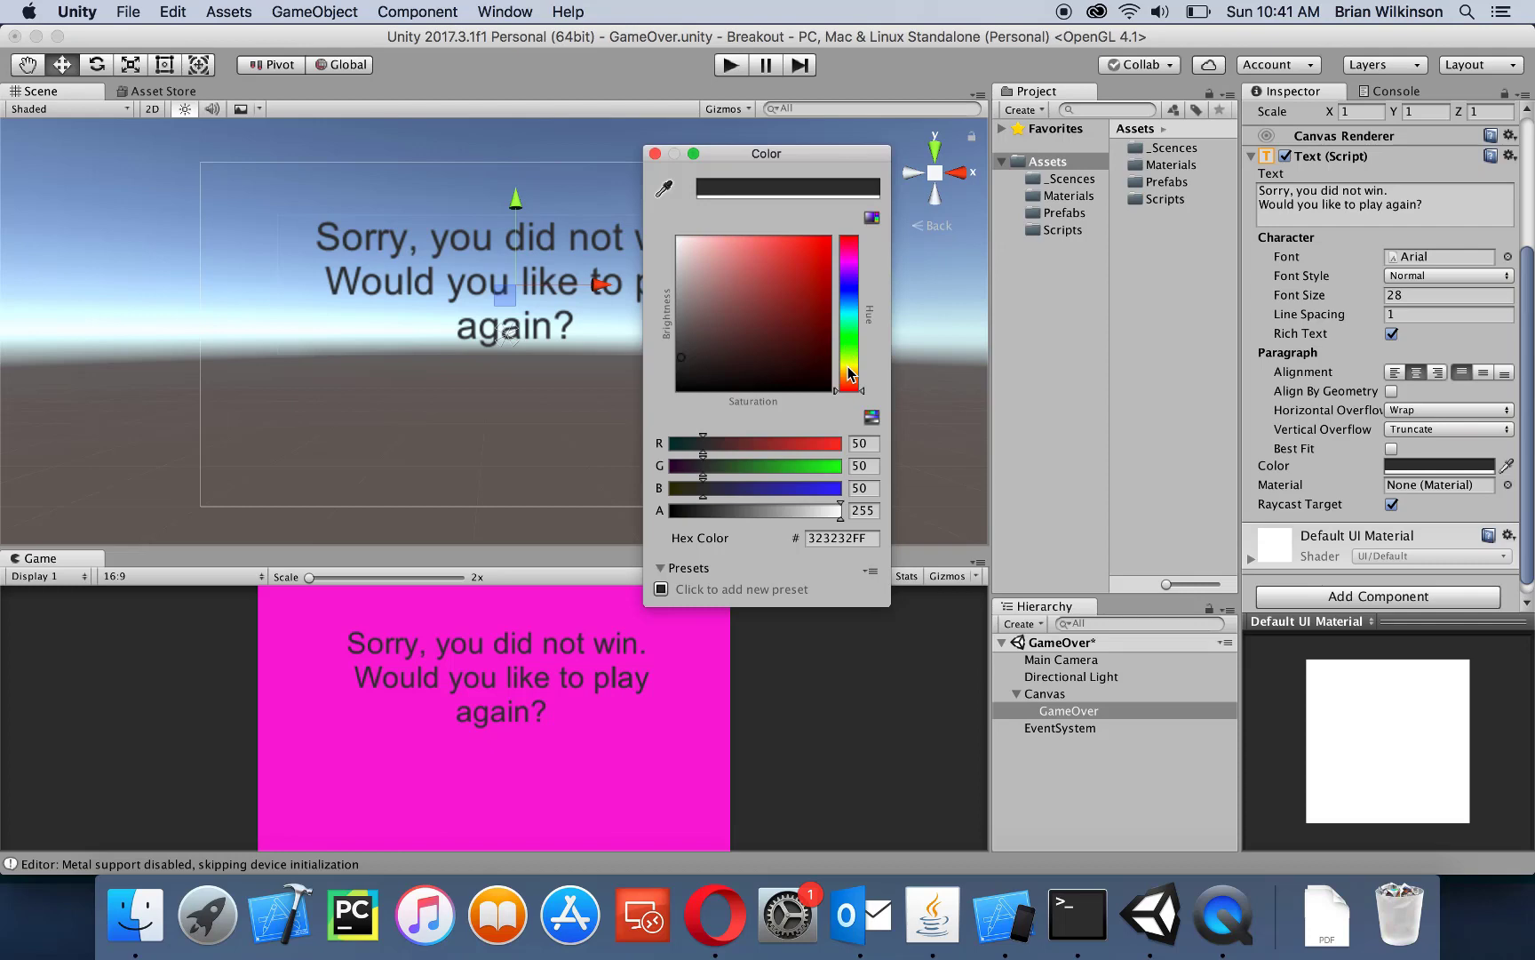
click(655, 153)
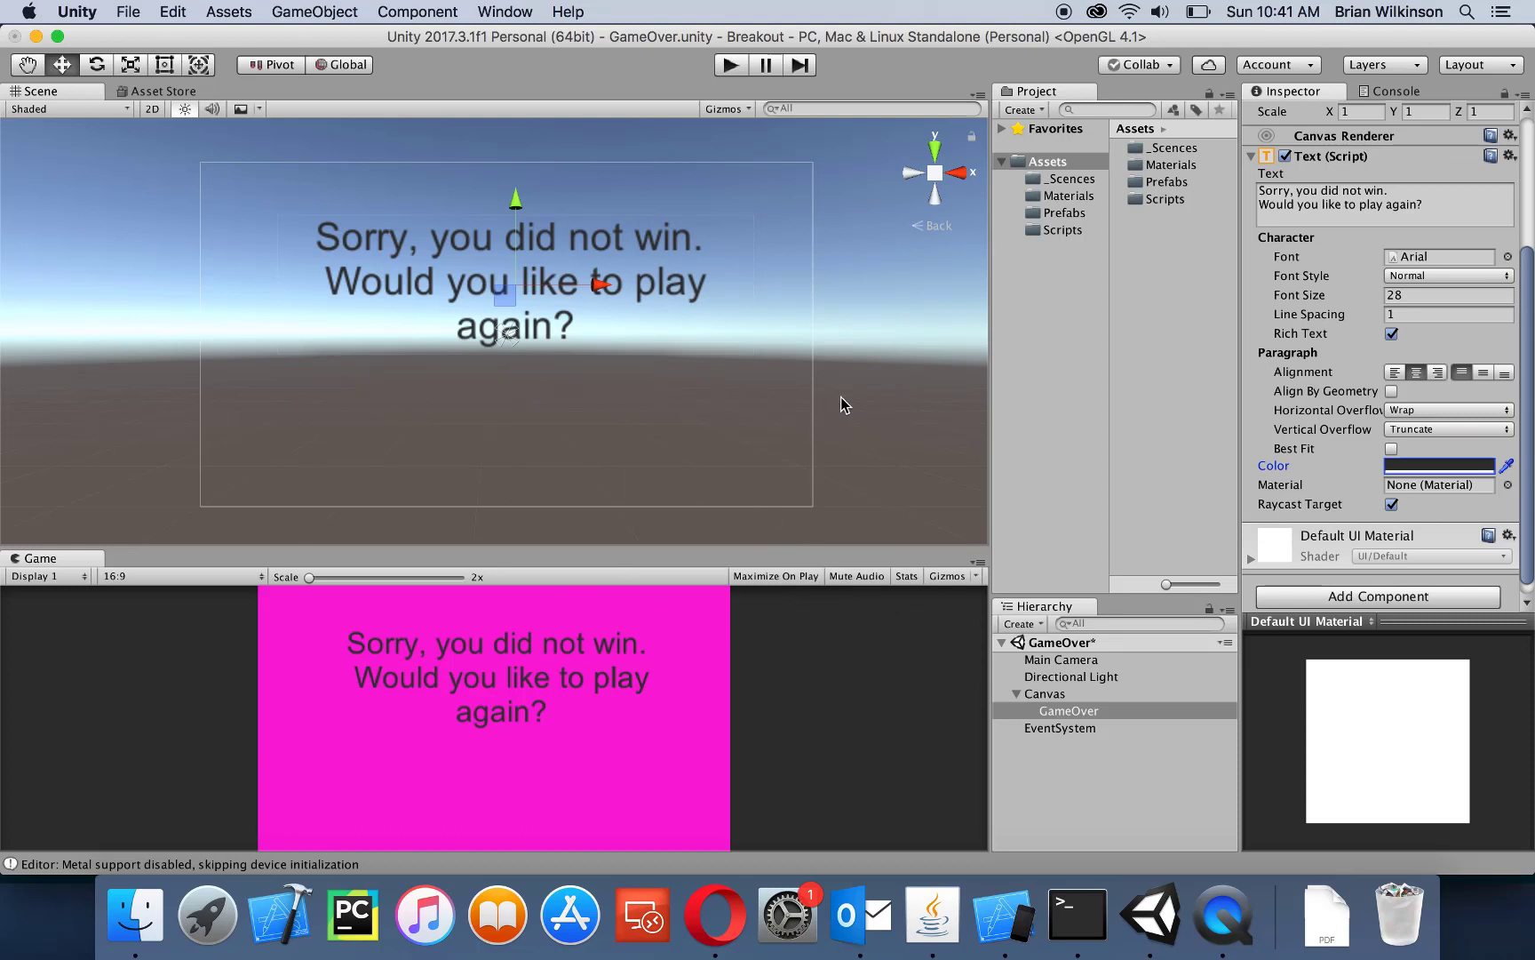
scroll(1384, 483, down, 1)
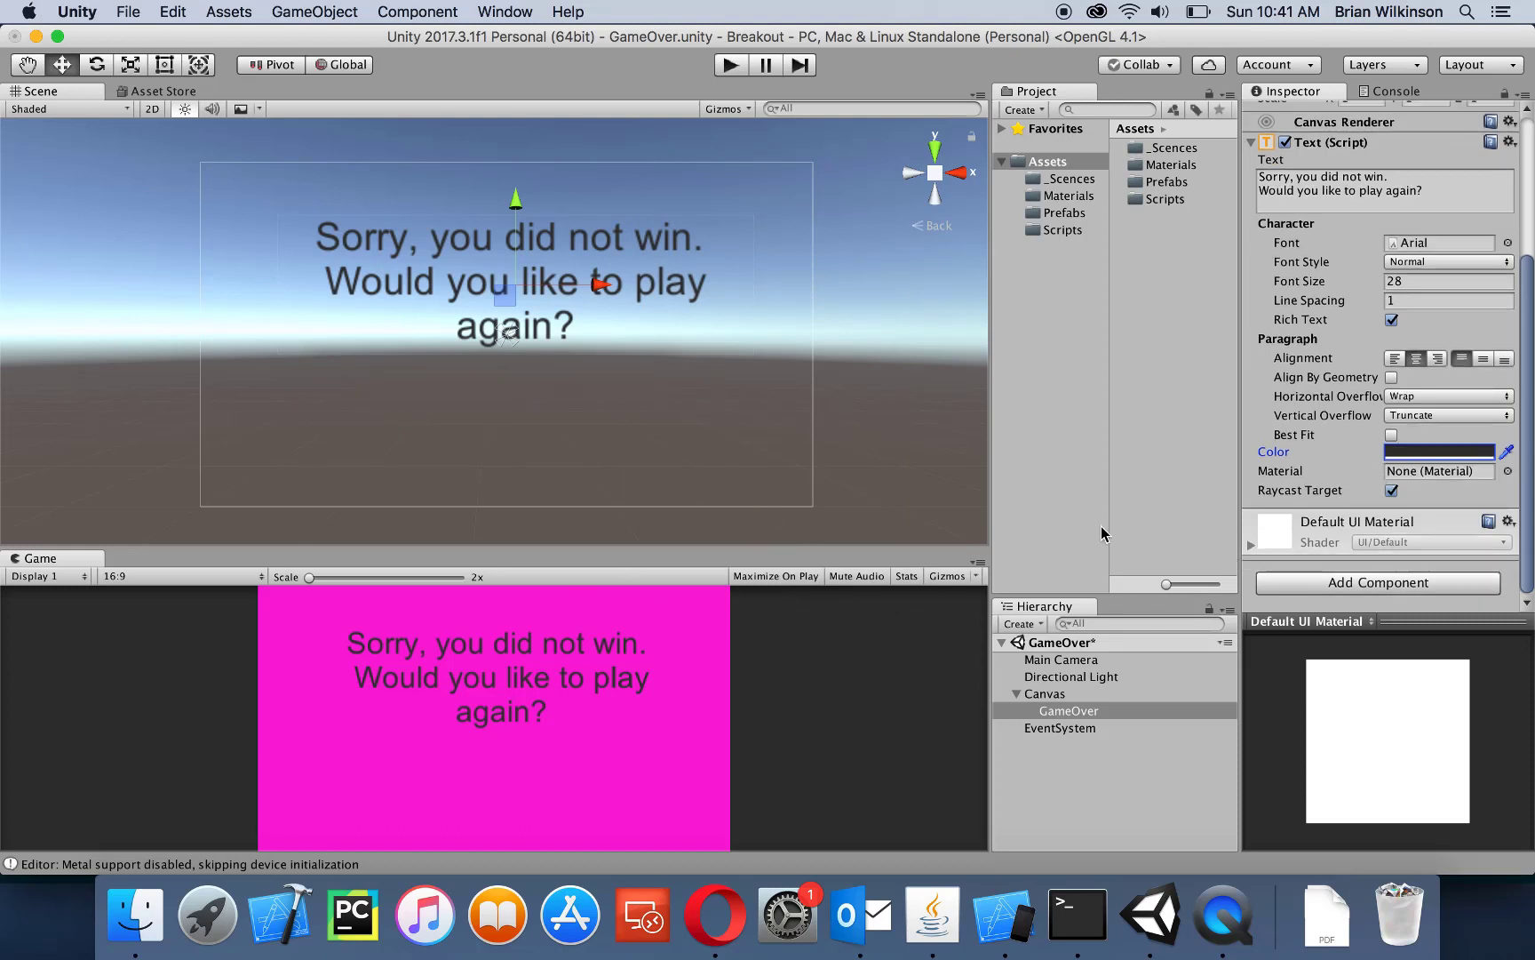
Add a UI Text reading 'Restart' and name it PlayAgain
click(1018, 625)
mouse_move(1064, 782)
click(1213, 651)
click(1358, 179)
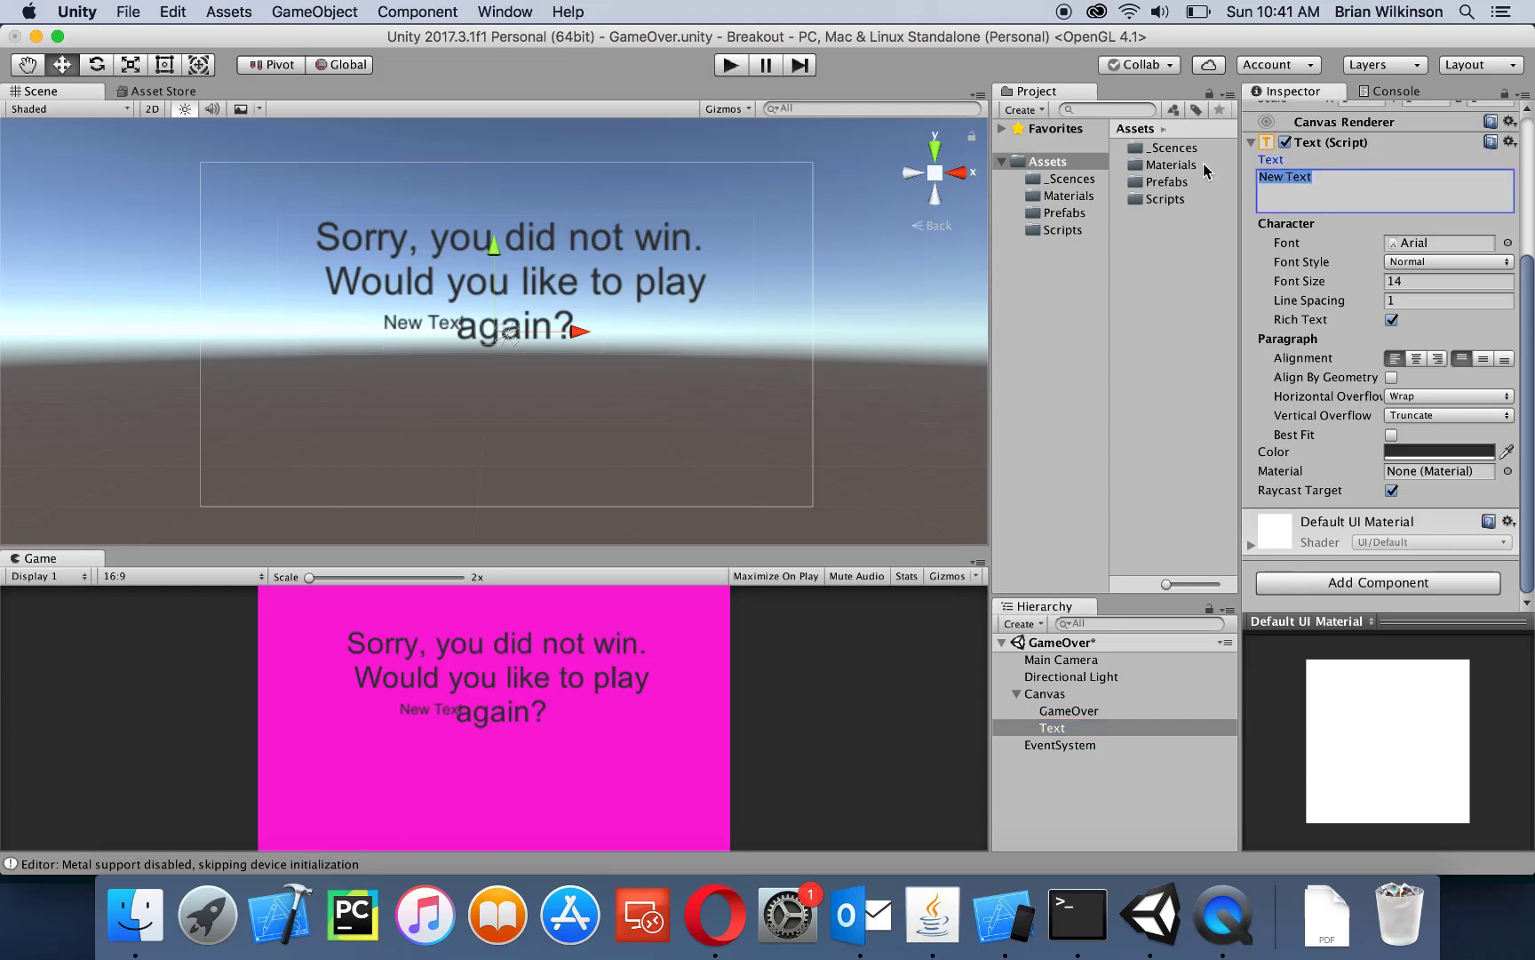
text(Restart)
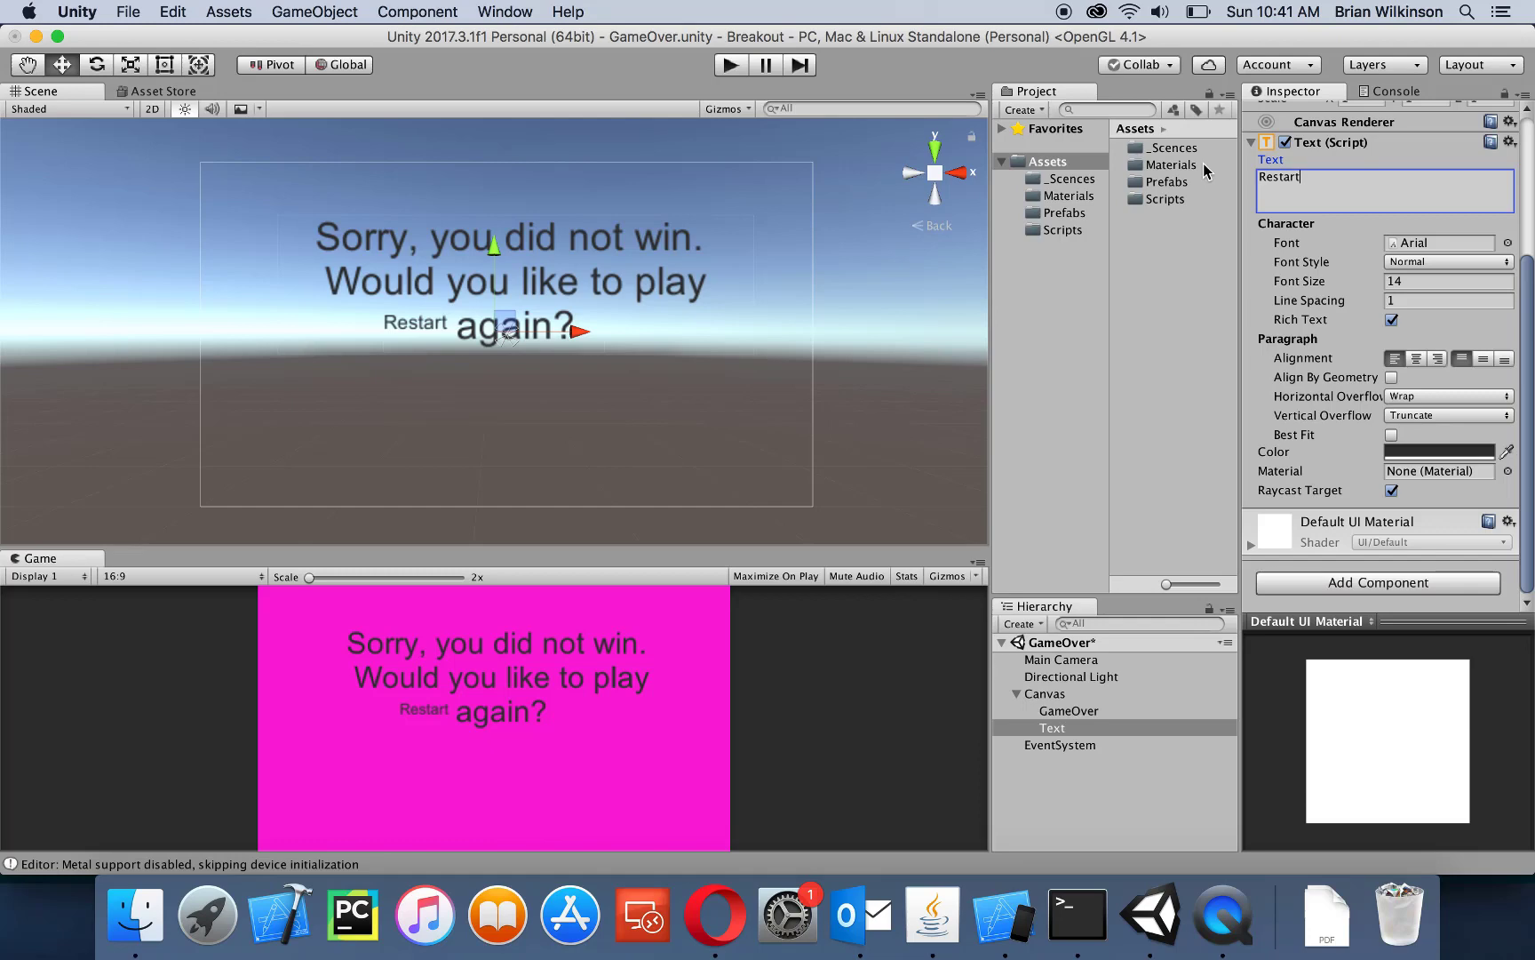
scroll(1366, 206, up, 5)
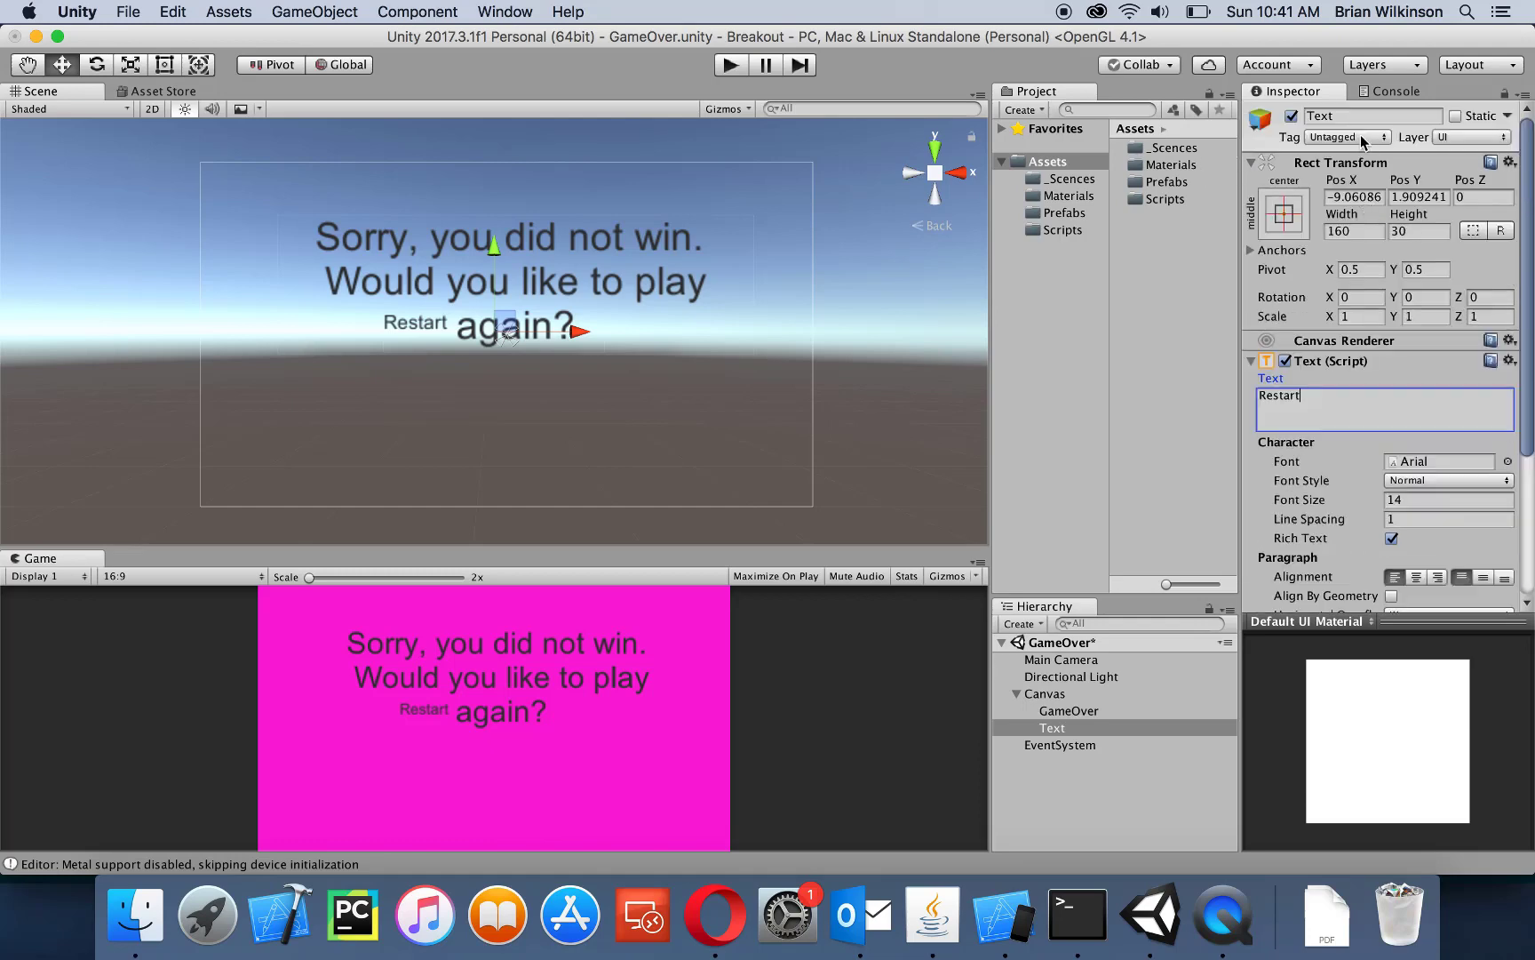
click(1341, 117)
text(Play)
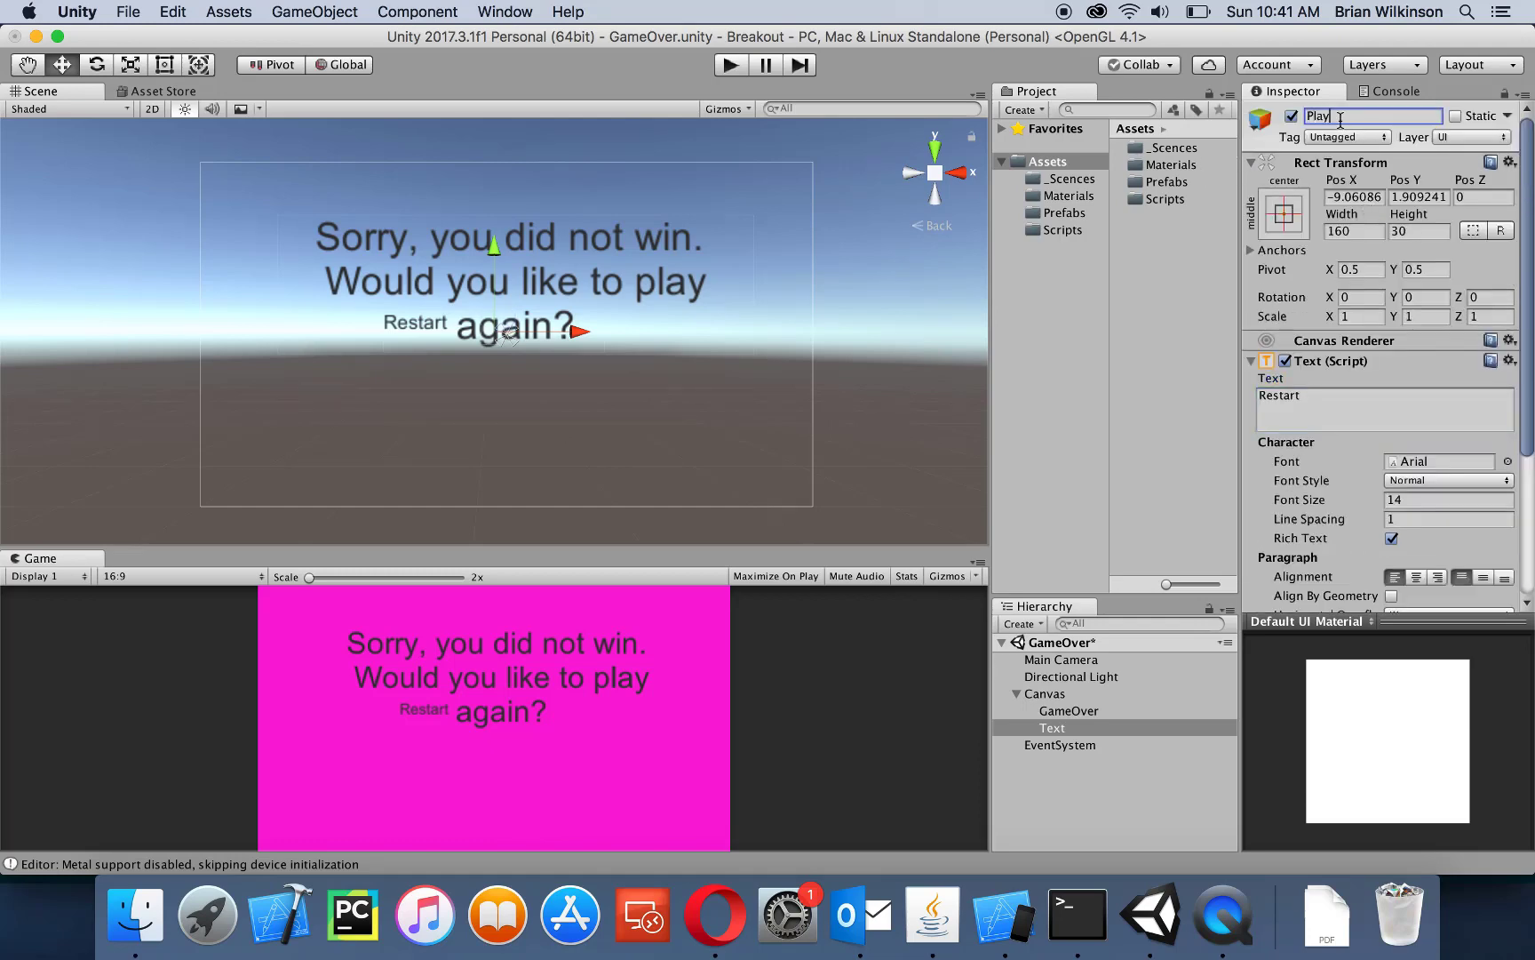
text(Again)
key(Return)
Set Restart to font size 32, enlarge its box, and centre it below the message
click(1397, 499)
text(32)
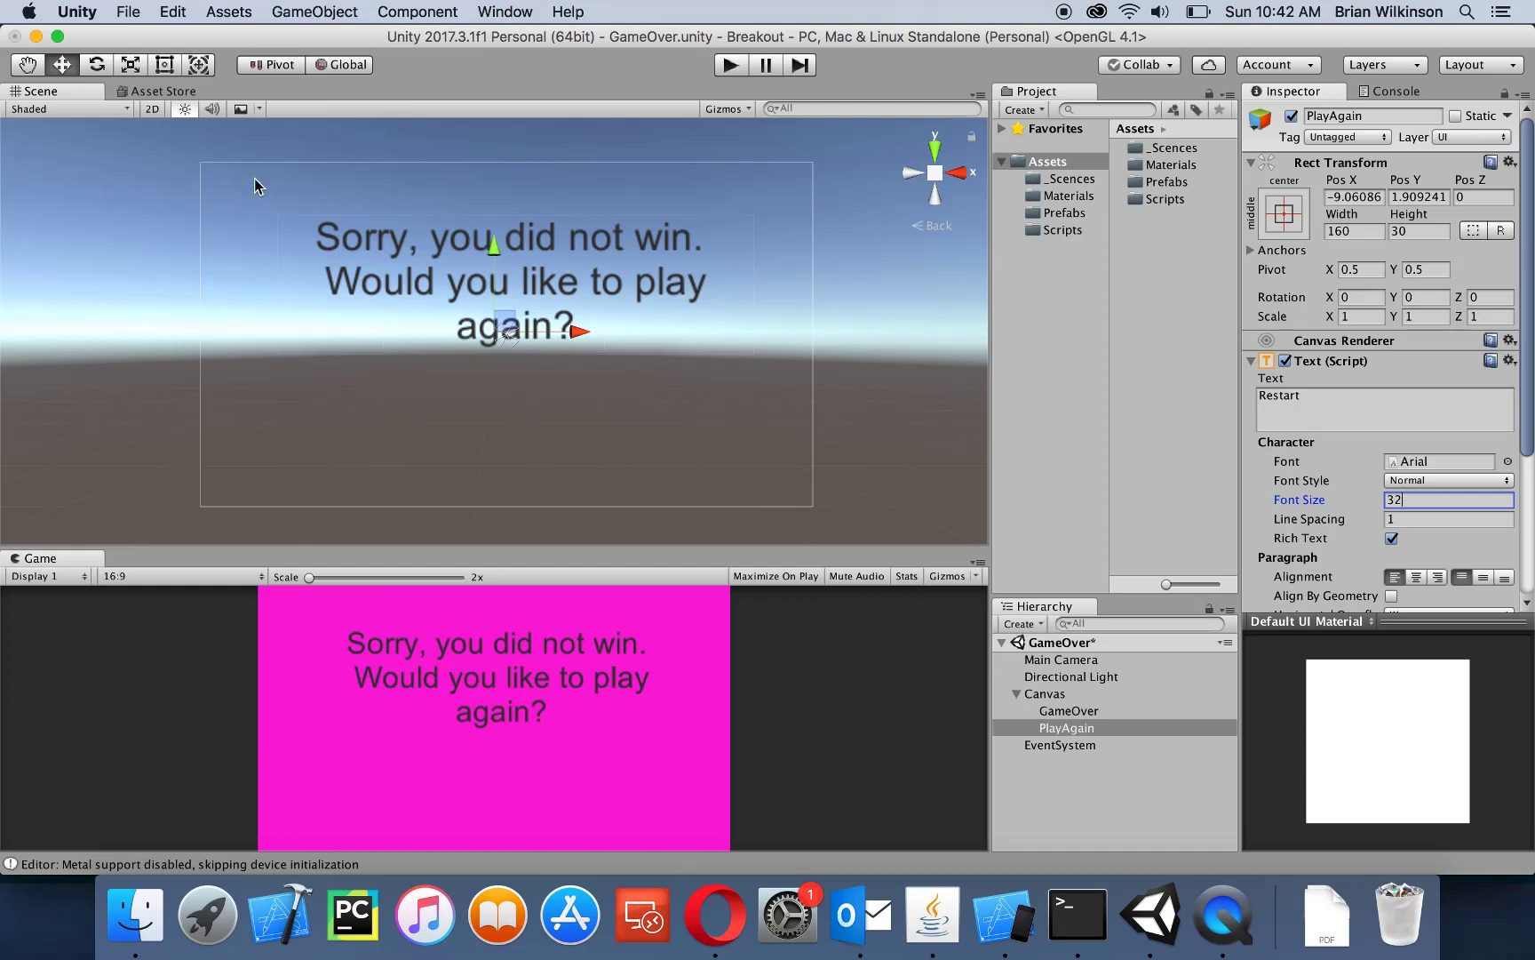
click(164, 64)
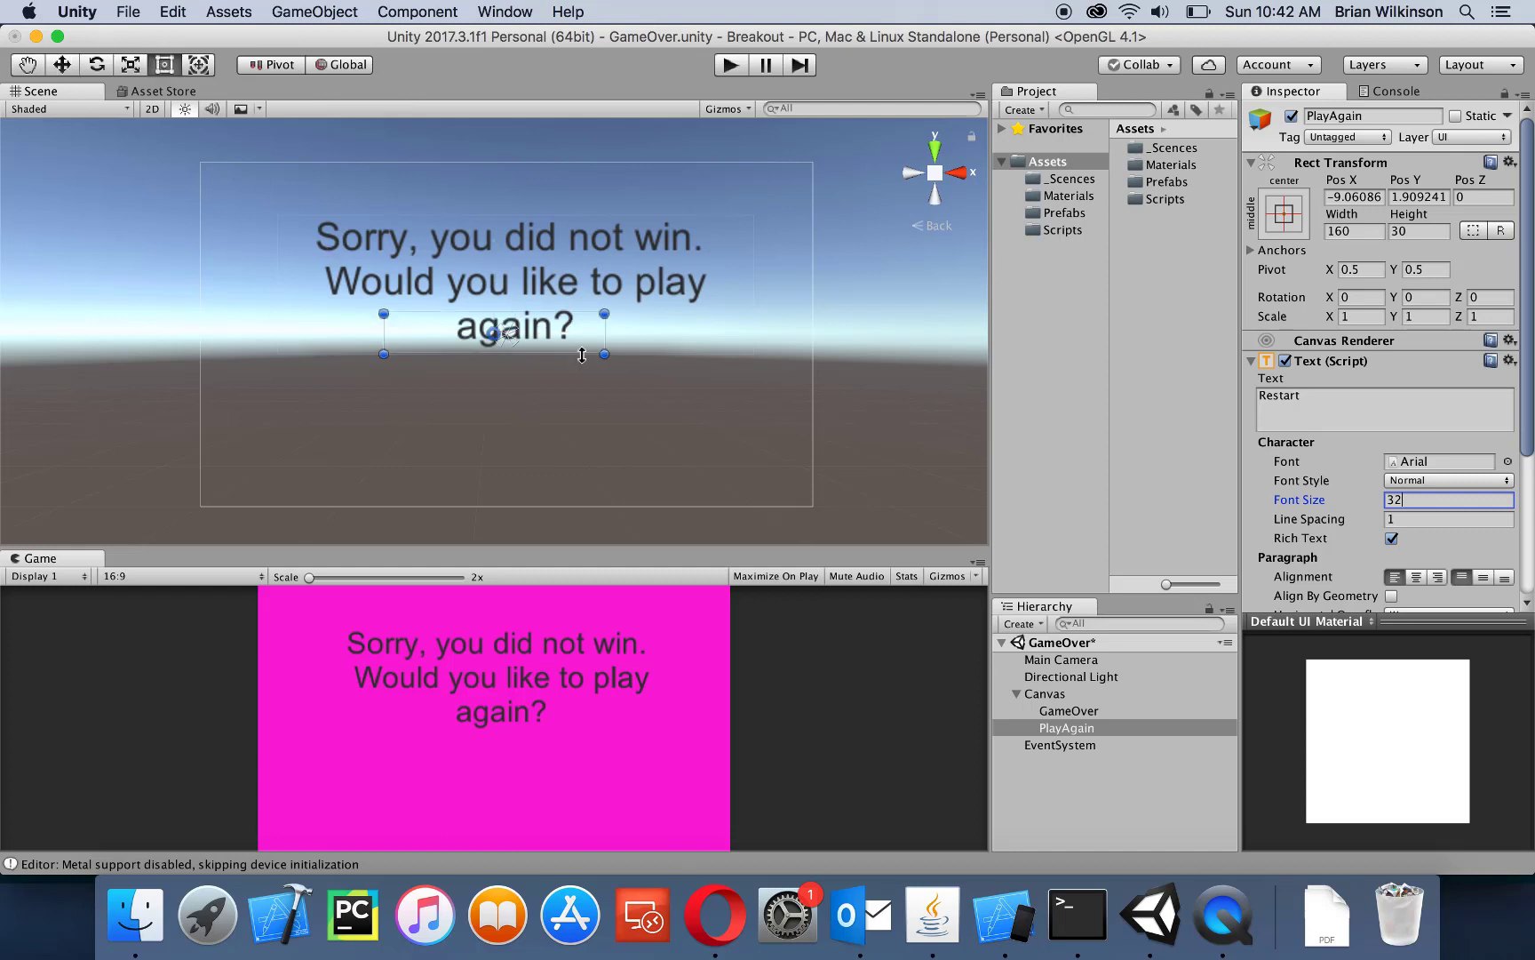
drag(604, 354, 538, 373)
click(62, 65)
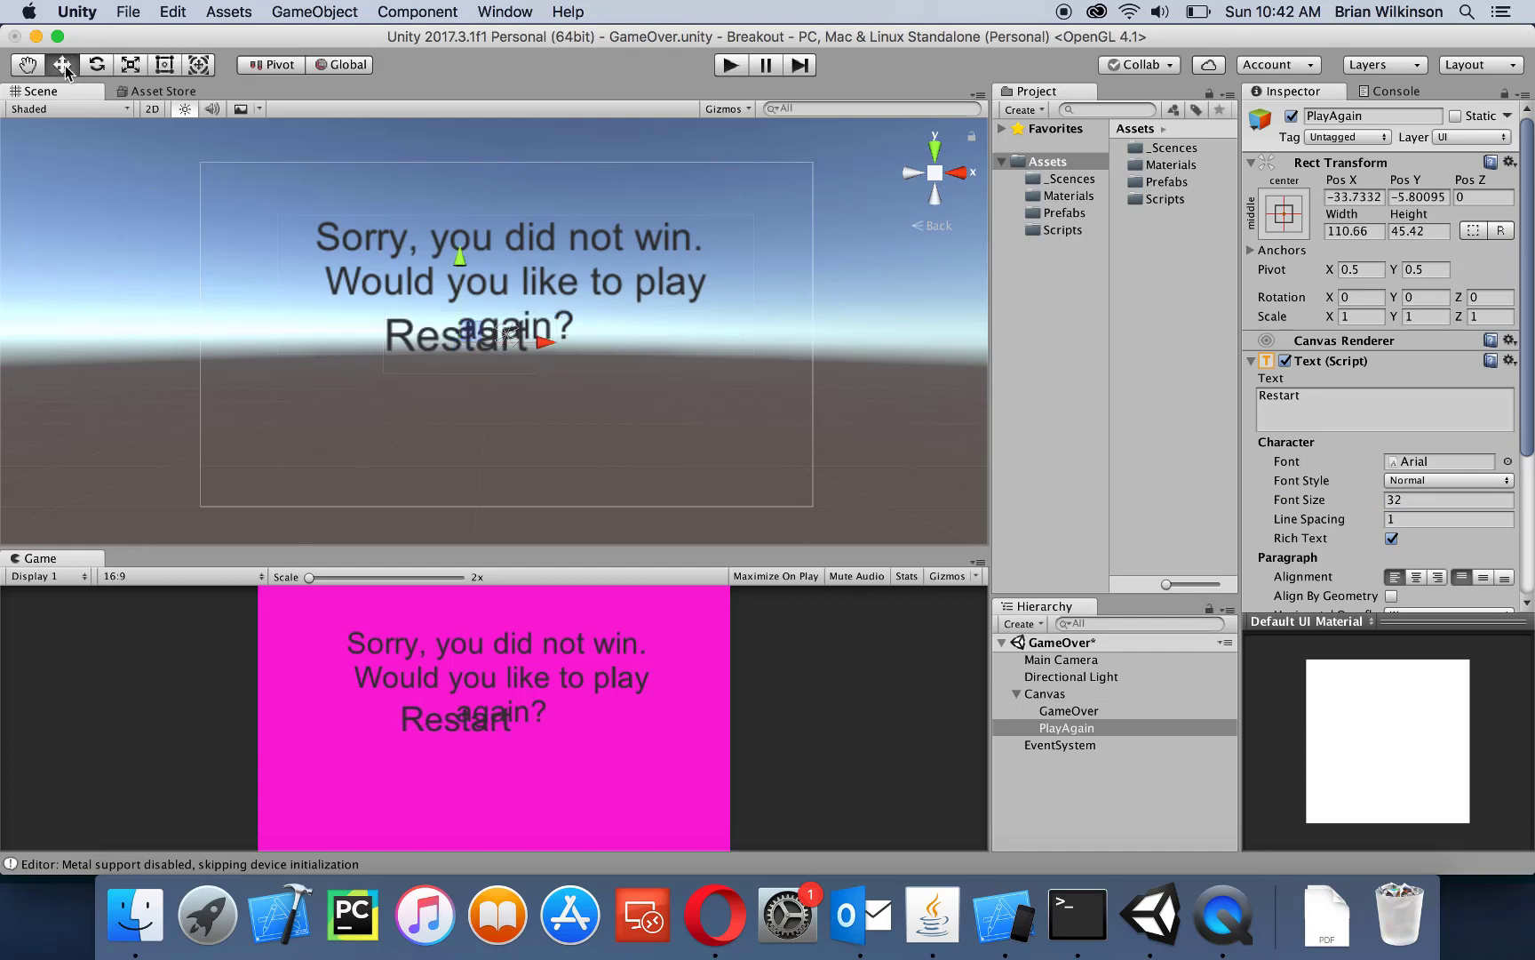
drag(460, 267, 461, 324)
drag(544, 401, 604, 414)
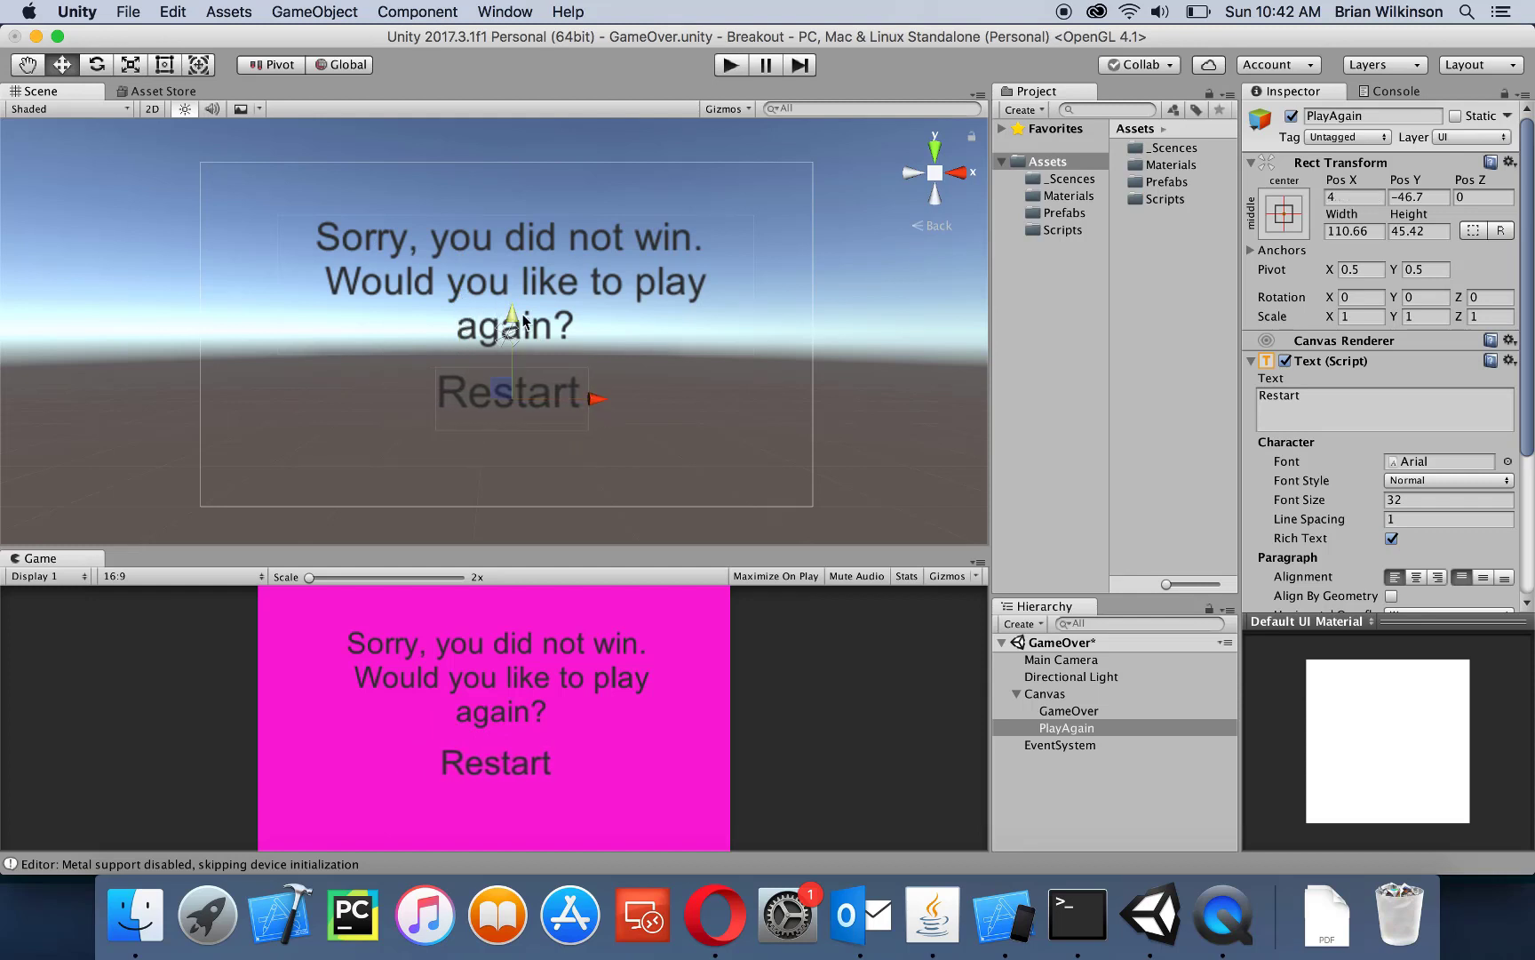
drag(513, 320, 511, 331)
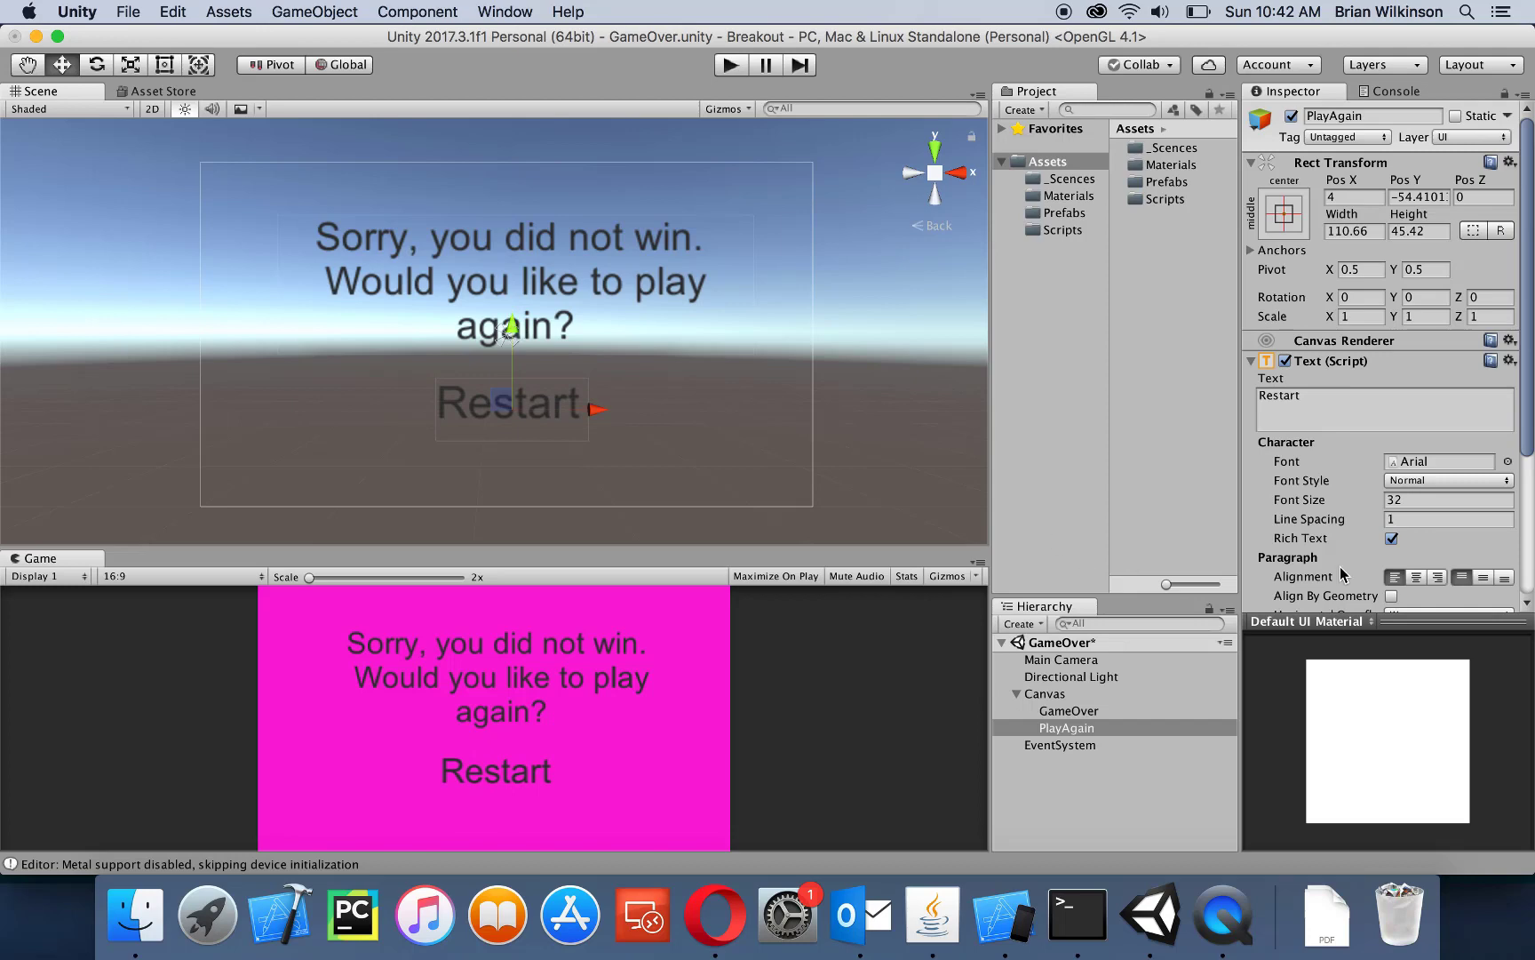
Colour the Restart text white
scroll(1344, 557, down, 3)
scroll(1345, 558, down, 1)
click(1422, 538)
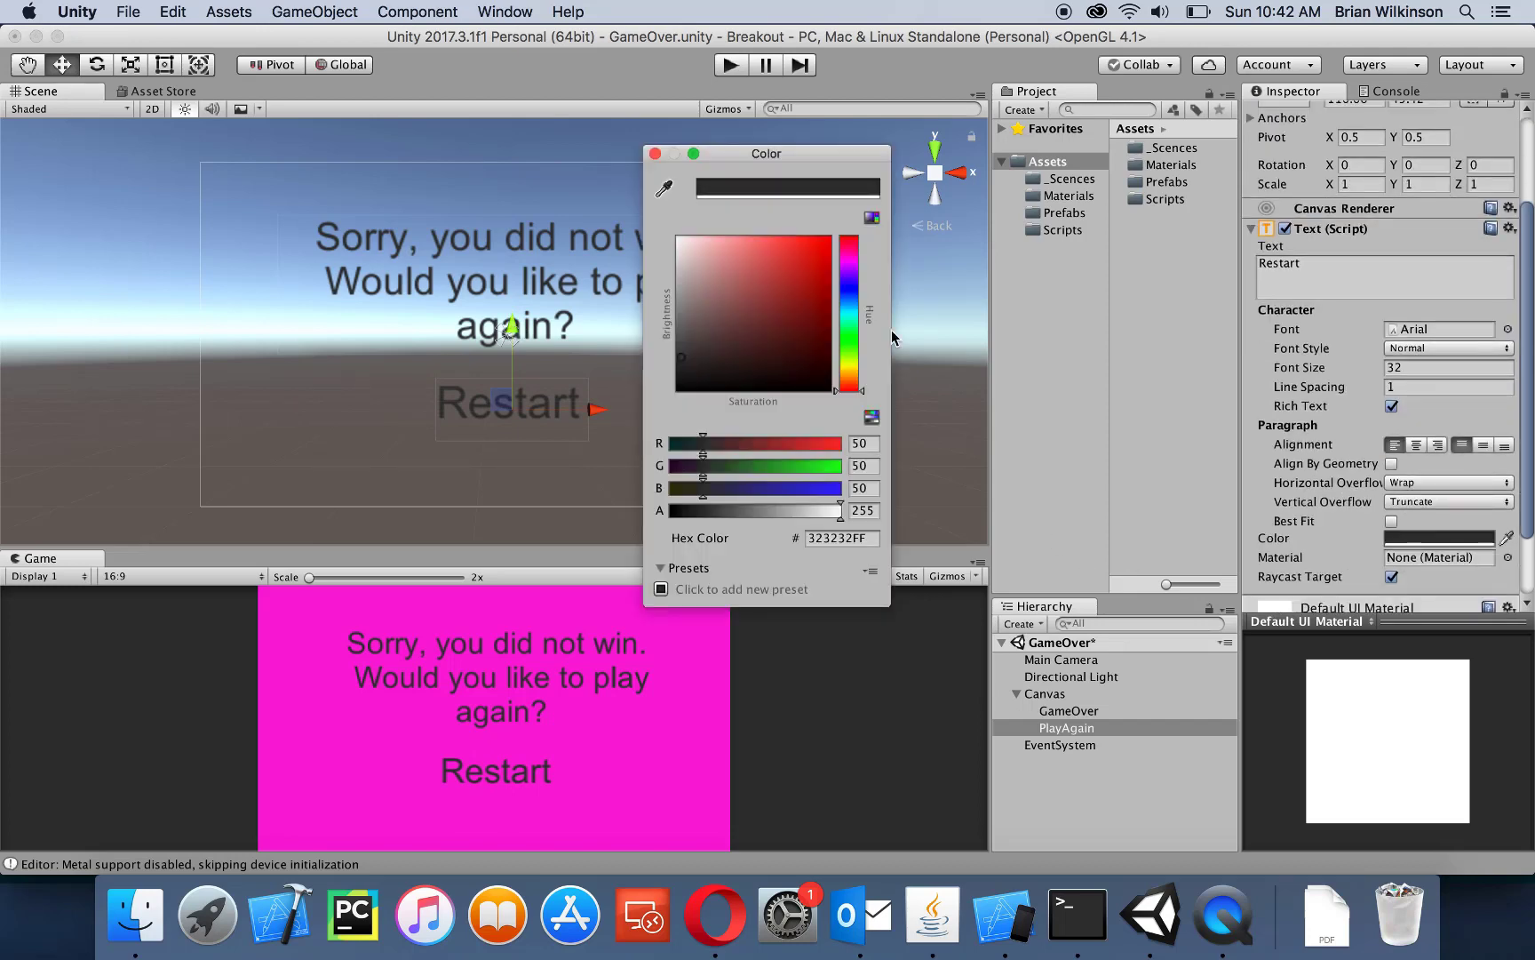
click(678, 238)
click(655, 154)
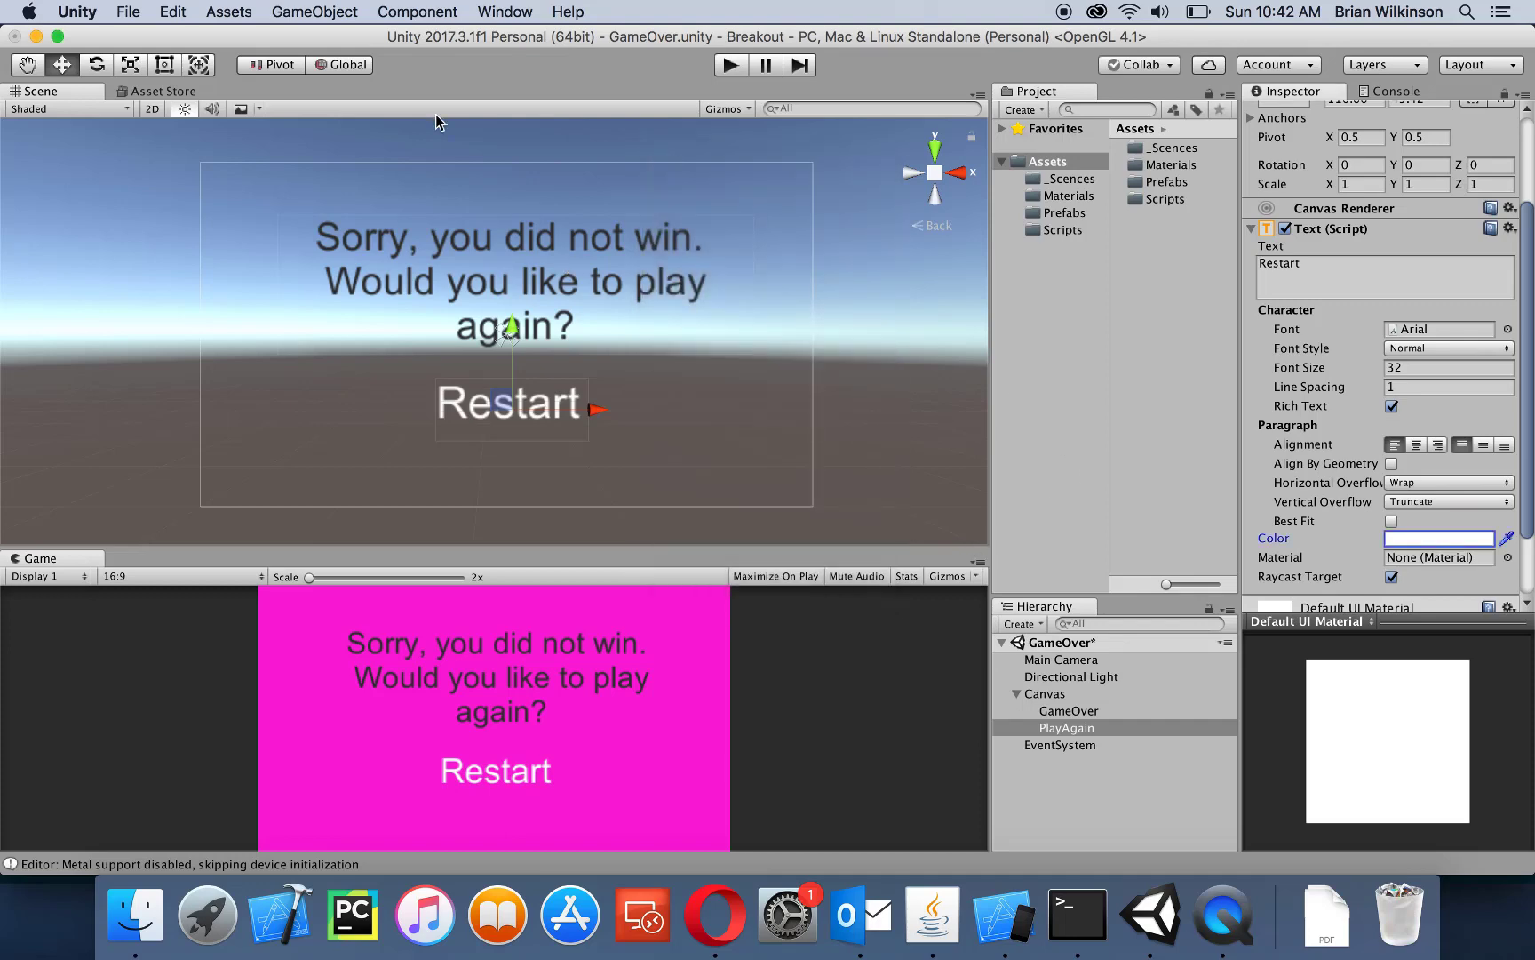
Add another UI Text named Quit with its label text set to 'Quit'
click(1022, 624)
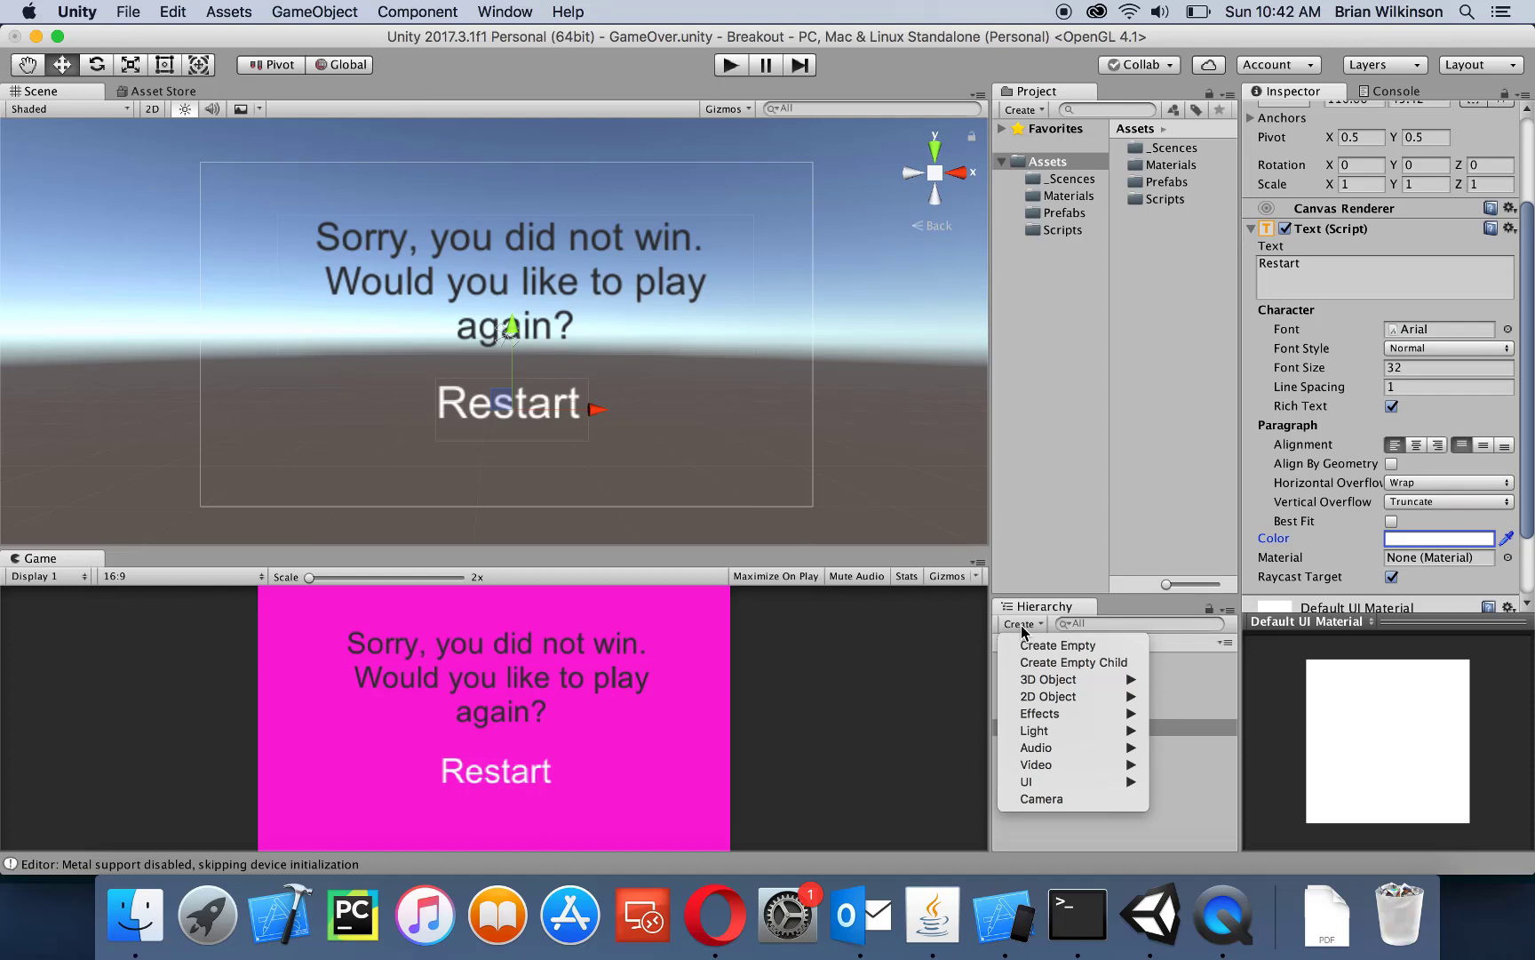
mouse_move(1062, 781)
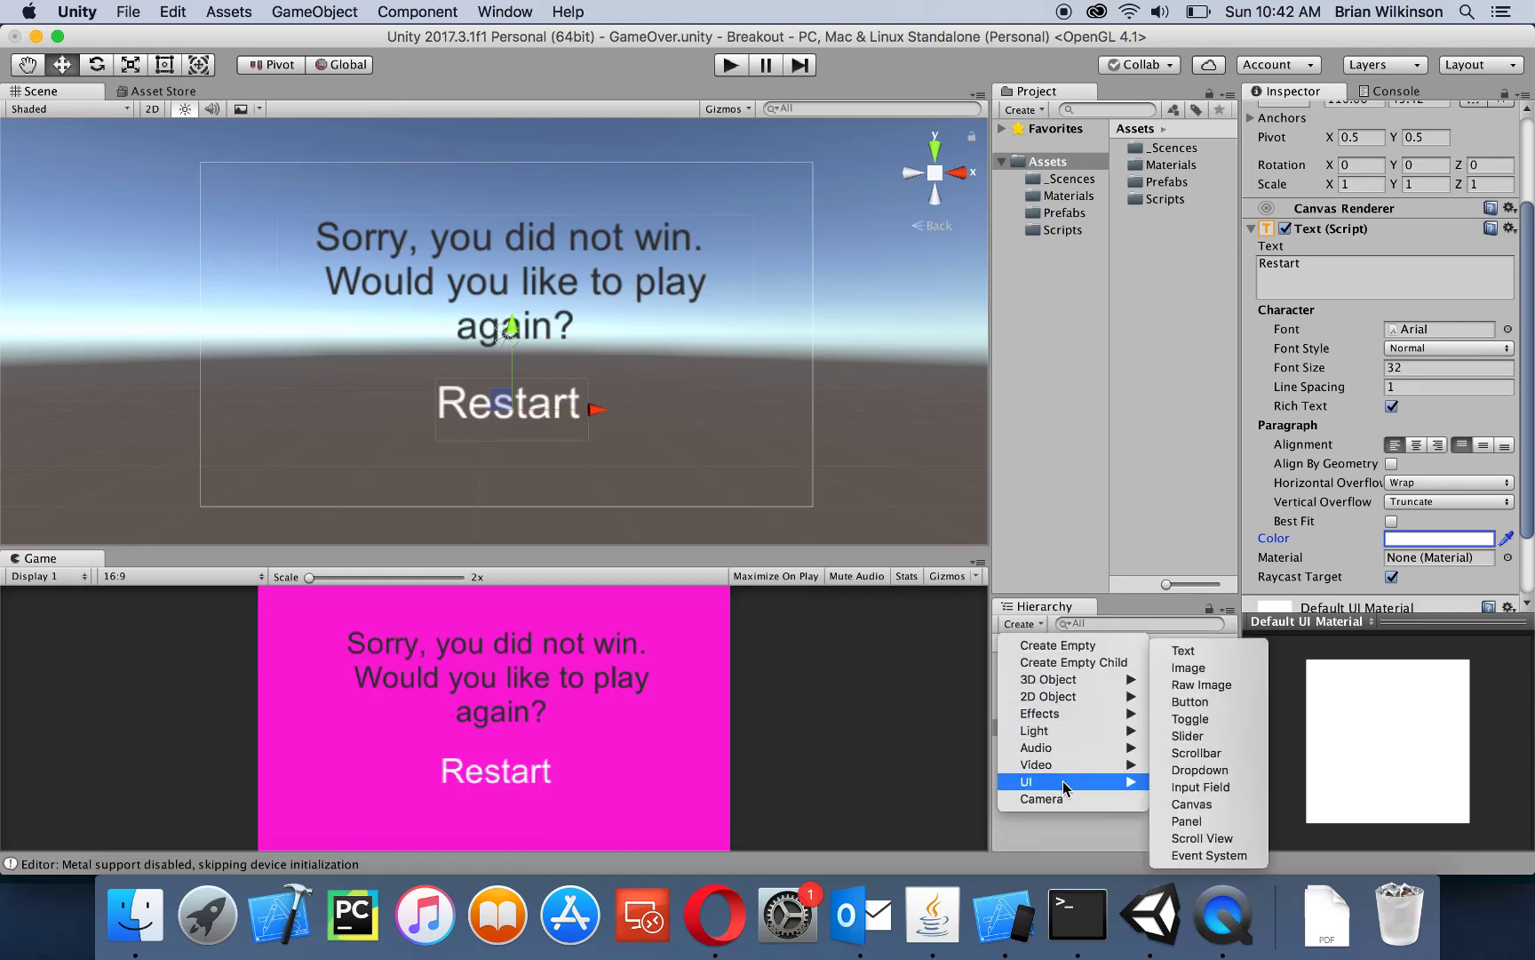
click(1189, 657)
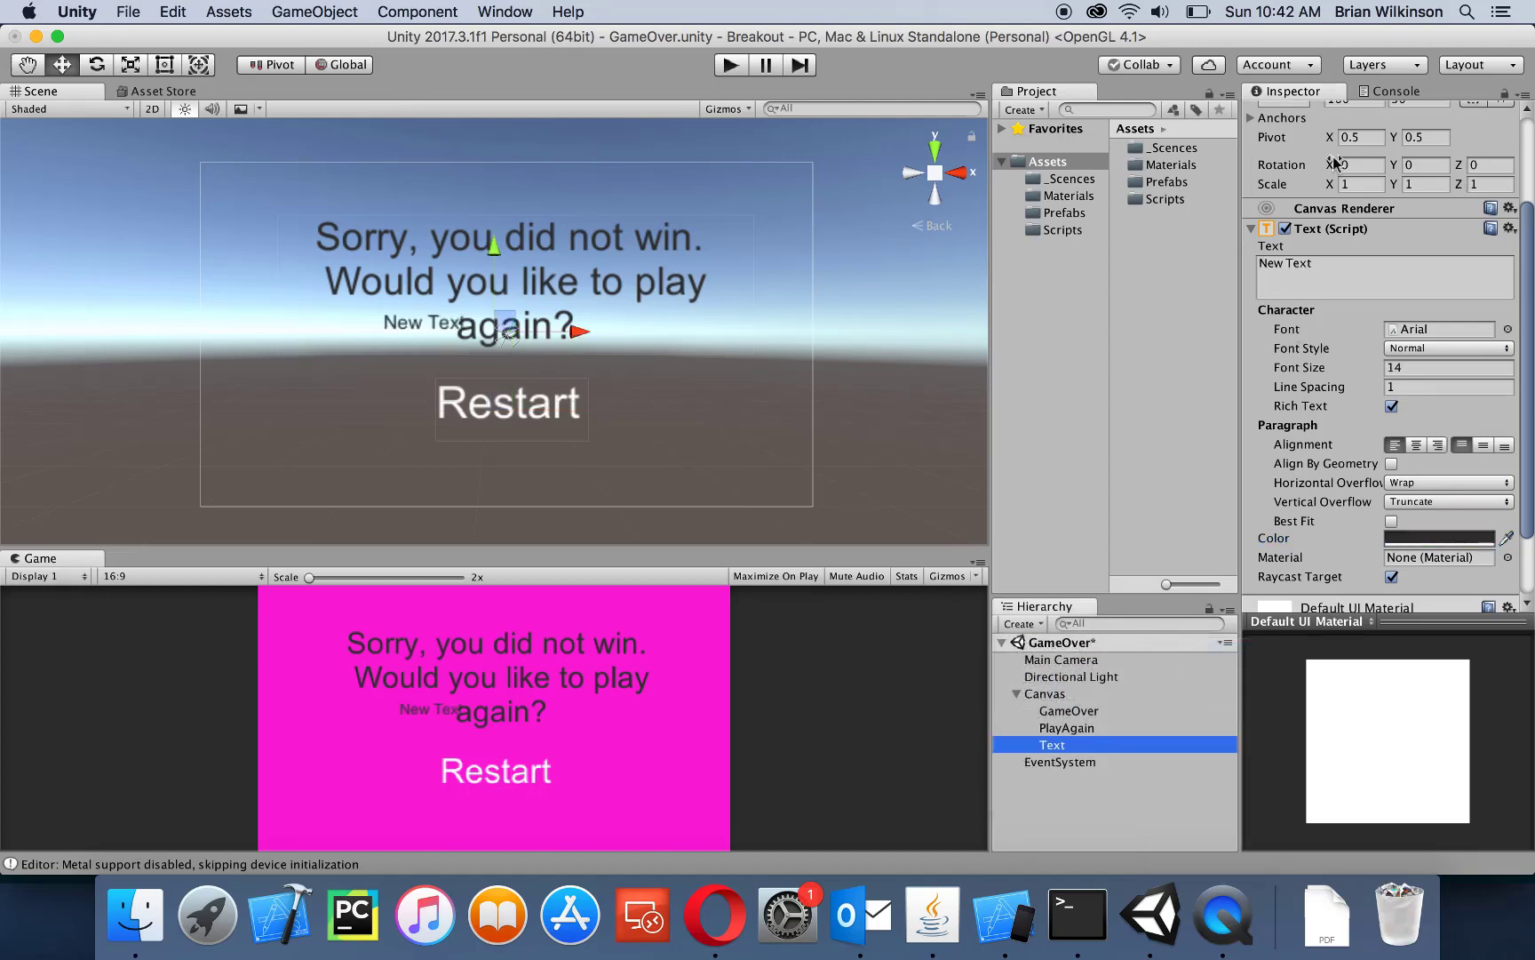
scroll(1342, 160, up, 3)
click(1321, 112)
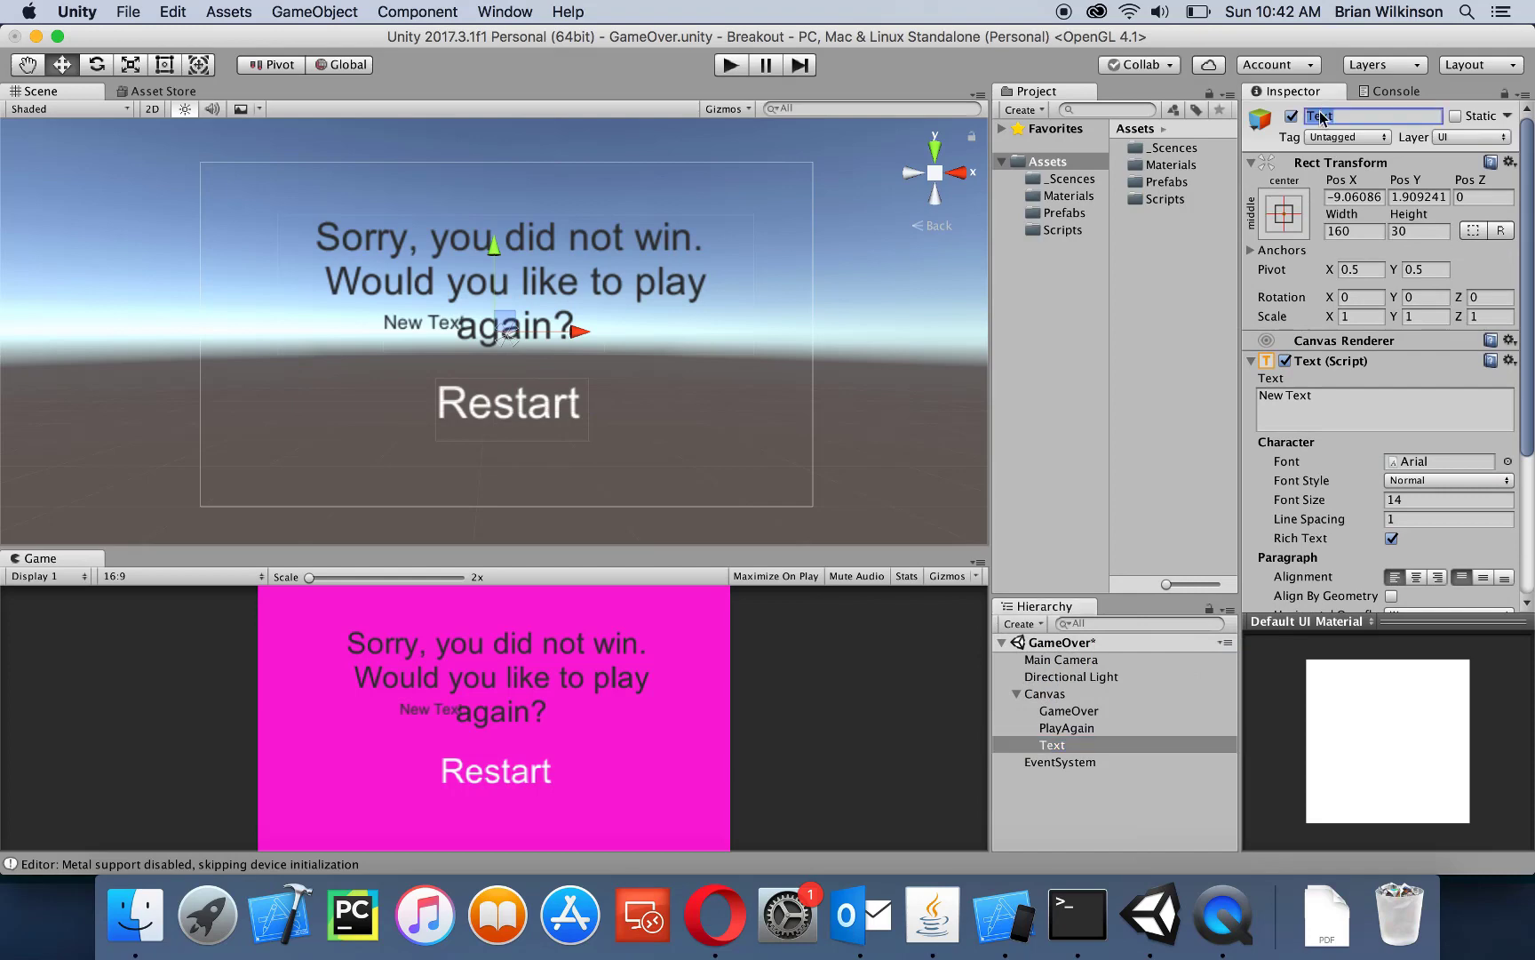
text(W)
key(BackSpace)
text(Quit)
double_click(1298, 402)
key(BackSpace)
key(BackSpace)
key(BackSpace)
key(BackSpace)
key(BackSpace)
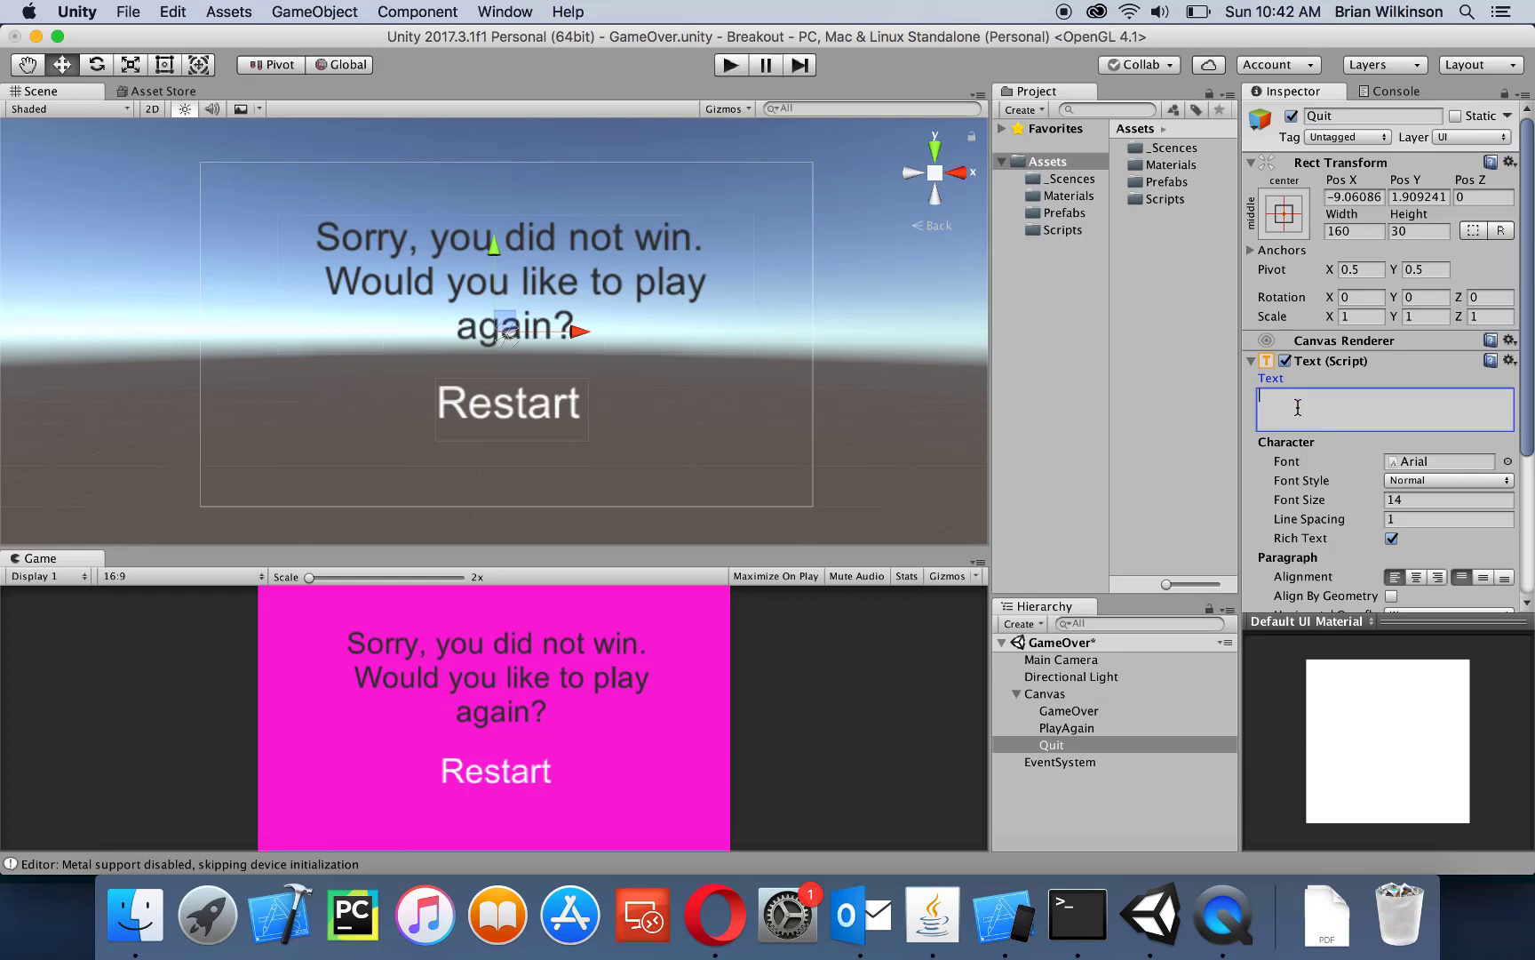
text(Quit)
key(Return)
Set the Quit label to font size 32 and enlarge its box below Restart
click(1400, 501)
text(32)
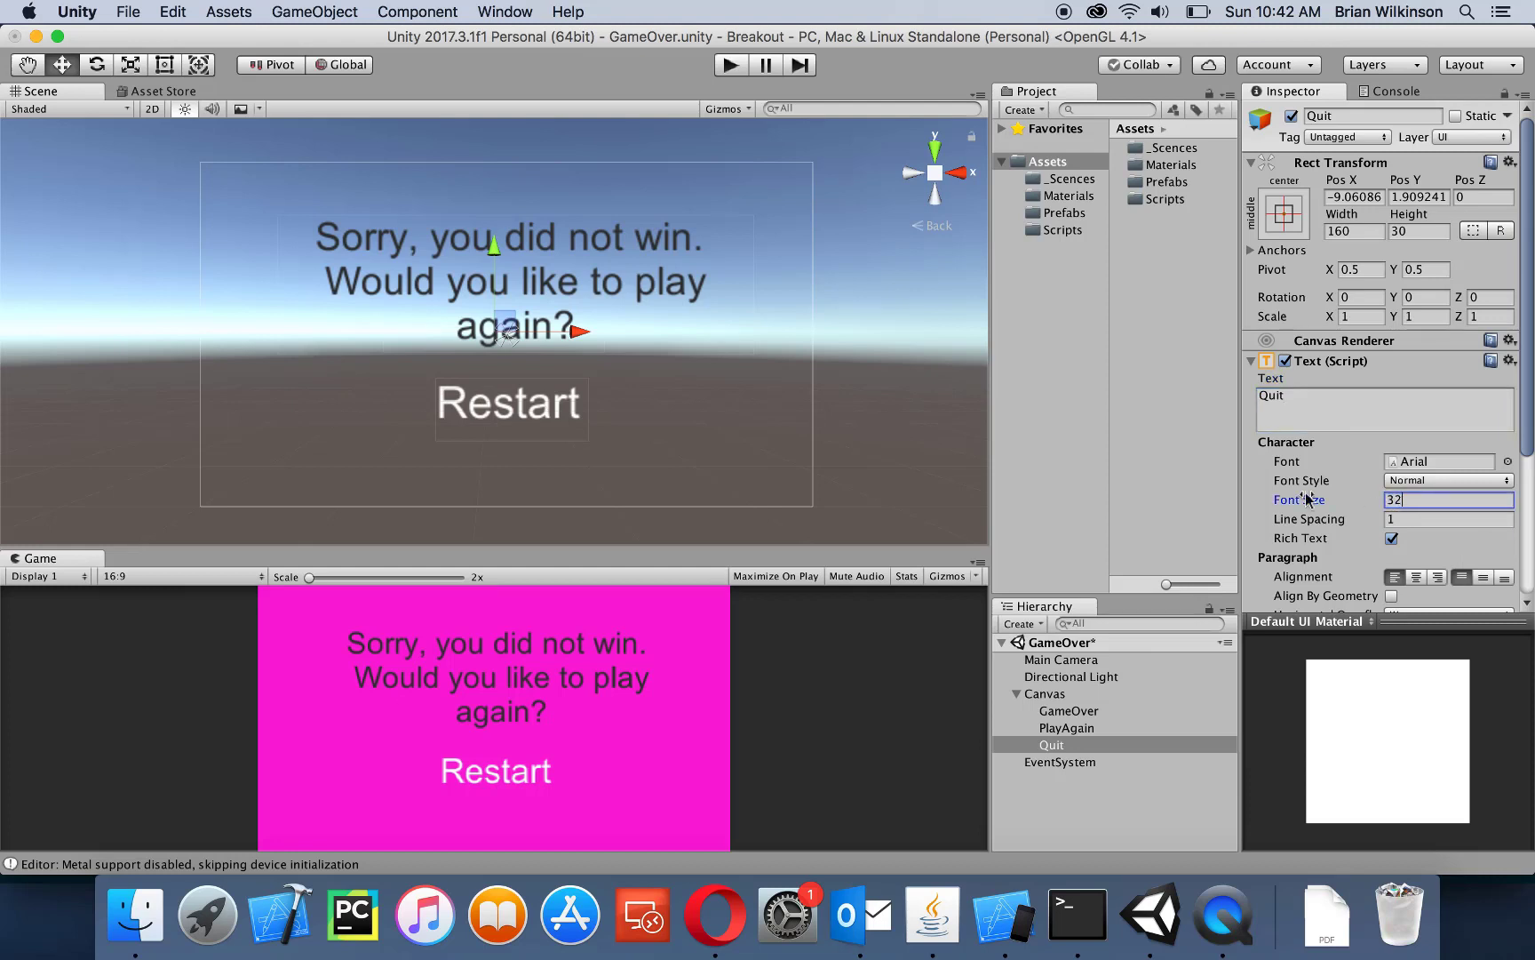
click(164, 65)
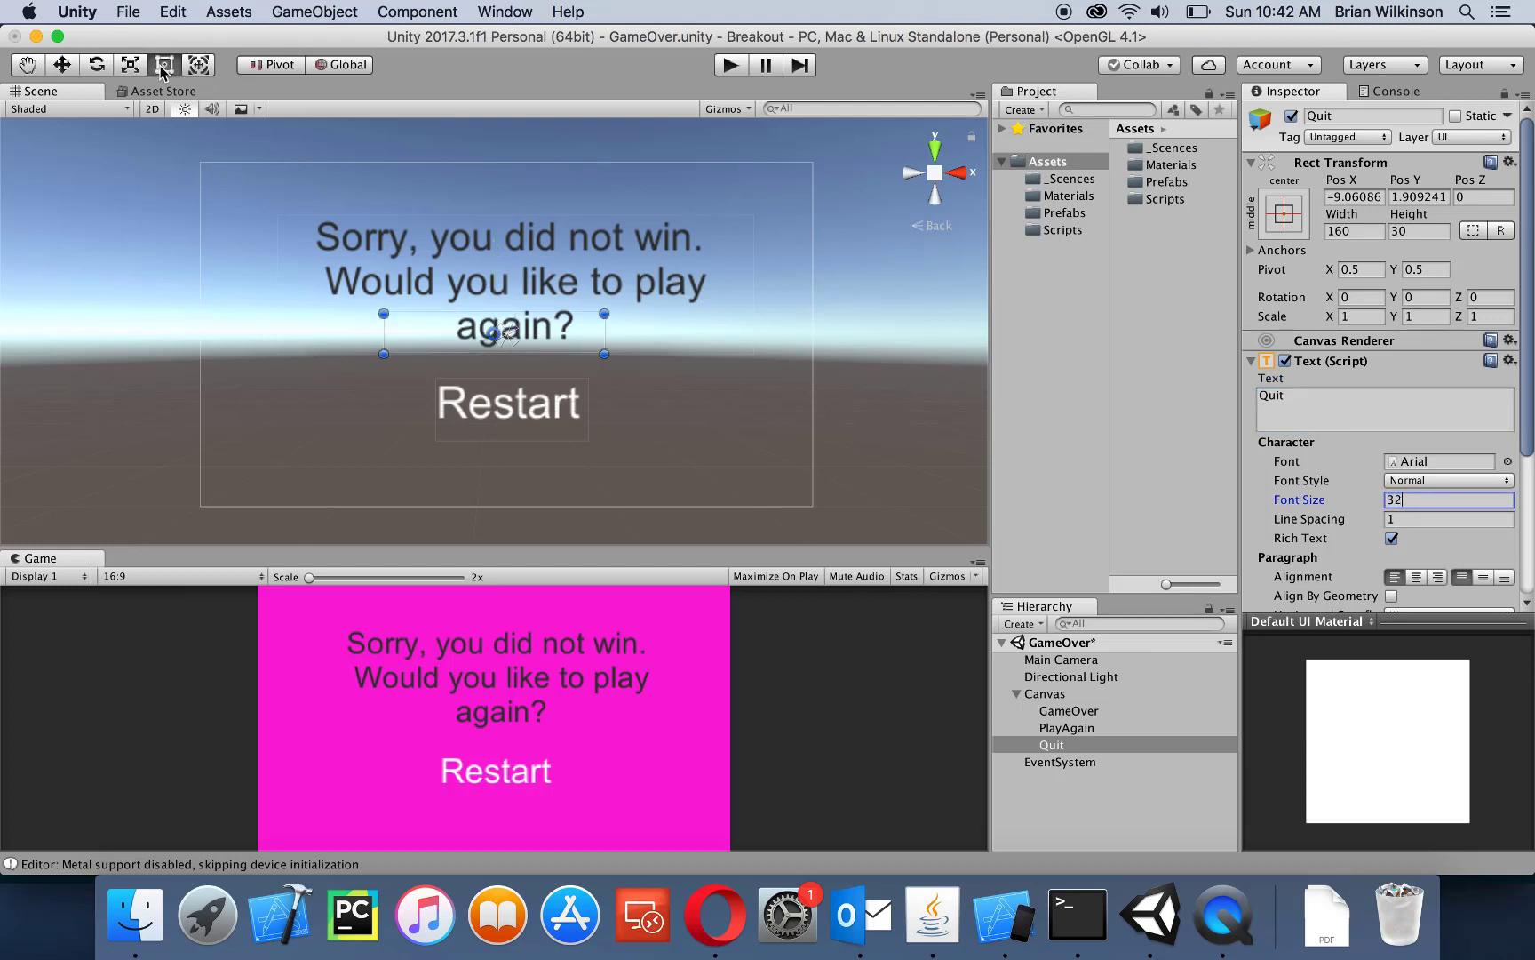
drag(605, 353, 596, 480)
click(62, 65)
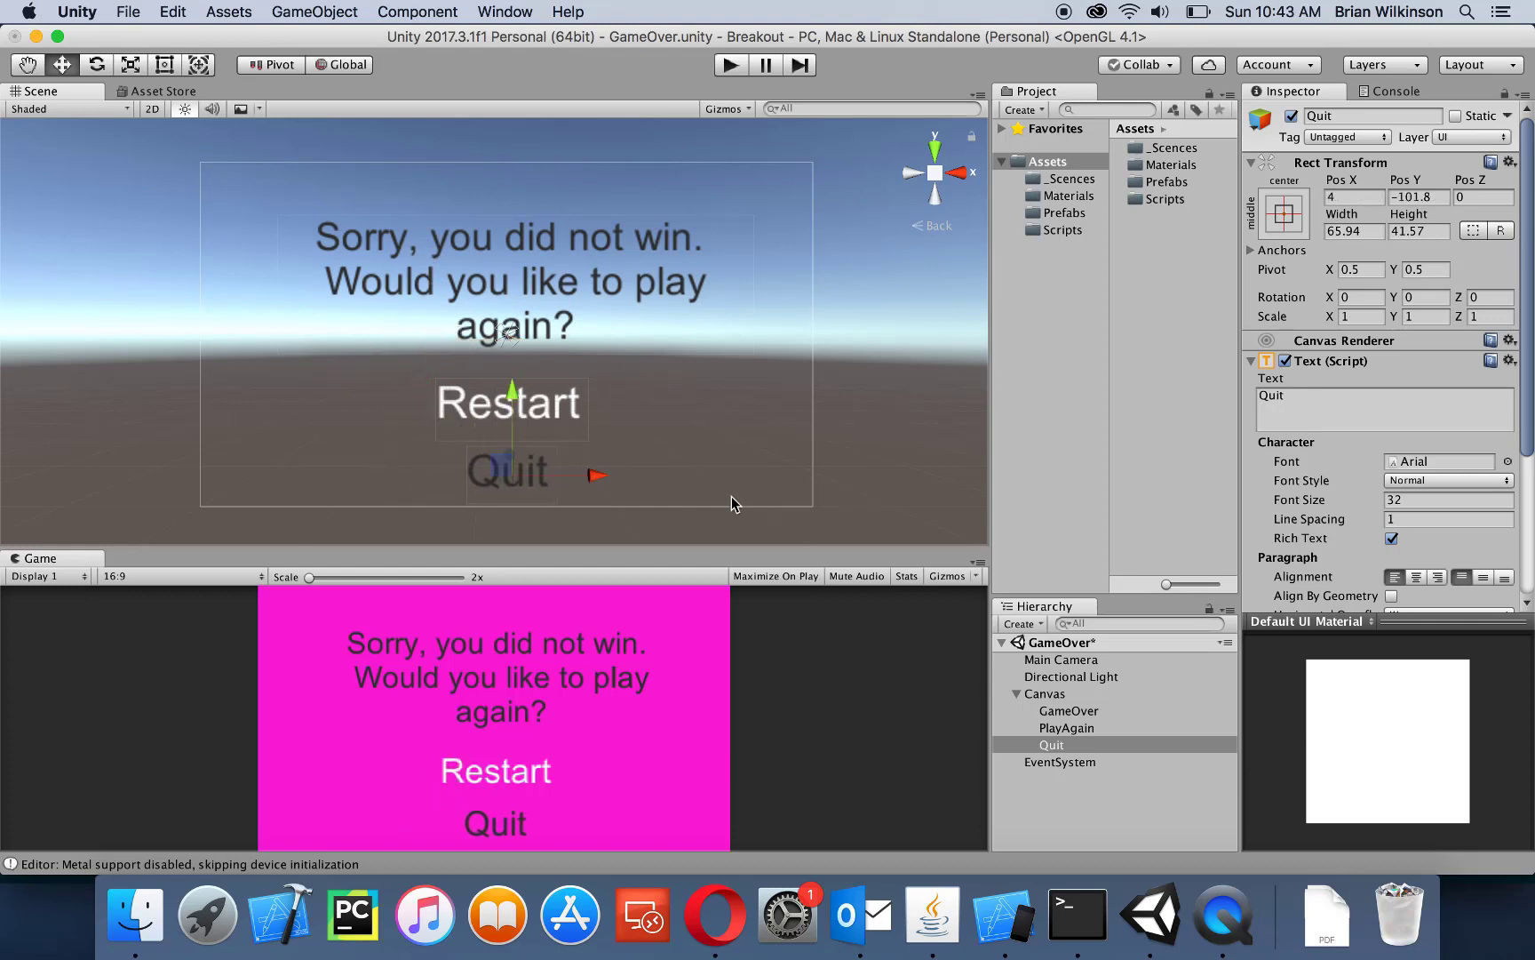
Colour the Quit text white and deselect it
scroll(1403, 566, down, 5)
click(1417, 549)
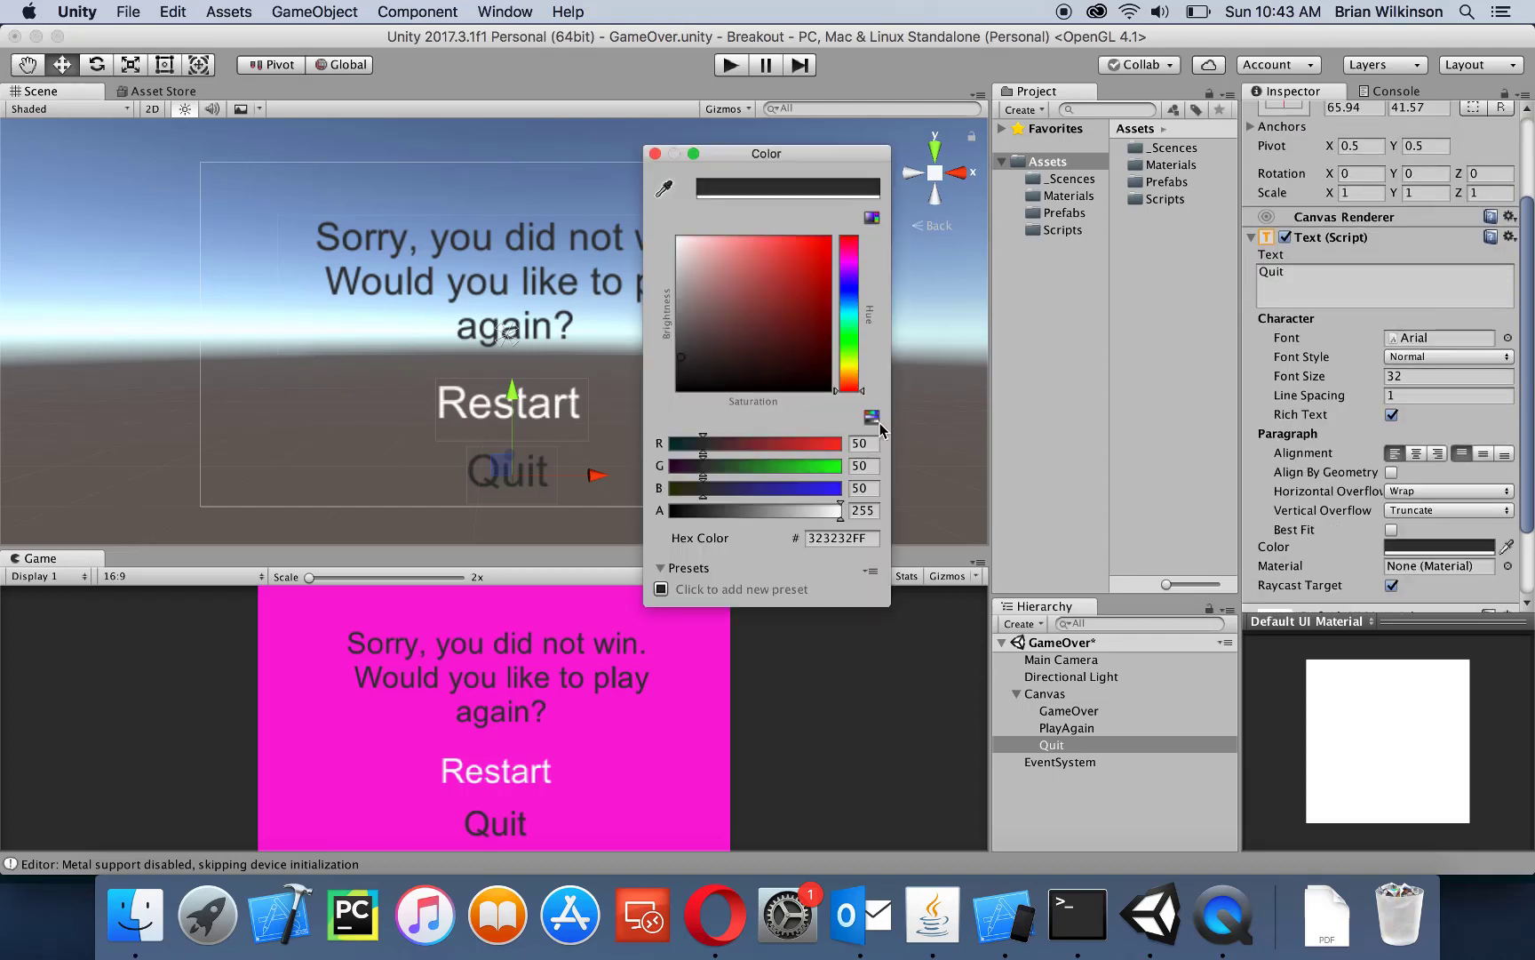
click(682, 241)
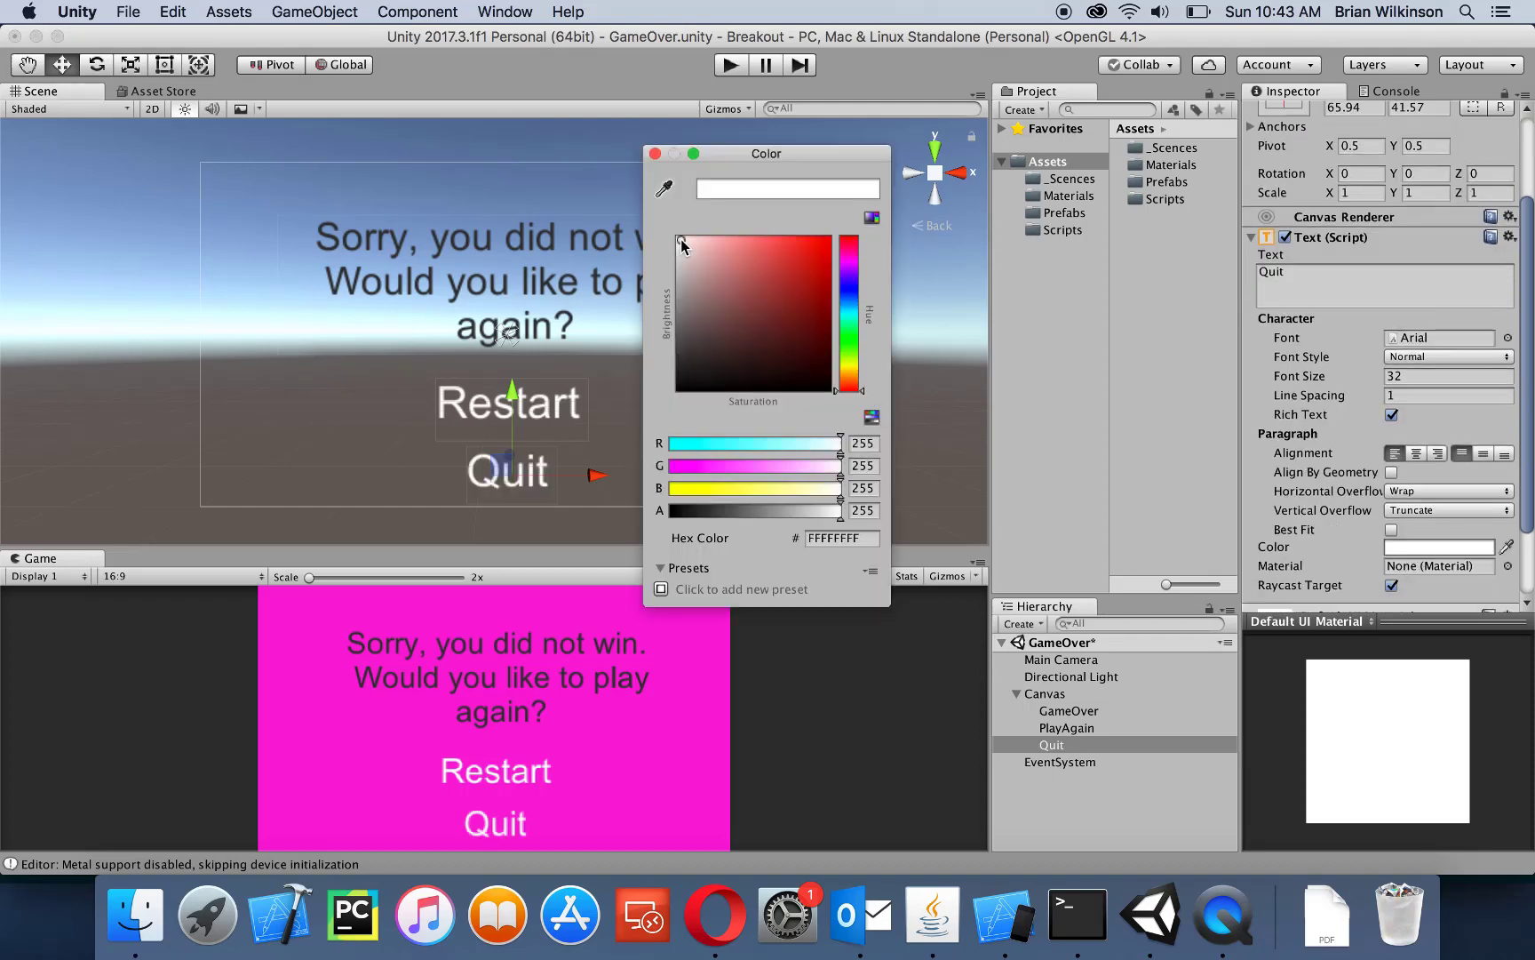
click(652, 154)
click(878, 397)
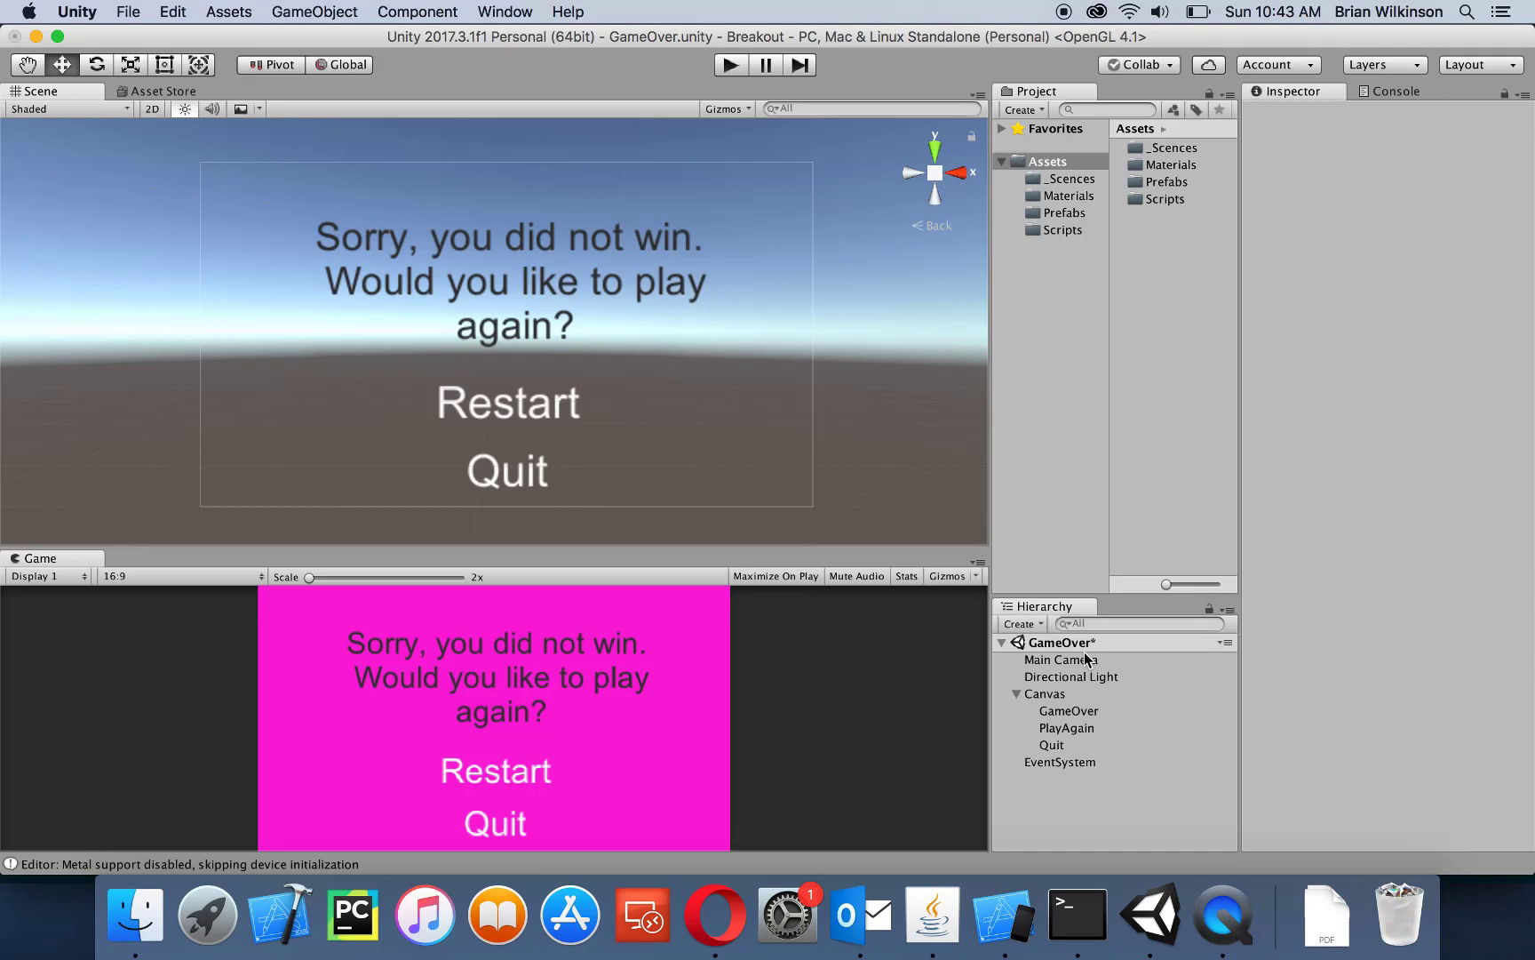
Save the GameOver scene with Cmd+S
key(super+s)
Open the StartMenu scene from the _Scences folder
click(1160, 148)
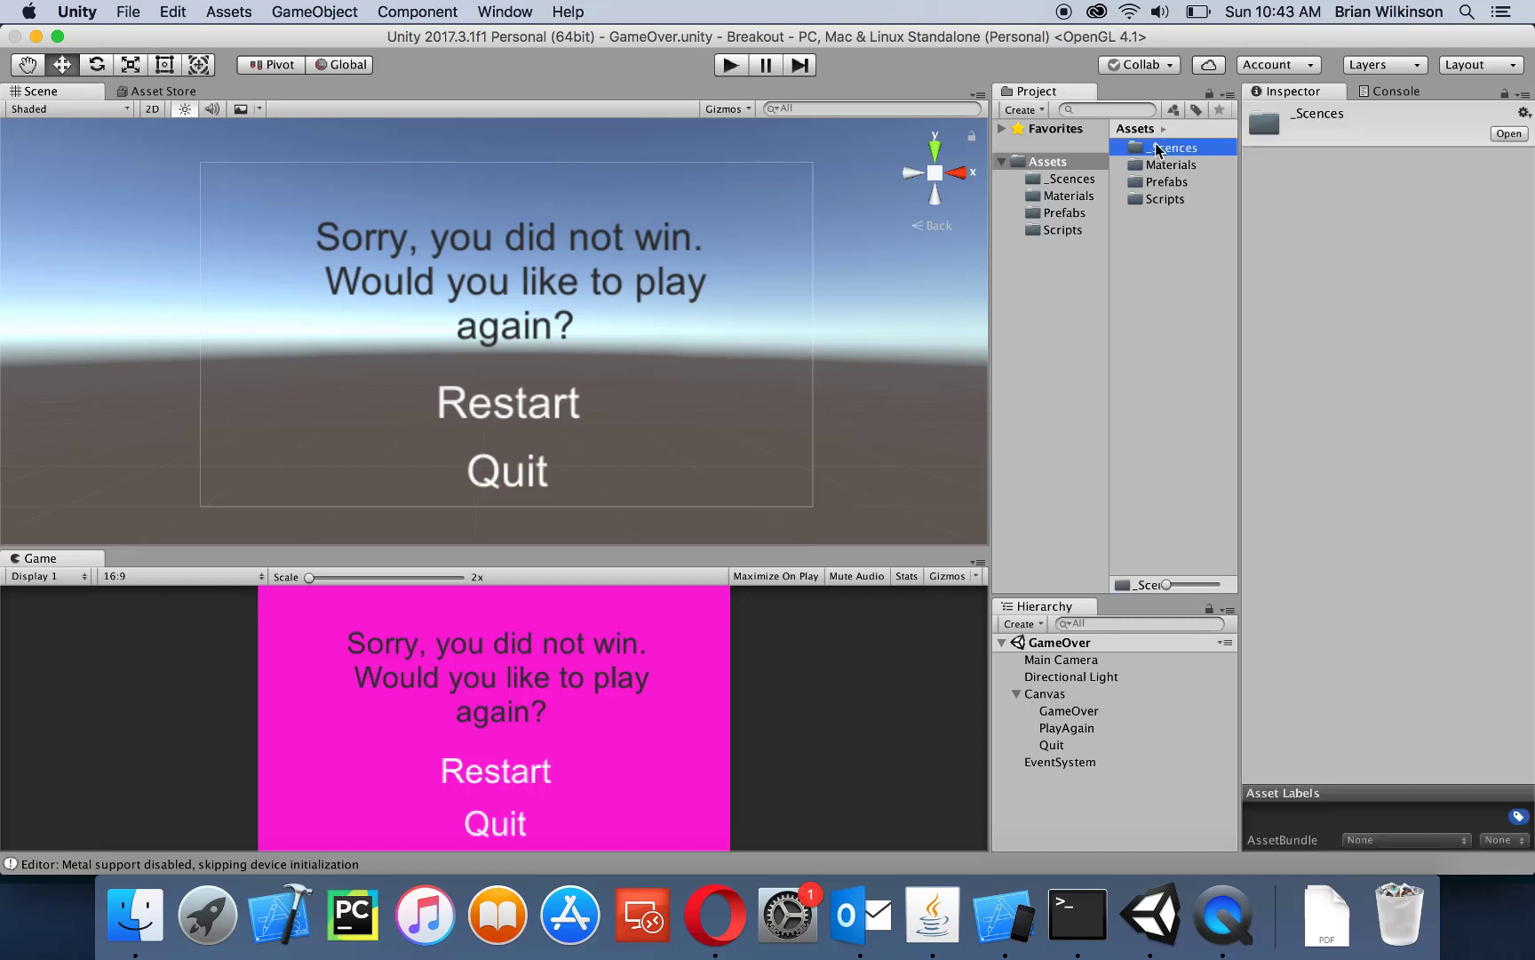
click(1034, 177)
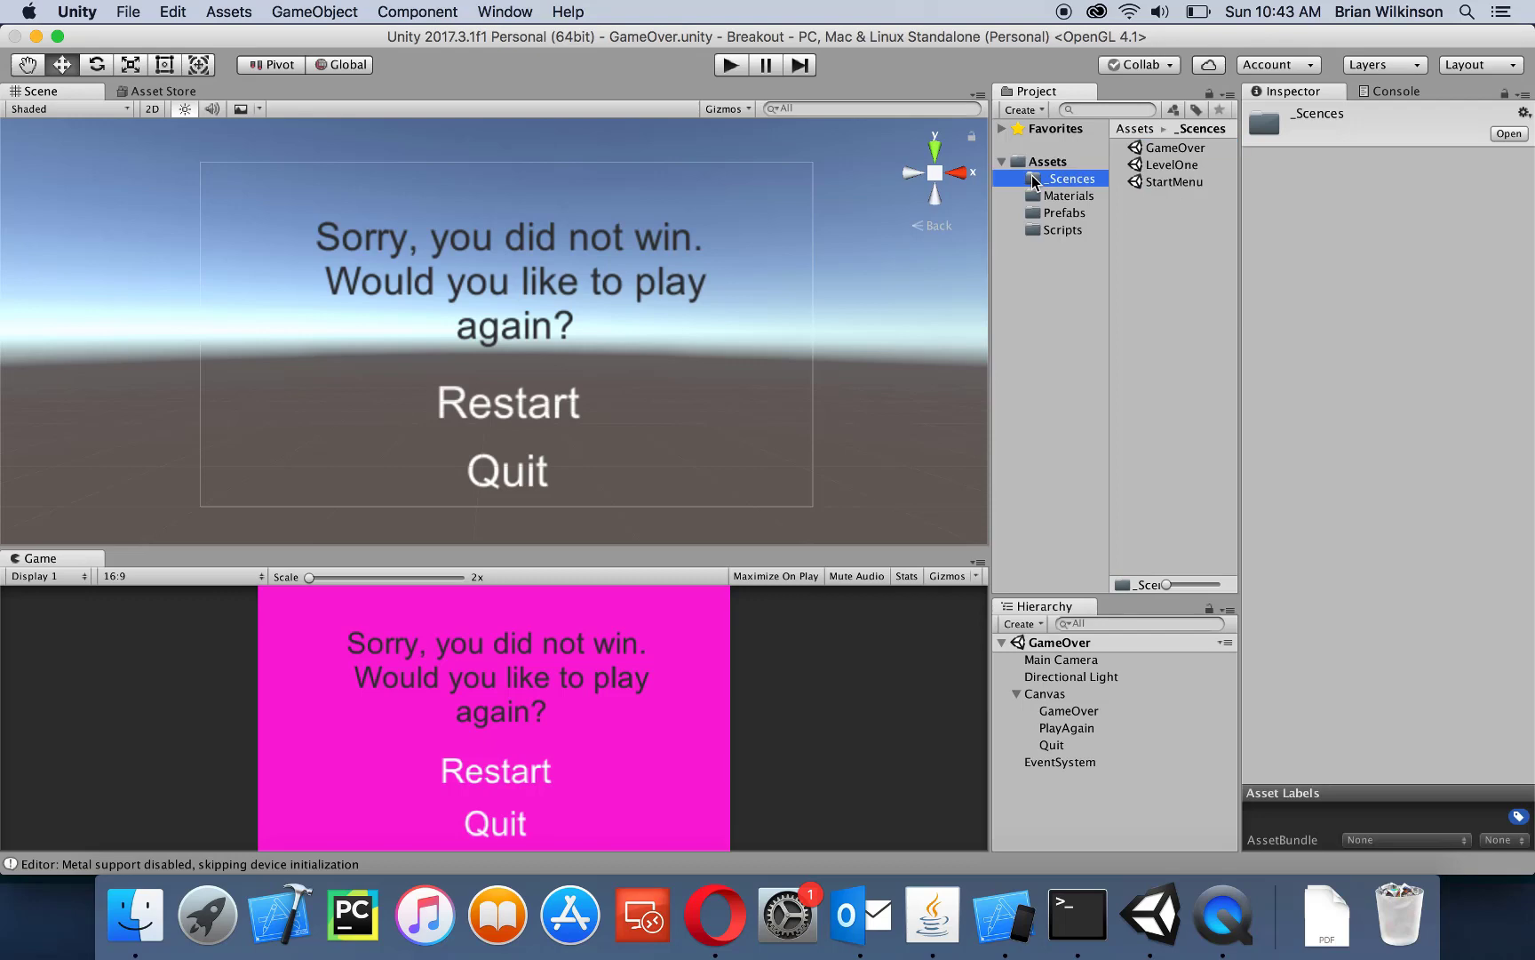
double_click(1153, 181)
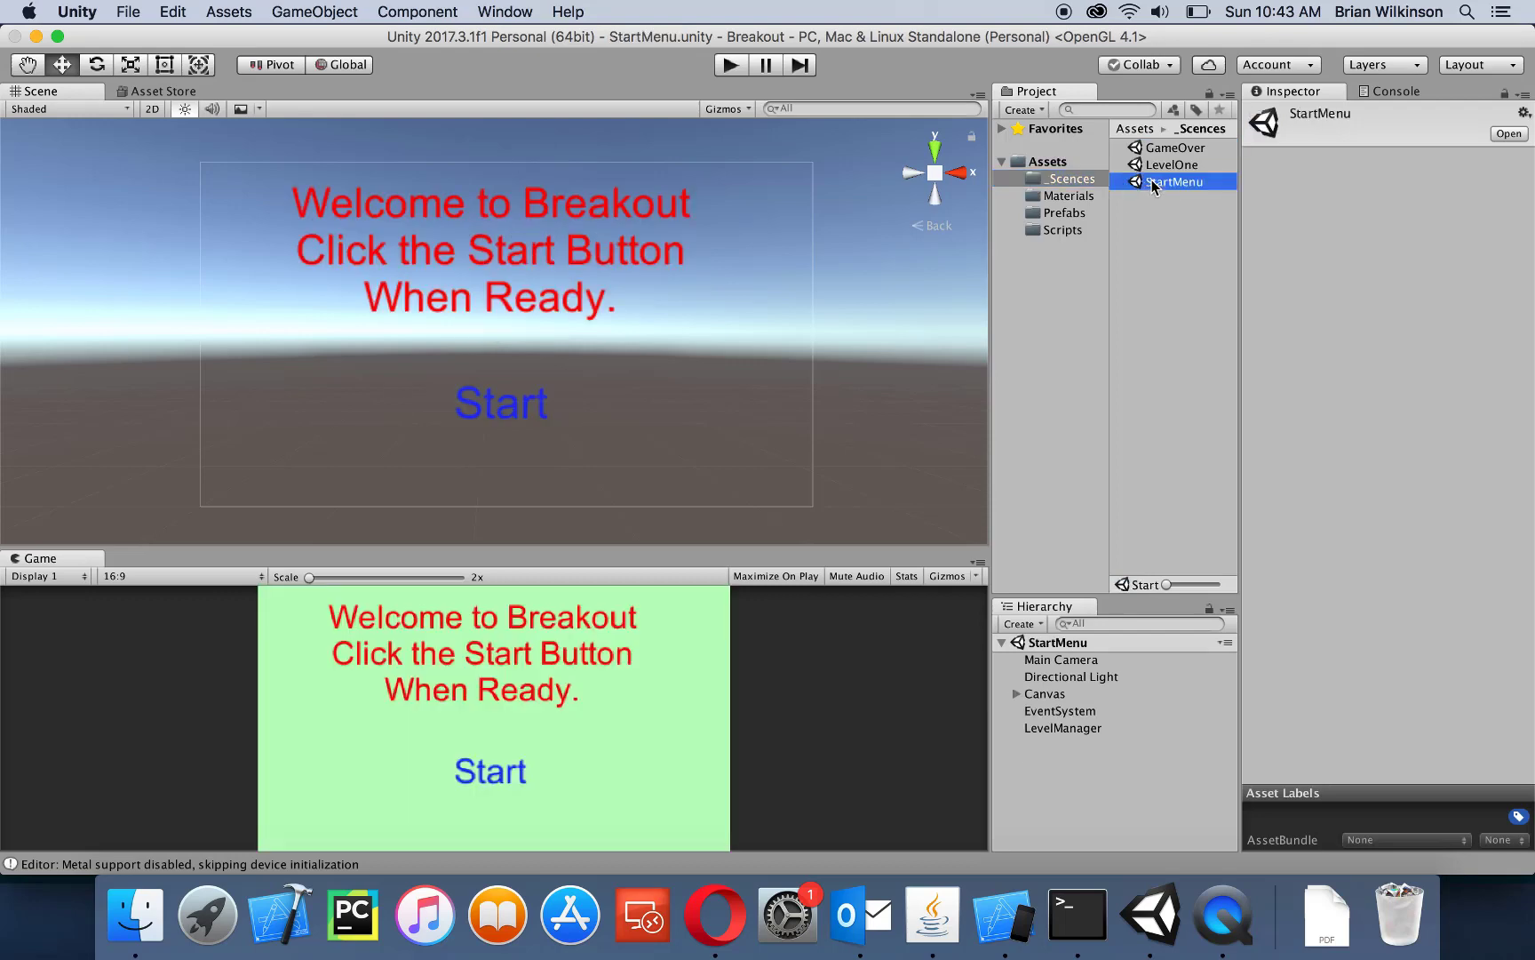
Make LevelManager a prefab in Prefabs, save StartMenu, and reopen GameOver
click(1069, 730)
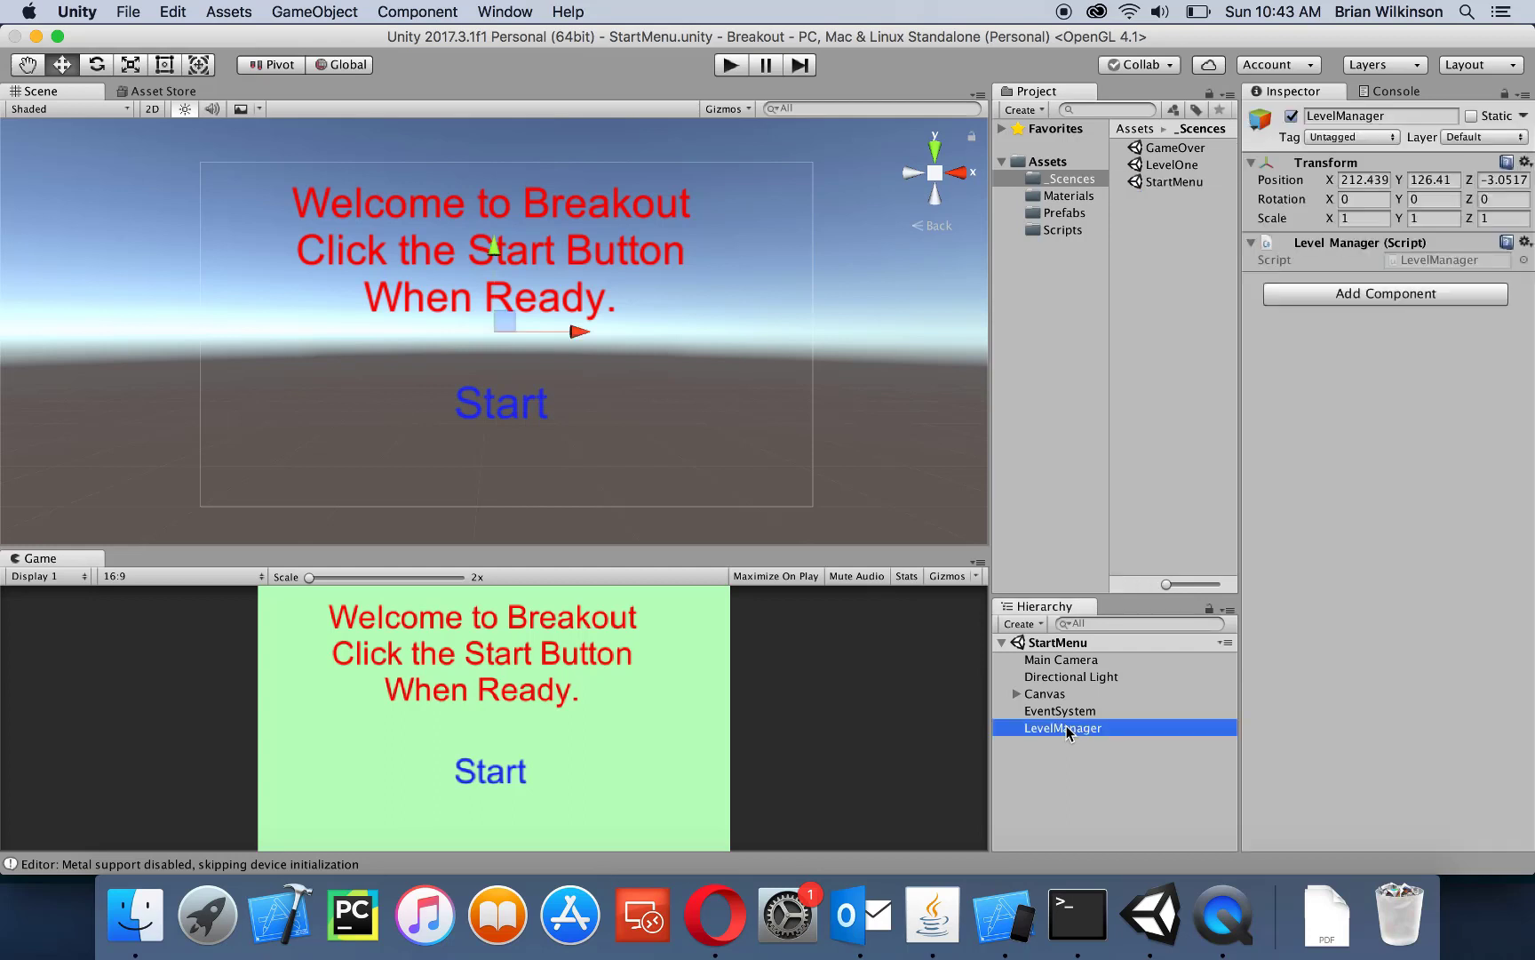
drag(1066, 731, 1046, 216)
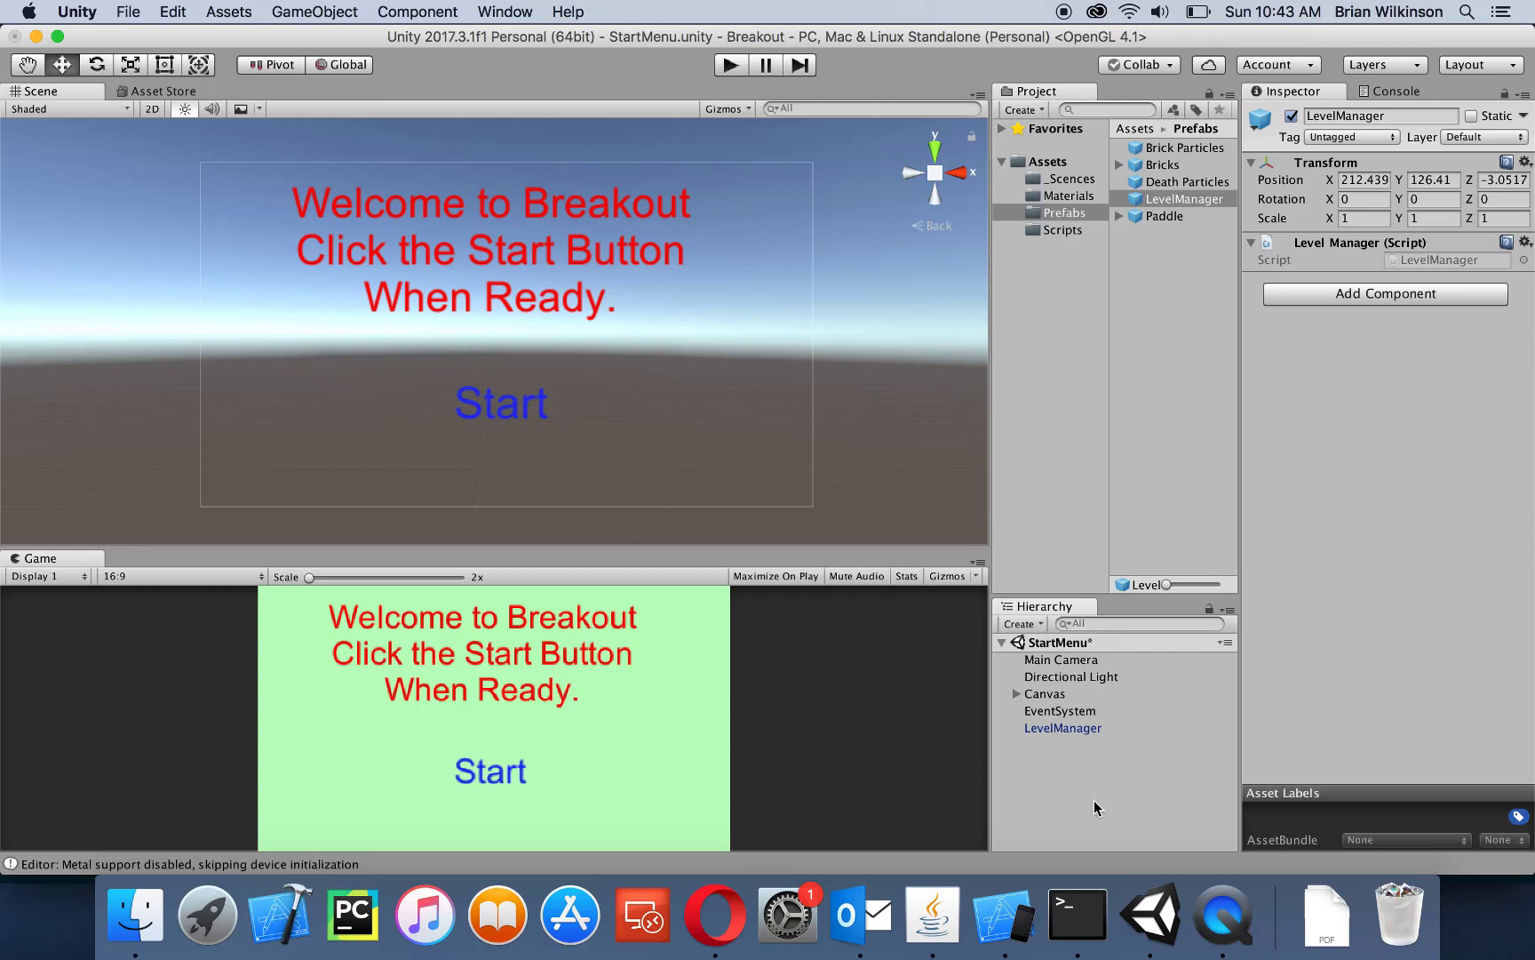
key(super+s)
click(1056, 180)
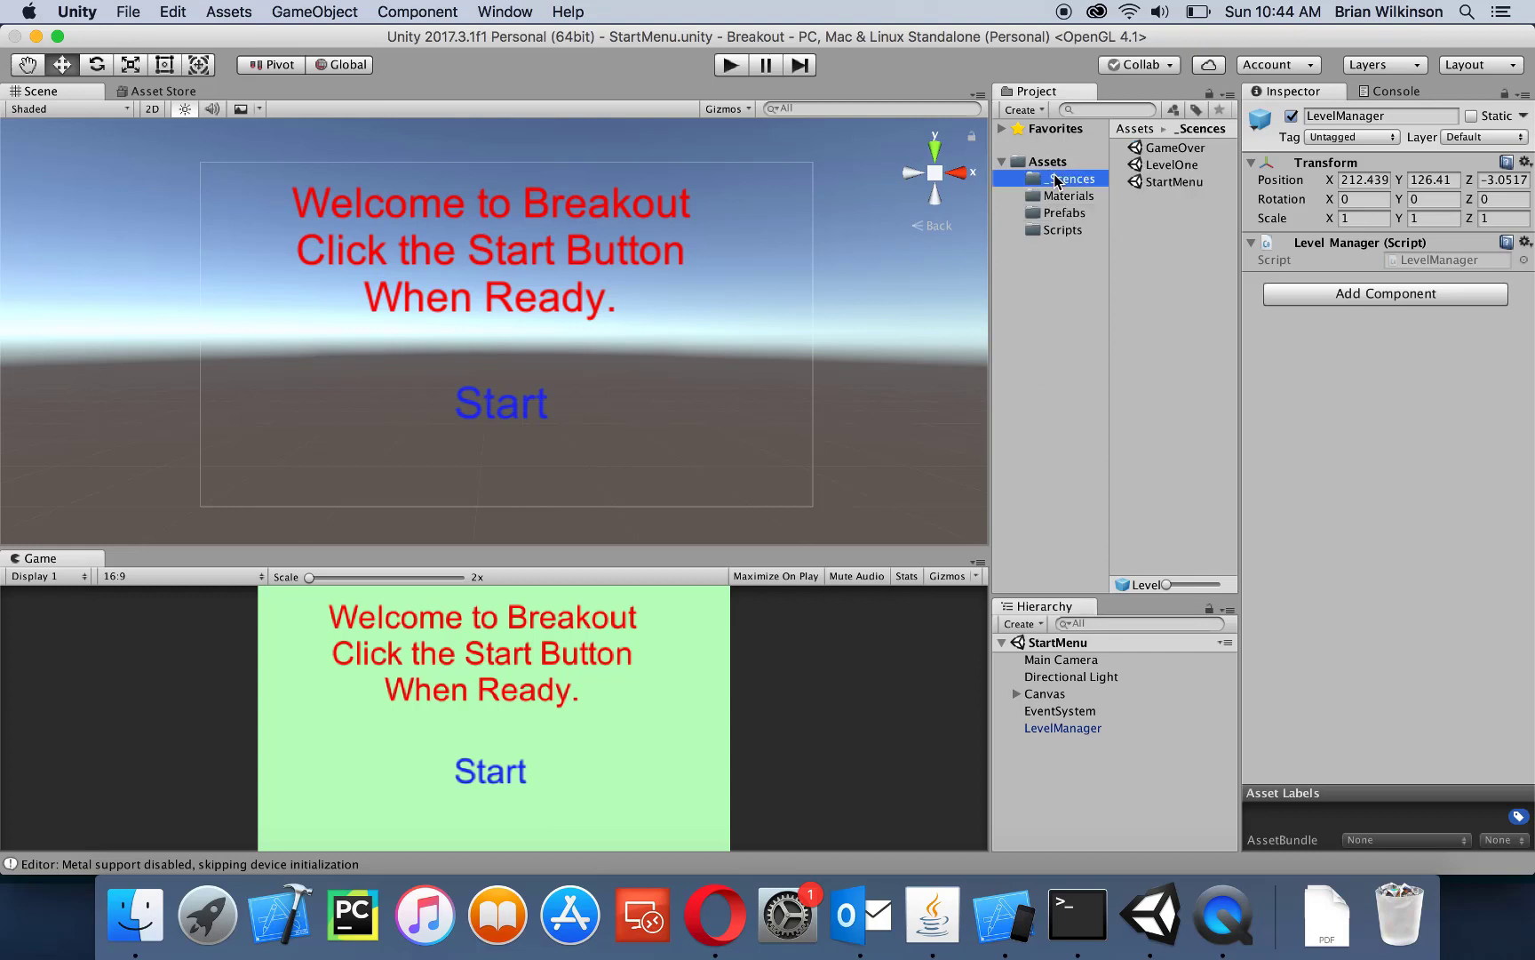
double_click(1157, 149)
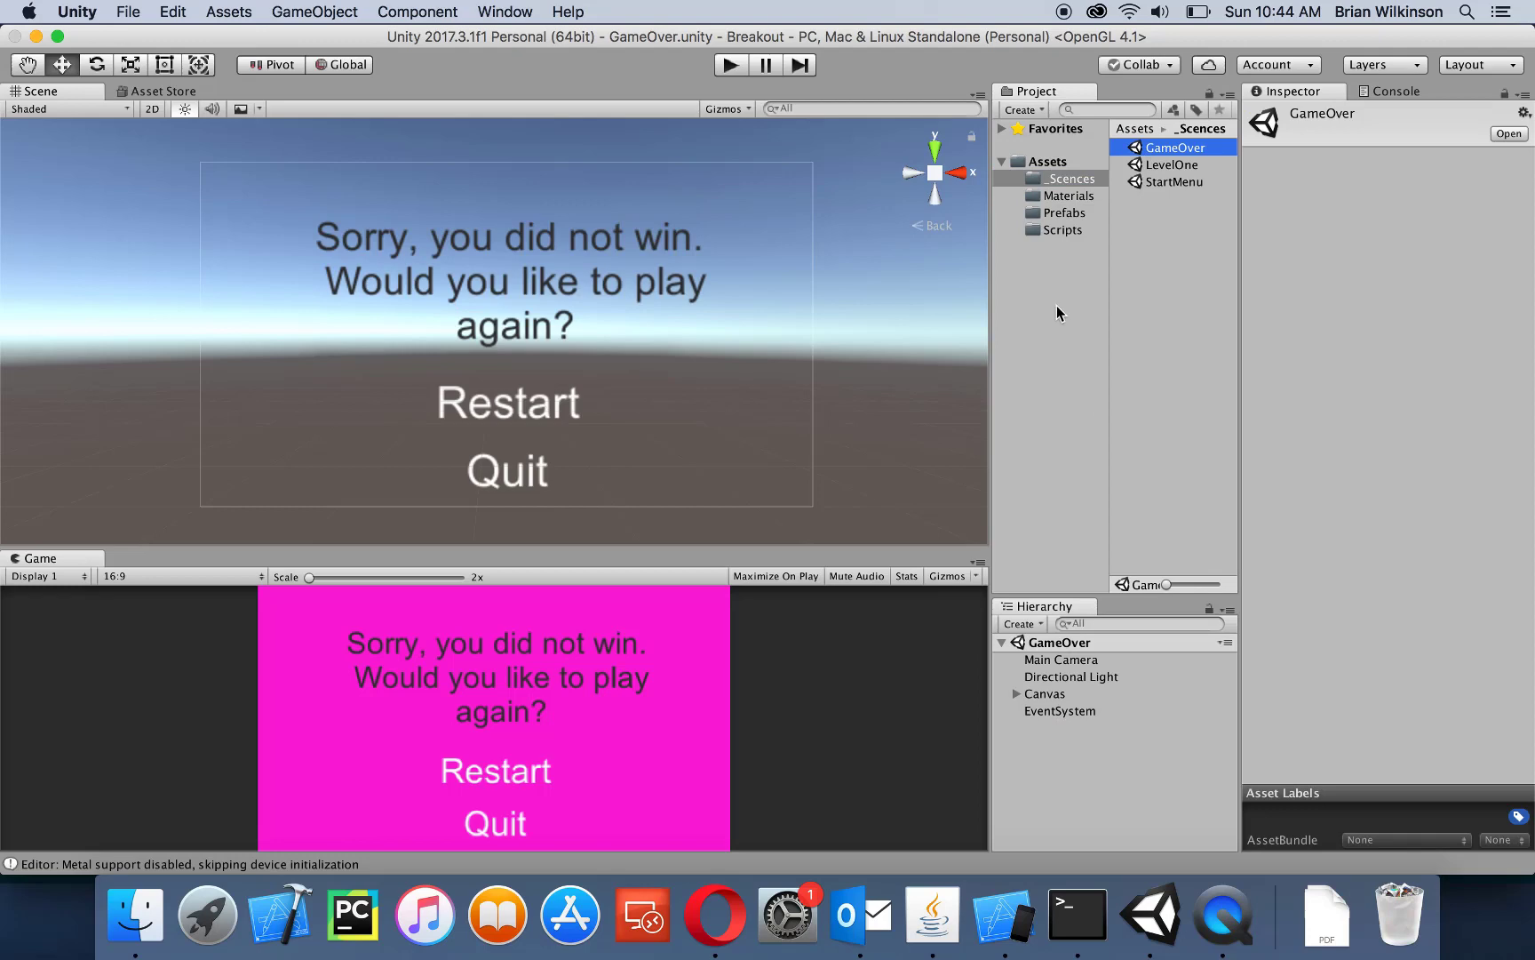
Place the LevelManager prefab in the GameOver hierarchy and reset its Transform to 0, 0, 0
click(1033, 215)
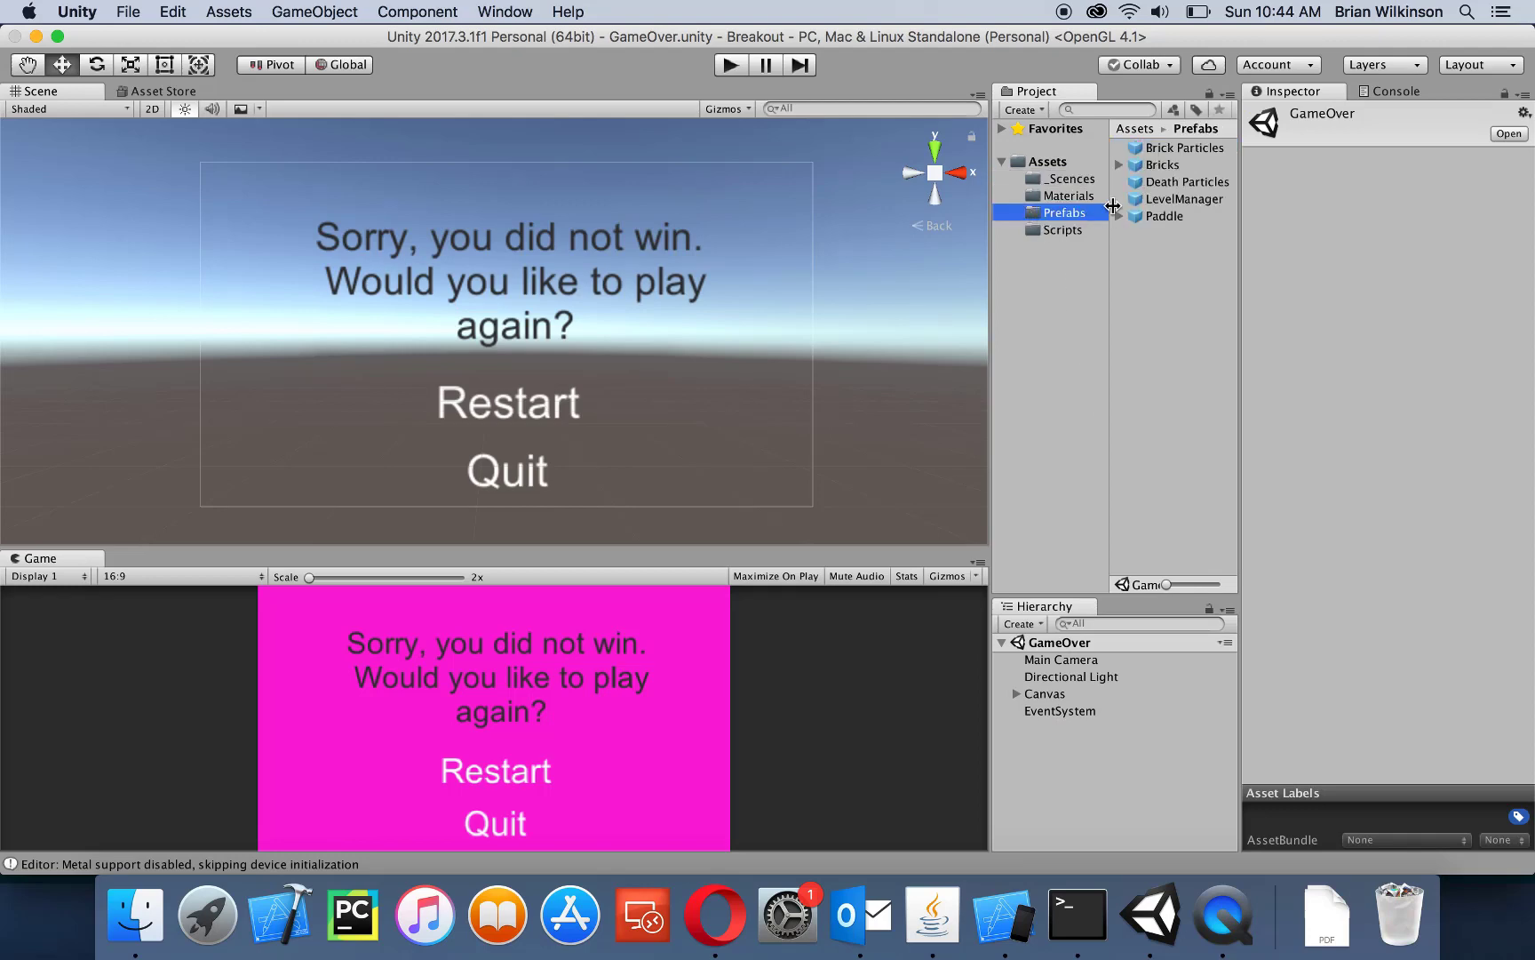
click(1161, 205)
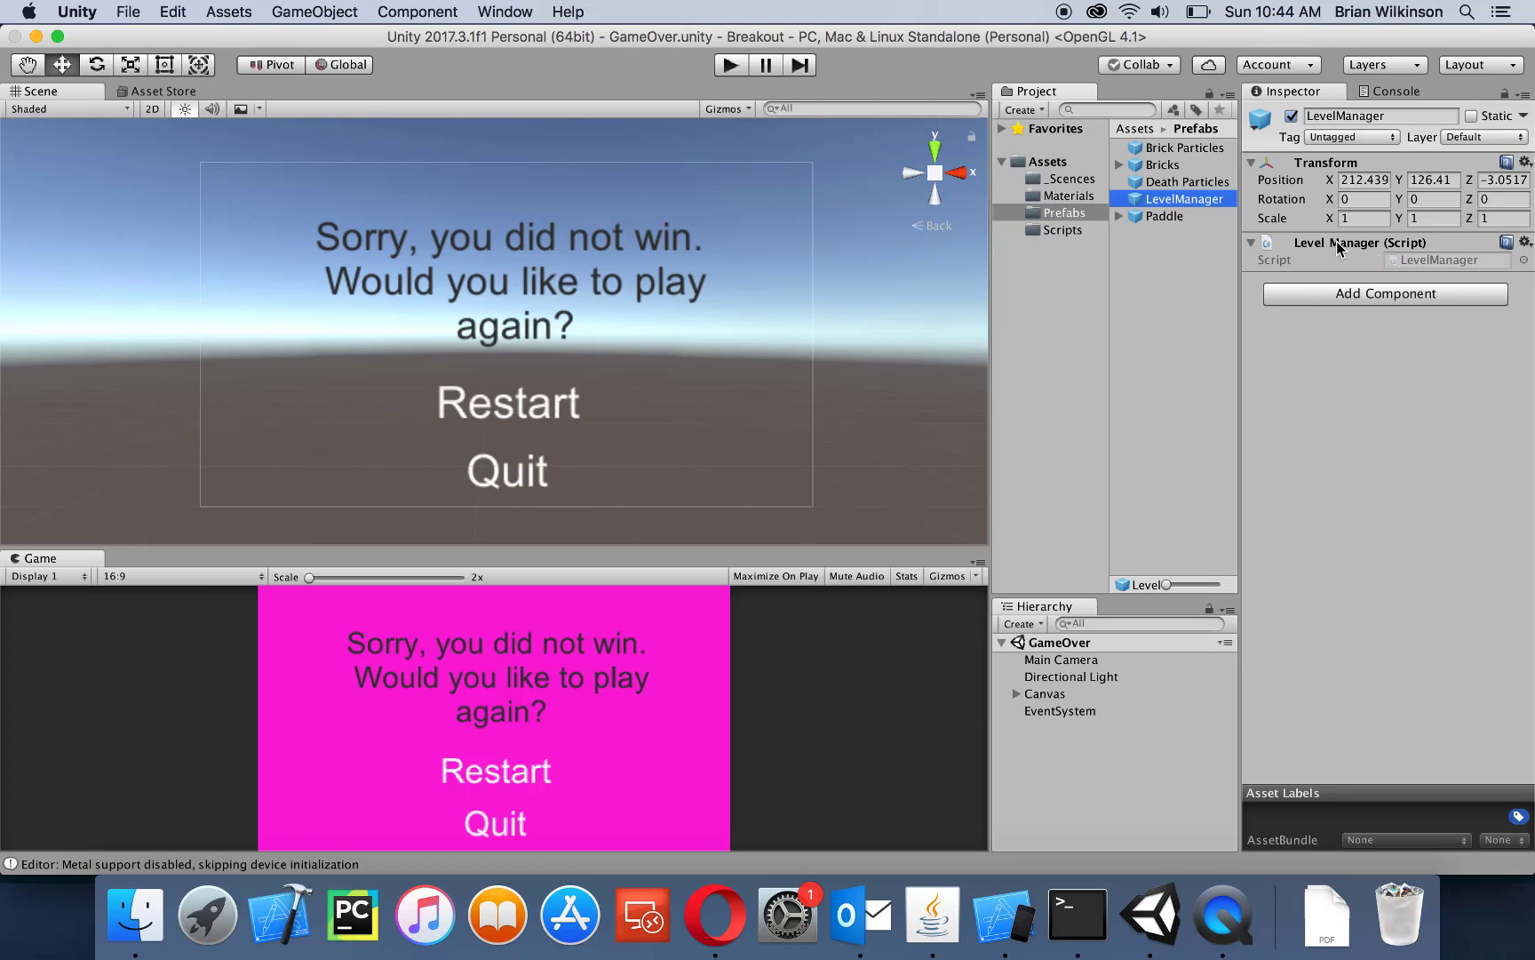
drag(1146, 201, 1041, 741)
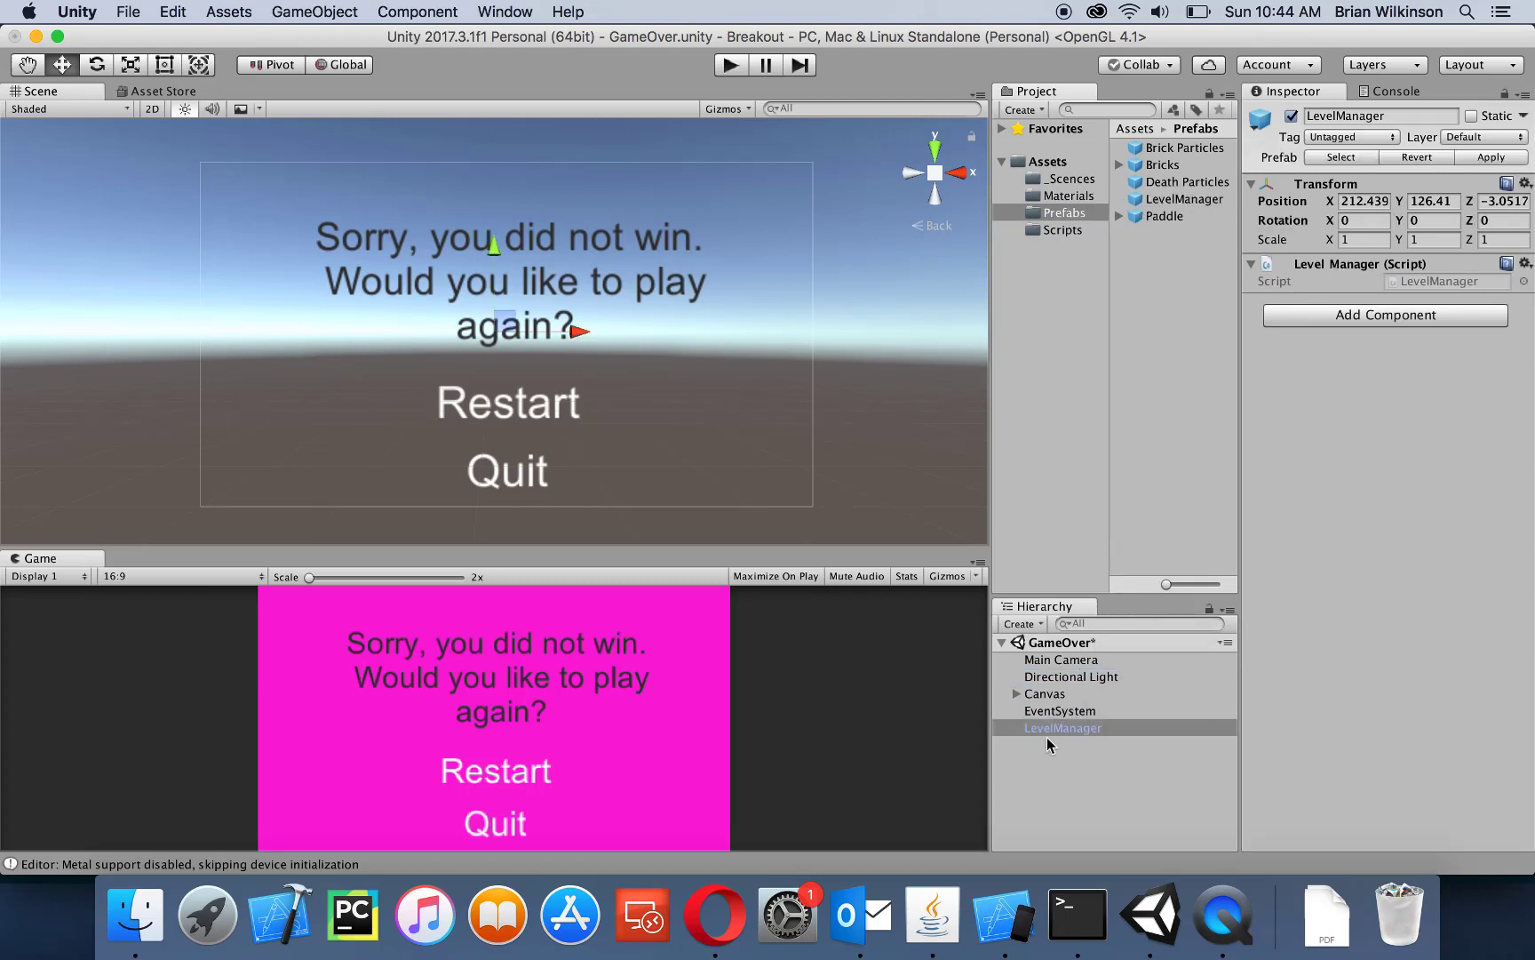
click(1525, 183)
click(1492, 206)
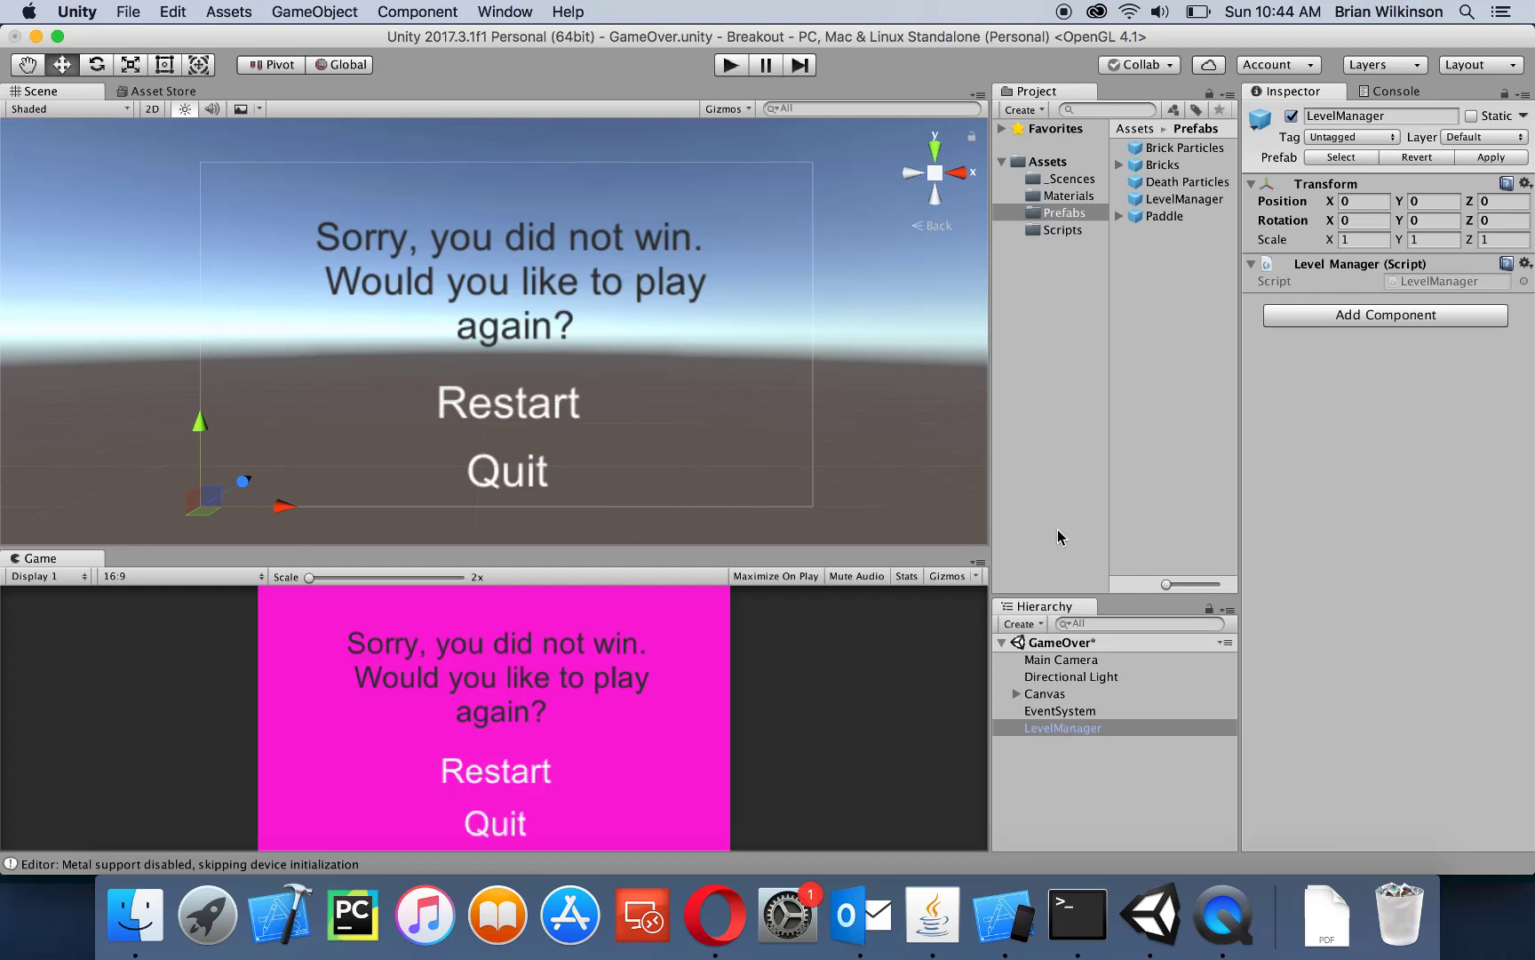
Select PlayAgain under Canvas and add a UI Button component to it
click(1015, 695)
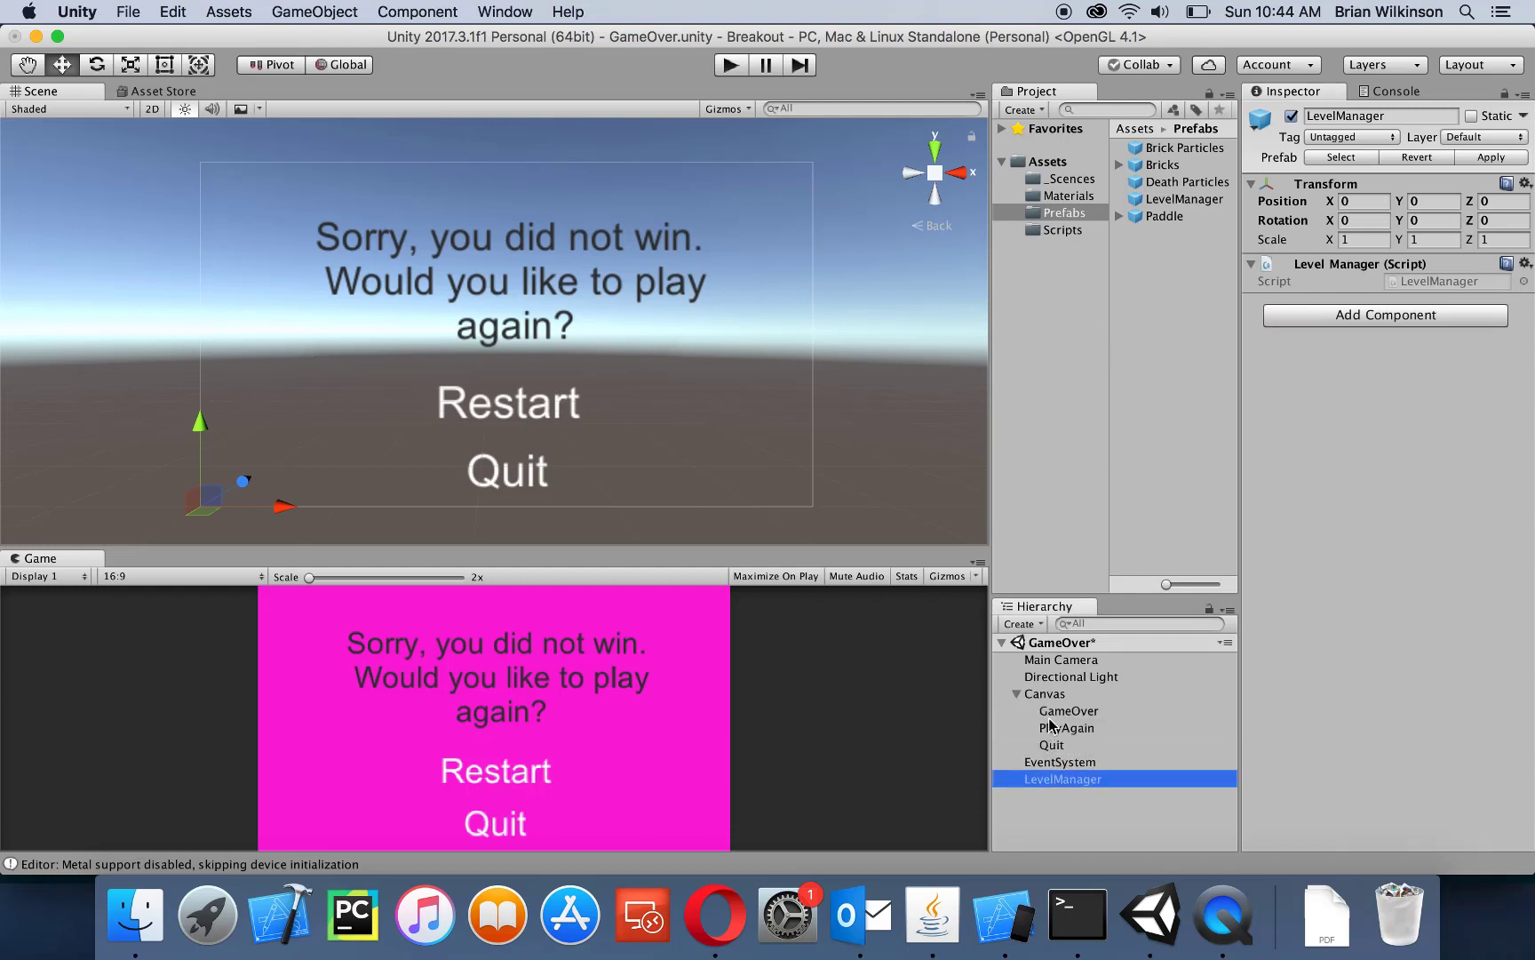
click(1051, 730)
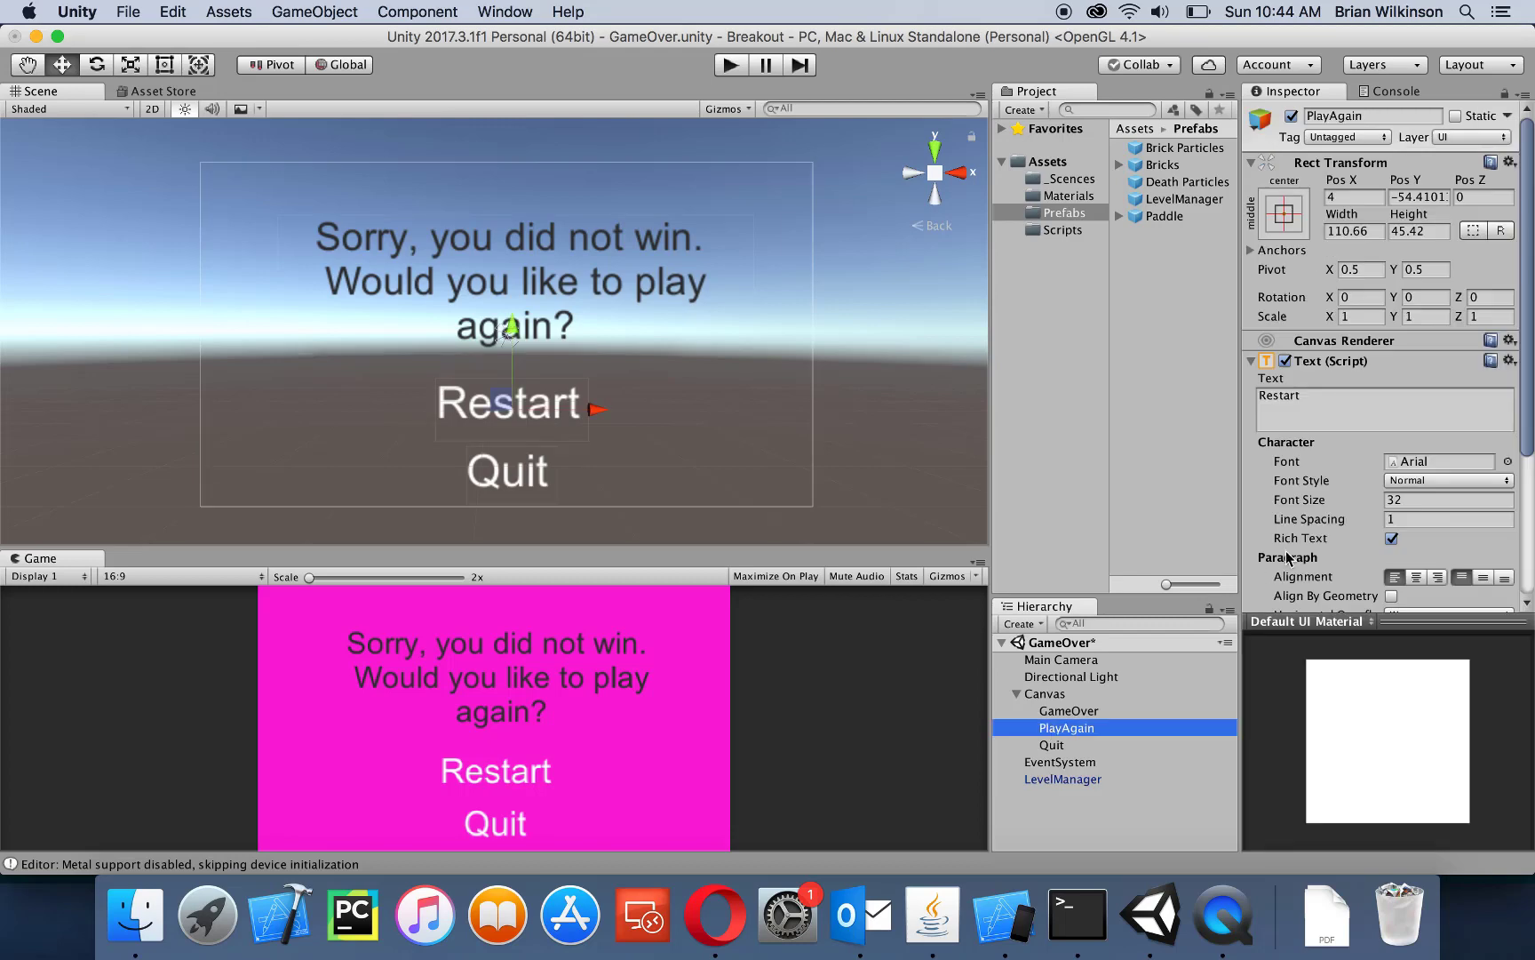
scroll(1288, 558, down, 5)
click(1350, 585)
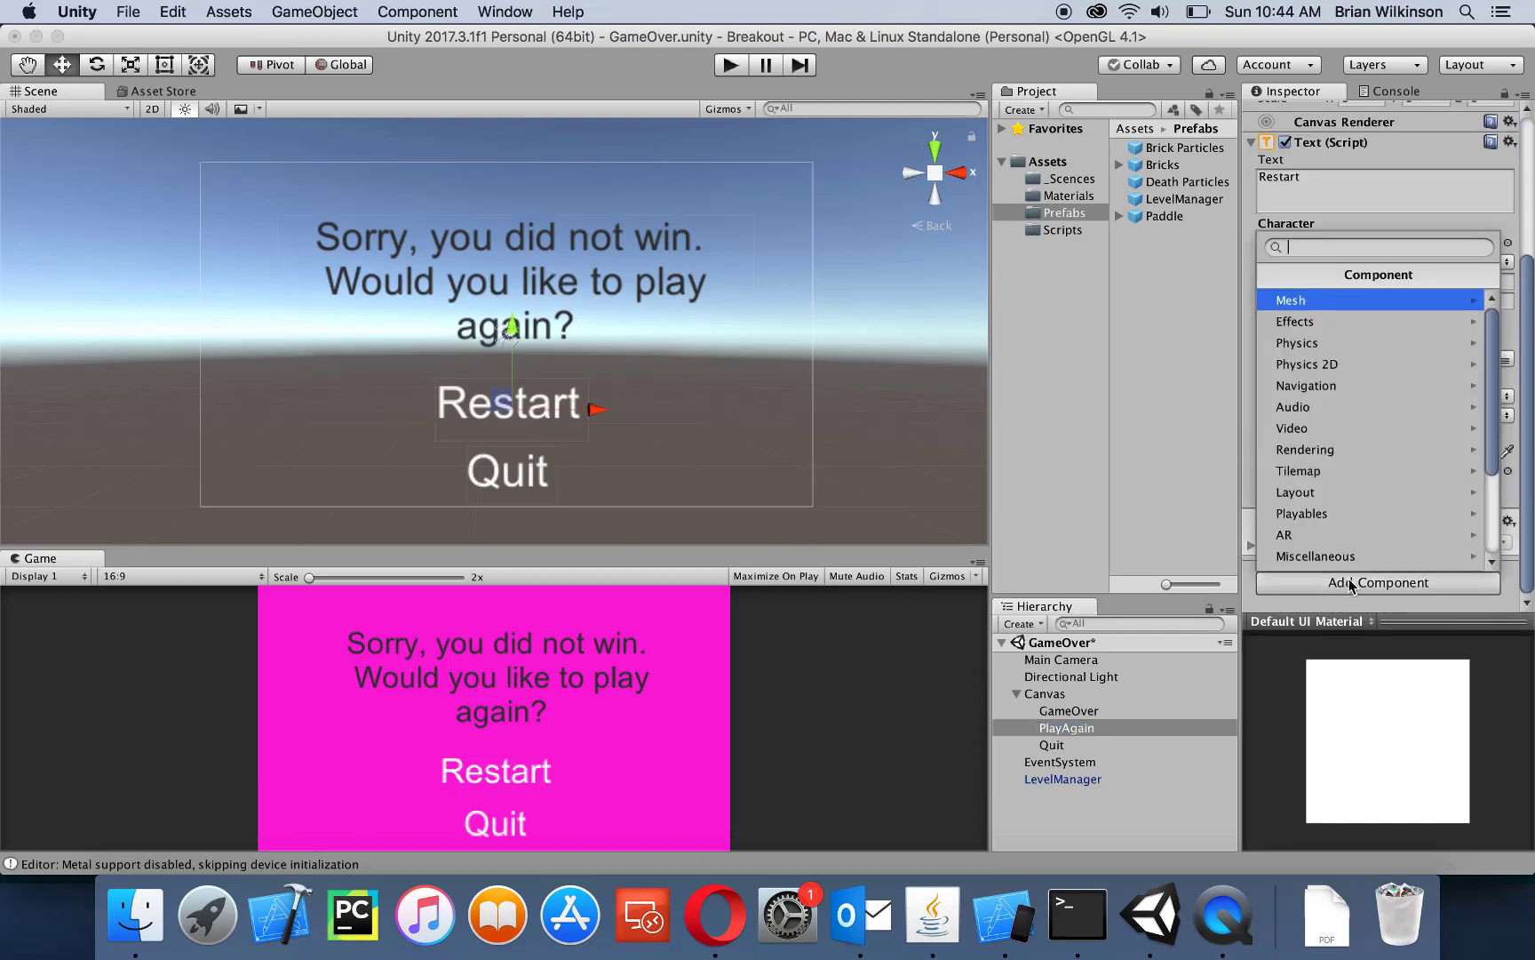
scroll(1333, 542, down, 5)
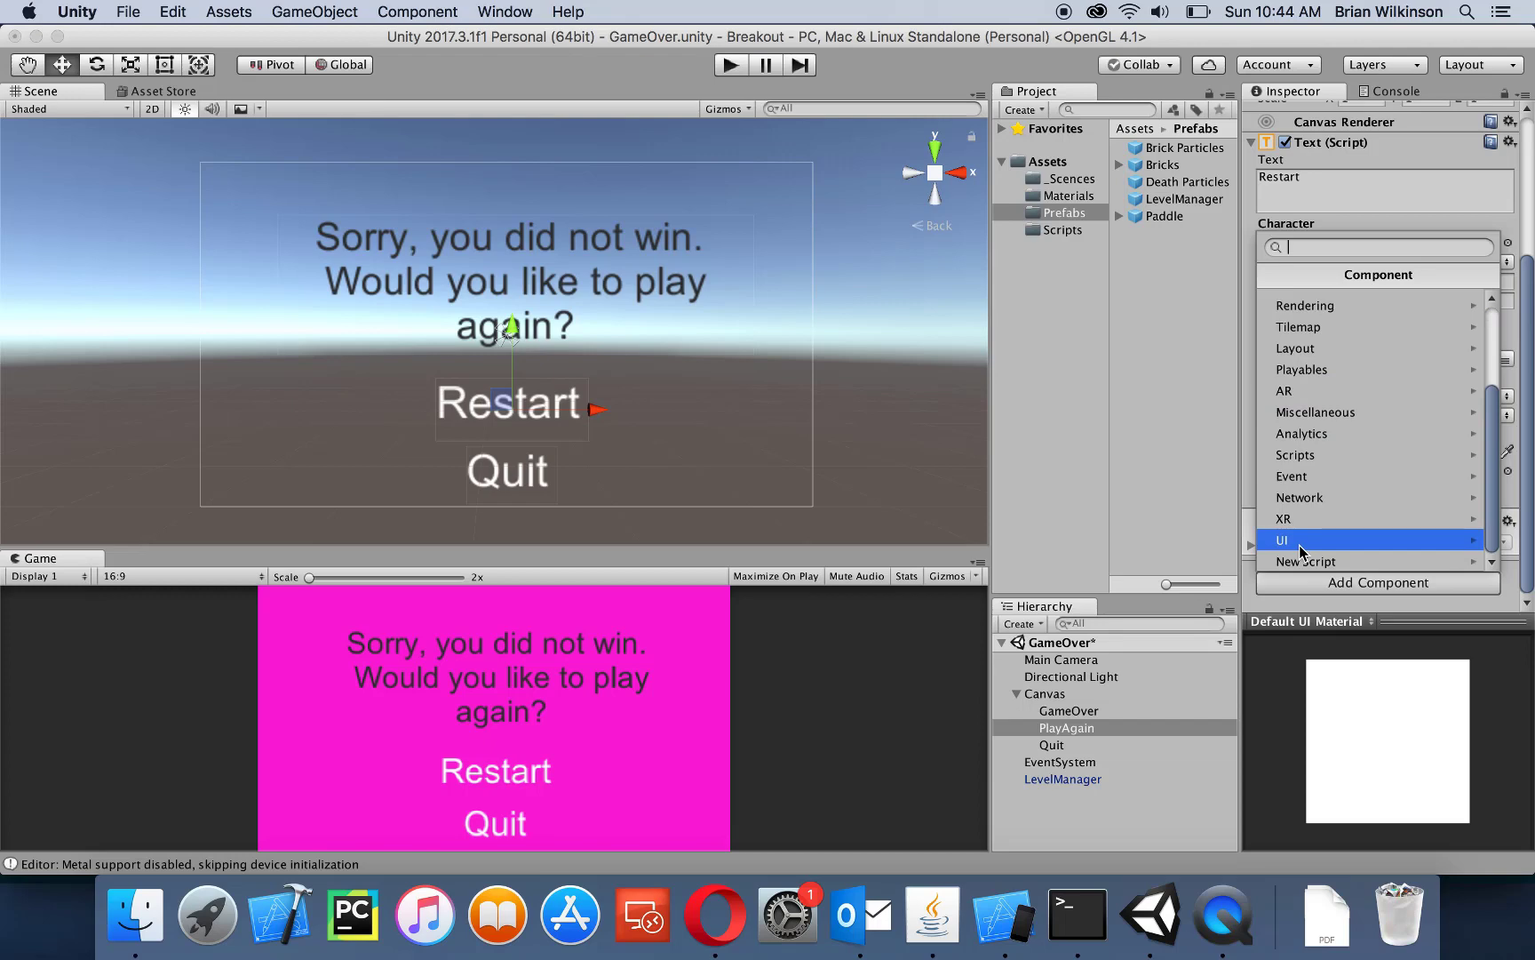
click(1334, 534)
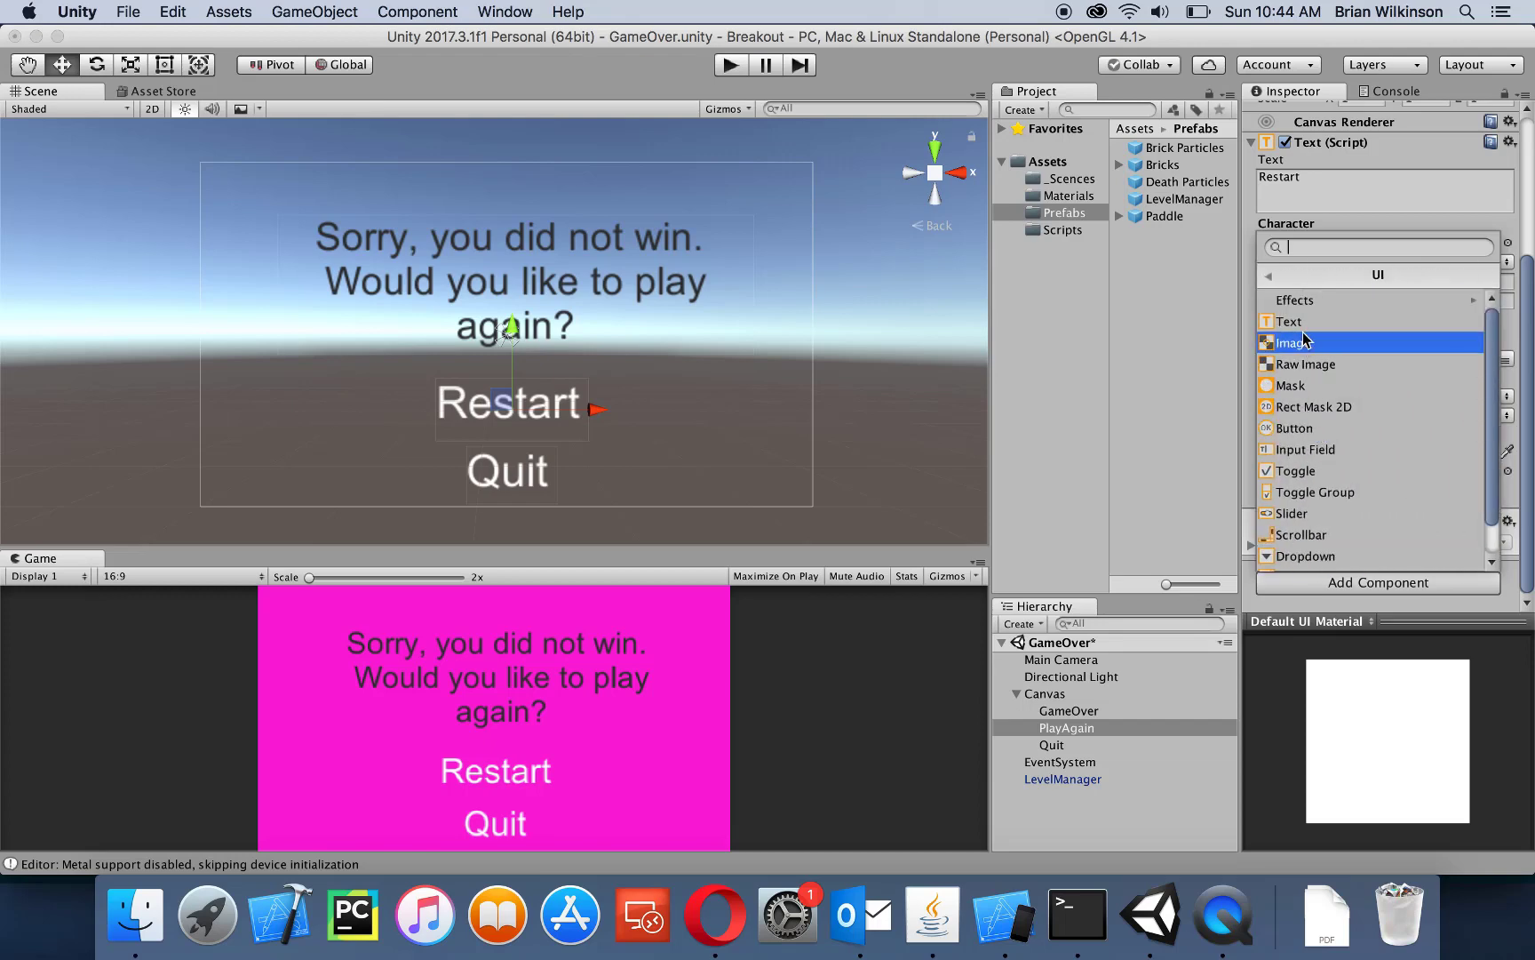
click(1302, 429)
Set the Restart button's Highlighted Color to a strong blue
scroll(1326, 487, down, 5)
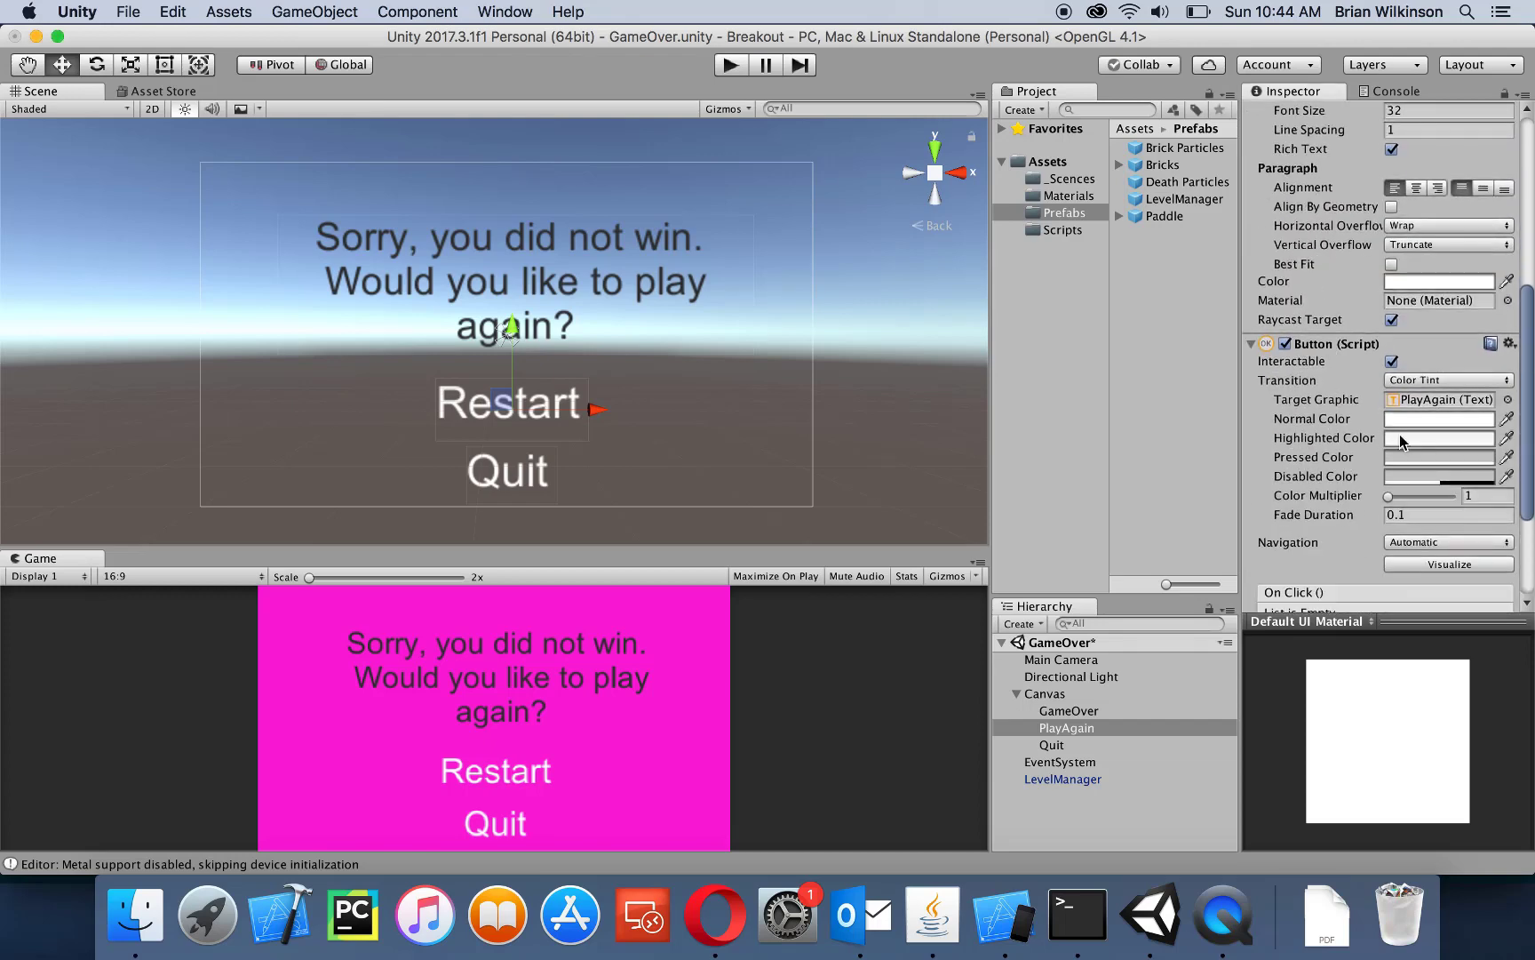
click(1400, 438)
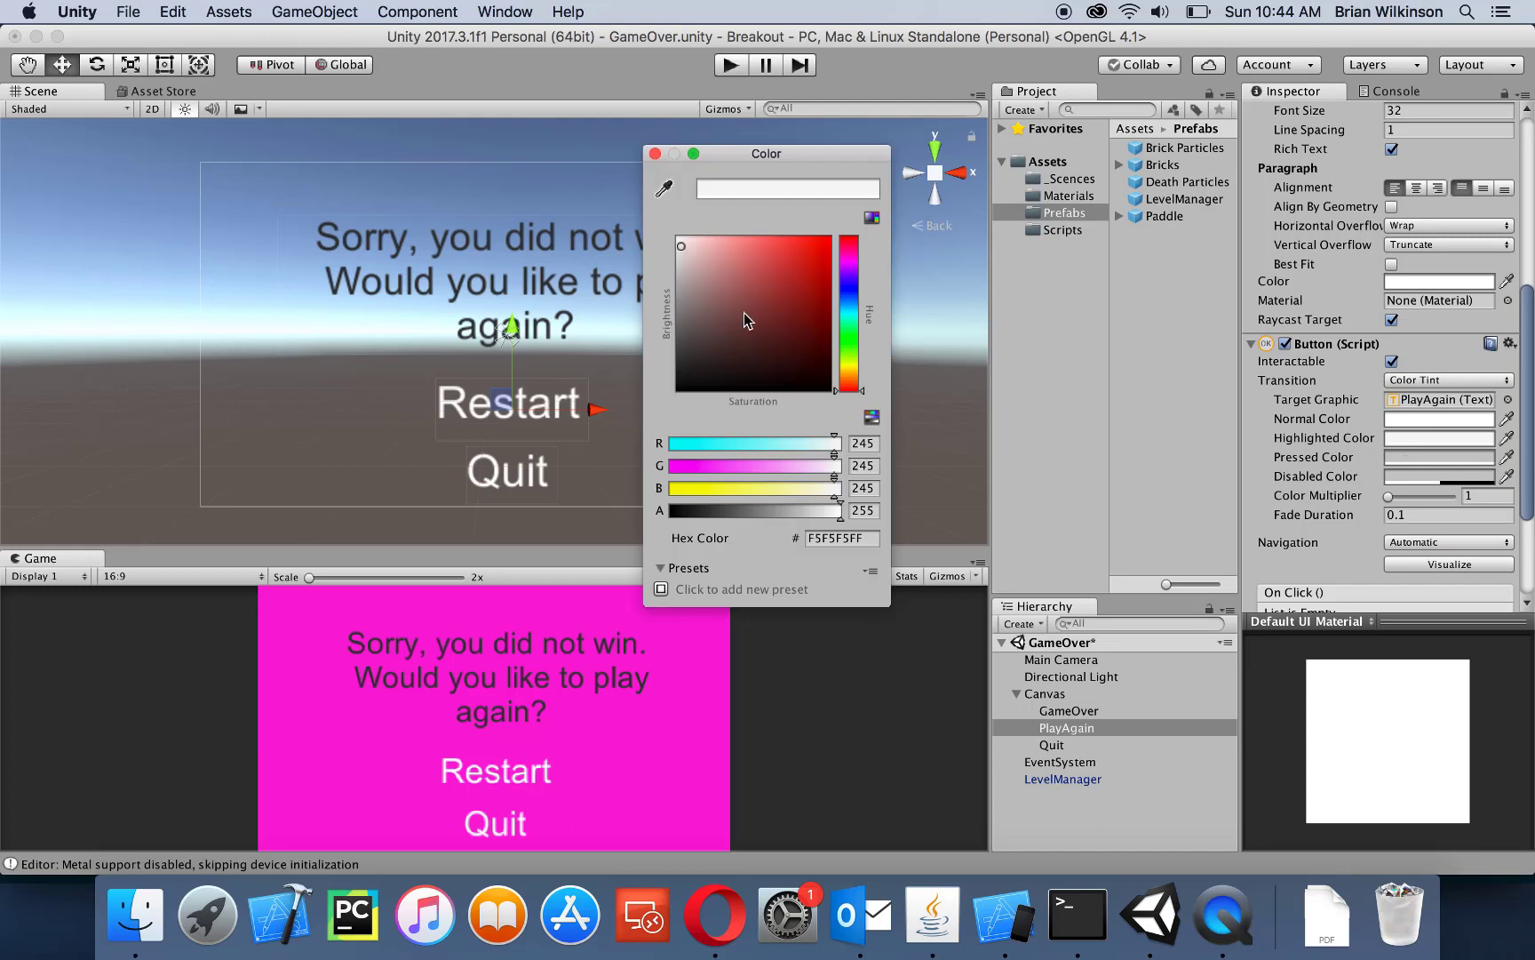
click(845, 284)
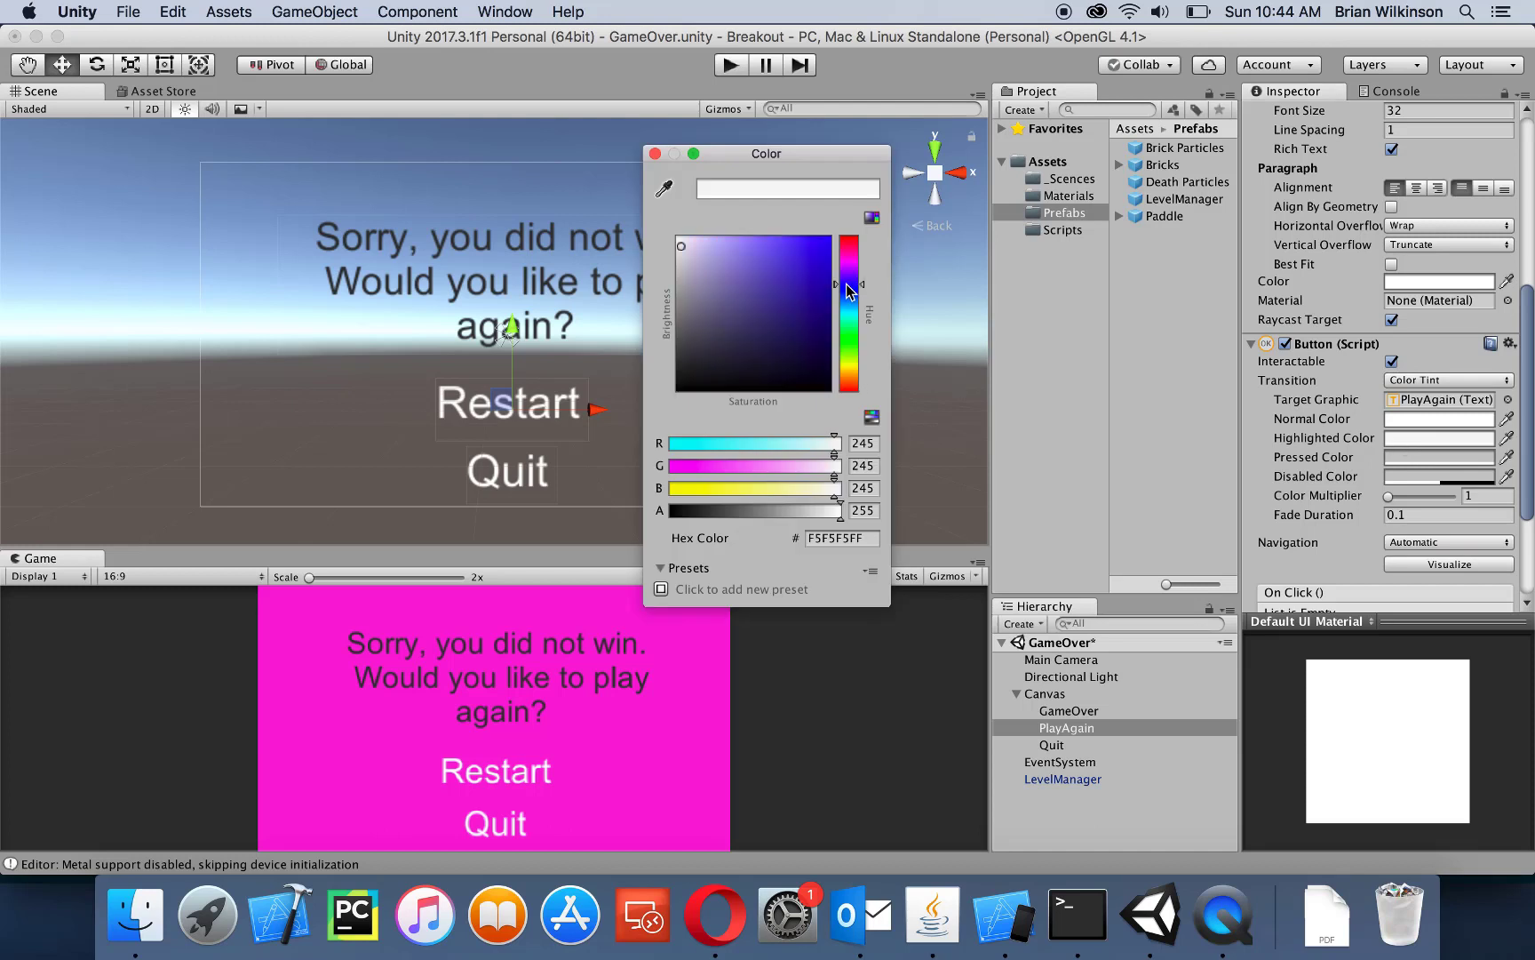
click(824, 241)
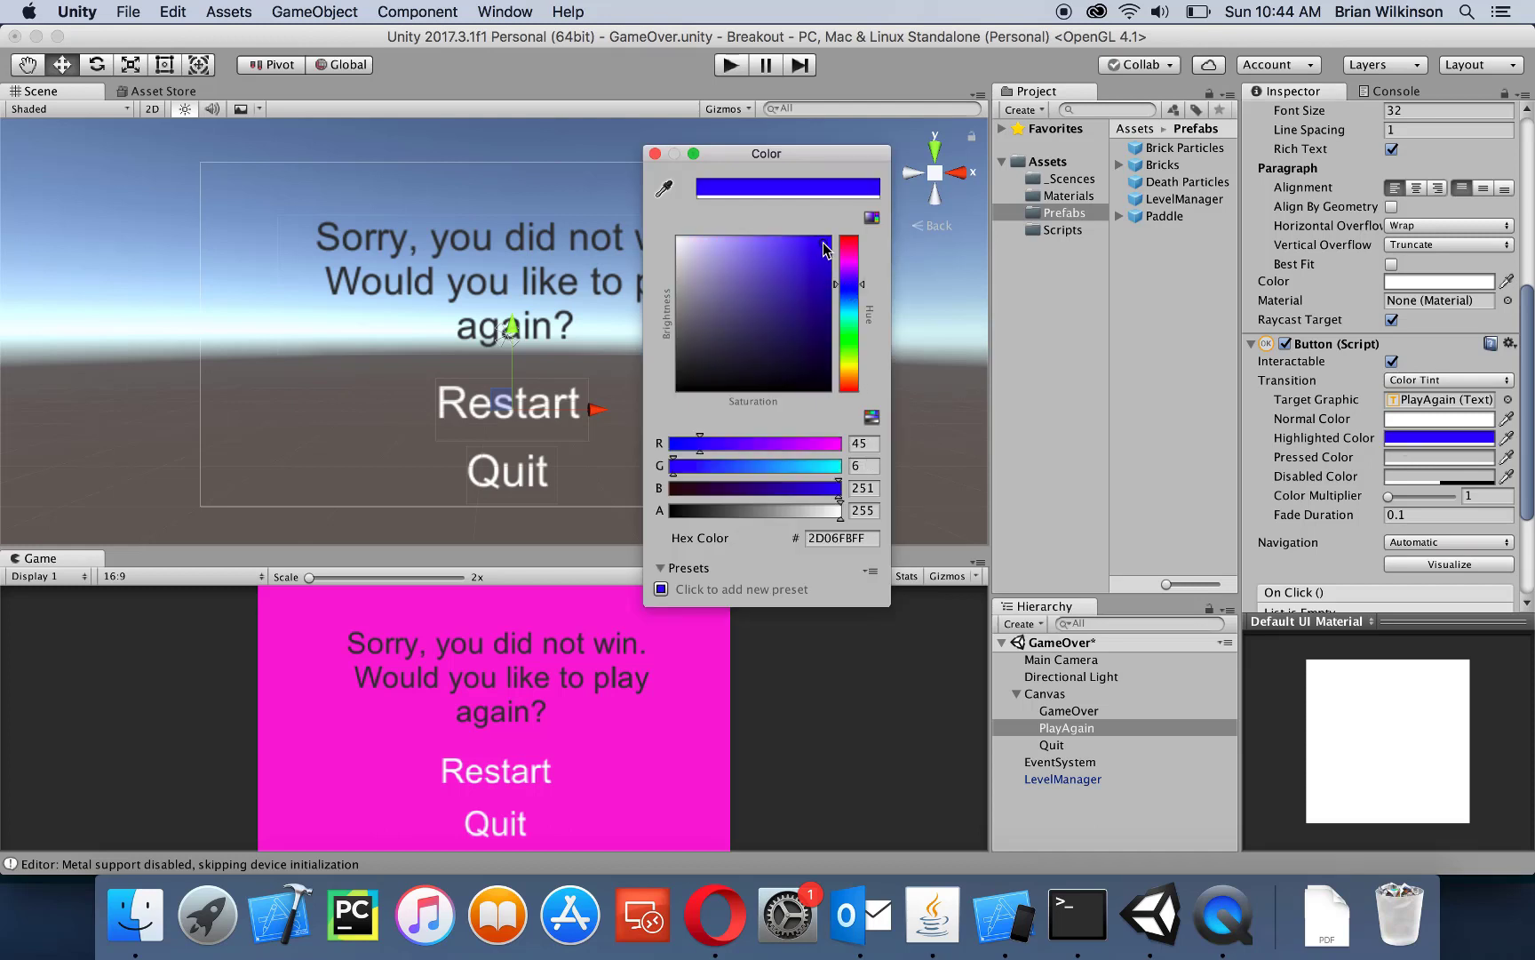
click(655, 155)
Add an On Click action calling LevelManager.StartGame() on the LevelManager object, then run the game
scroll(1282, 414, down, 5)
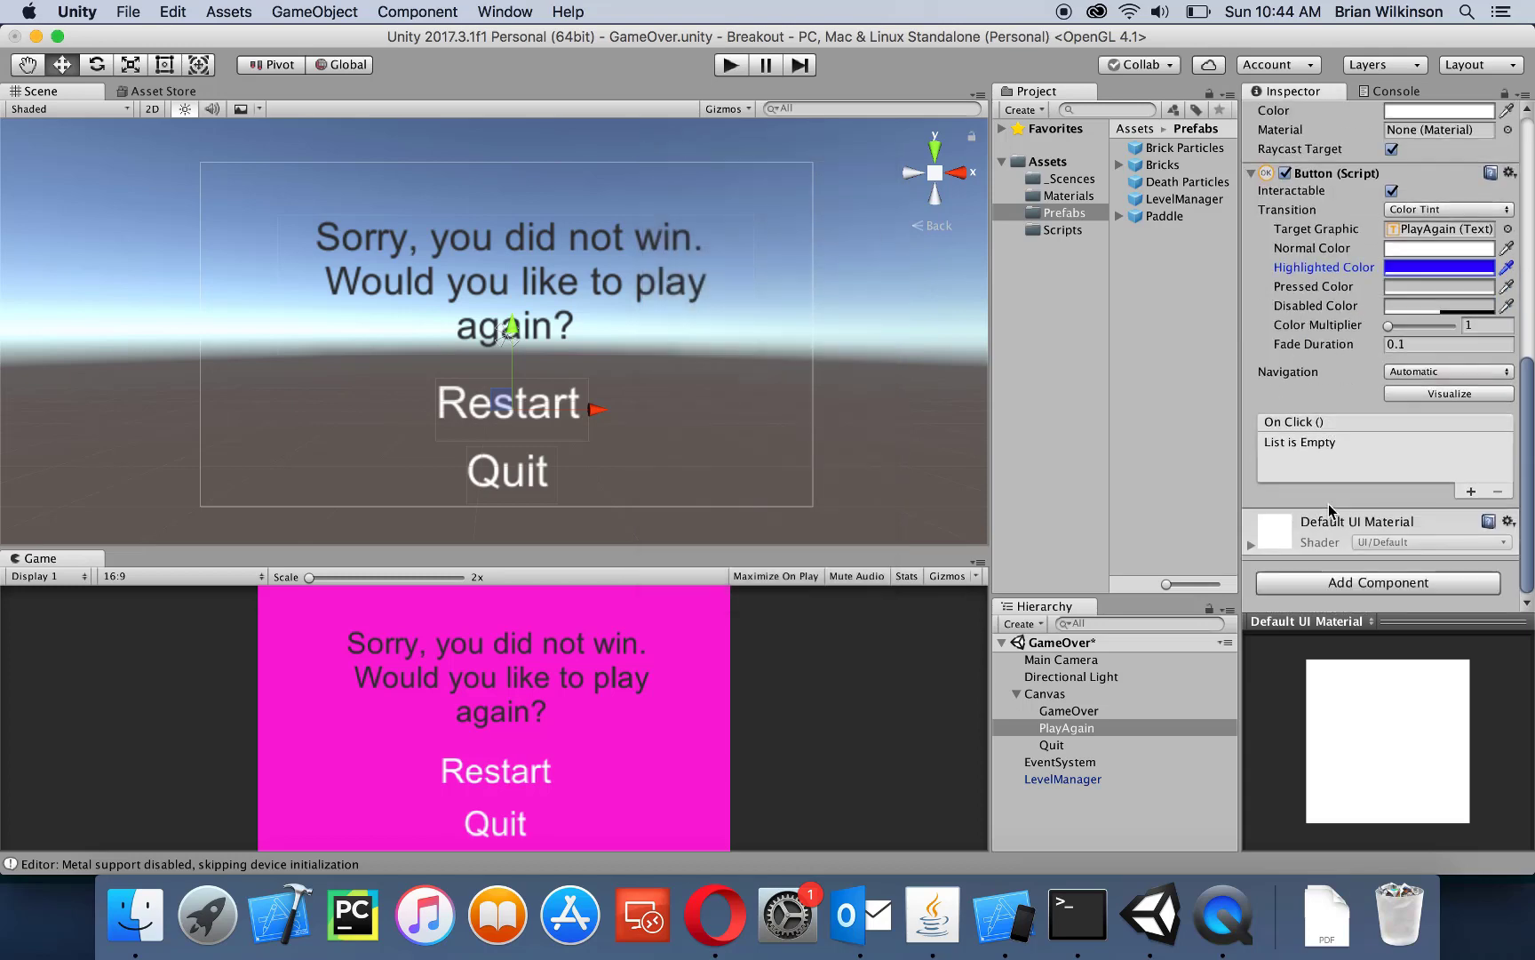
click(1471, 491)
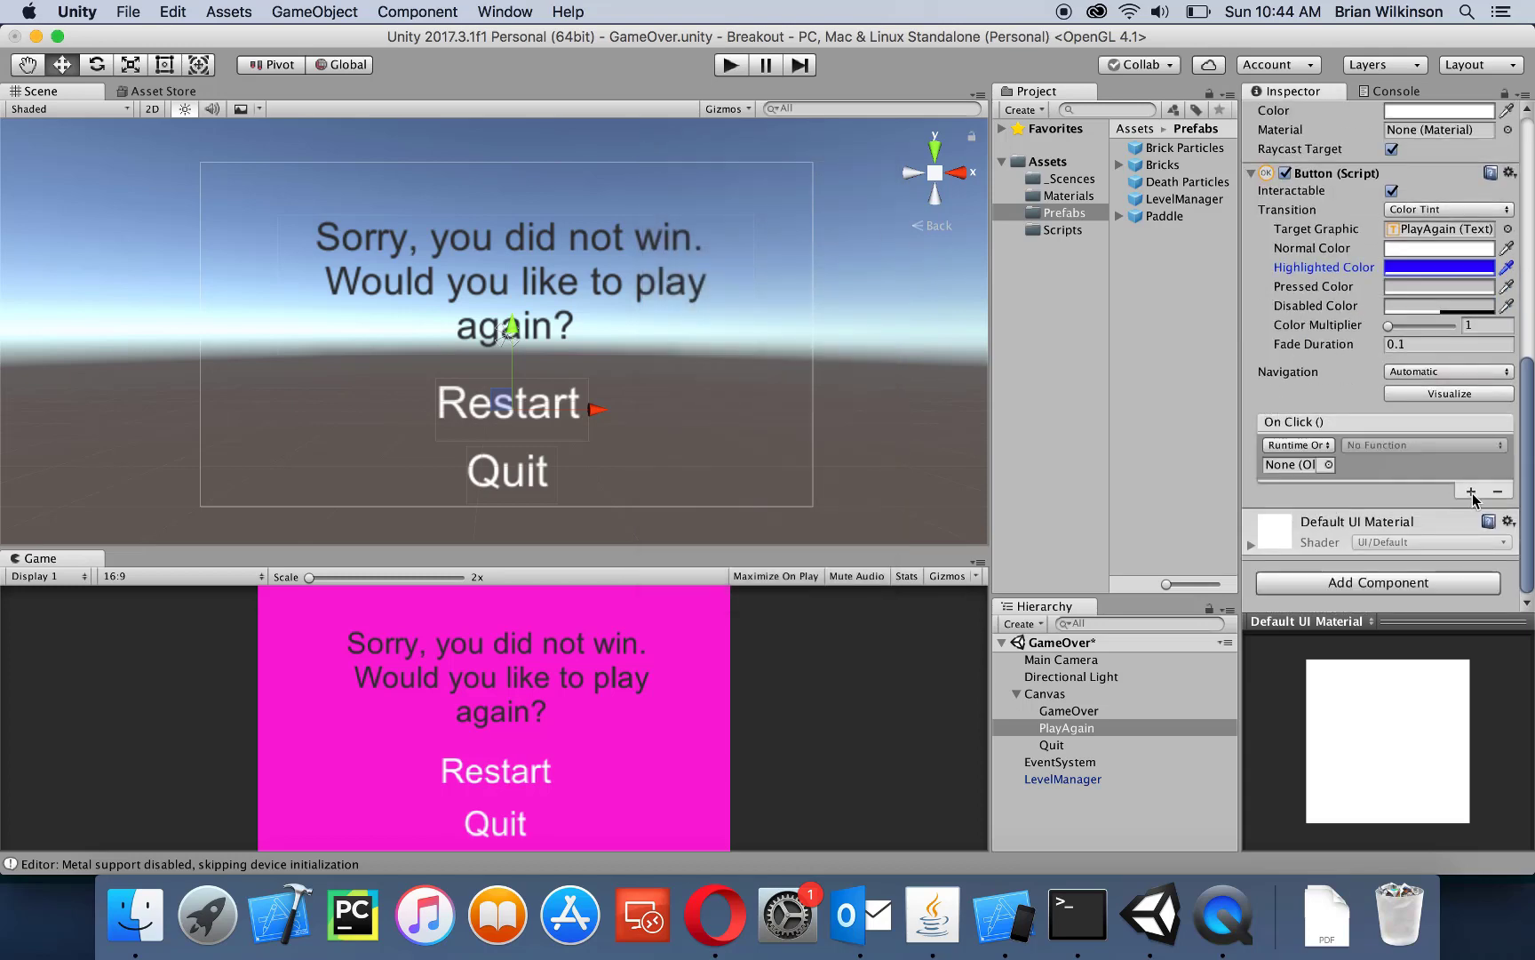
click(1329, 464)
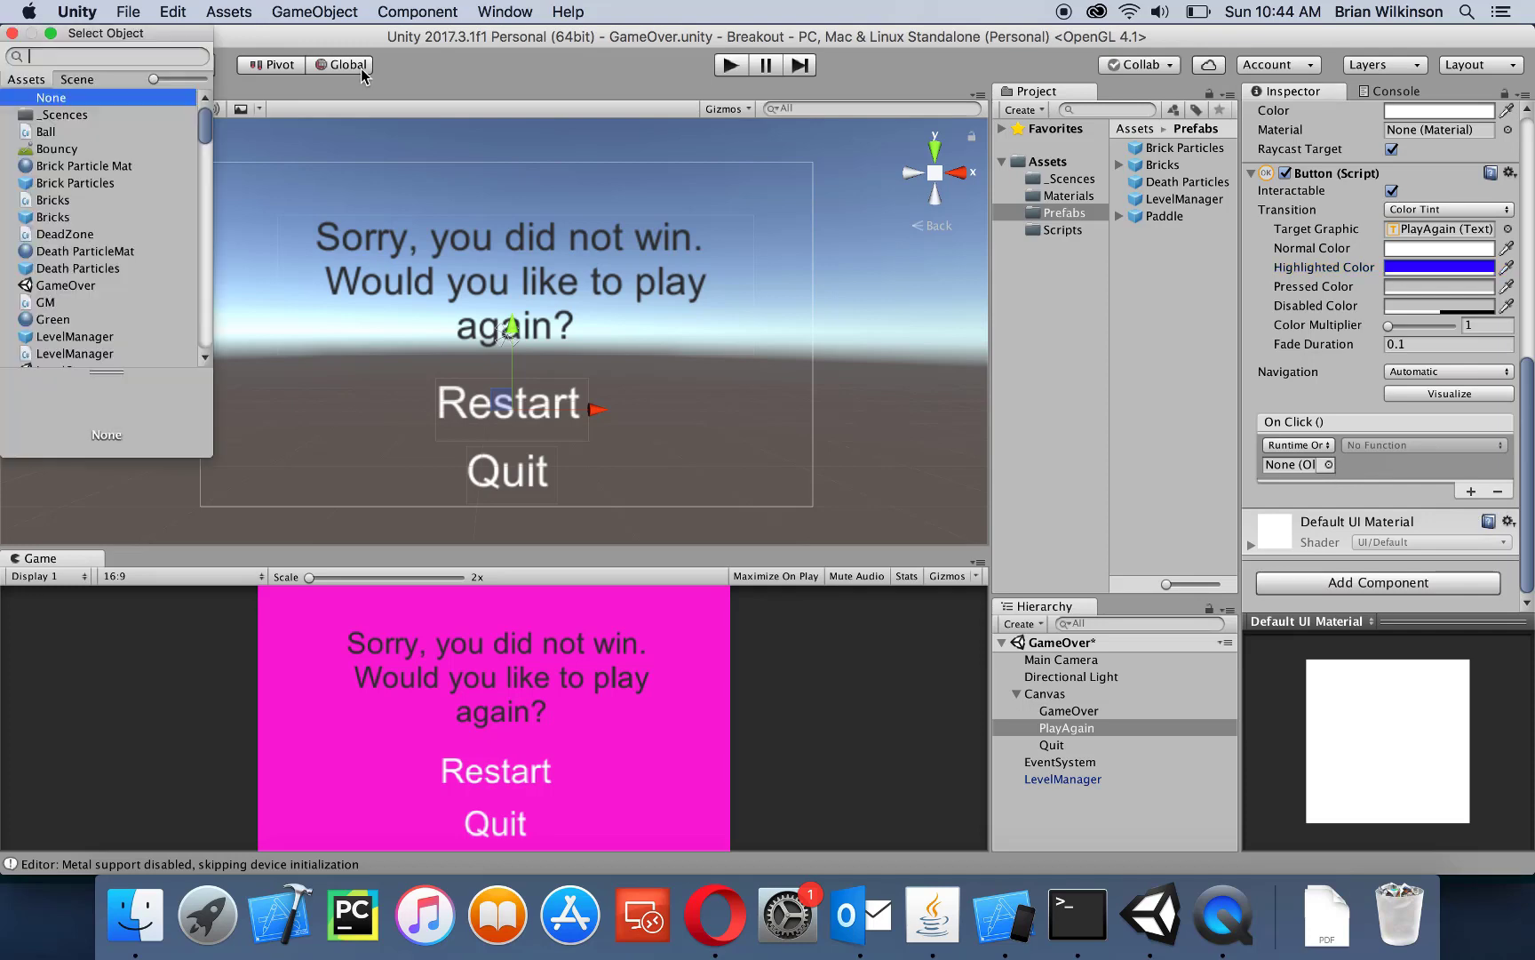
click(78, 79)
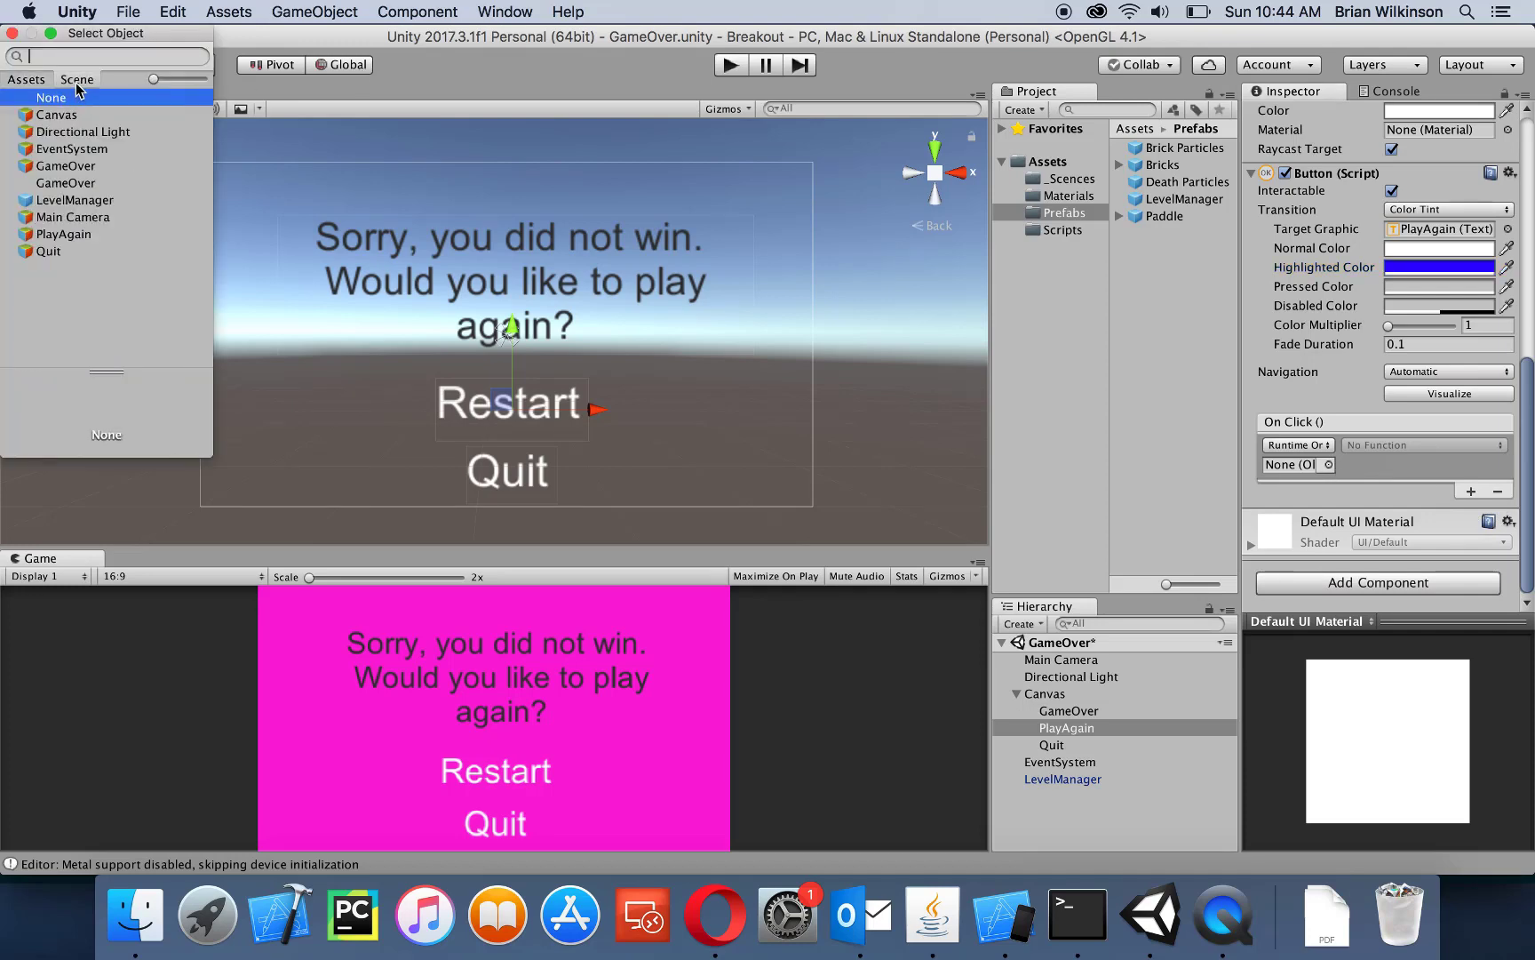
click(71, 201)
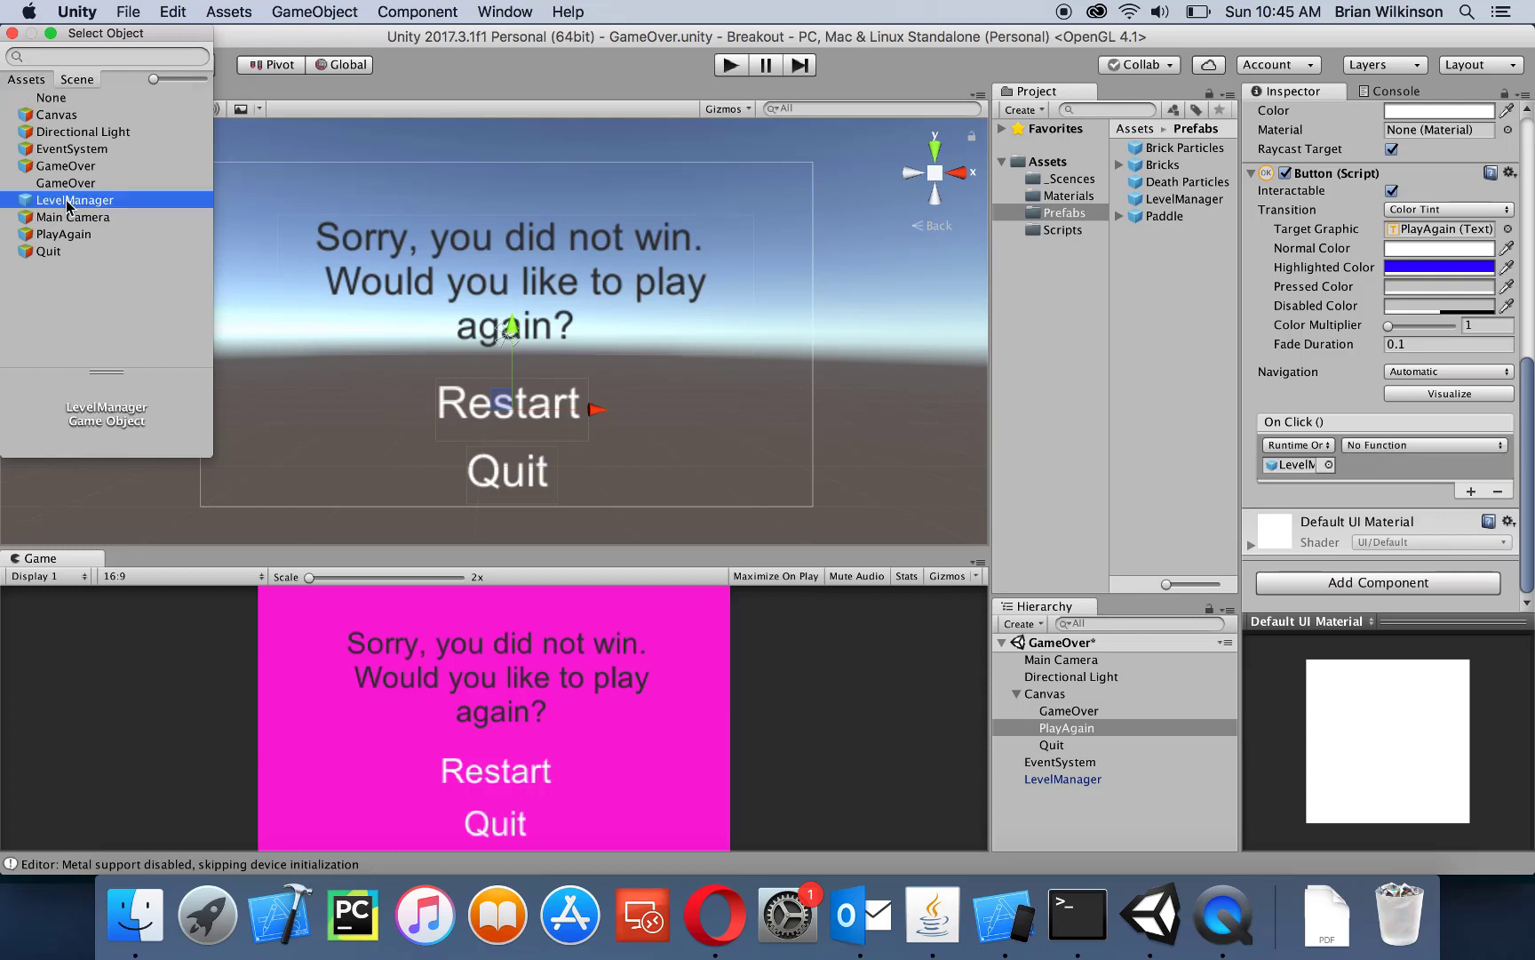
click(11, 33)
click(1382, 446)
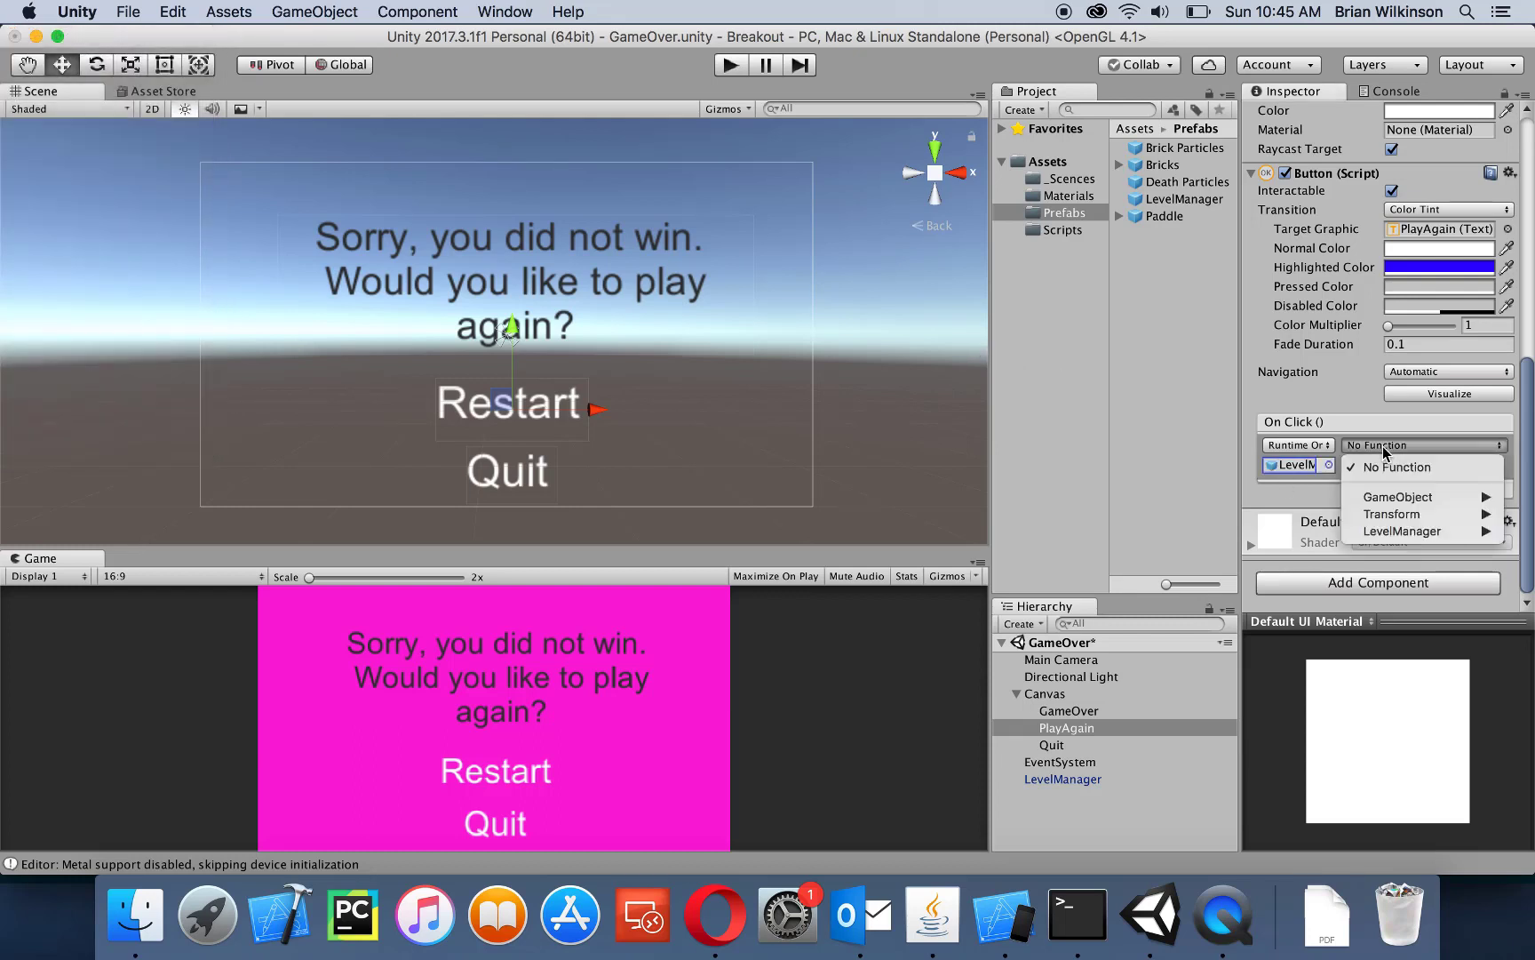
mouse_move(1408, 531)
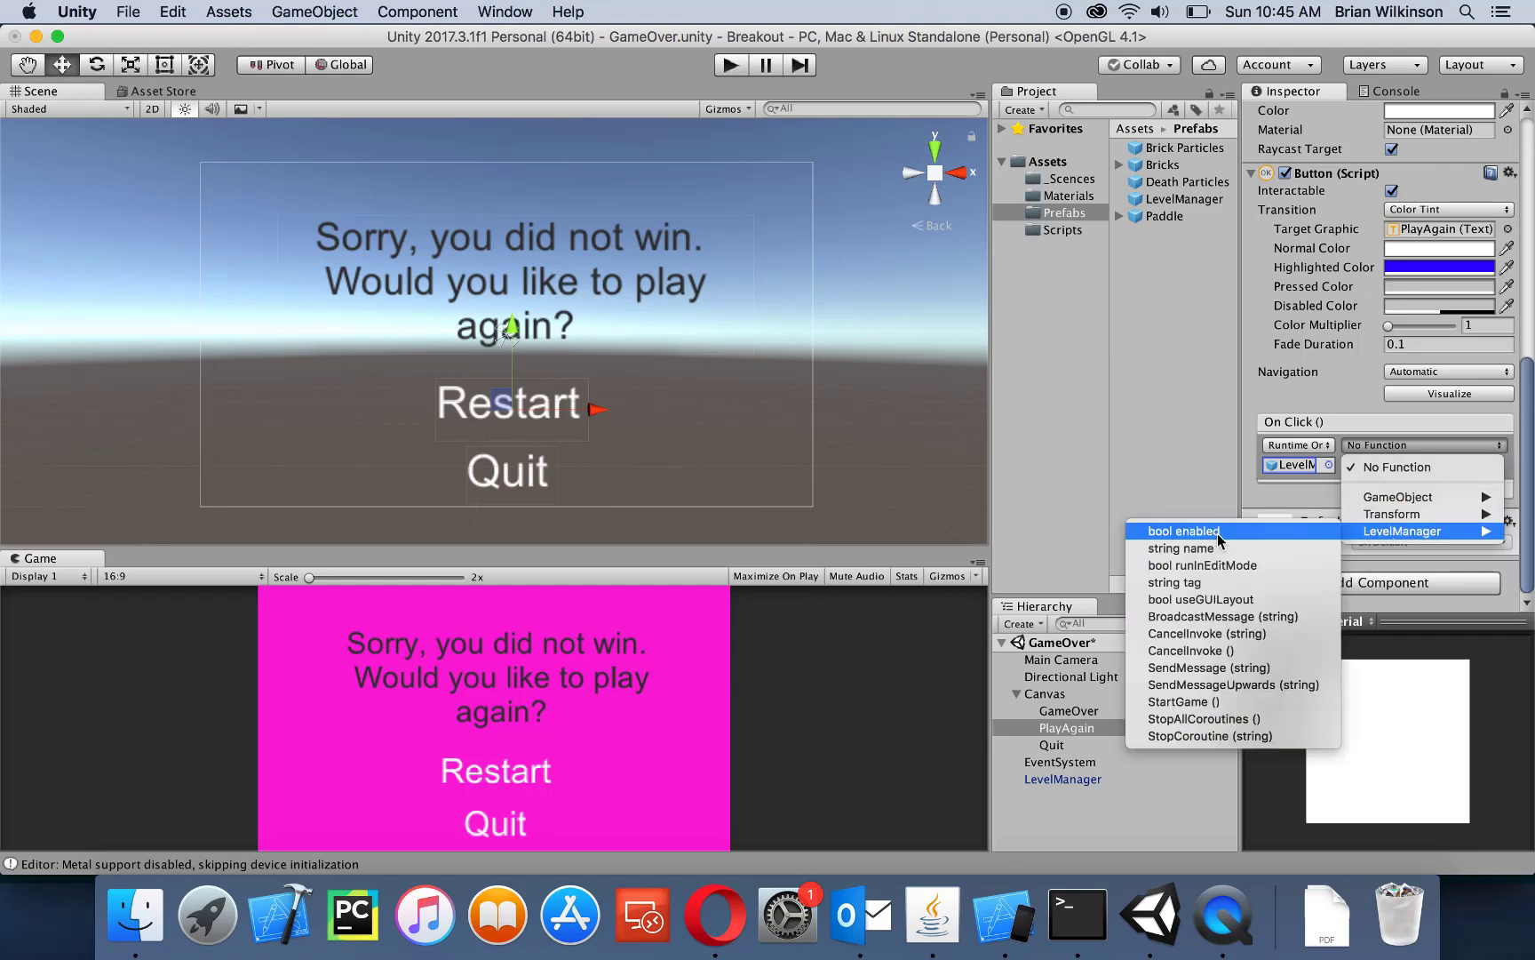
click(1190, 702)
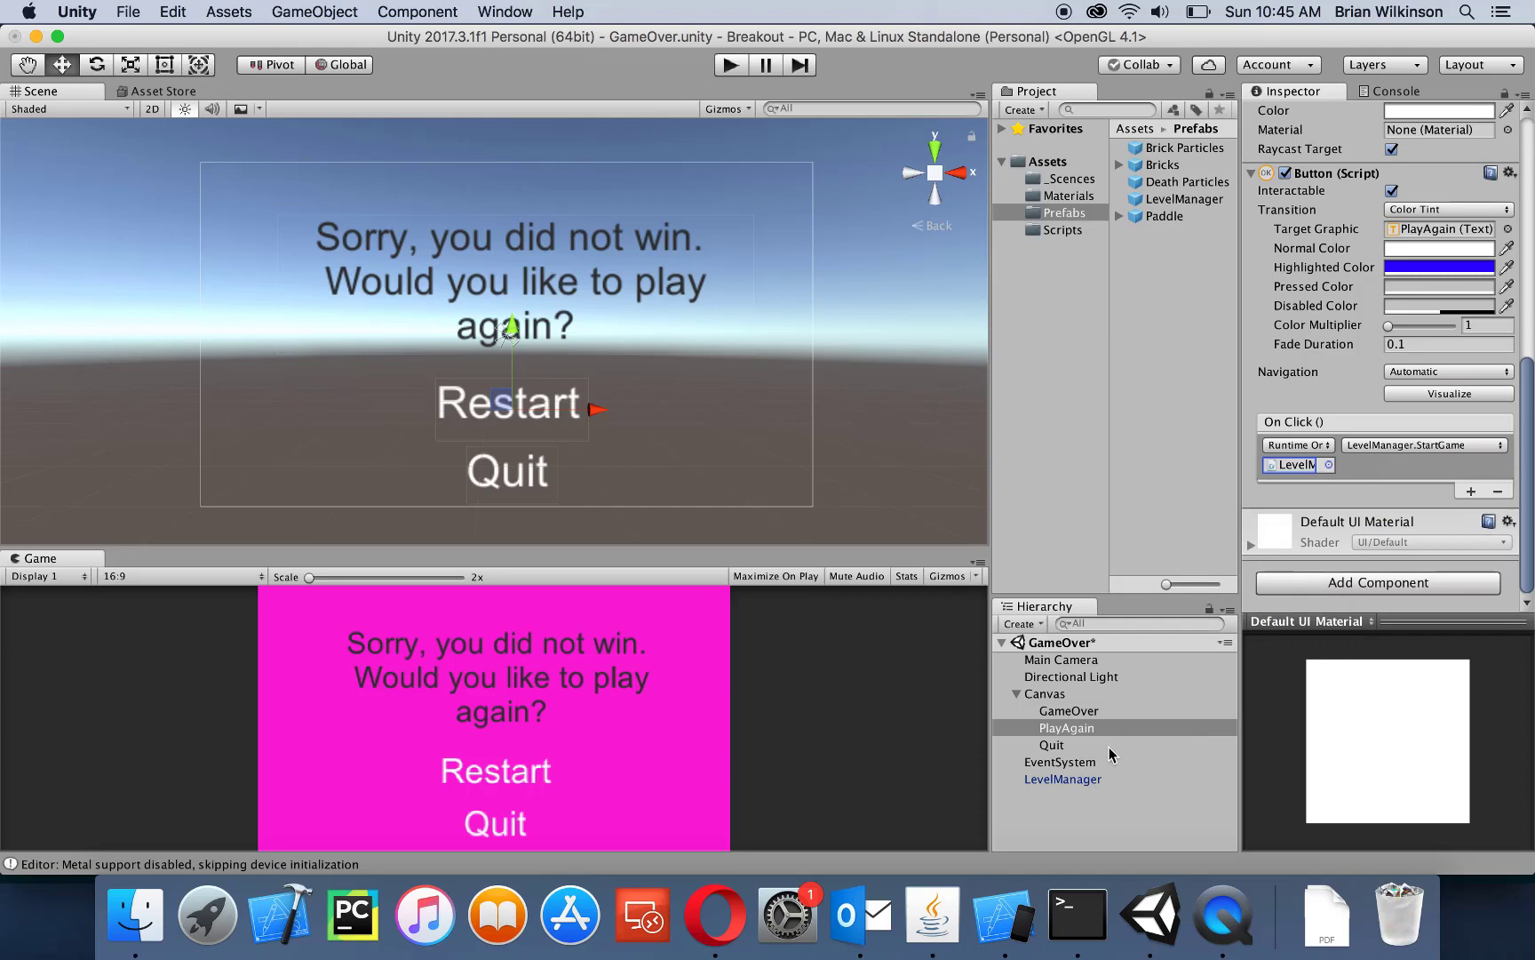
click(731, 69)
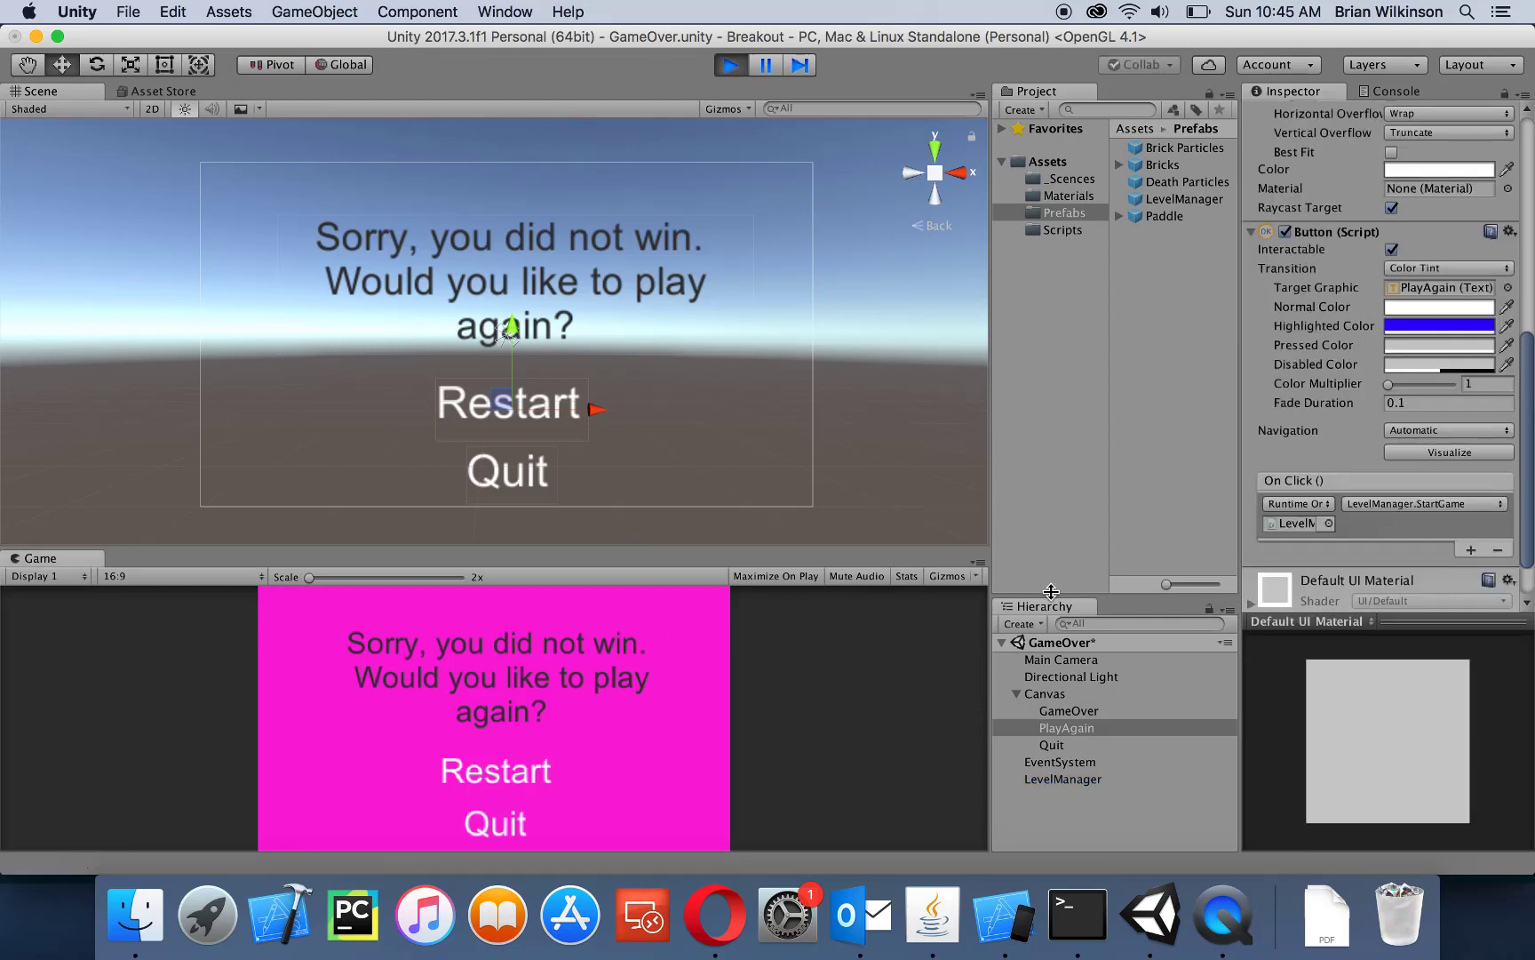
Test that Restart reloads LevelOne, exit play mode, and save the GameOver scene
click(529, 775)
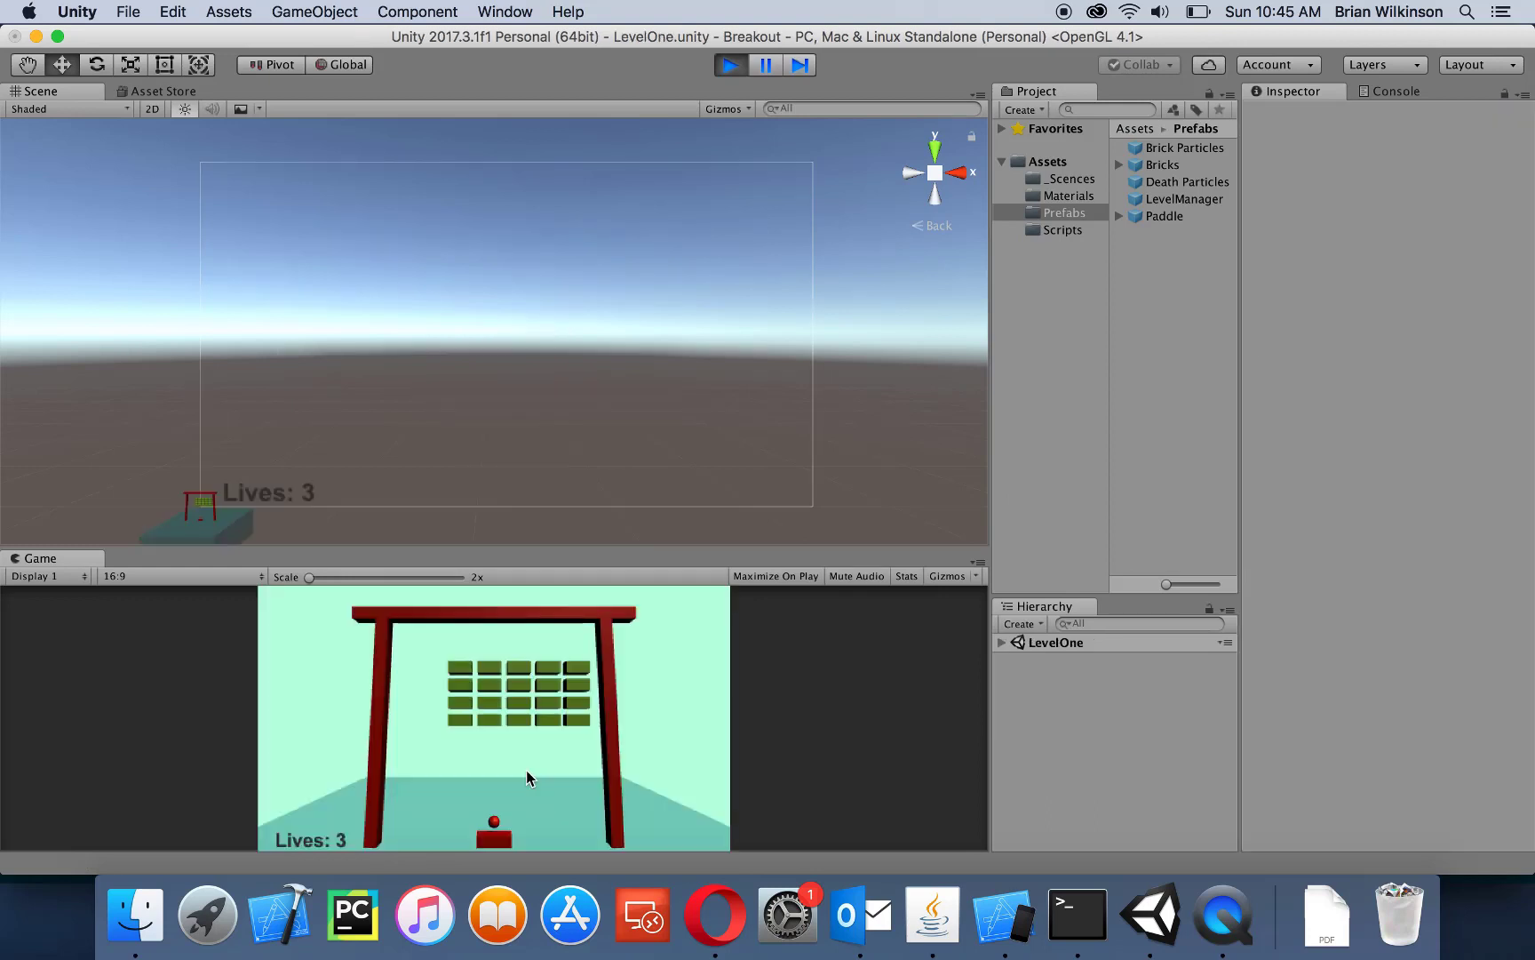
click(731, 65)
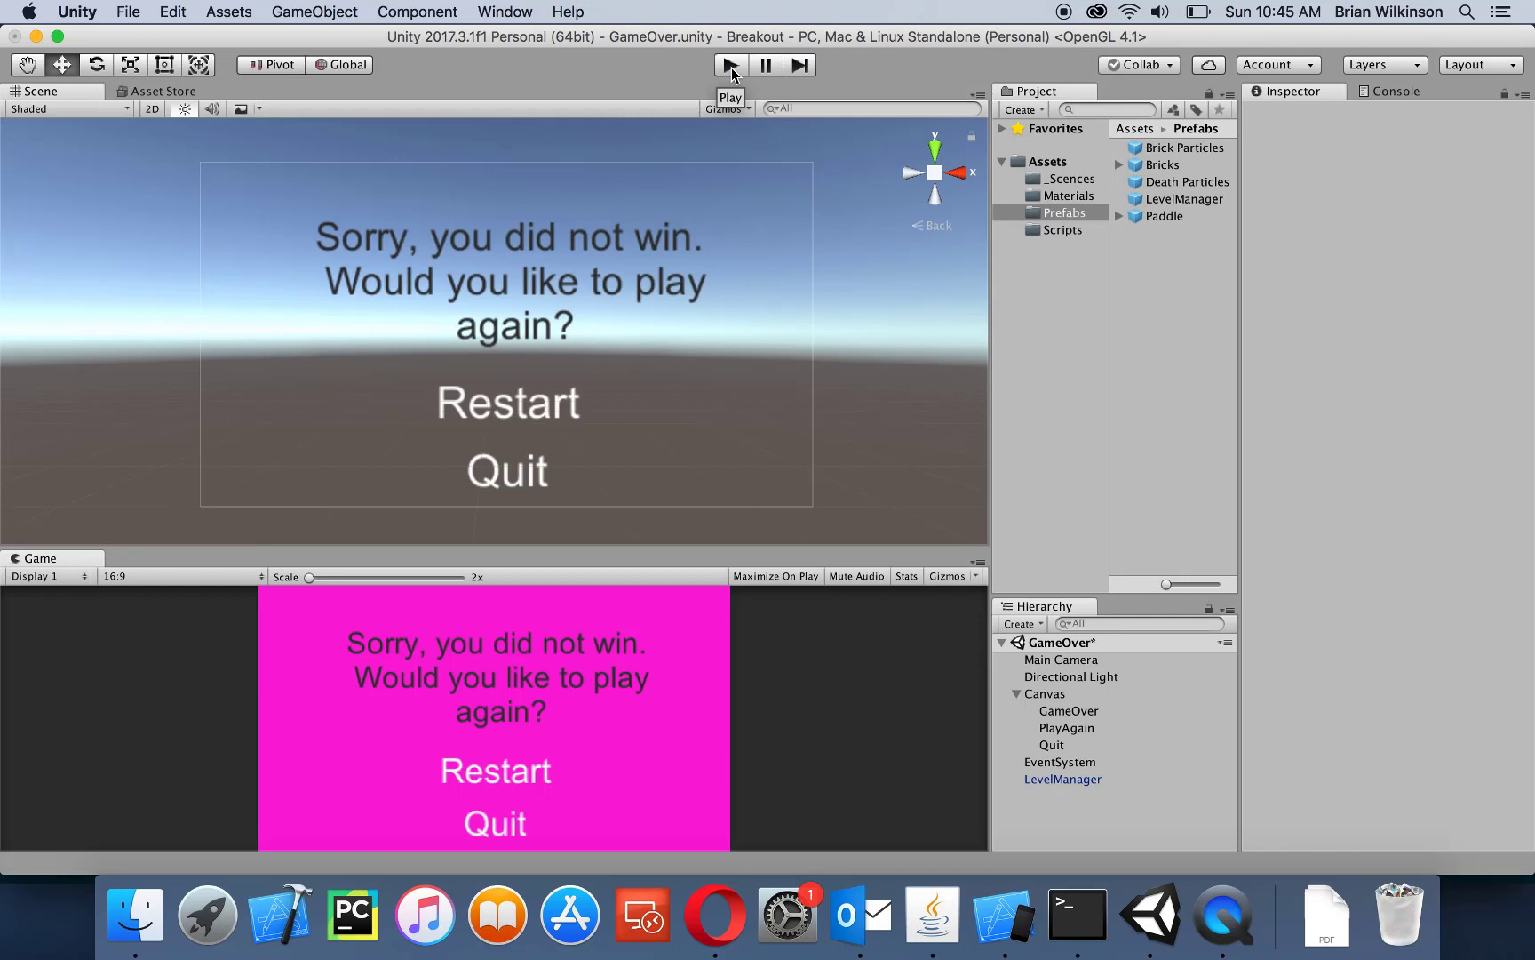
key(super+s)
Select the LevelManager prefab and open its LevelManager.cs script via Edit Script
click(1155, 202)
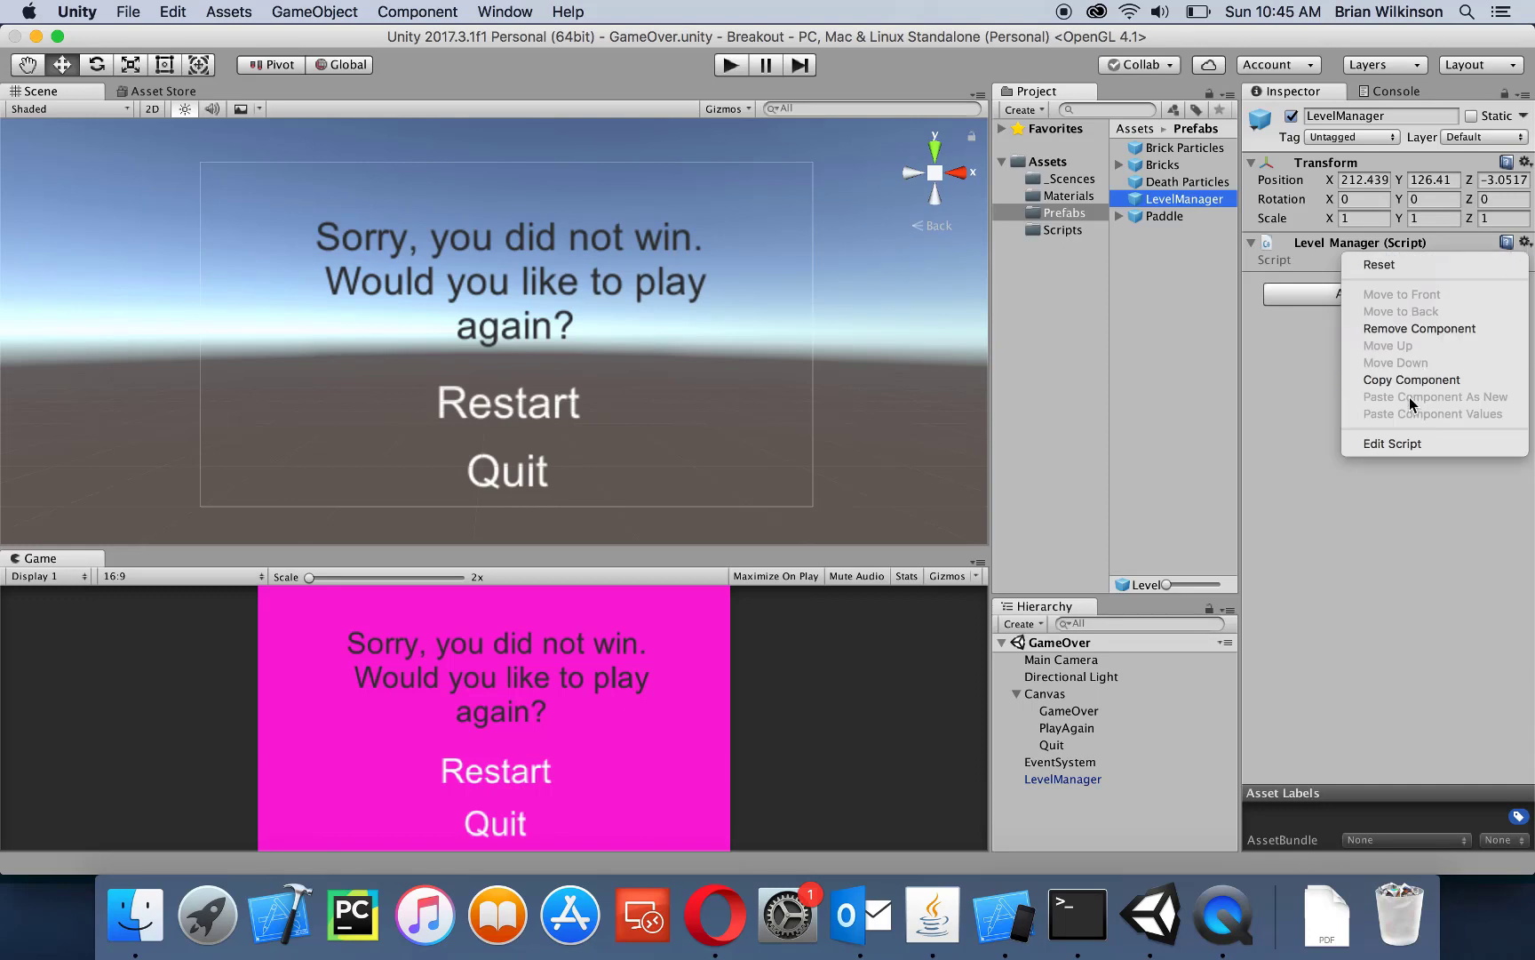
click(1407, 441)
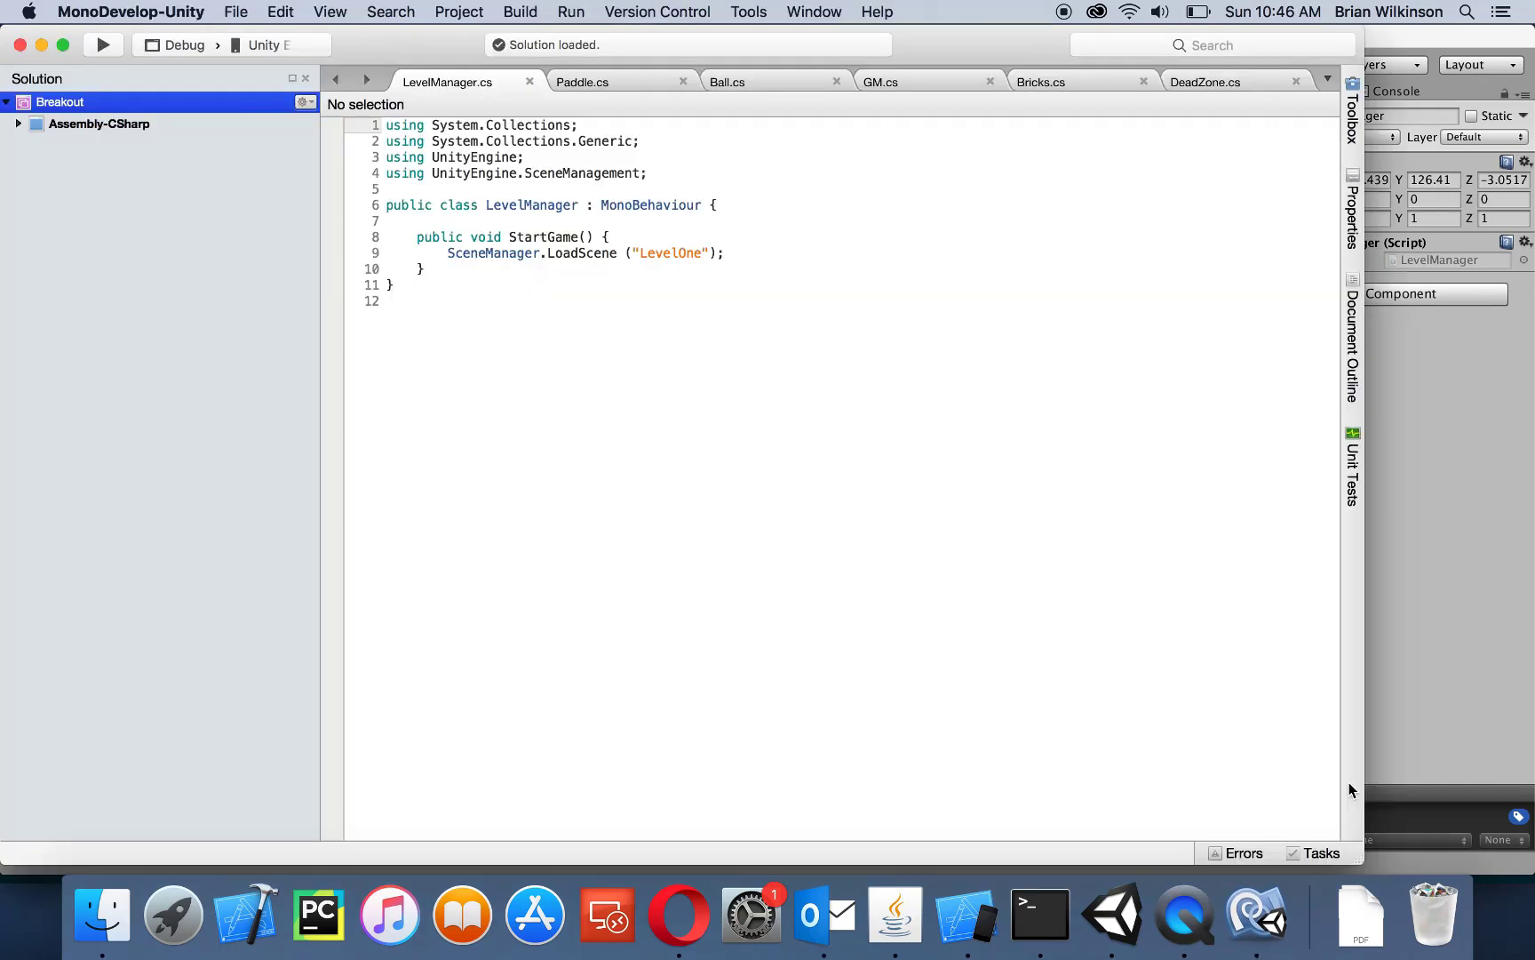
Add a public void QuitGame() method calling Application.Quit(); below StartGame, and save LevelManager.cs
click(486, 269)
key(Return)
key(Return)
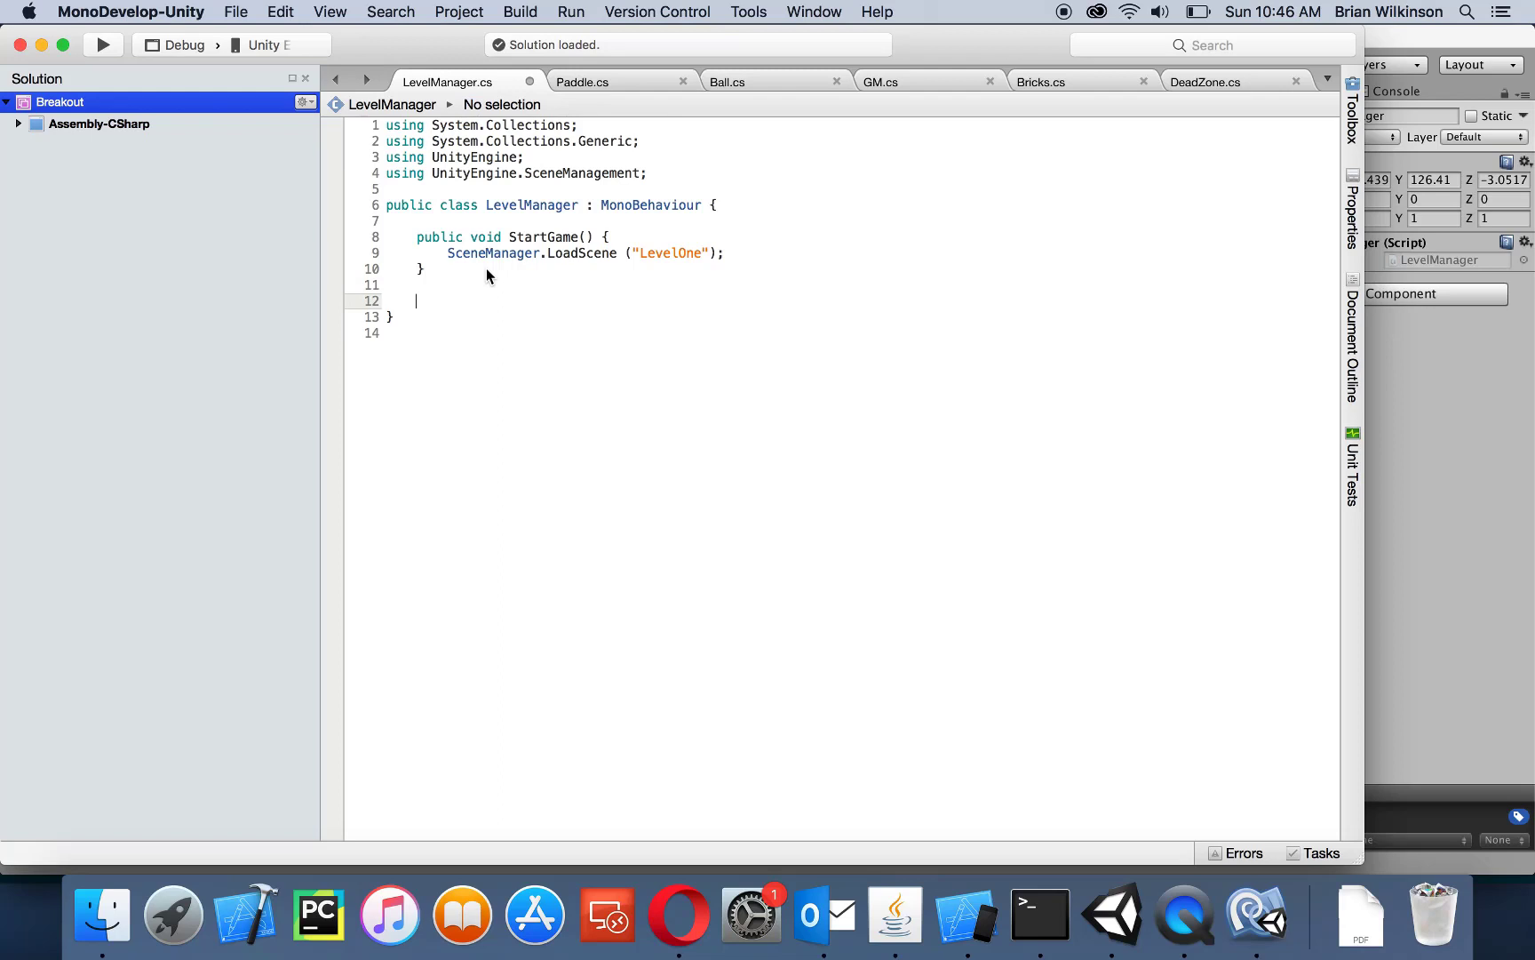
text(public void QuitGame() {)
key(Return)
key(Return)
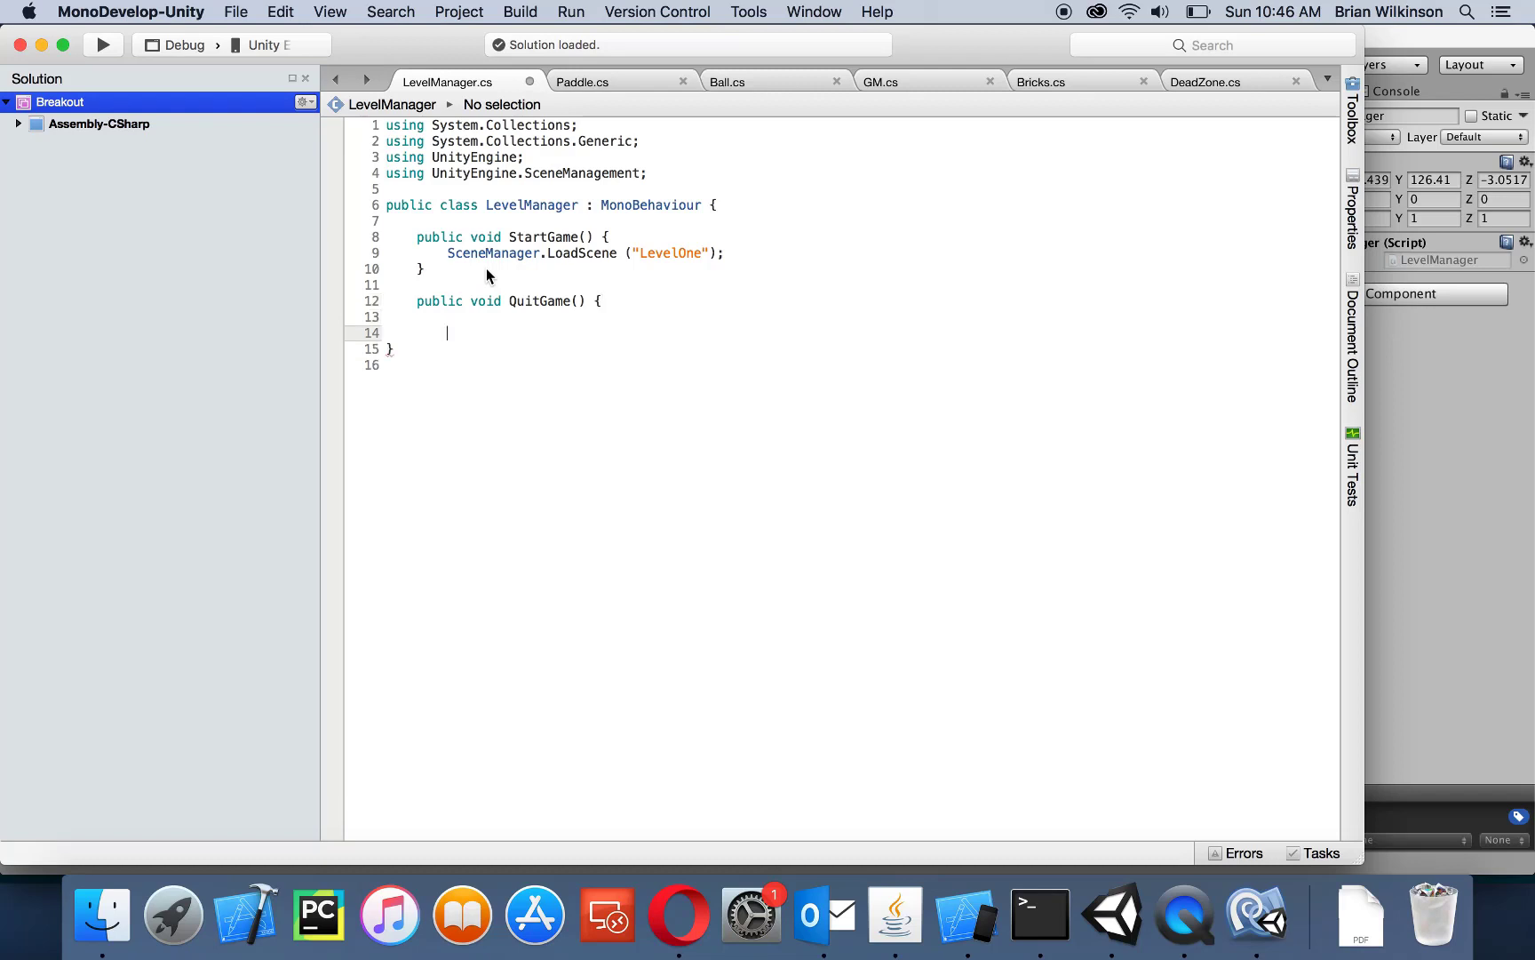
text({)
key(BackSpace)
text(})
key(Up)
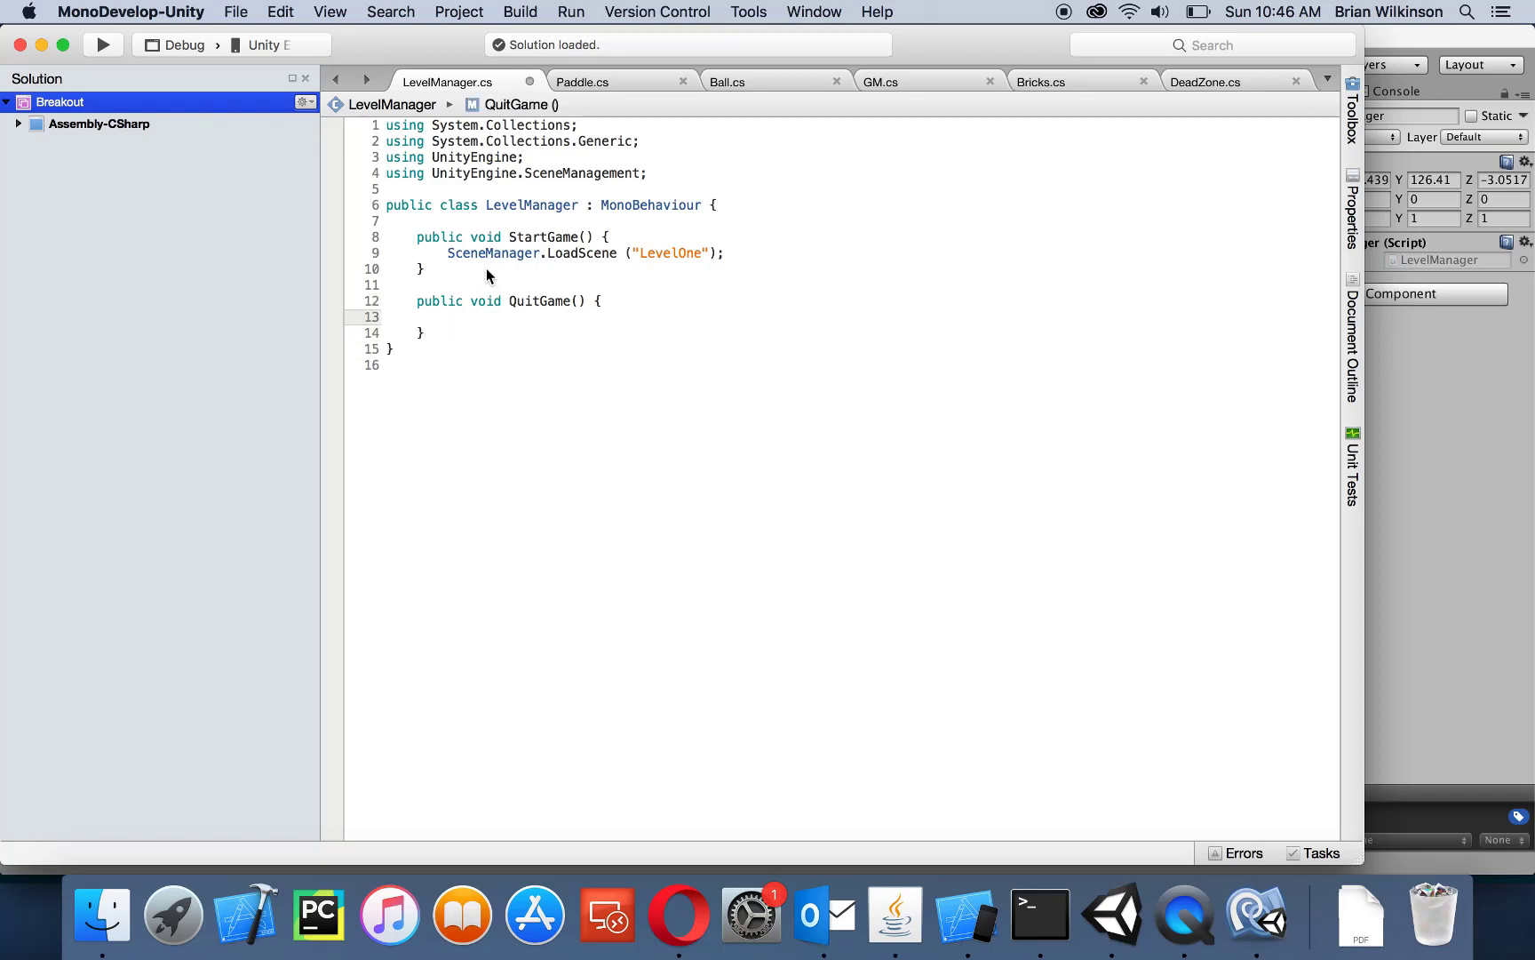
text(A)
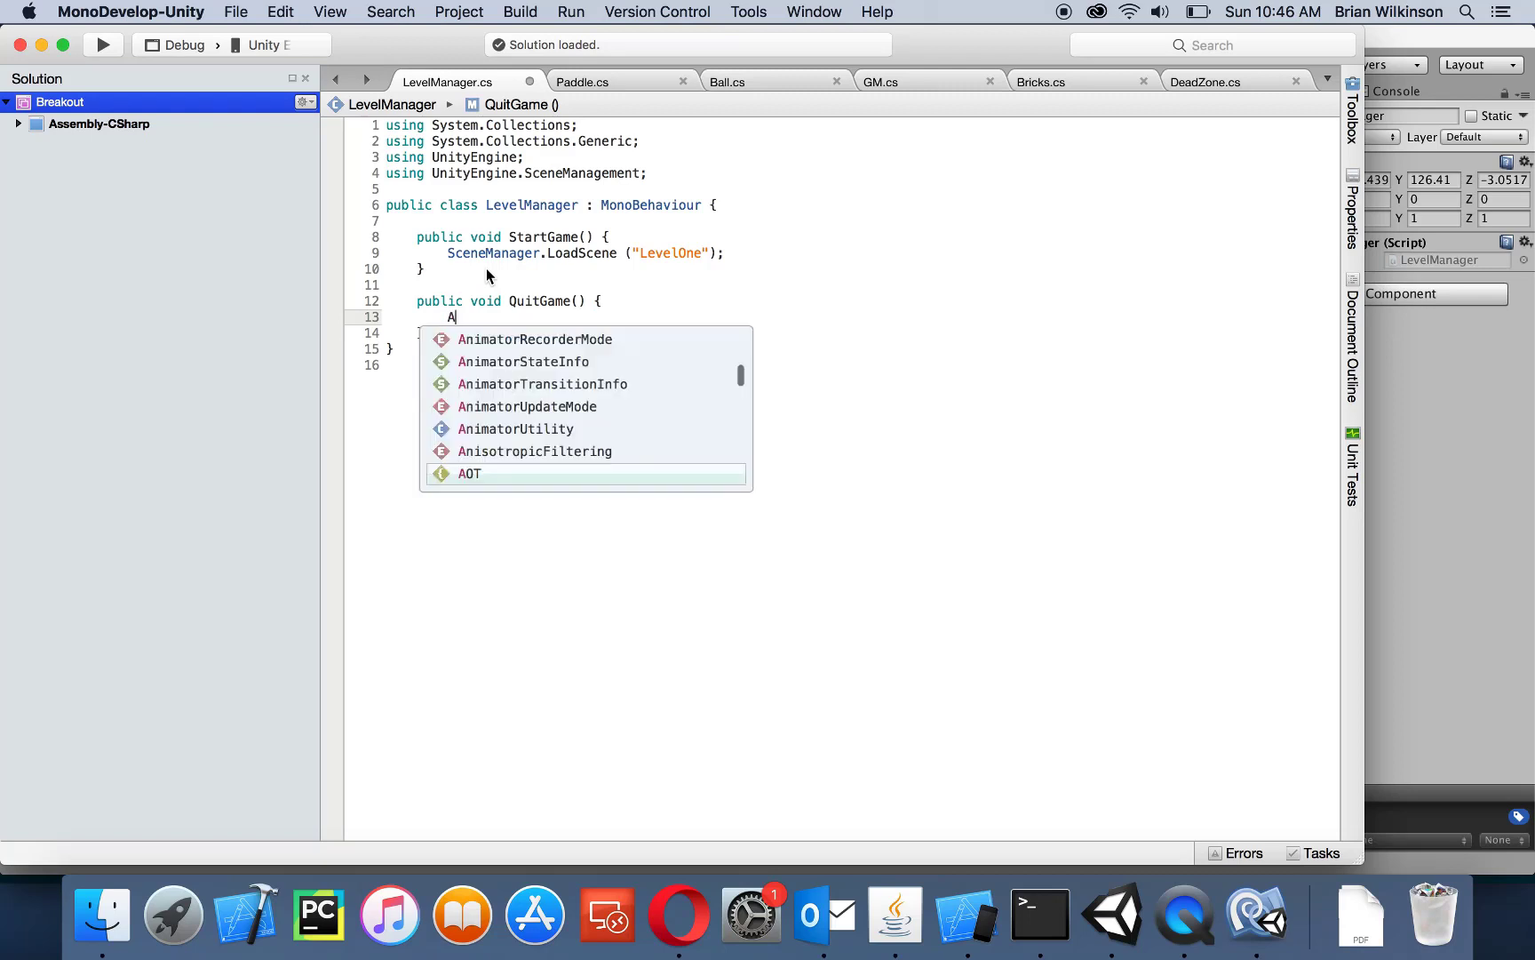
text(pplication.Q)
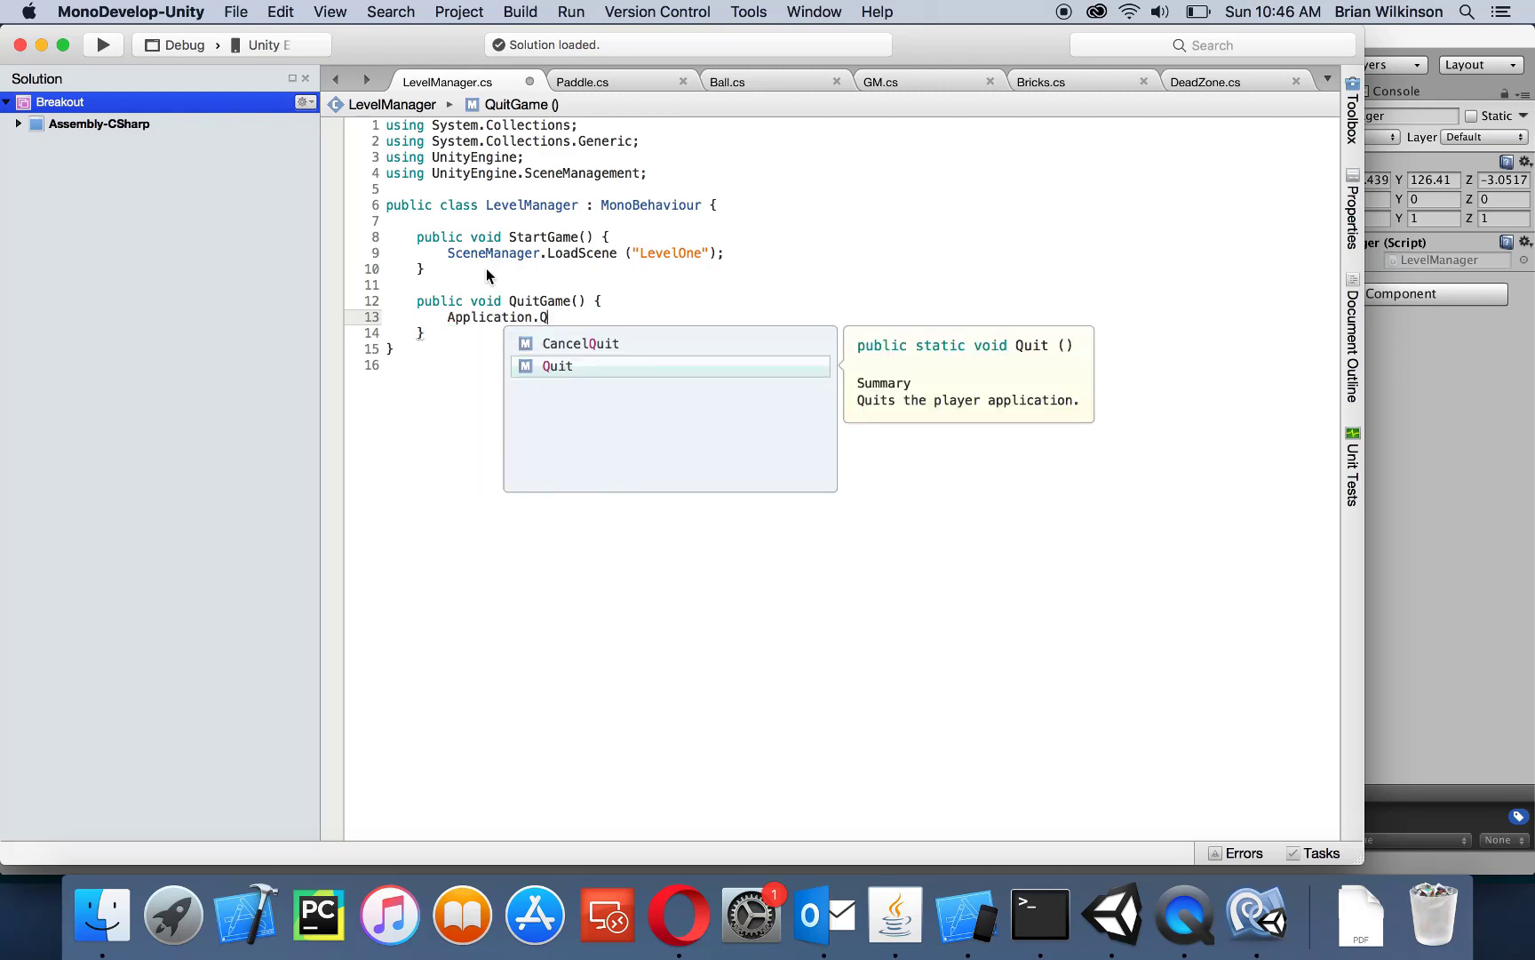
text(uit ();)
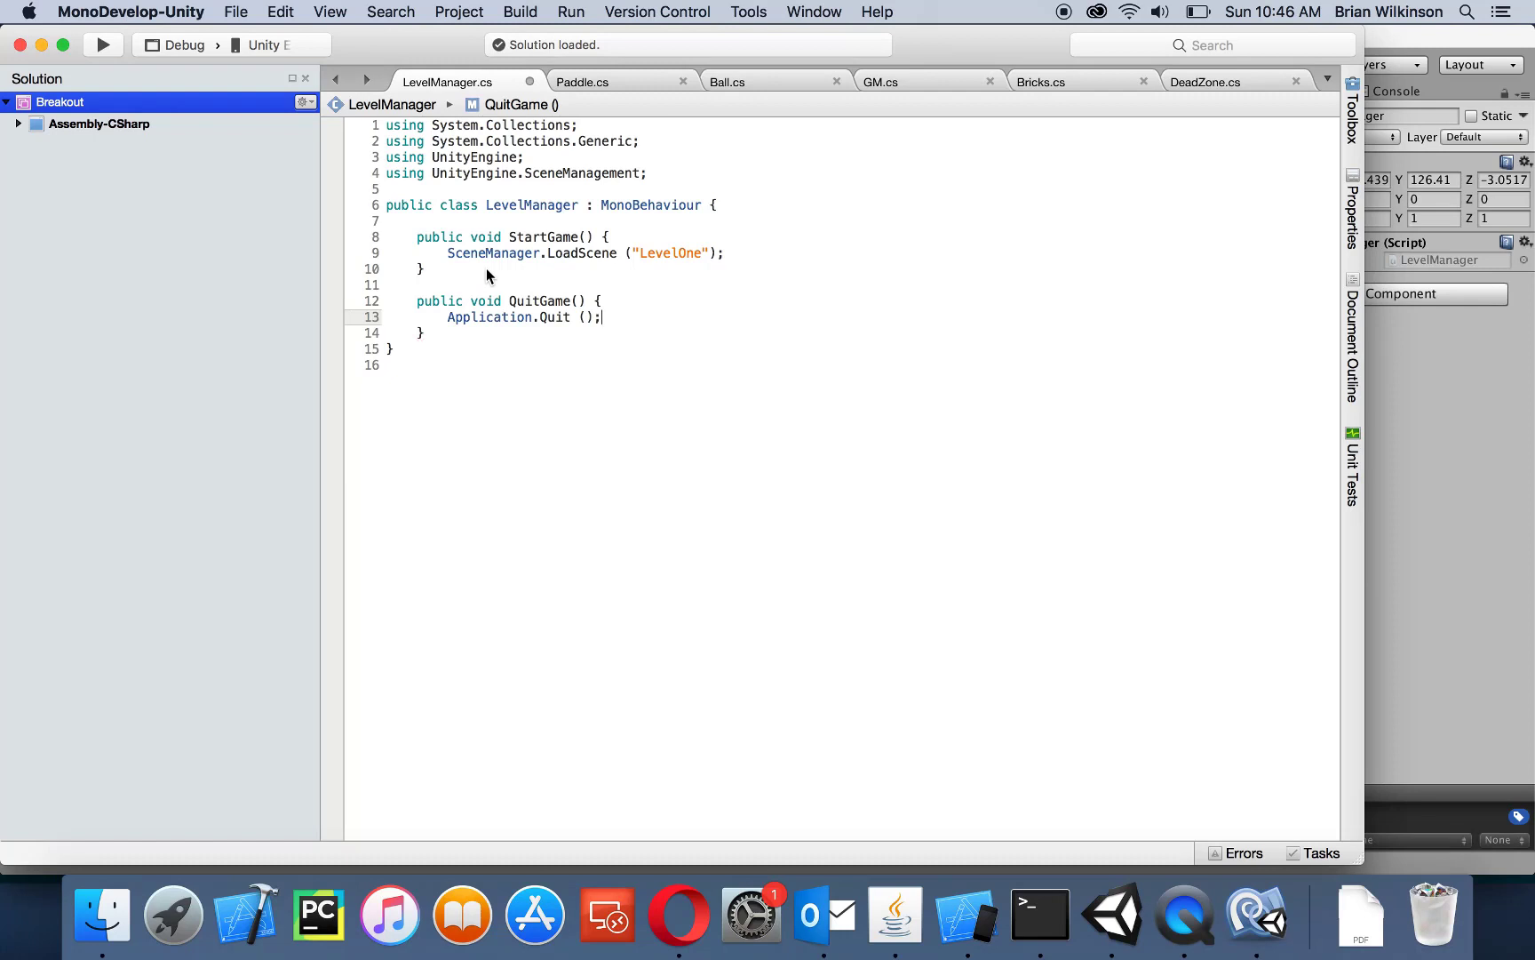
key(super+s)
click(1423, 462)
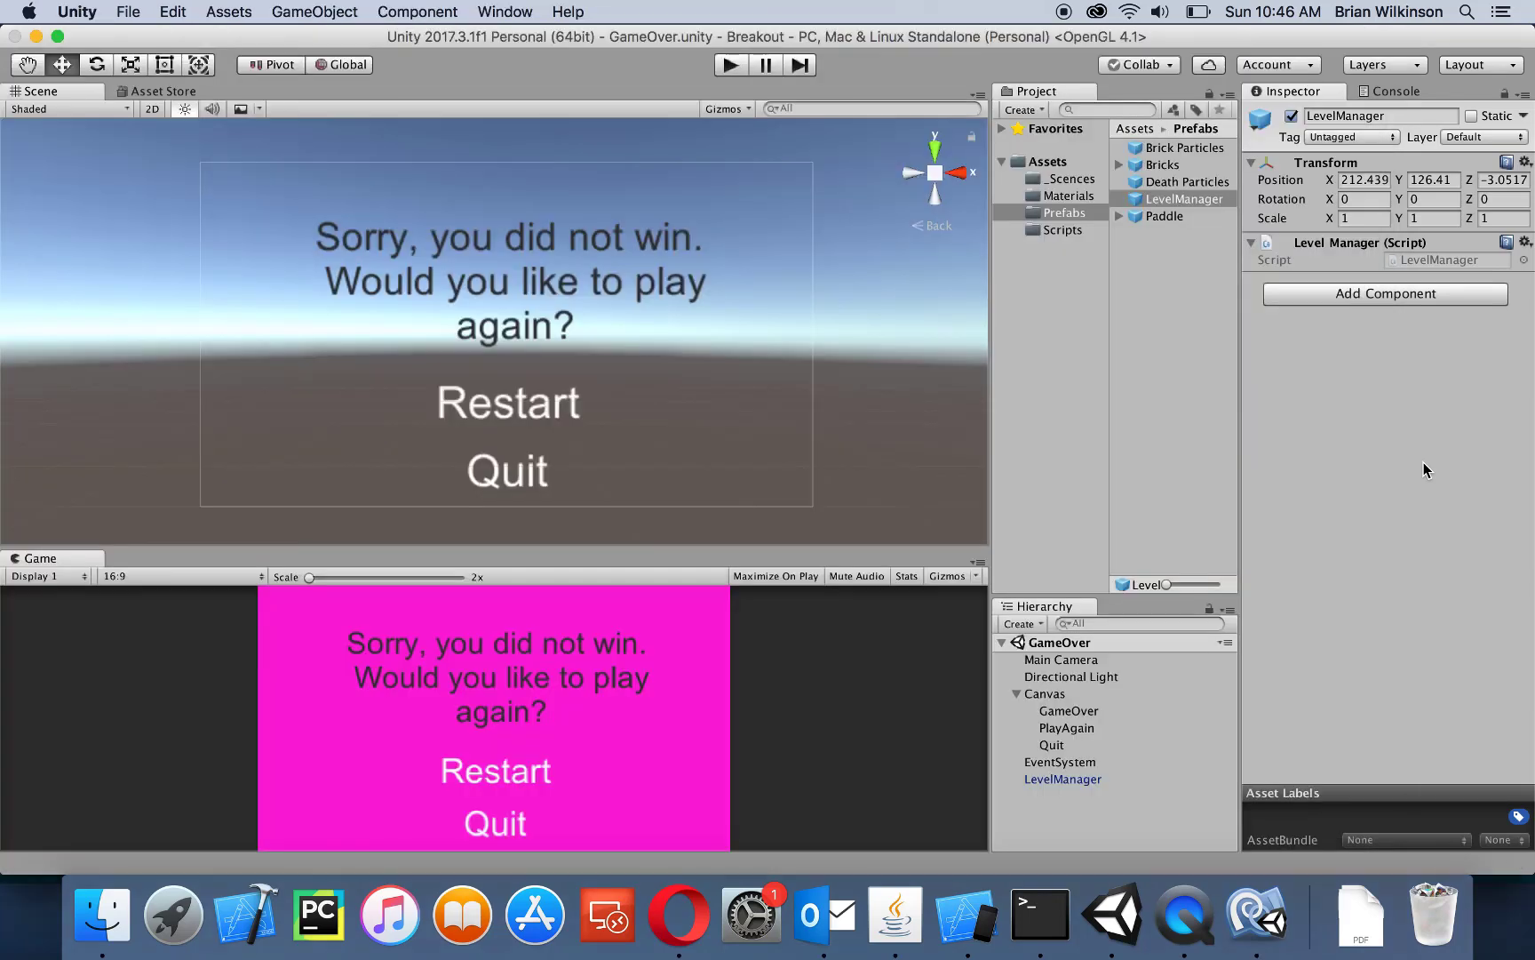
Add a UI Button component to the Quit text object
click(1051, 746)
click(1051, 746)
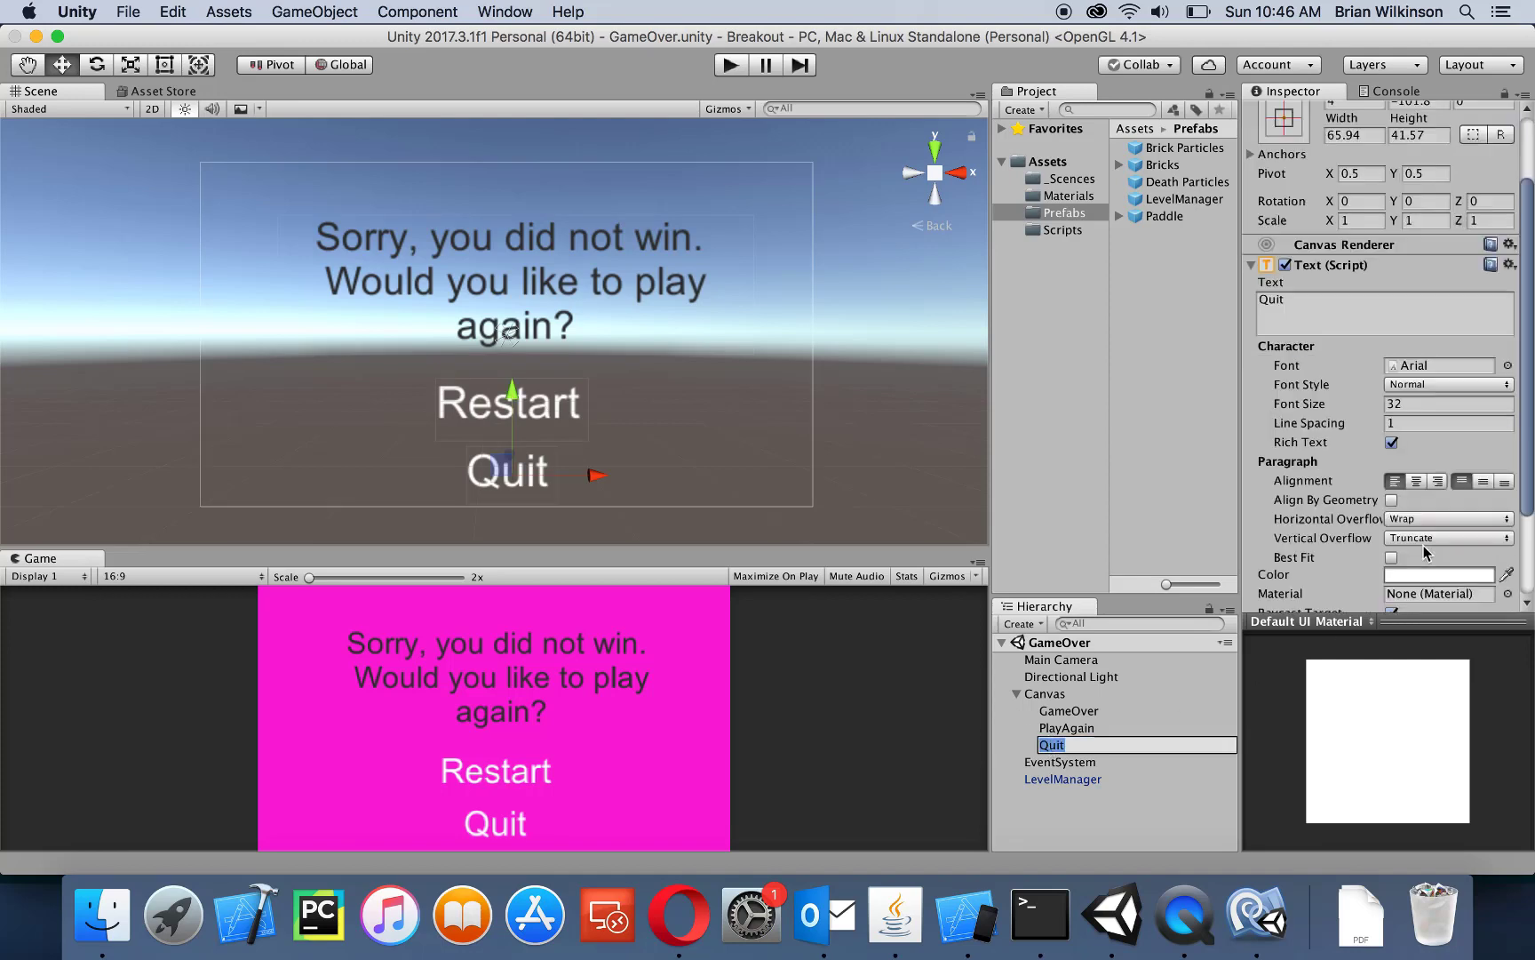
scroll(1425, 553, down, 3)
click(1415, 580)
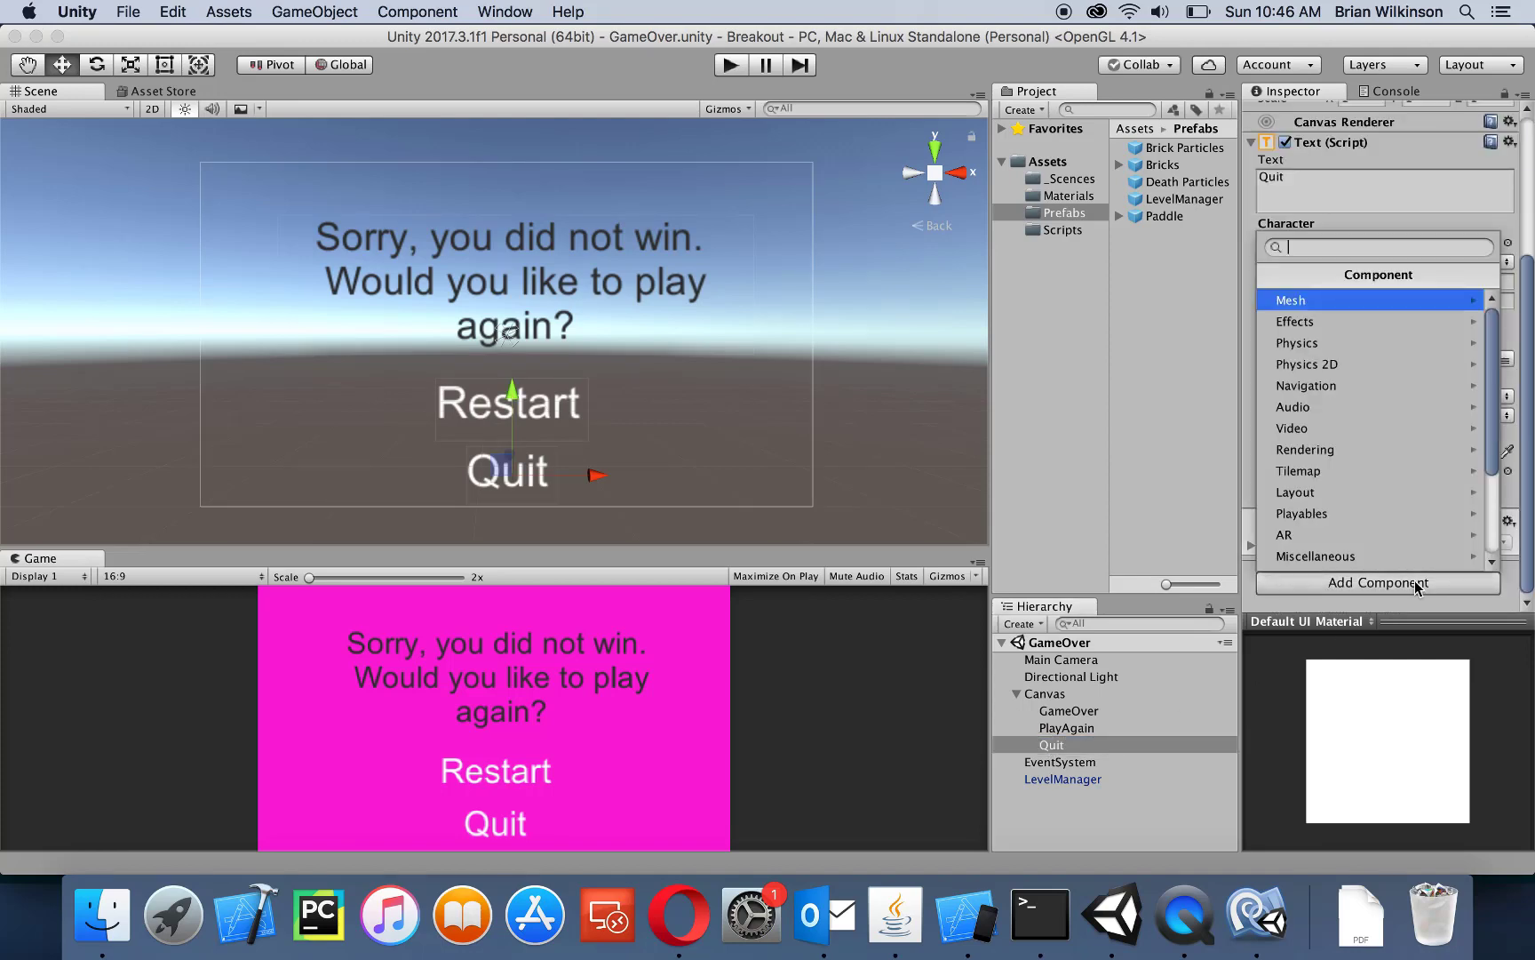
scroll(1363, 539, down, 3)
click(1334, 539)
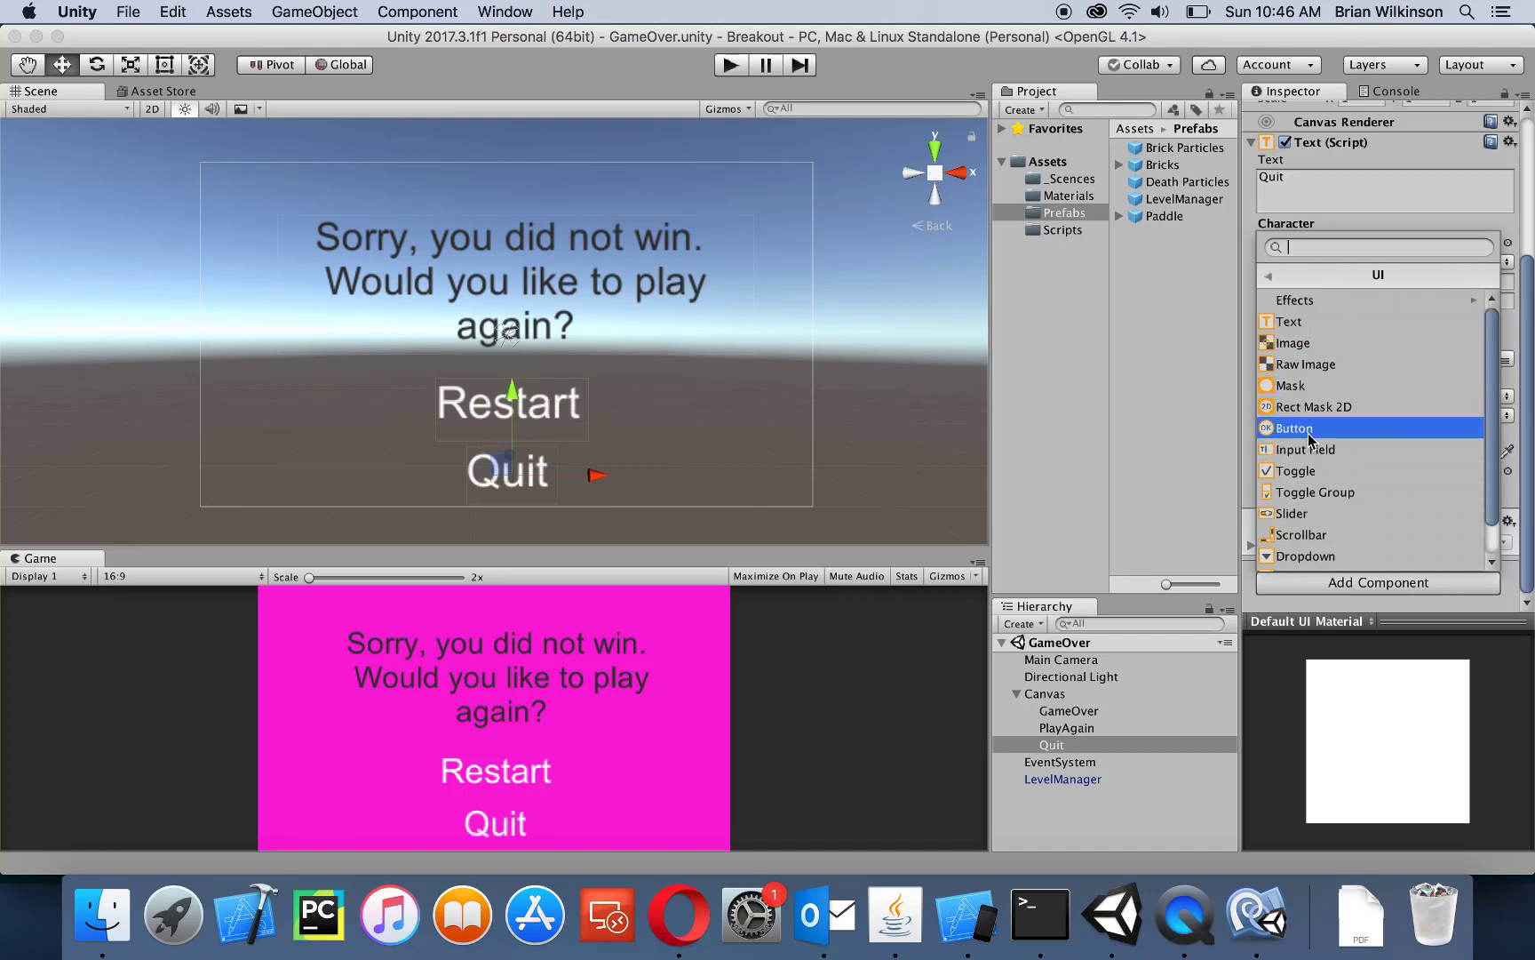
click(1302, 428)
Set the Quit button's Highlighted Color to a strong blue
scroll(1309, 434, down, 5)
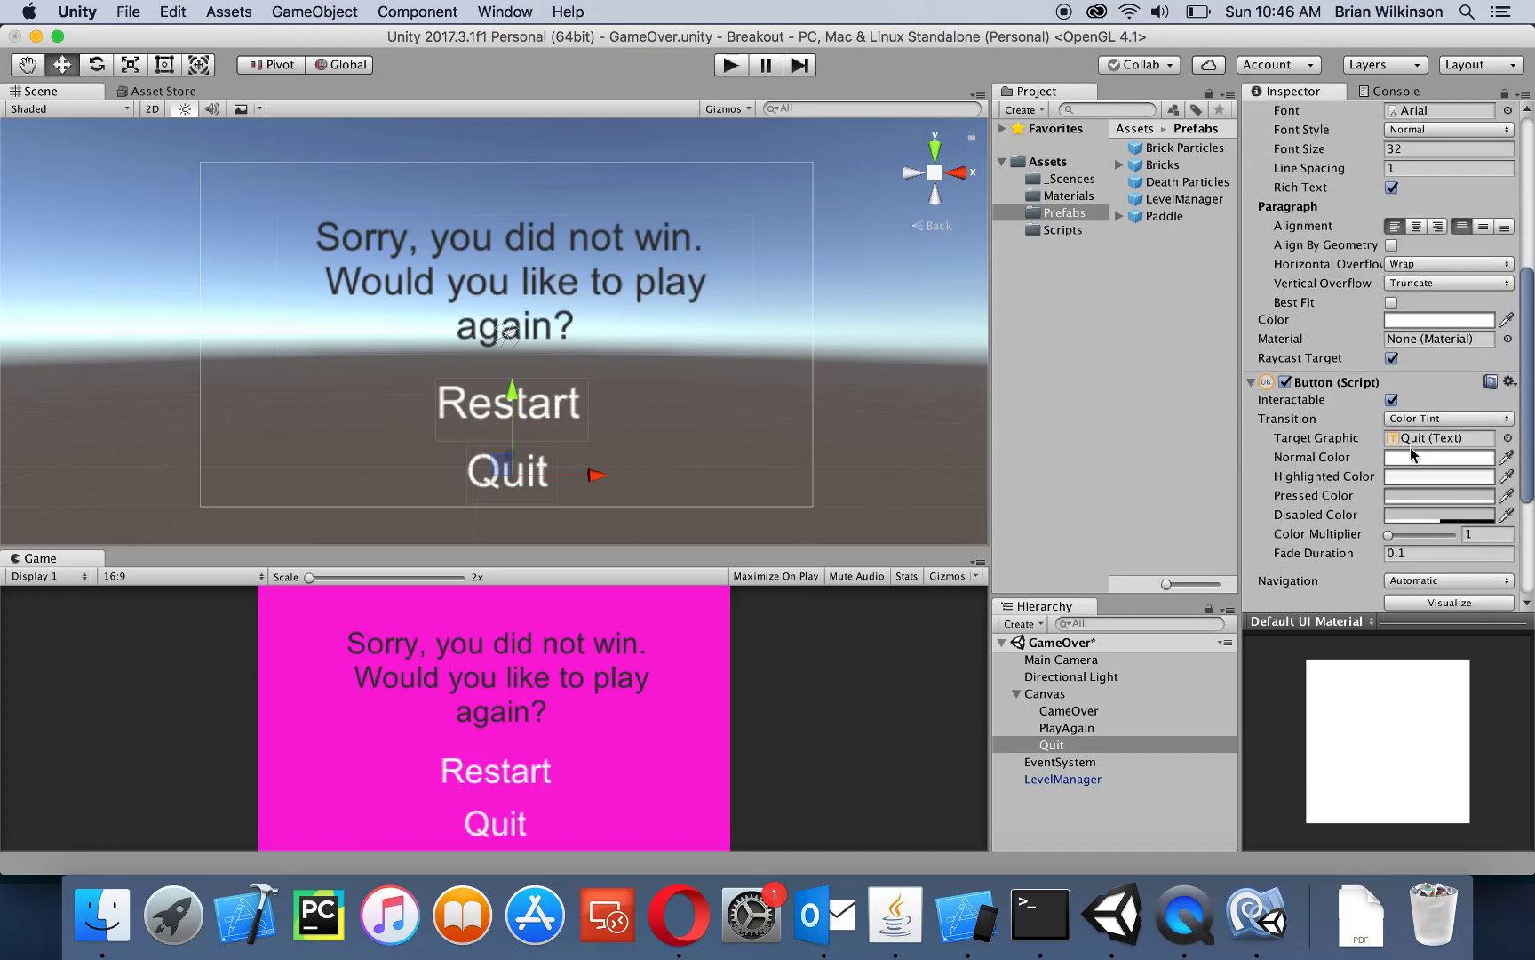
click(1415, 477)
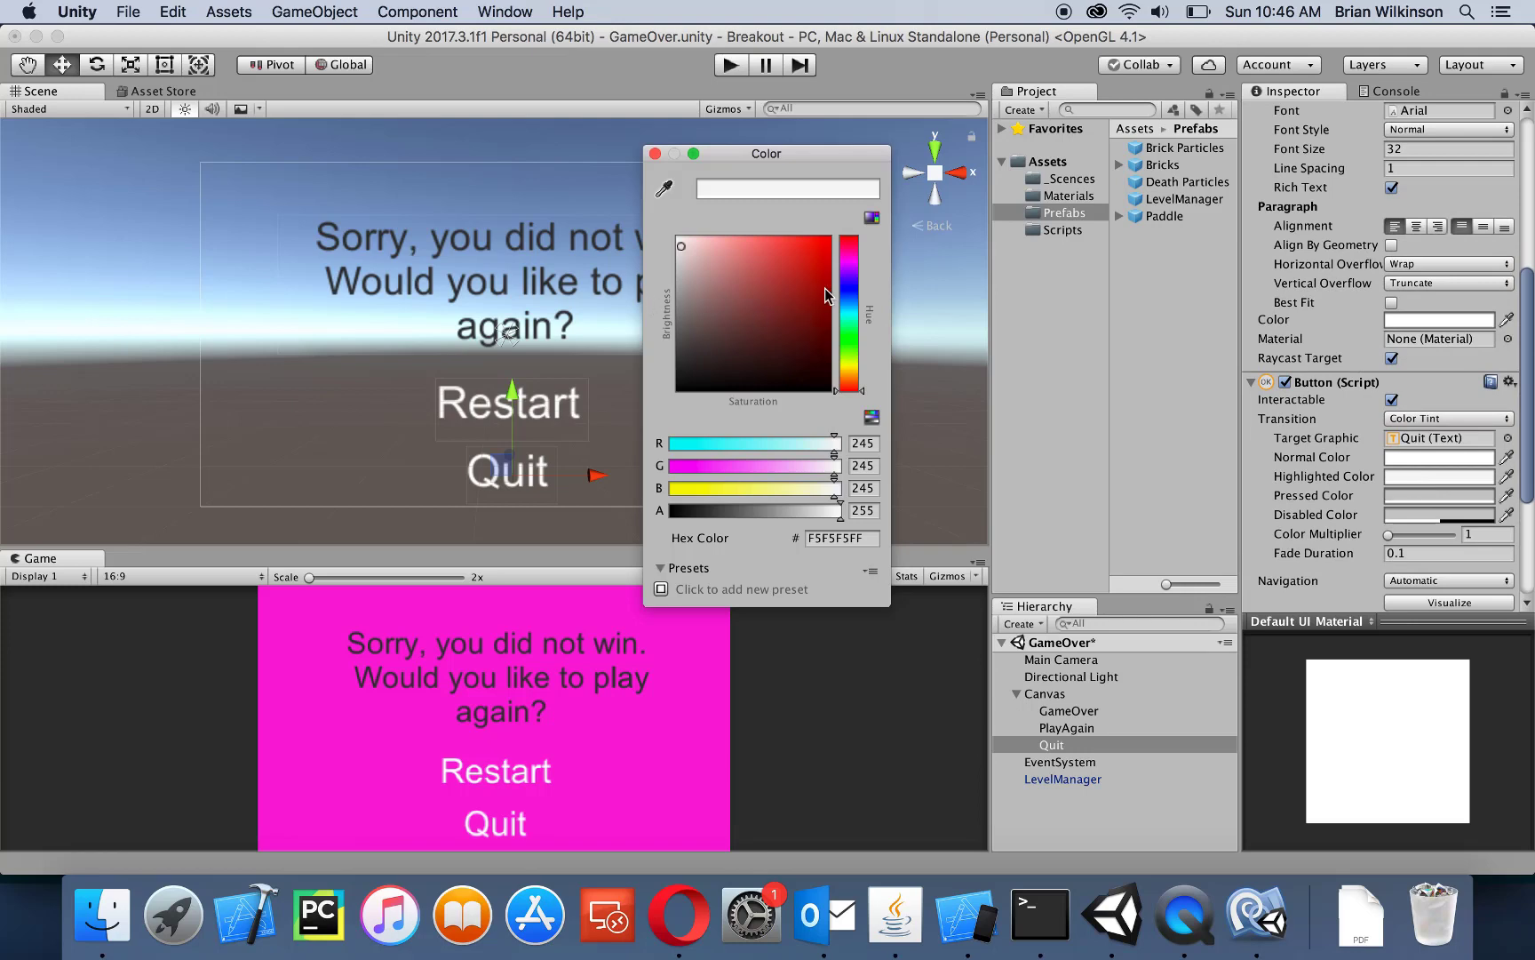
click(850, 289)
click(811, 254)
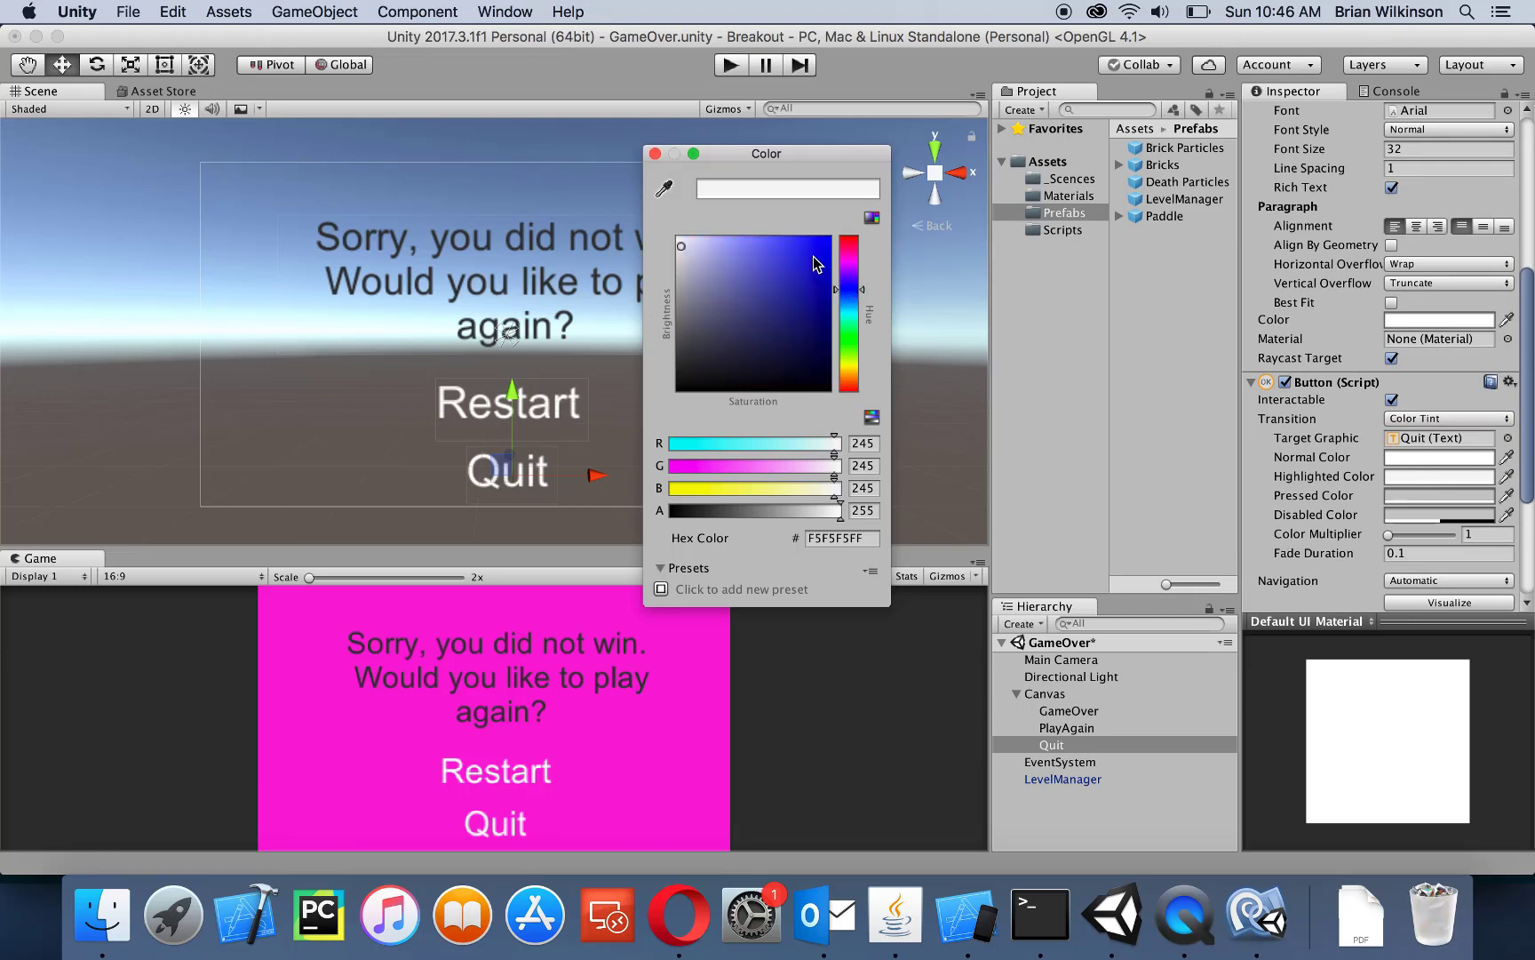
click(656, 156)
Add an On Click action targeting the scene's LevelManager that calls LevelManager.QuitGame()
scroll(1351, 479, down, 8)
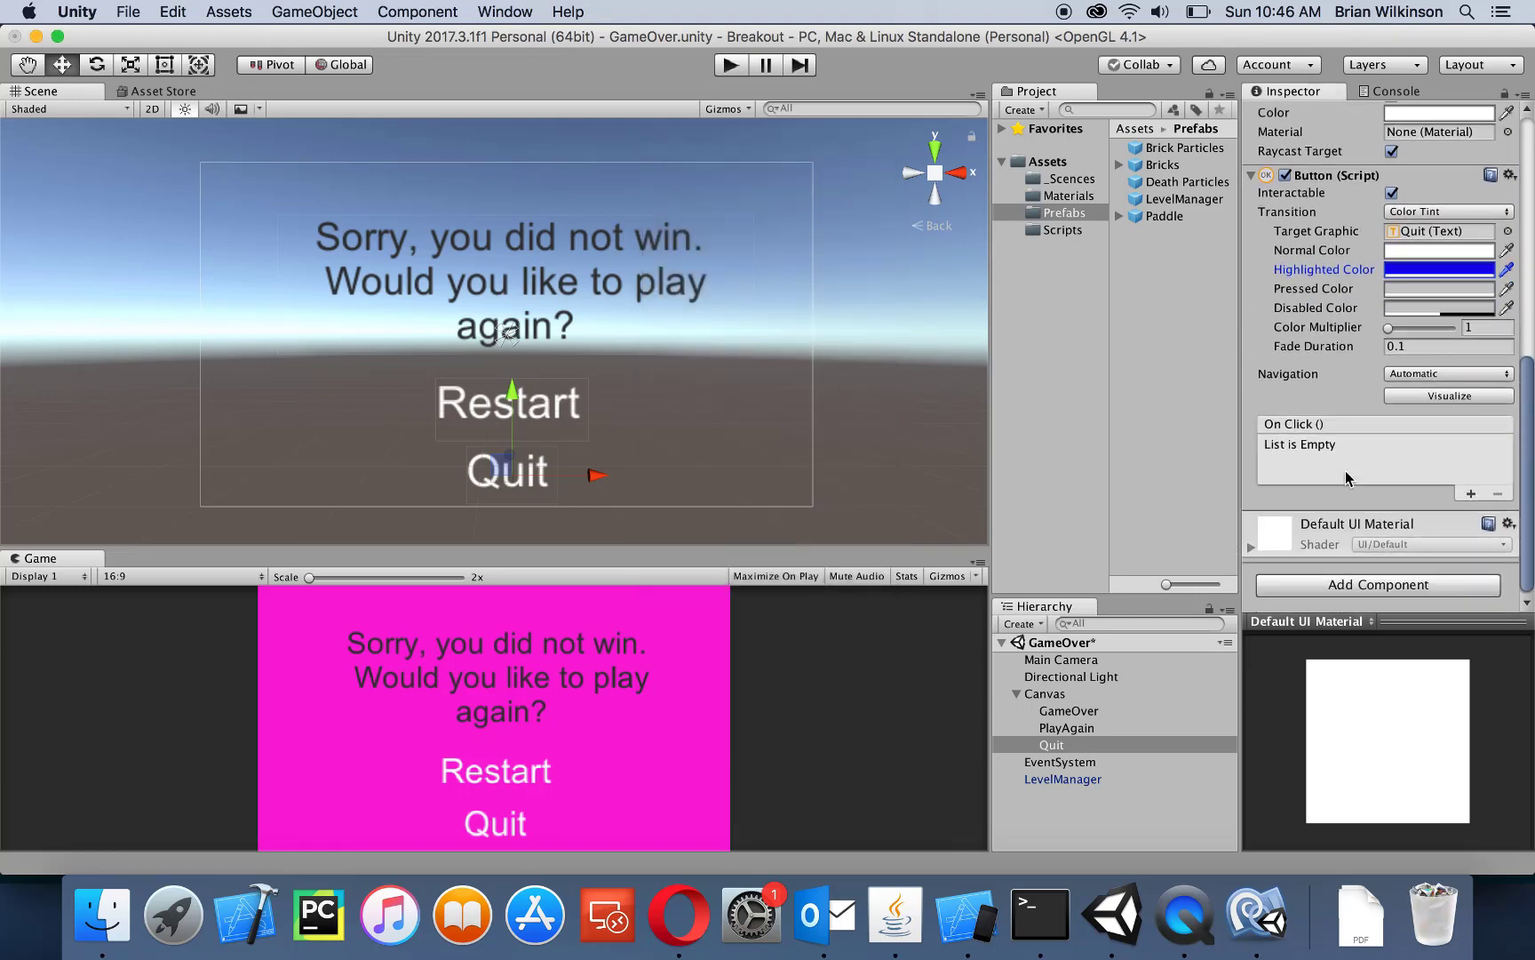
click(1470, 493)
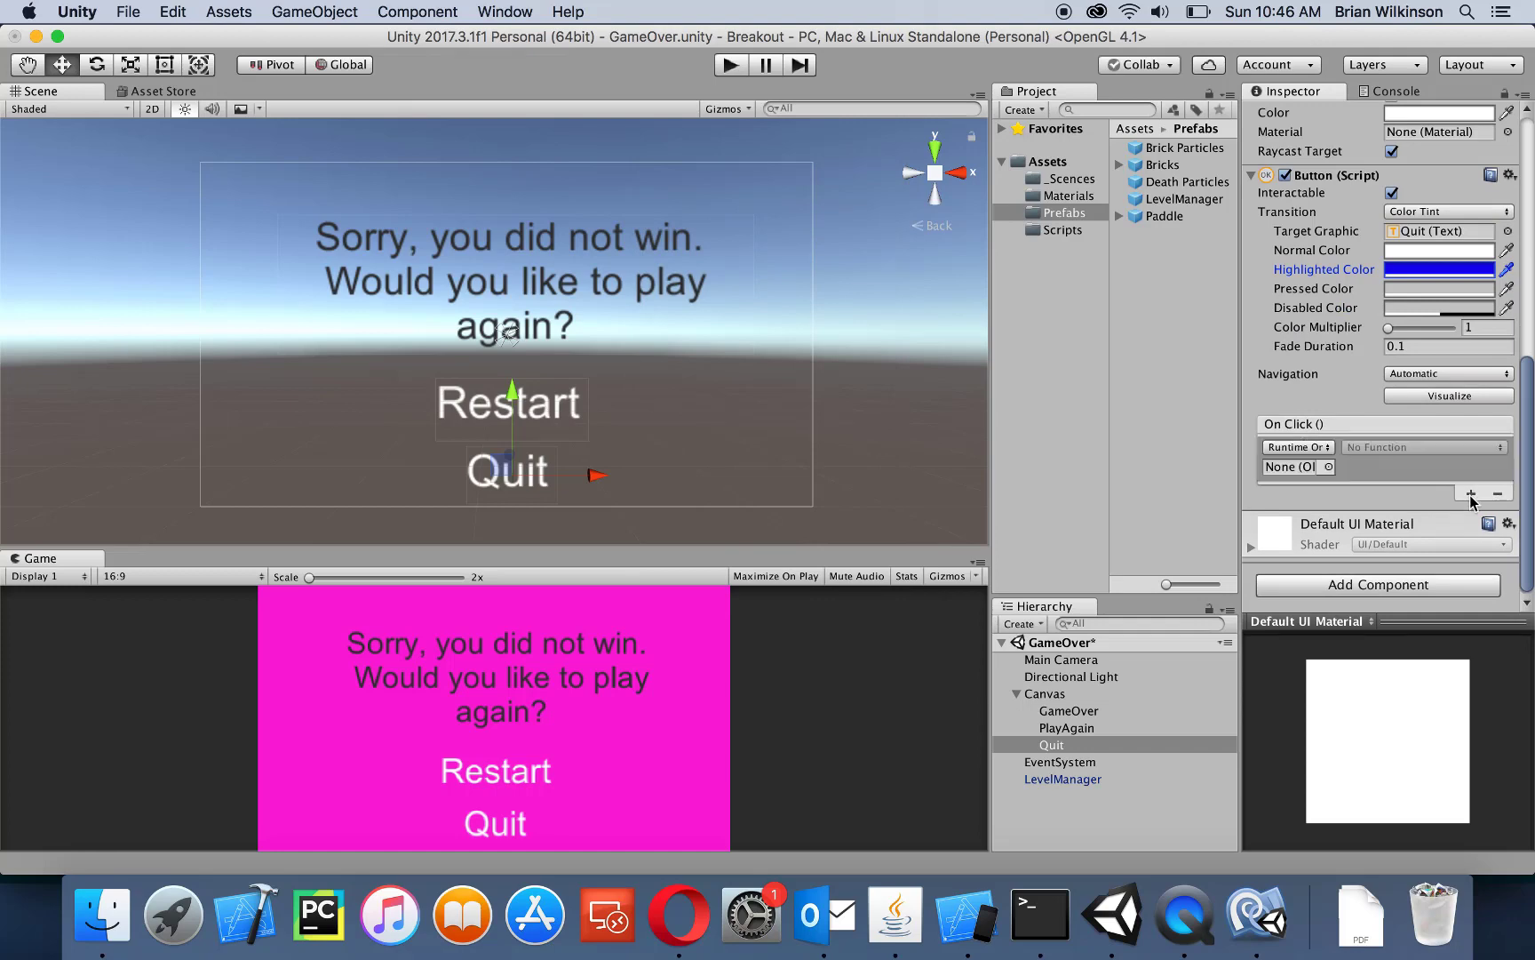
click(1327, 467)
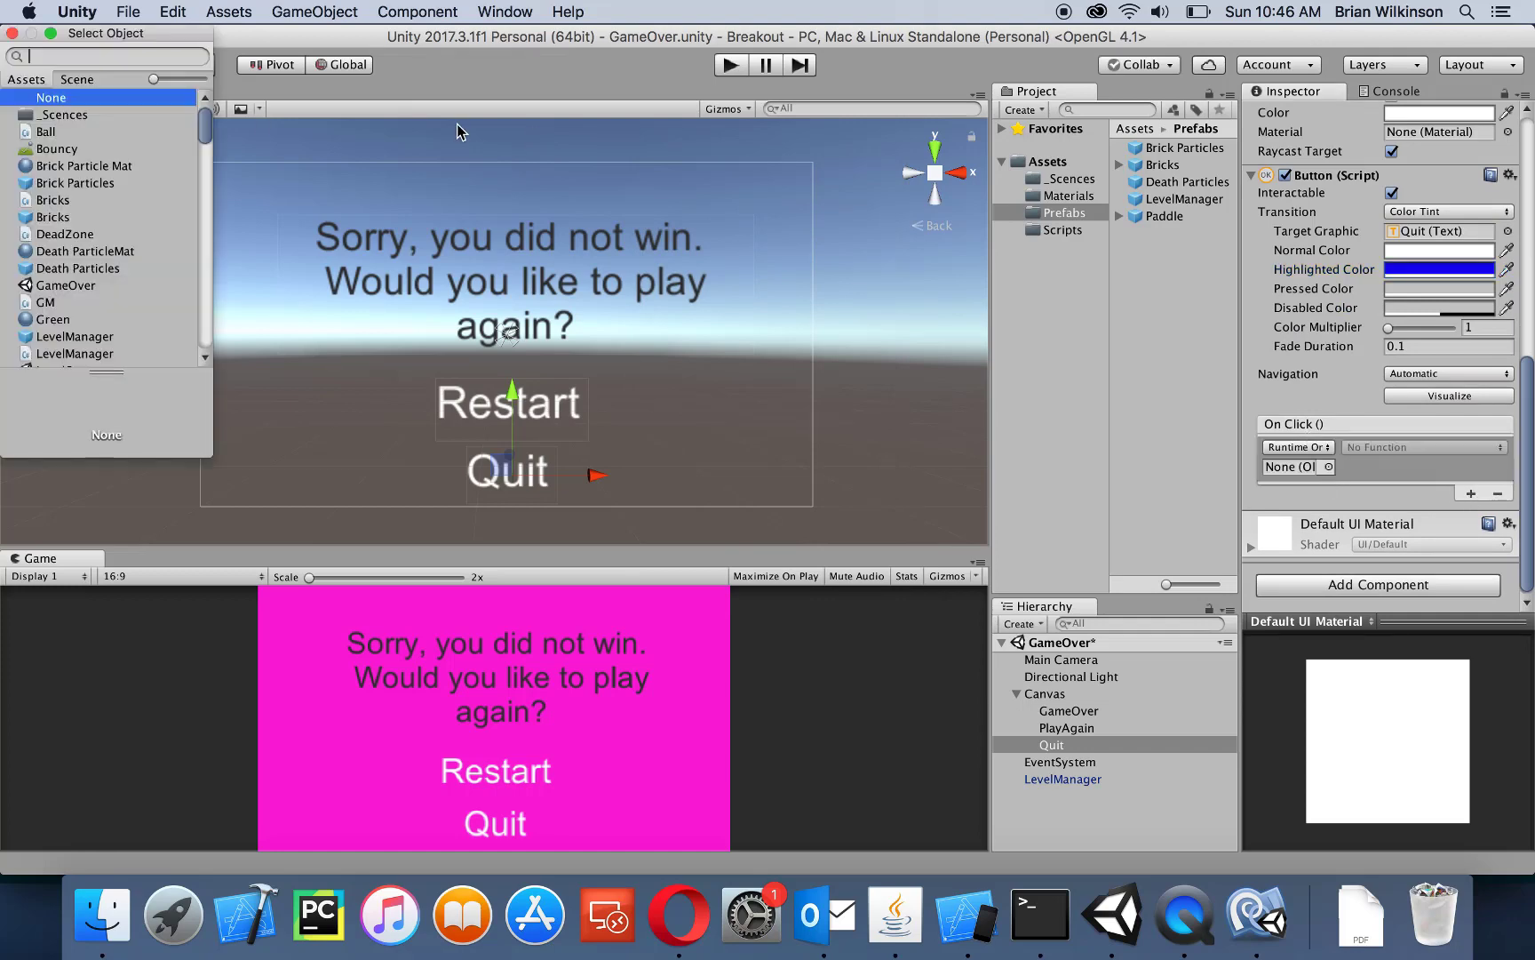
click(73, 79)
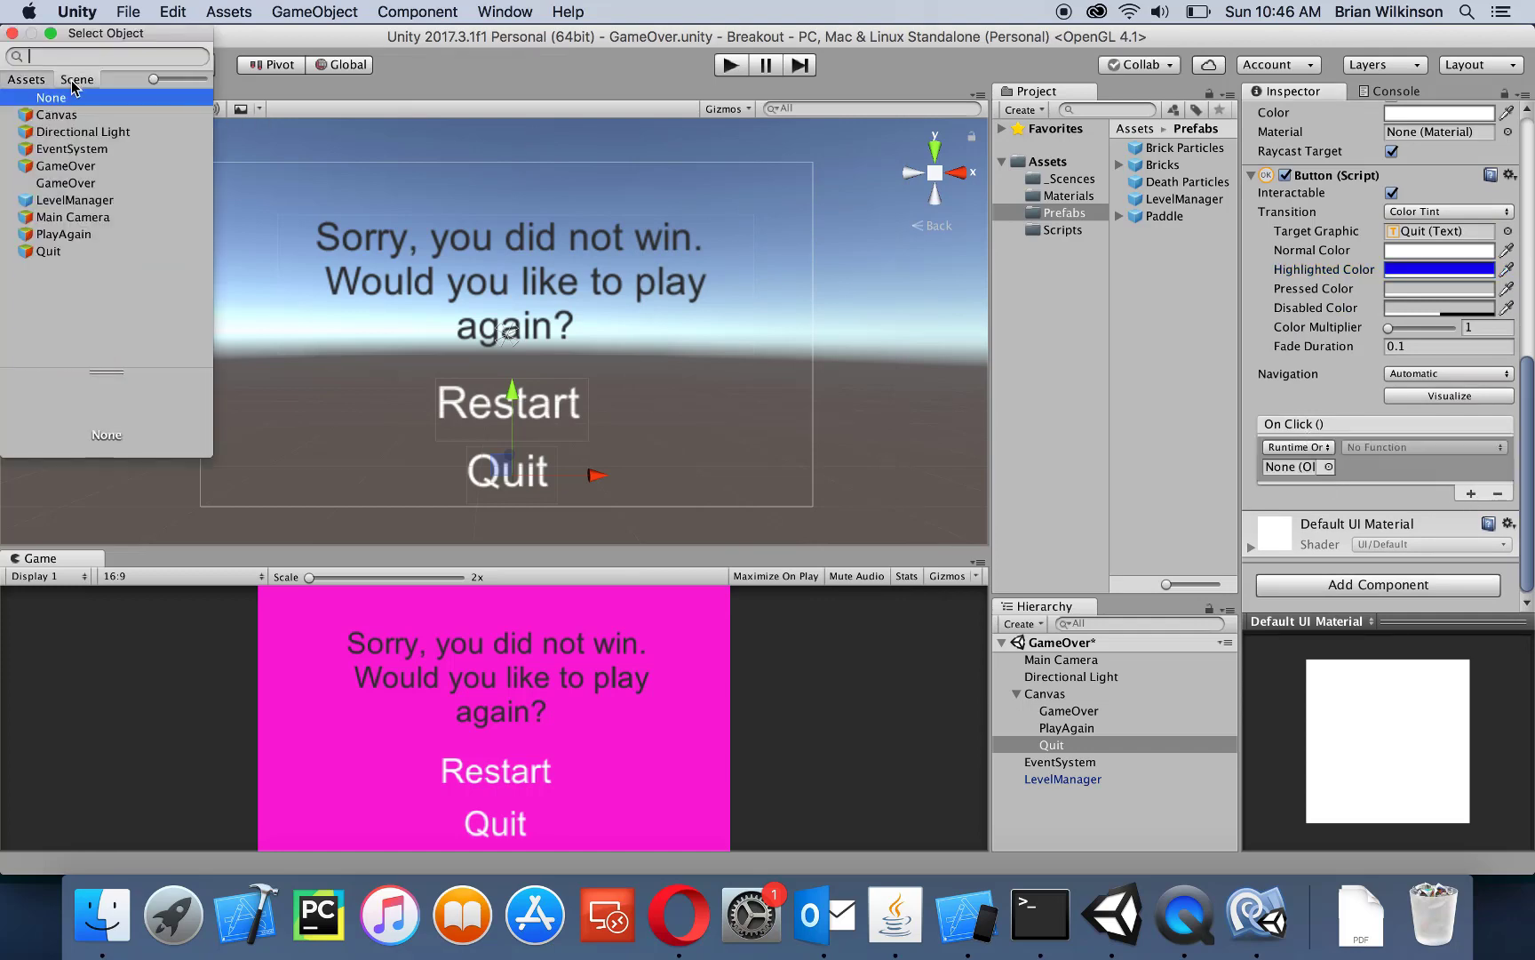
click(68, 201)
click(12, 33)
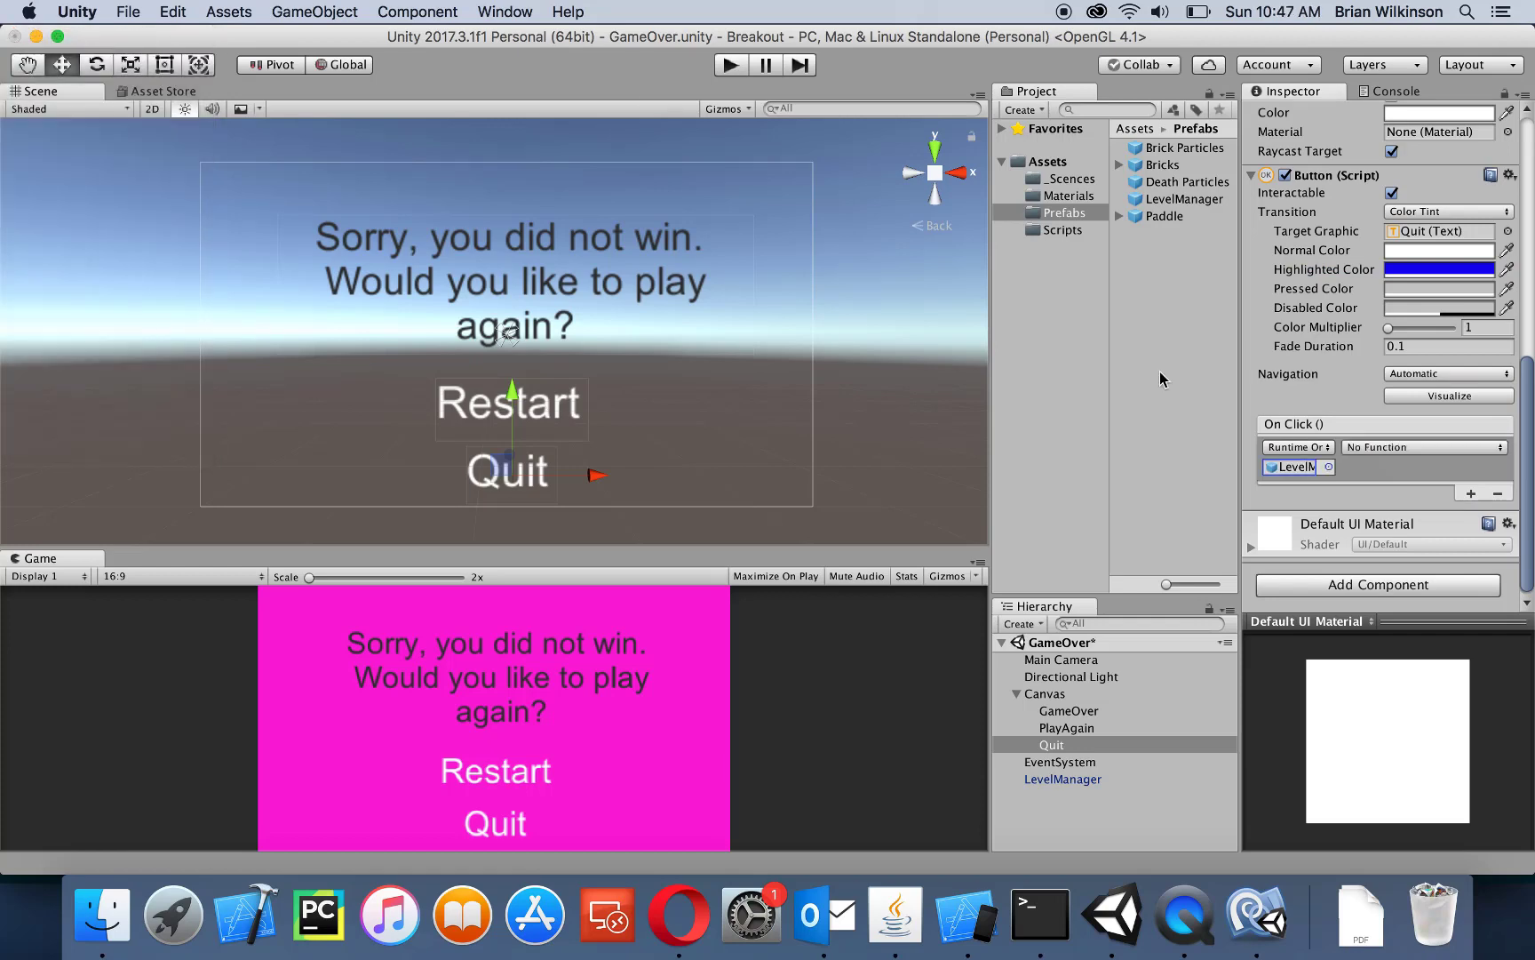
click(1428, 451)
mouse_move(1423, 533)
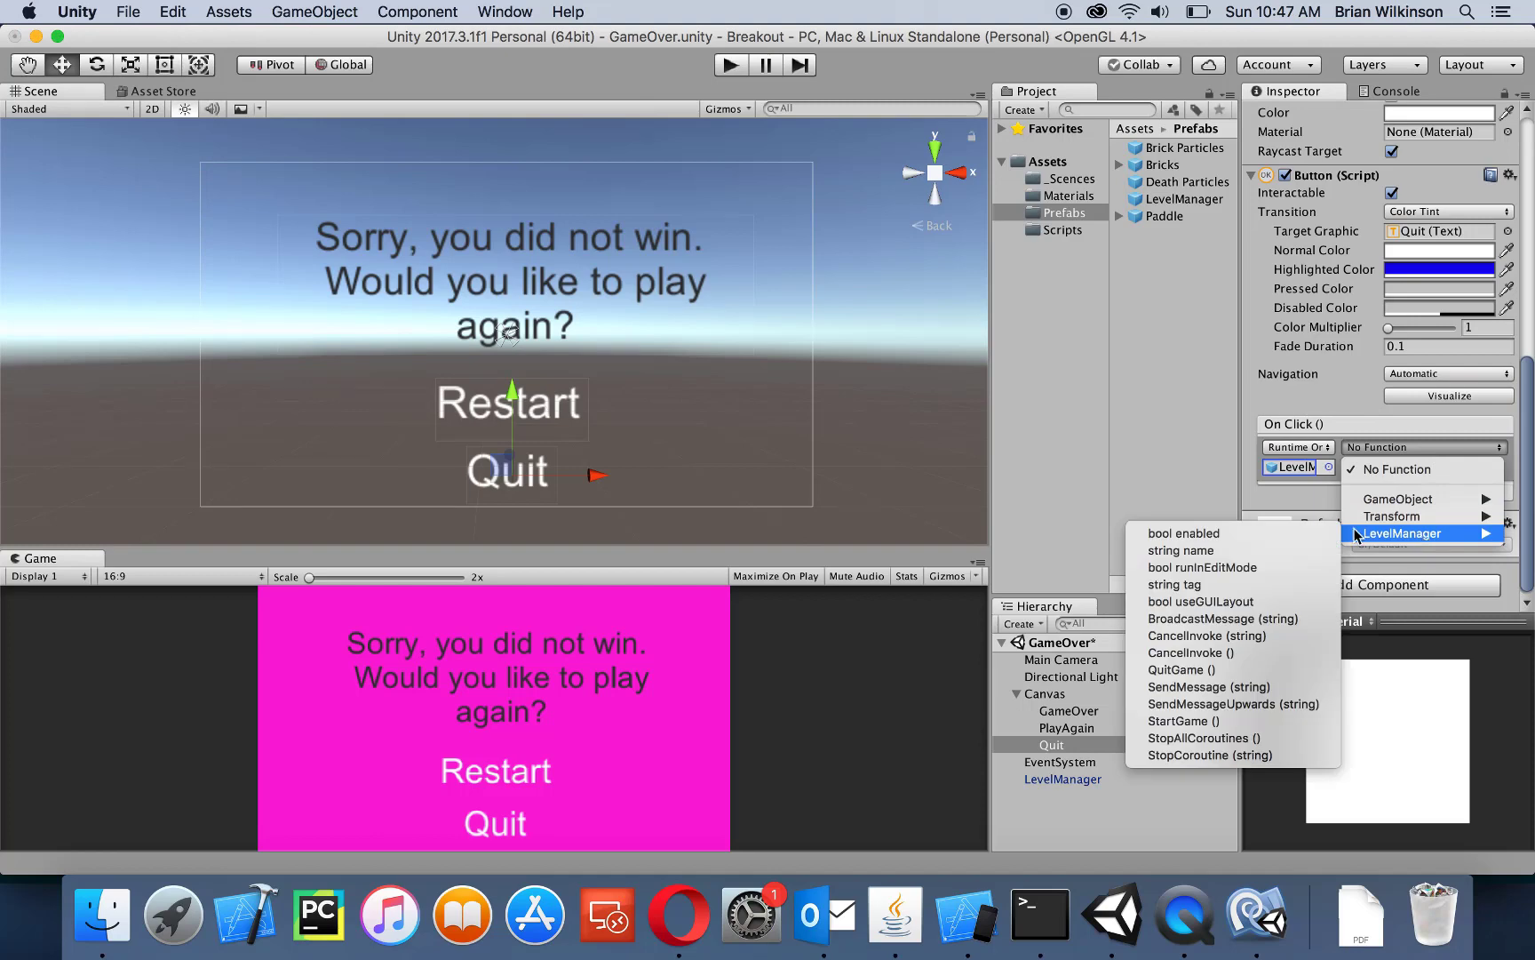
click(1169, 672)
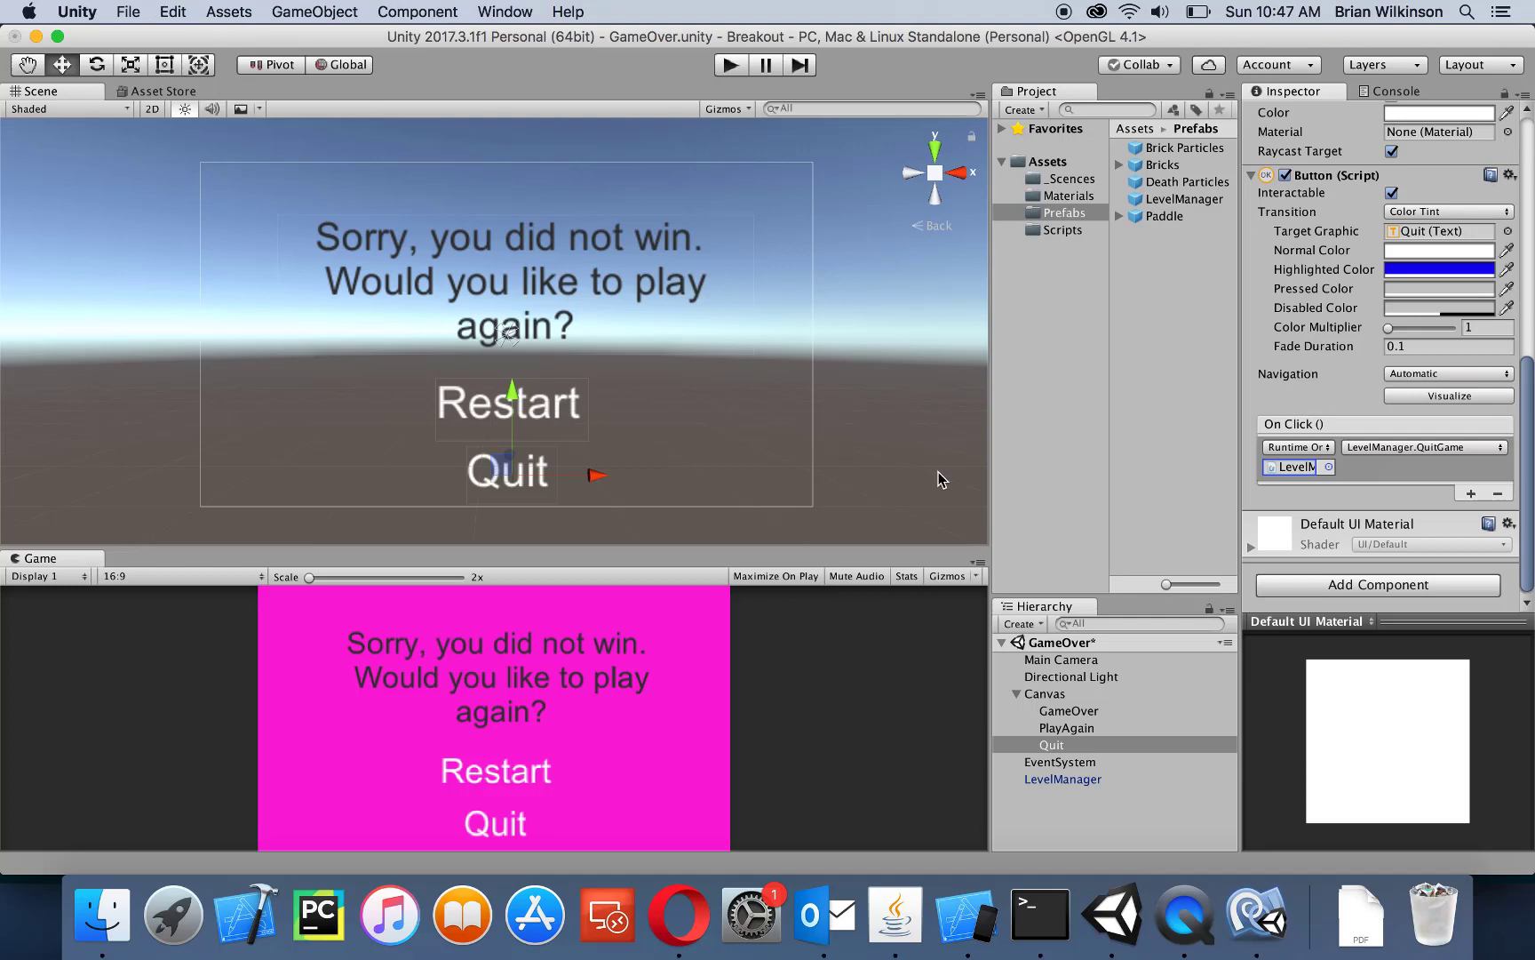
Add the GameOver scene from the _Scences folder to Scenes In Build as scene 2
click(128, 12)
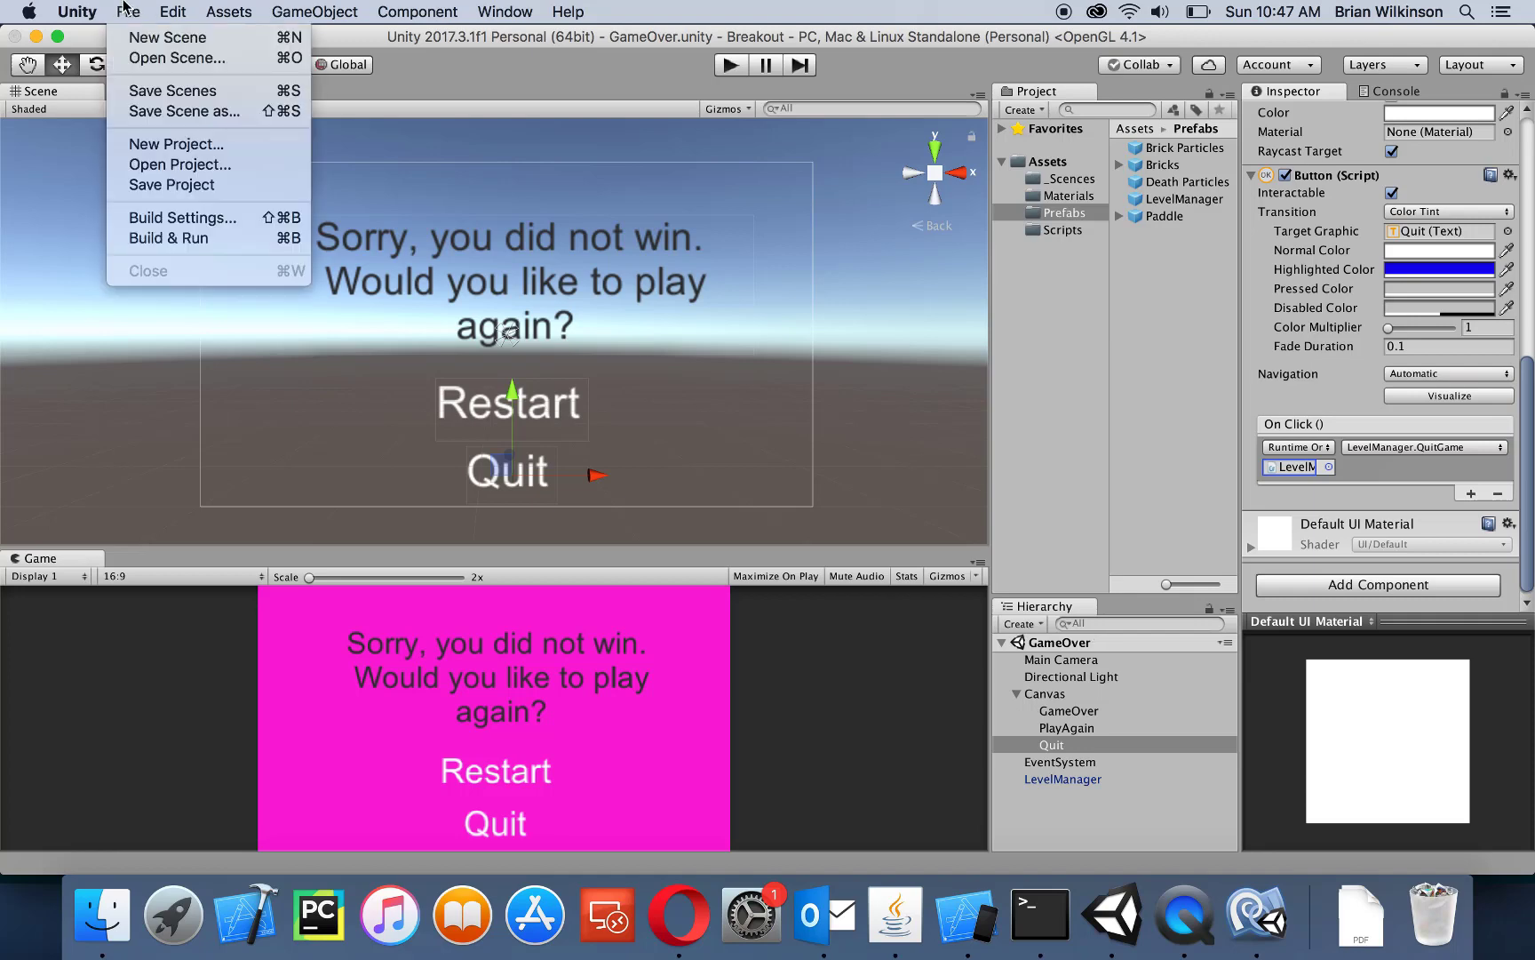
click(169, 218)
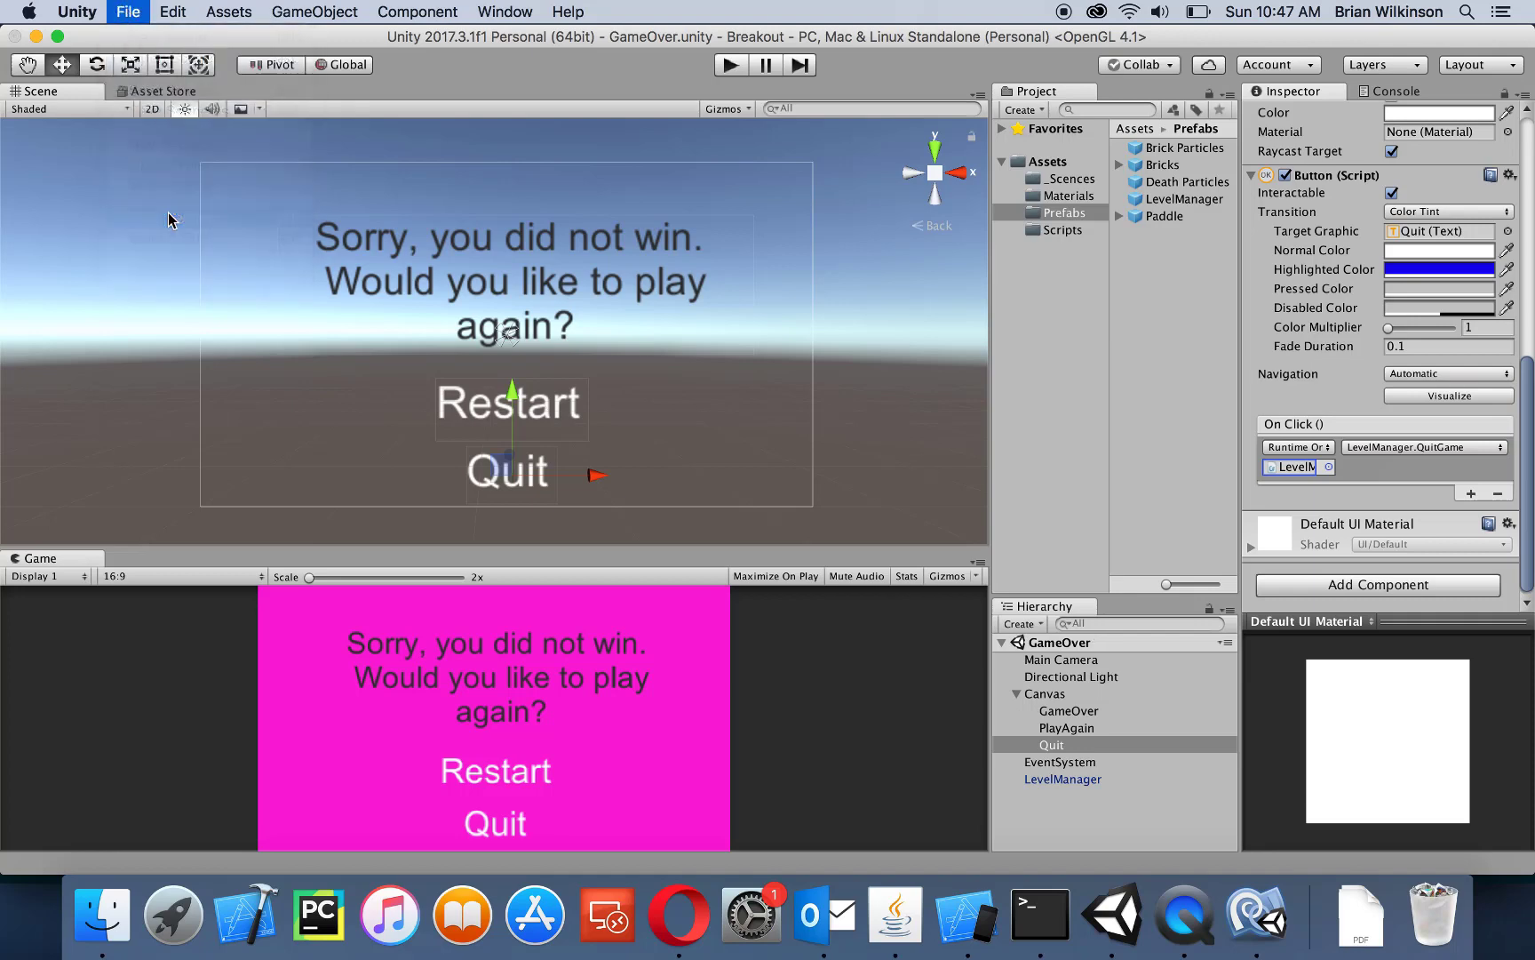
click(1065, 180)
drag(1150, 148, 455, 164)
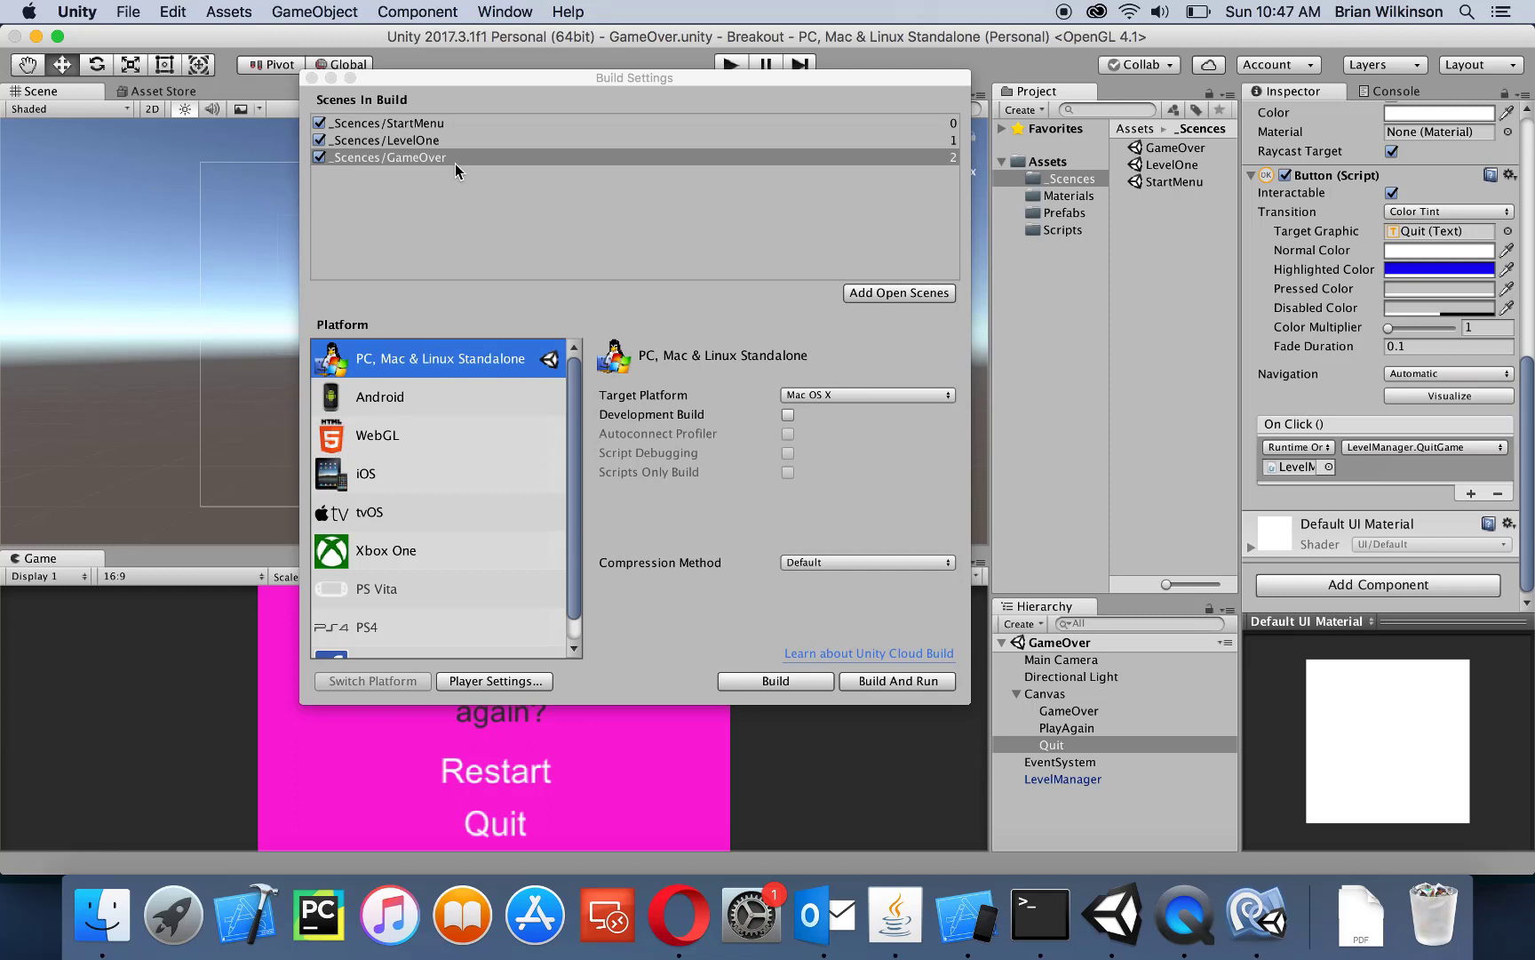
click(312, 78)
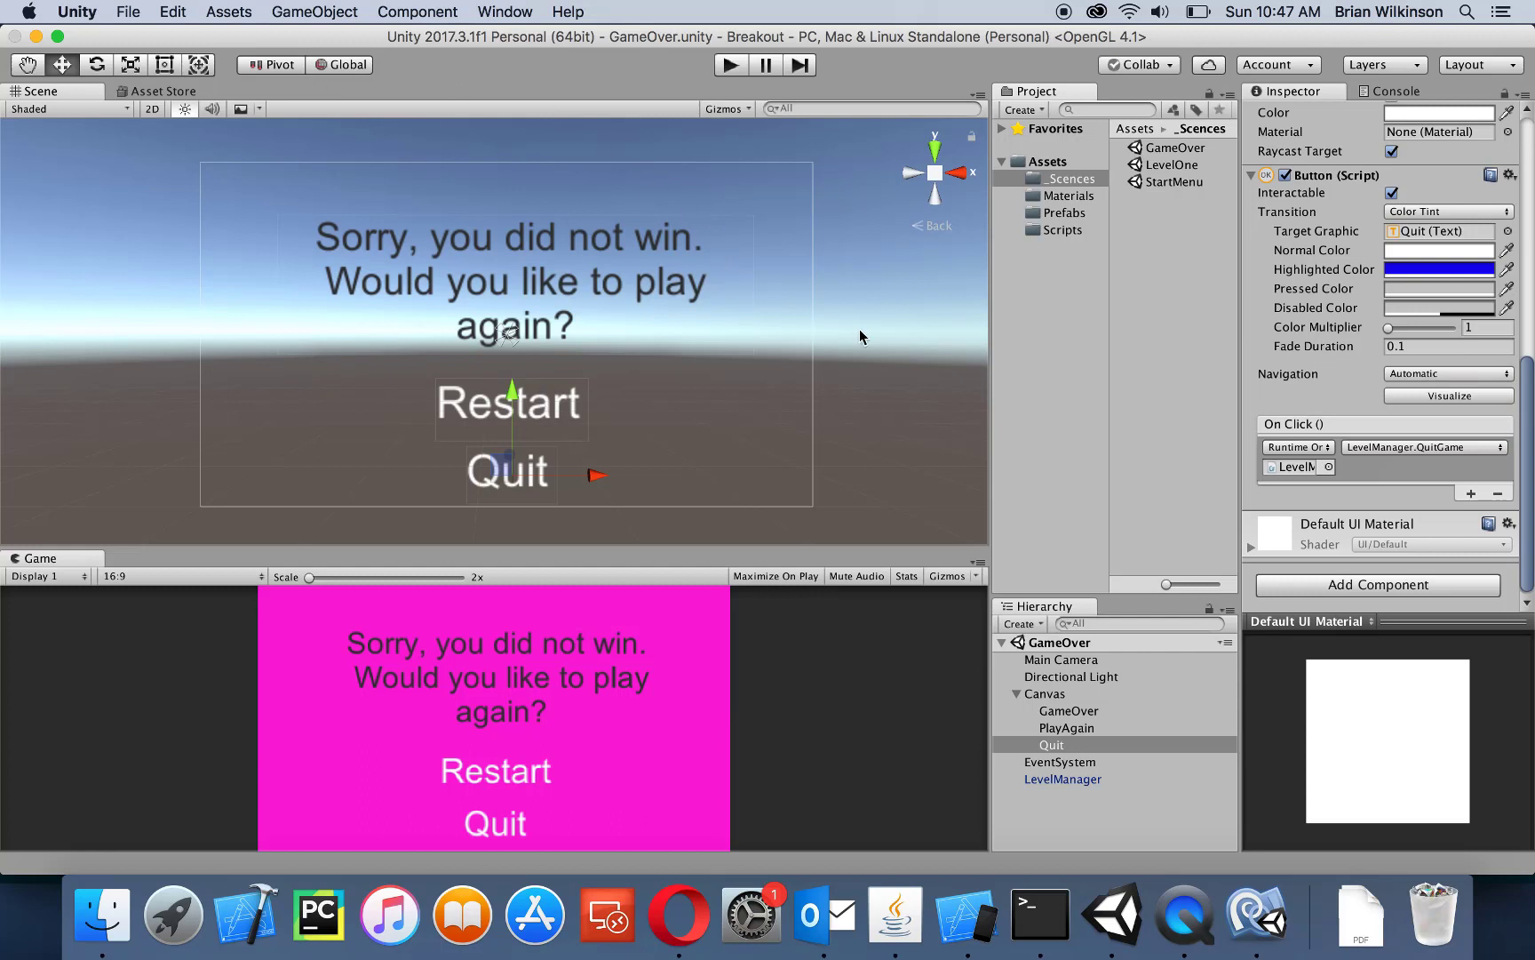
Open the LevelOne scene and open the GameManager's GM.cs script via Edit Script
double_click(1173, 165)
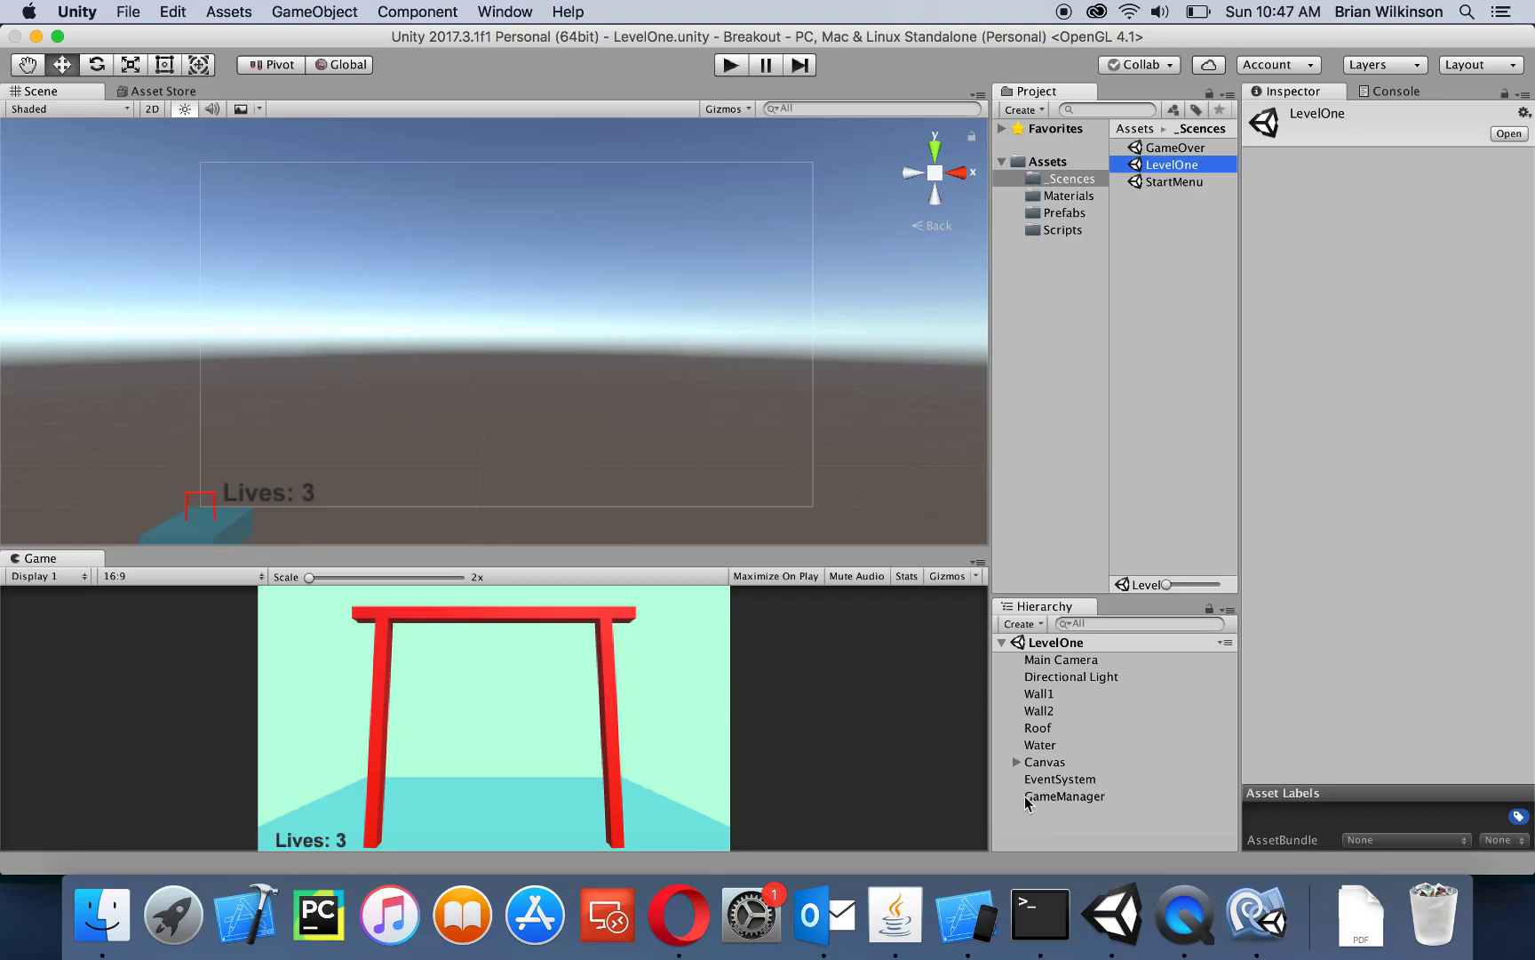
click(1066, 797)
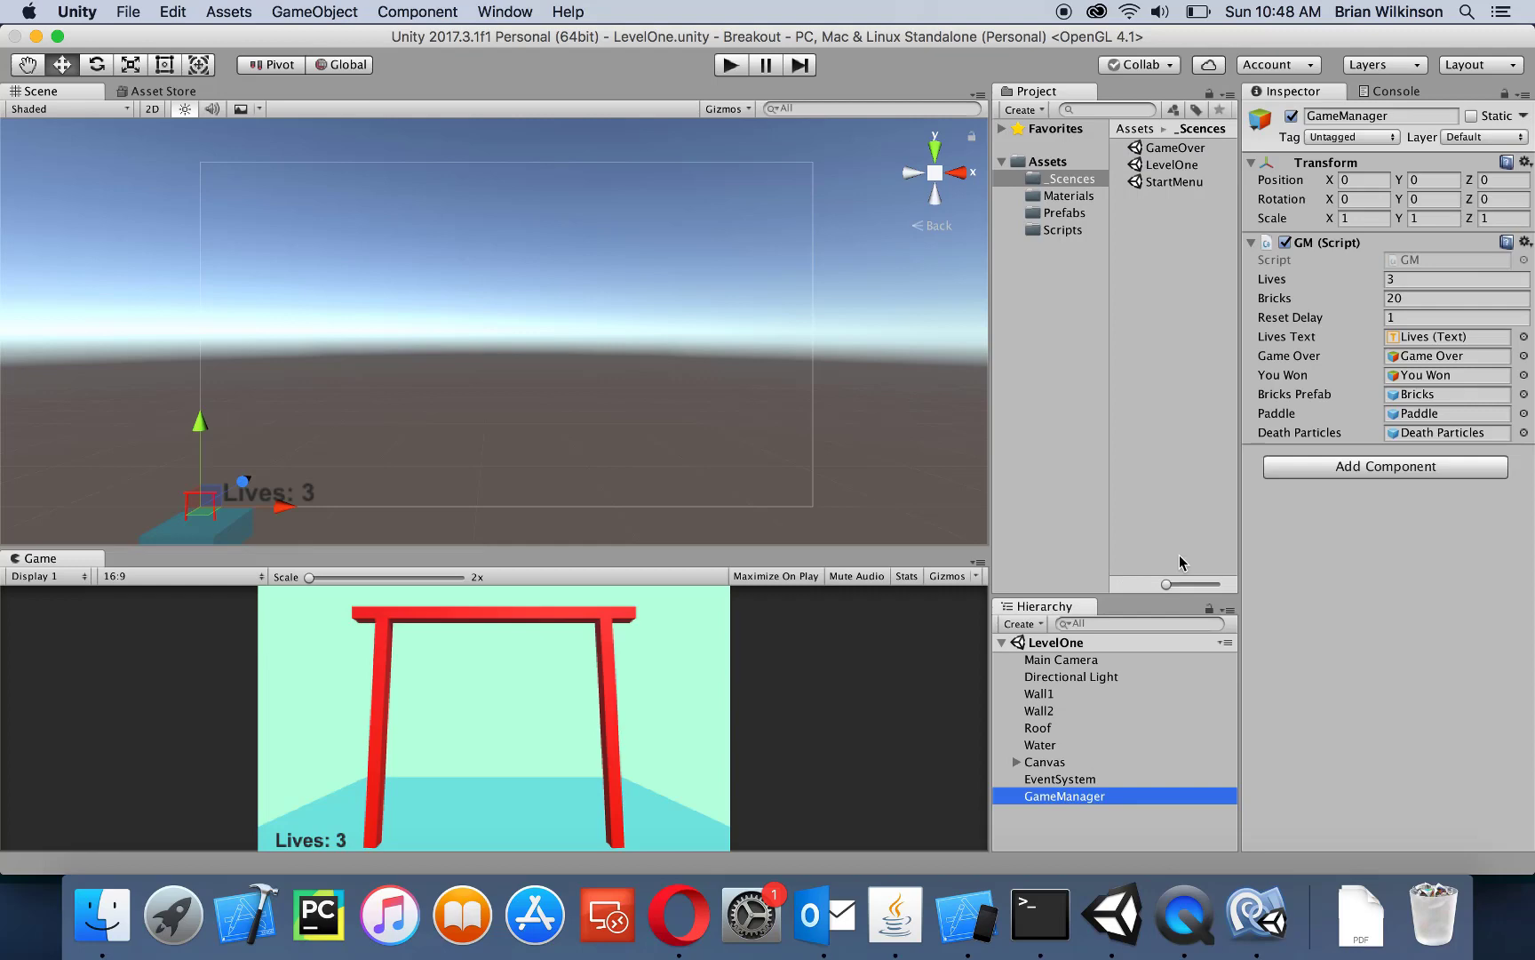
click(1525, 243)
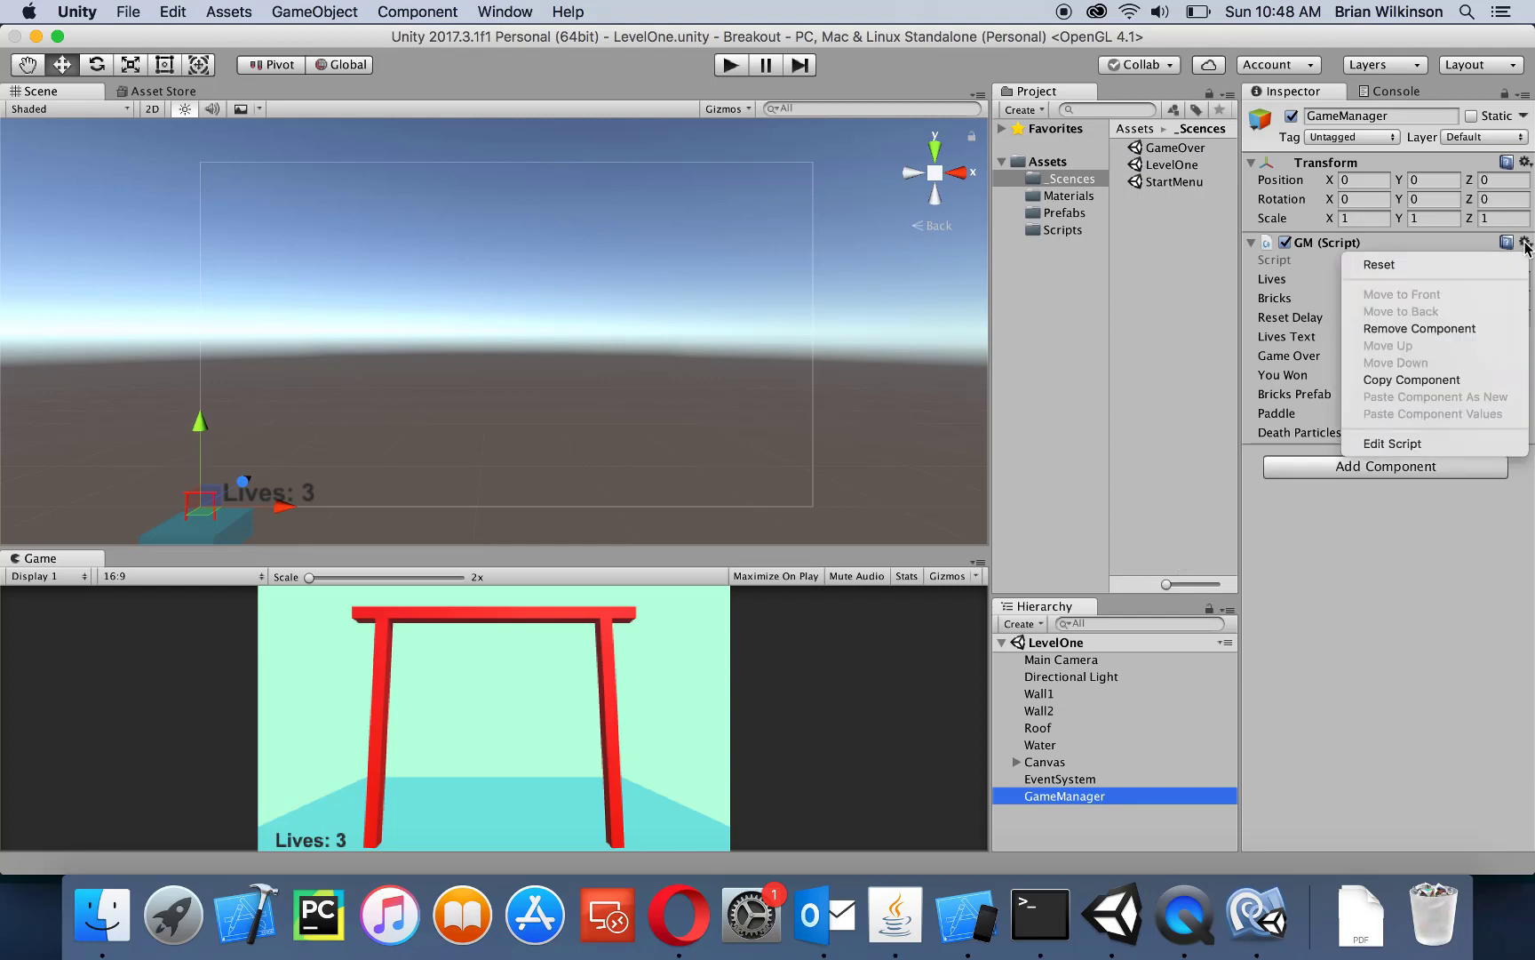
click(1386, 442)
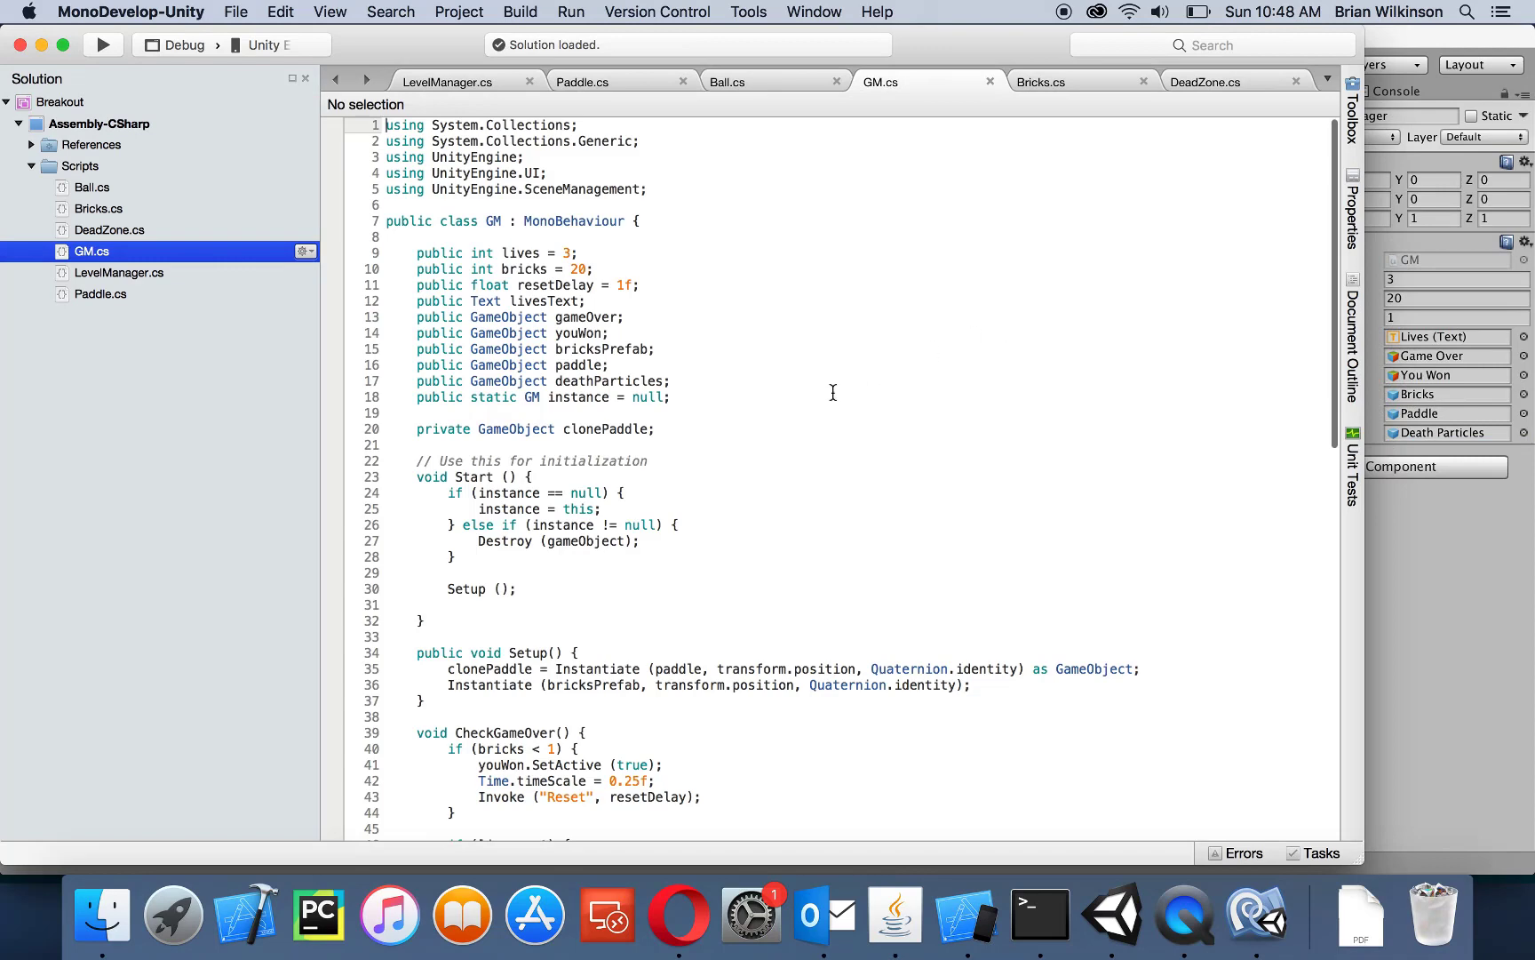
Comment out the old game-over lines 47–49 in CheckGameOver with //
scroll(832, 391, down, 5)
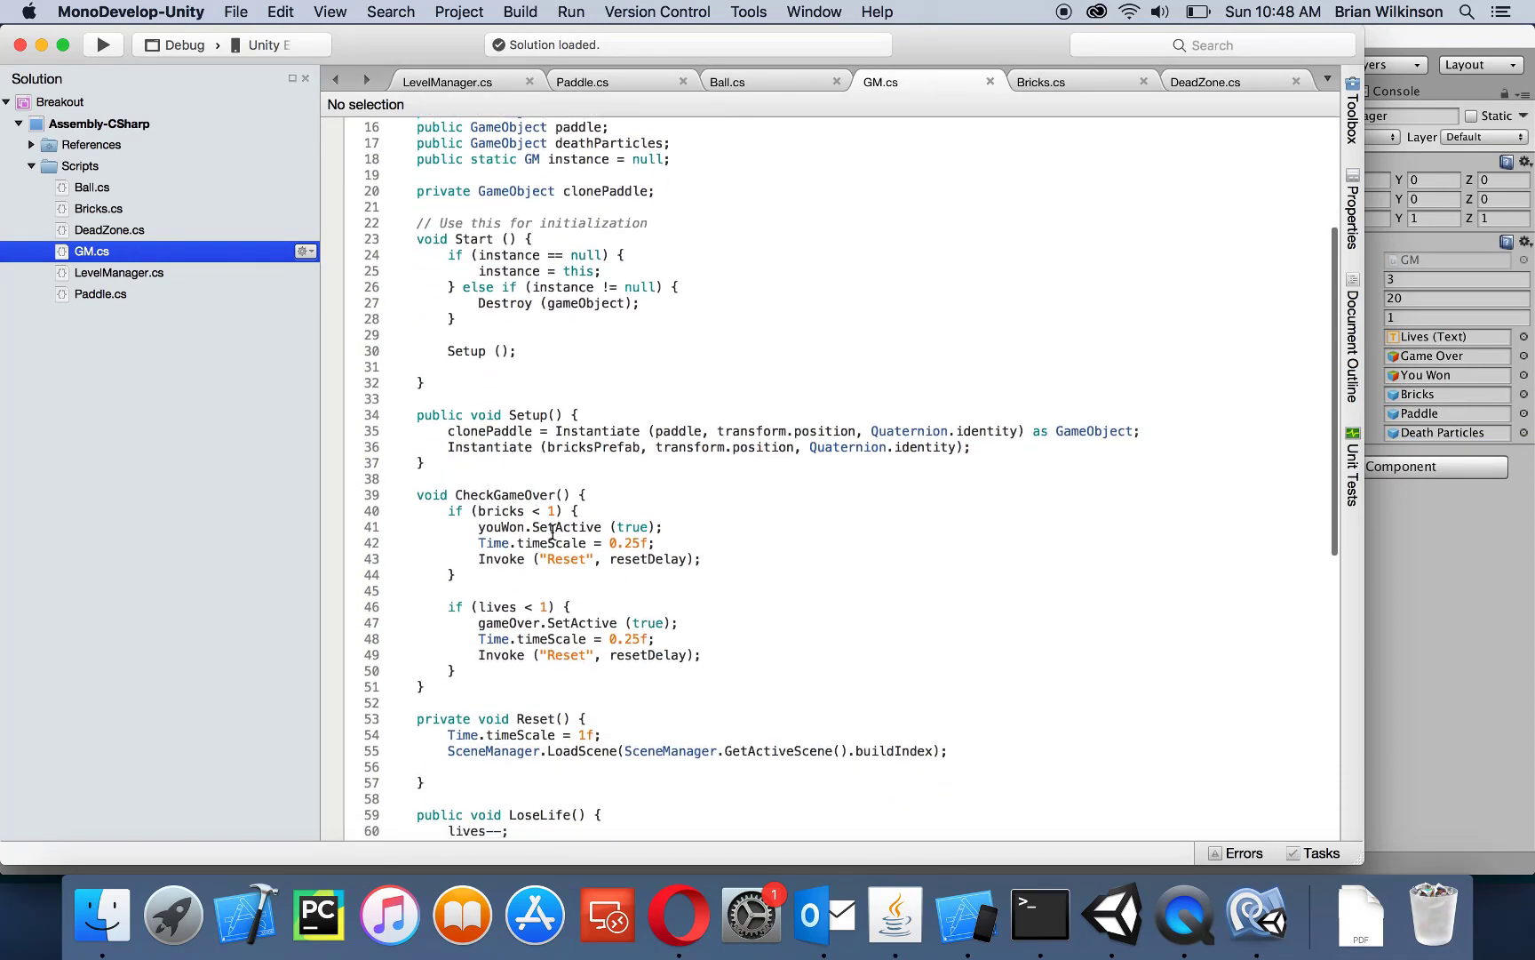
click(477, 622)
text(//)
click(478, 639)
text(//)
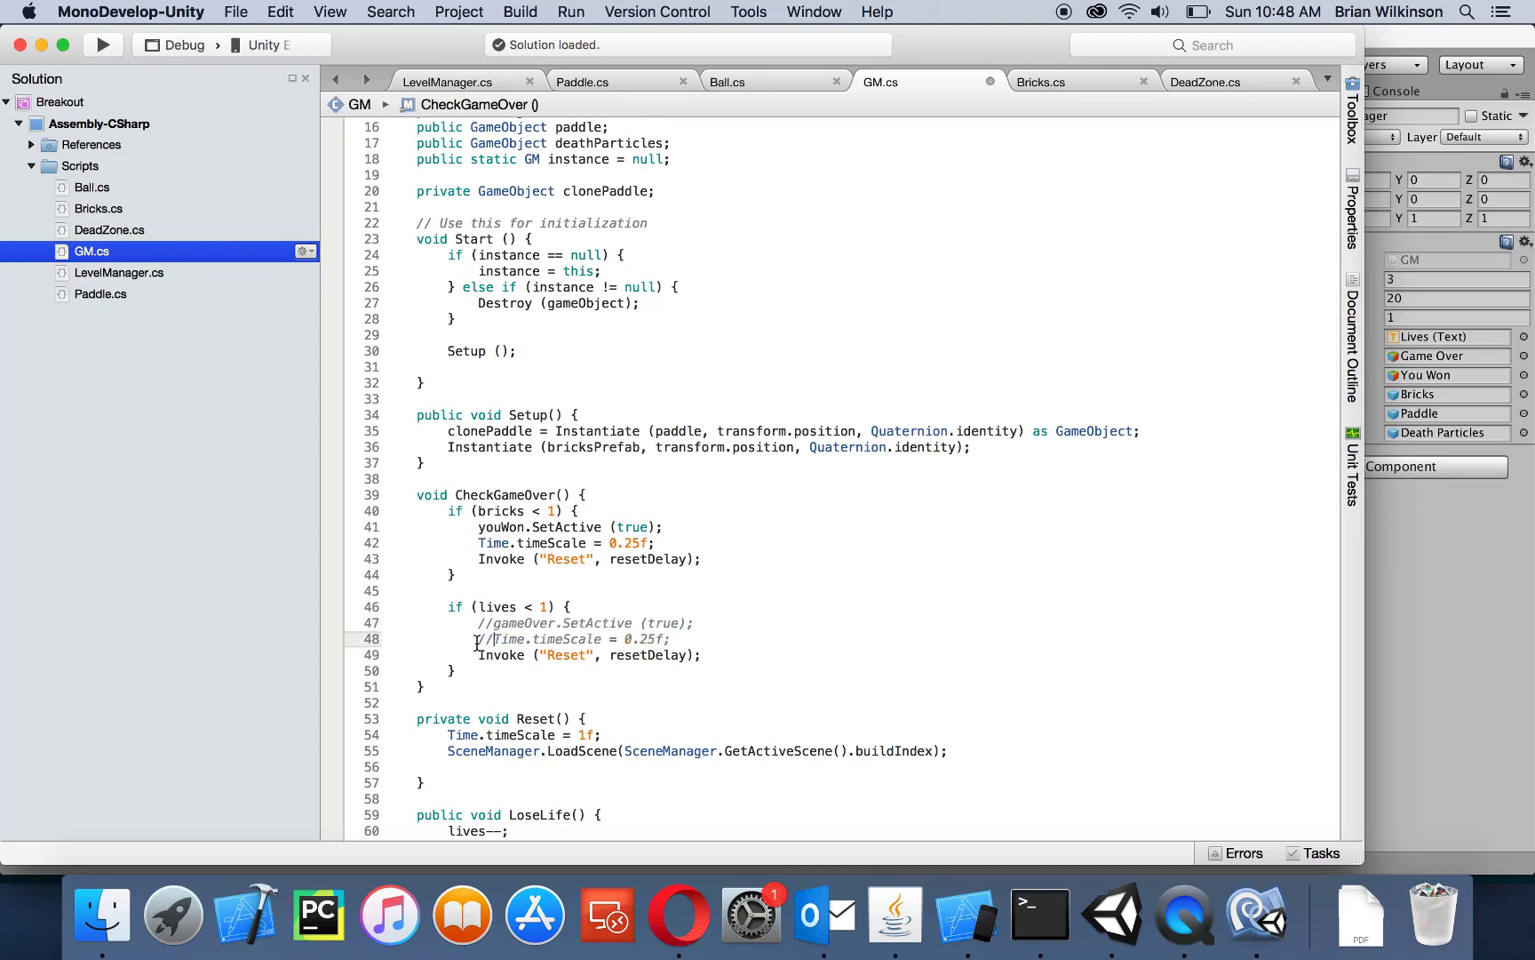
click(478, 654)
text(//)
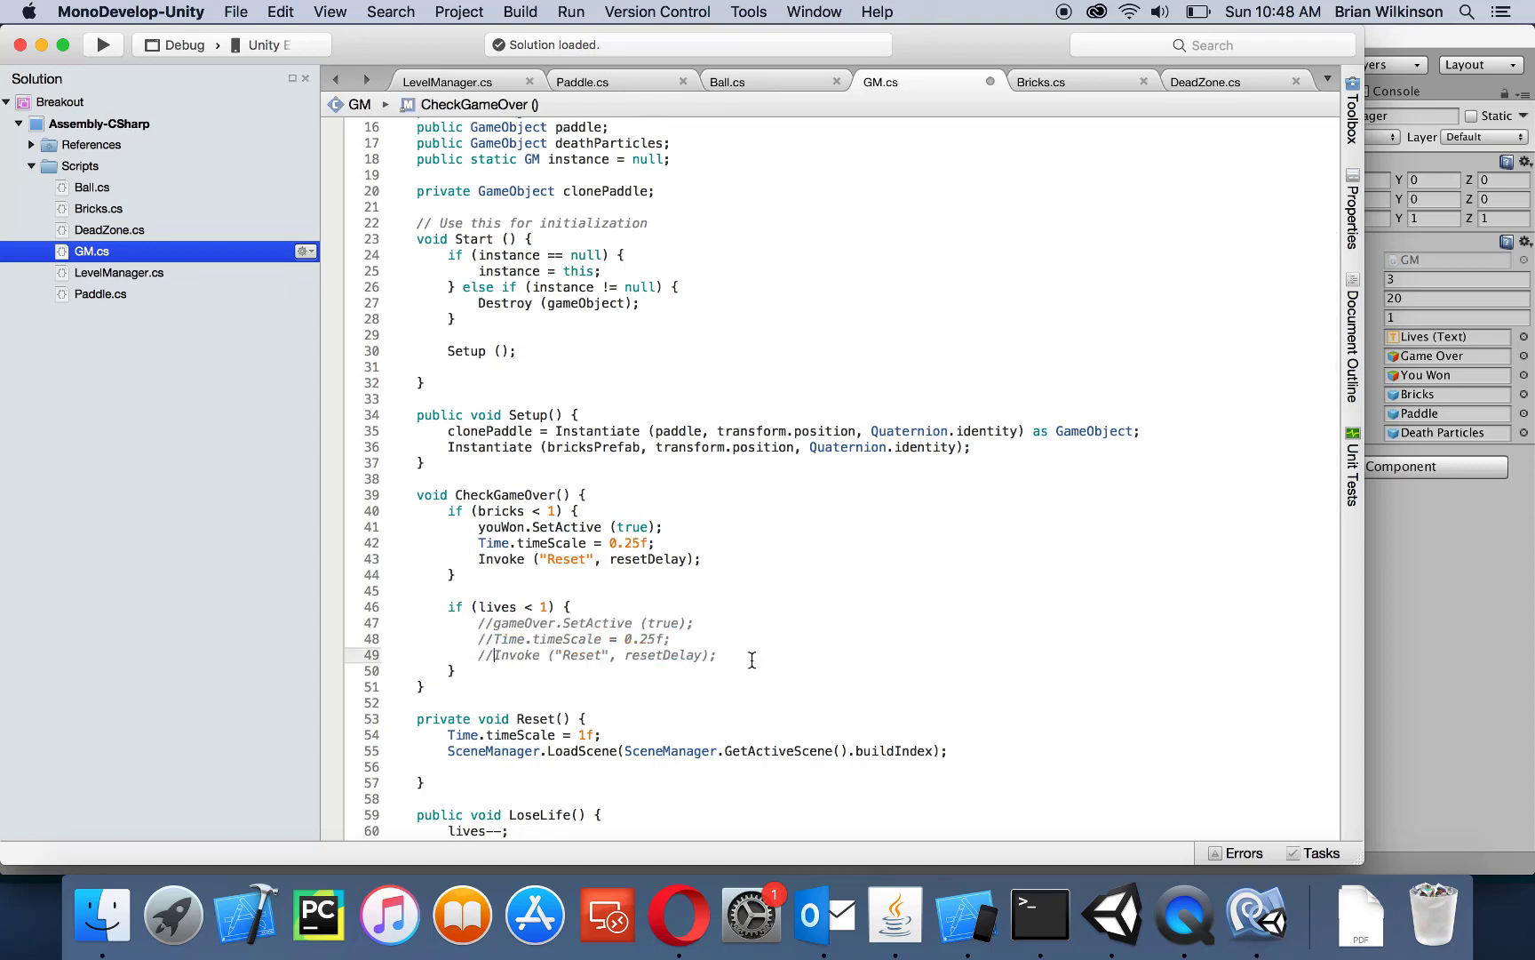
Add SceneManager.LoadScene("GameOver"); on a new line 50 and save GM.cs
key(Return)
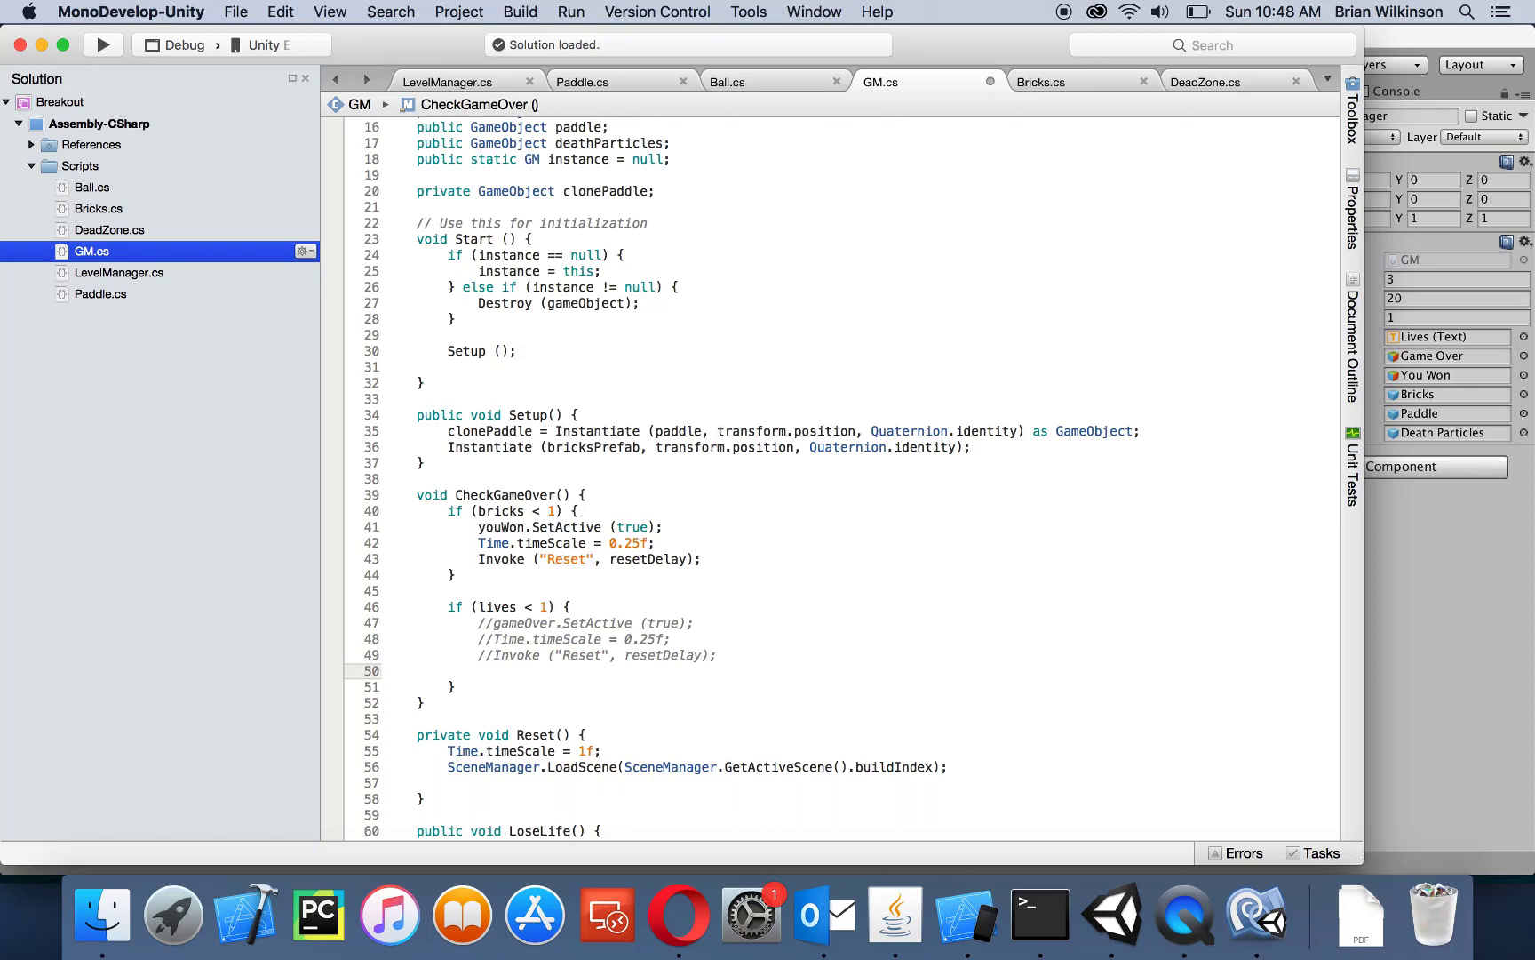
text(Sce)
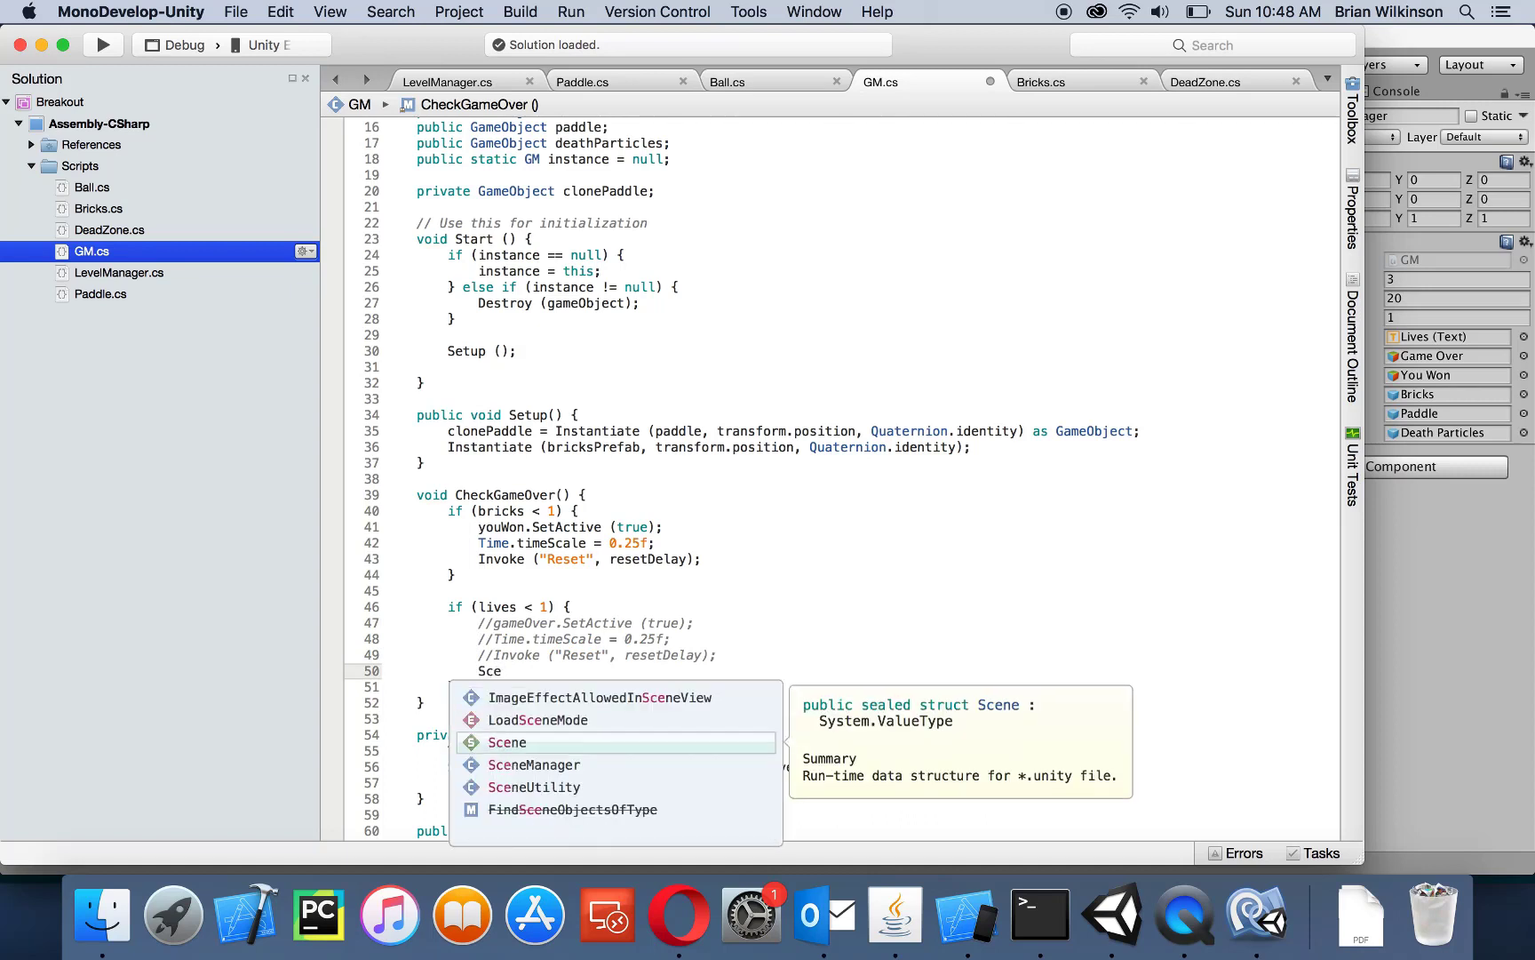
key(Down)
key(Return)
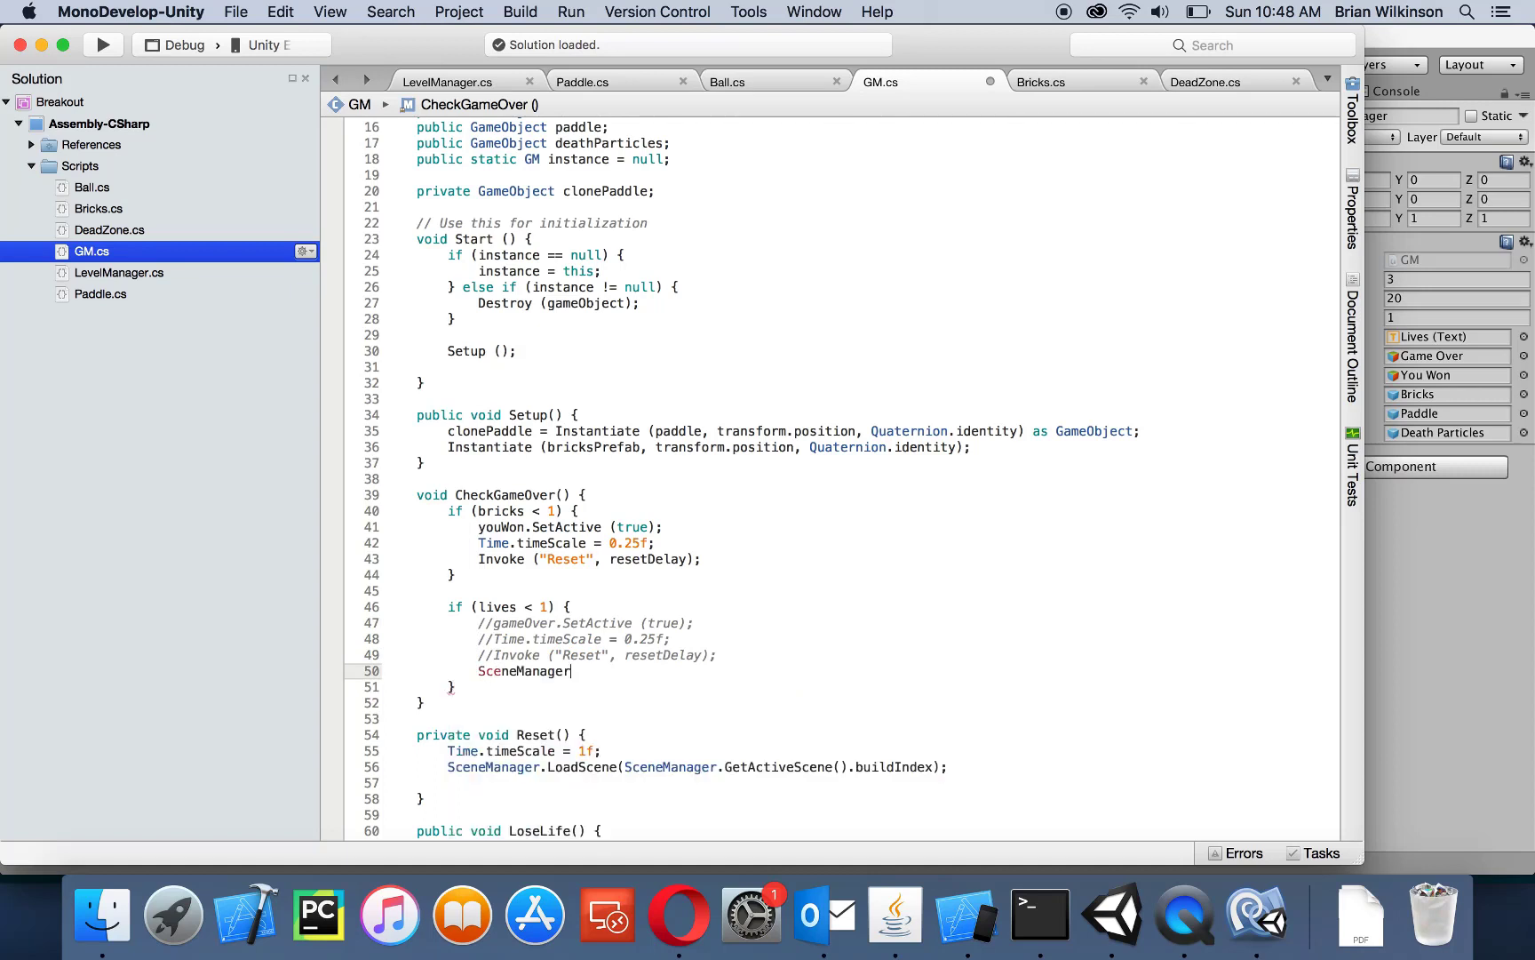
text(.Load)
key(Return)
text(("Game)
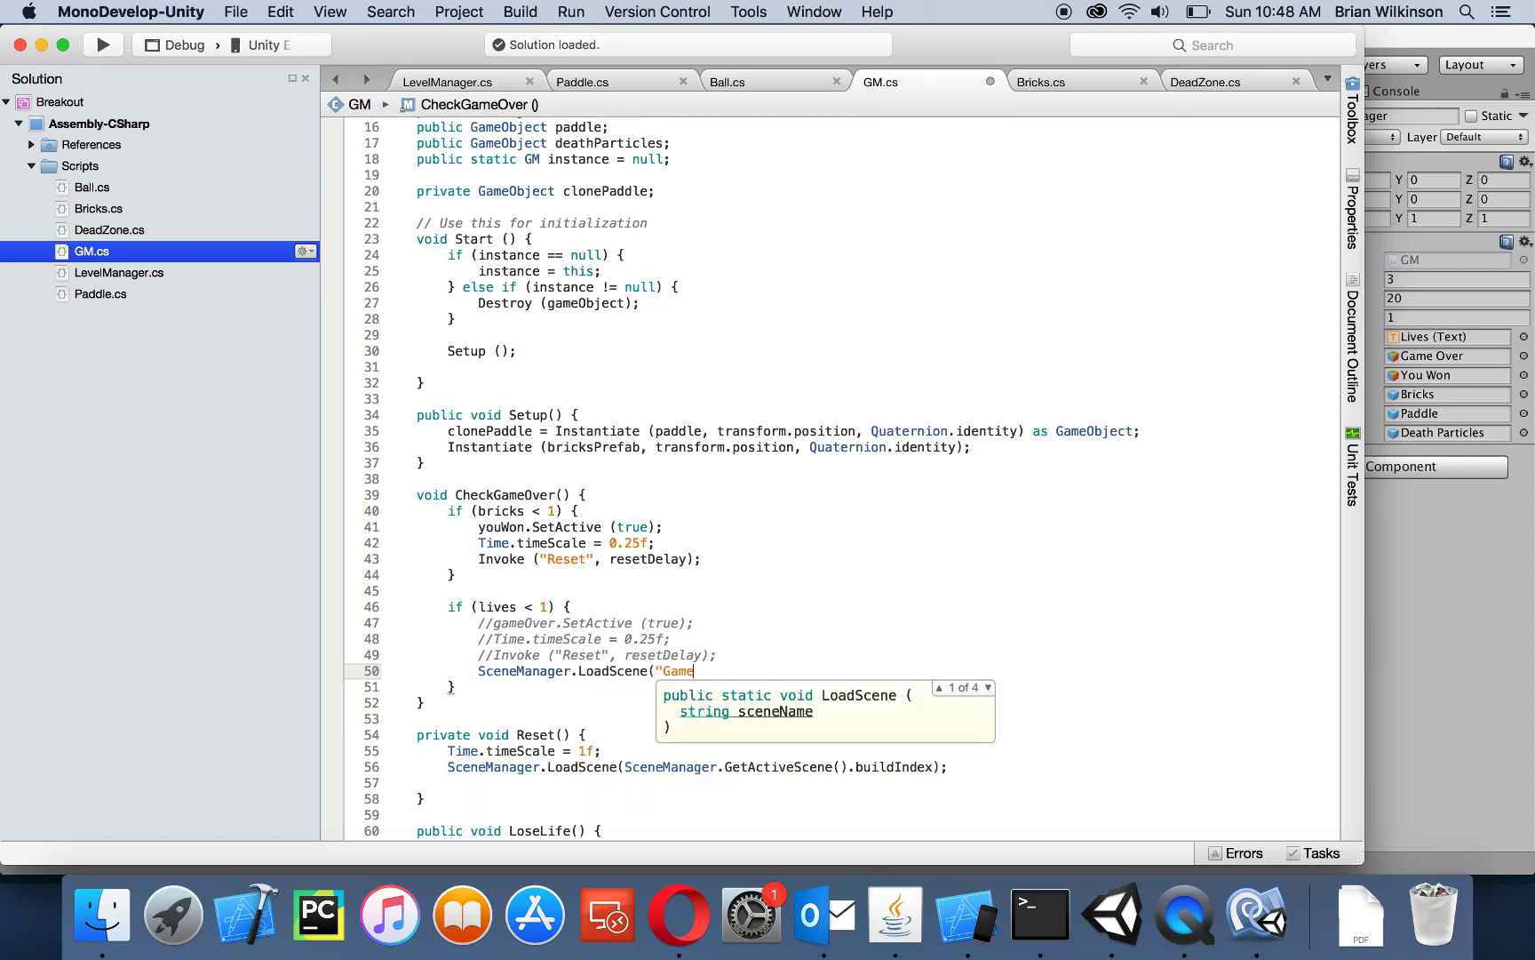
text(Over");)
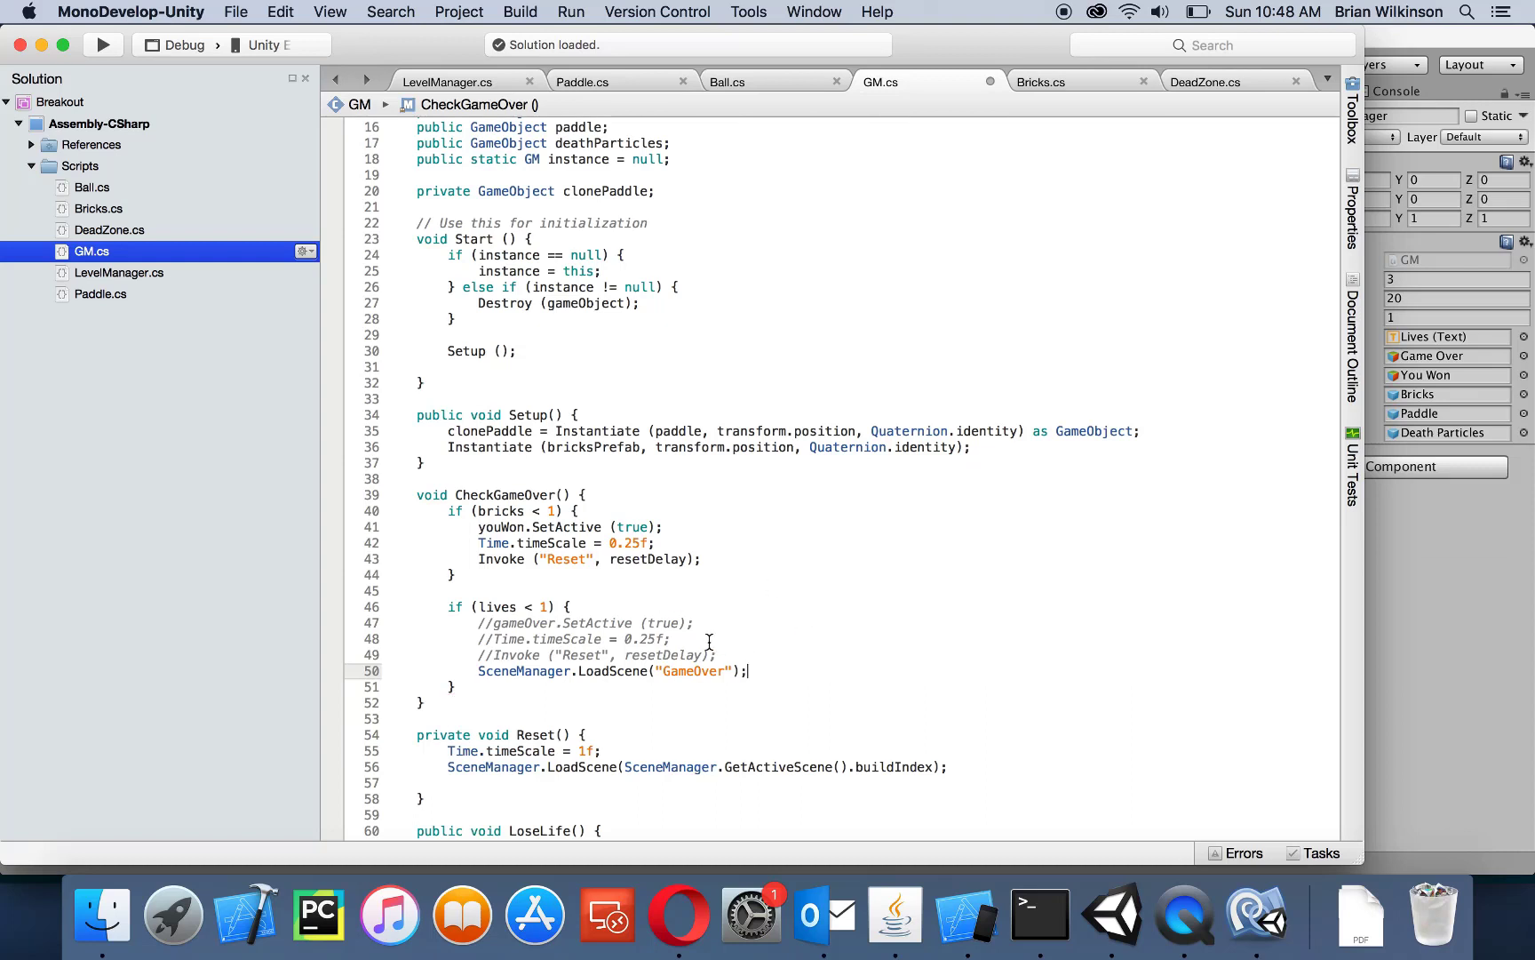
key(super+s)
Play LevelOne, lose all three lives to reach GameOver, then Restart back into LevelOne
click(1382, 34)
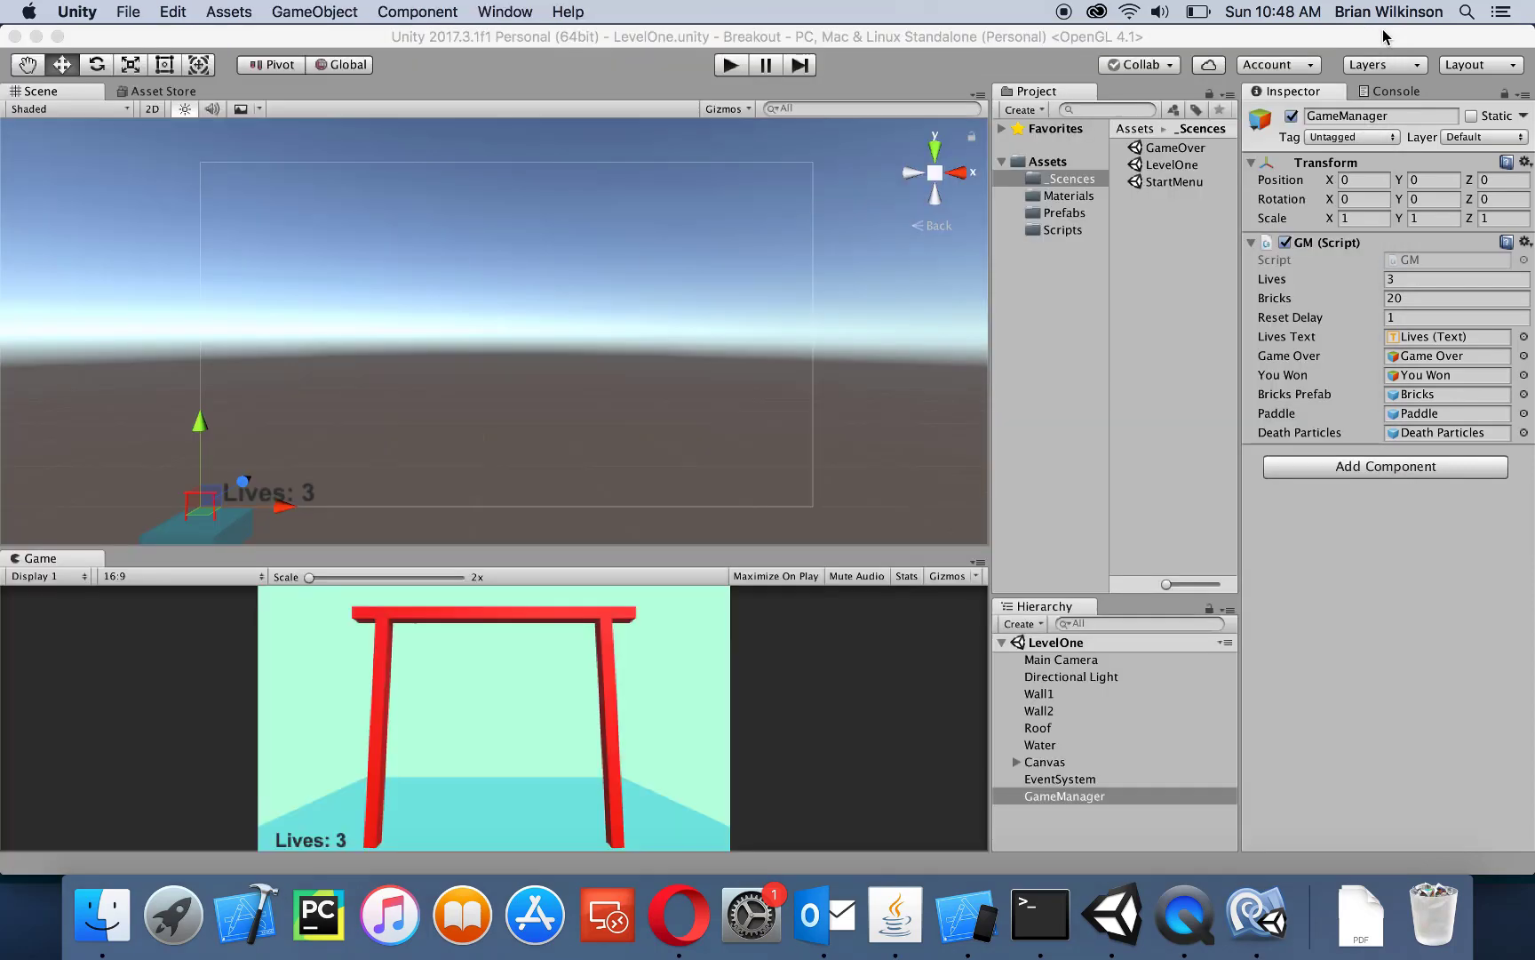
click(730, 70)
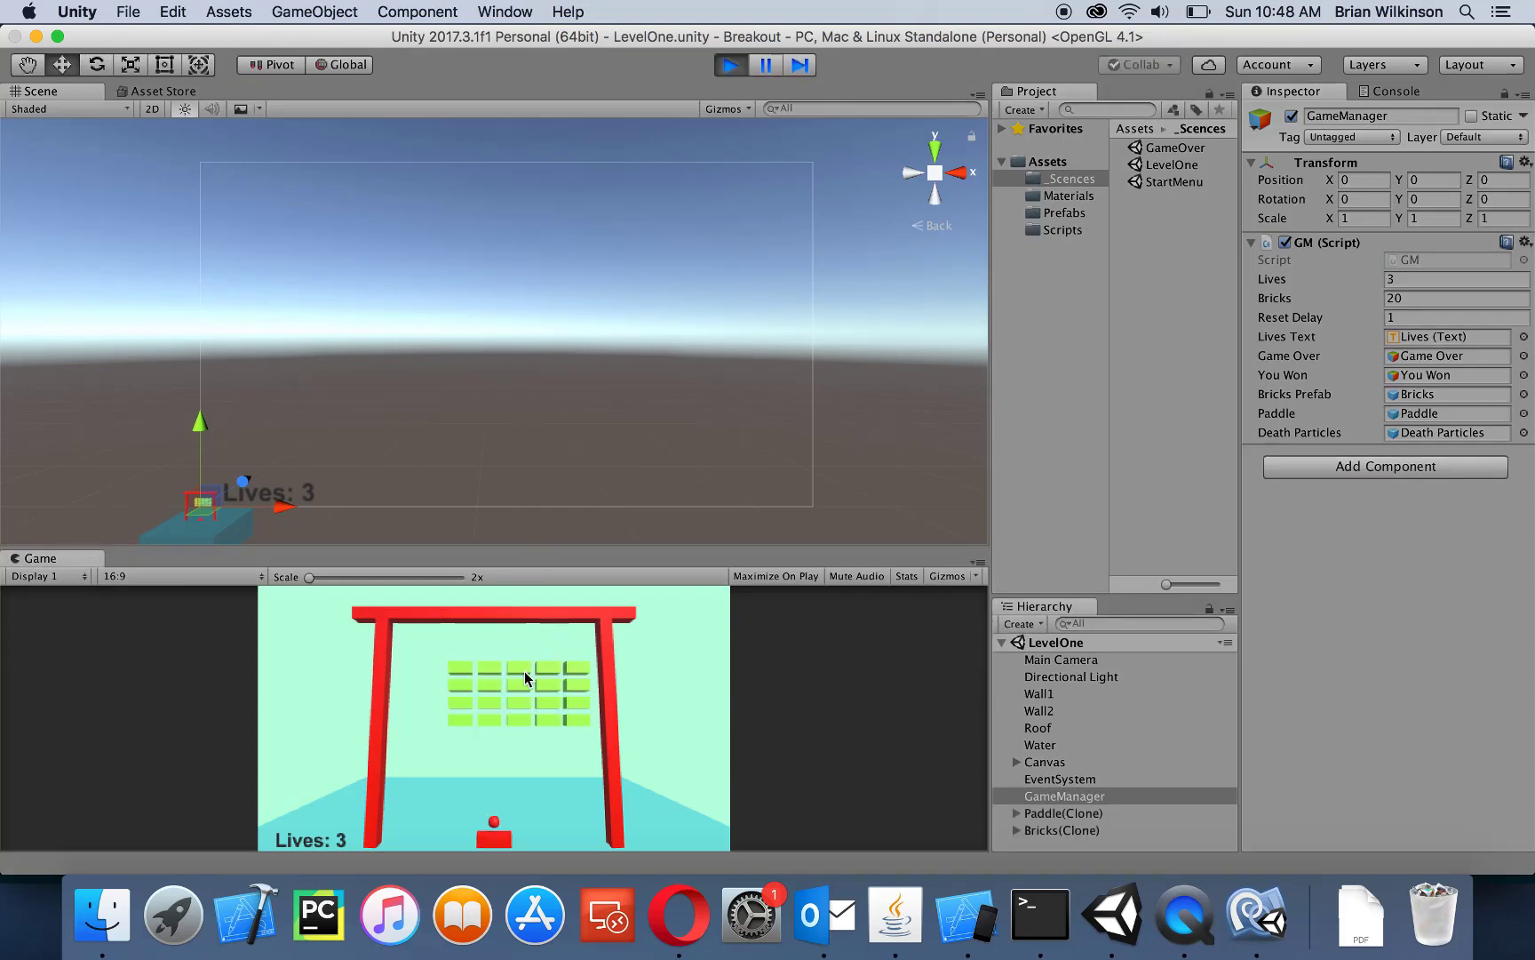
click(464, 804)
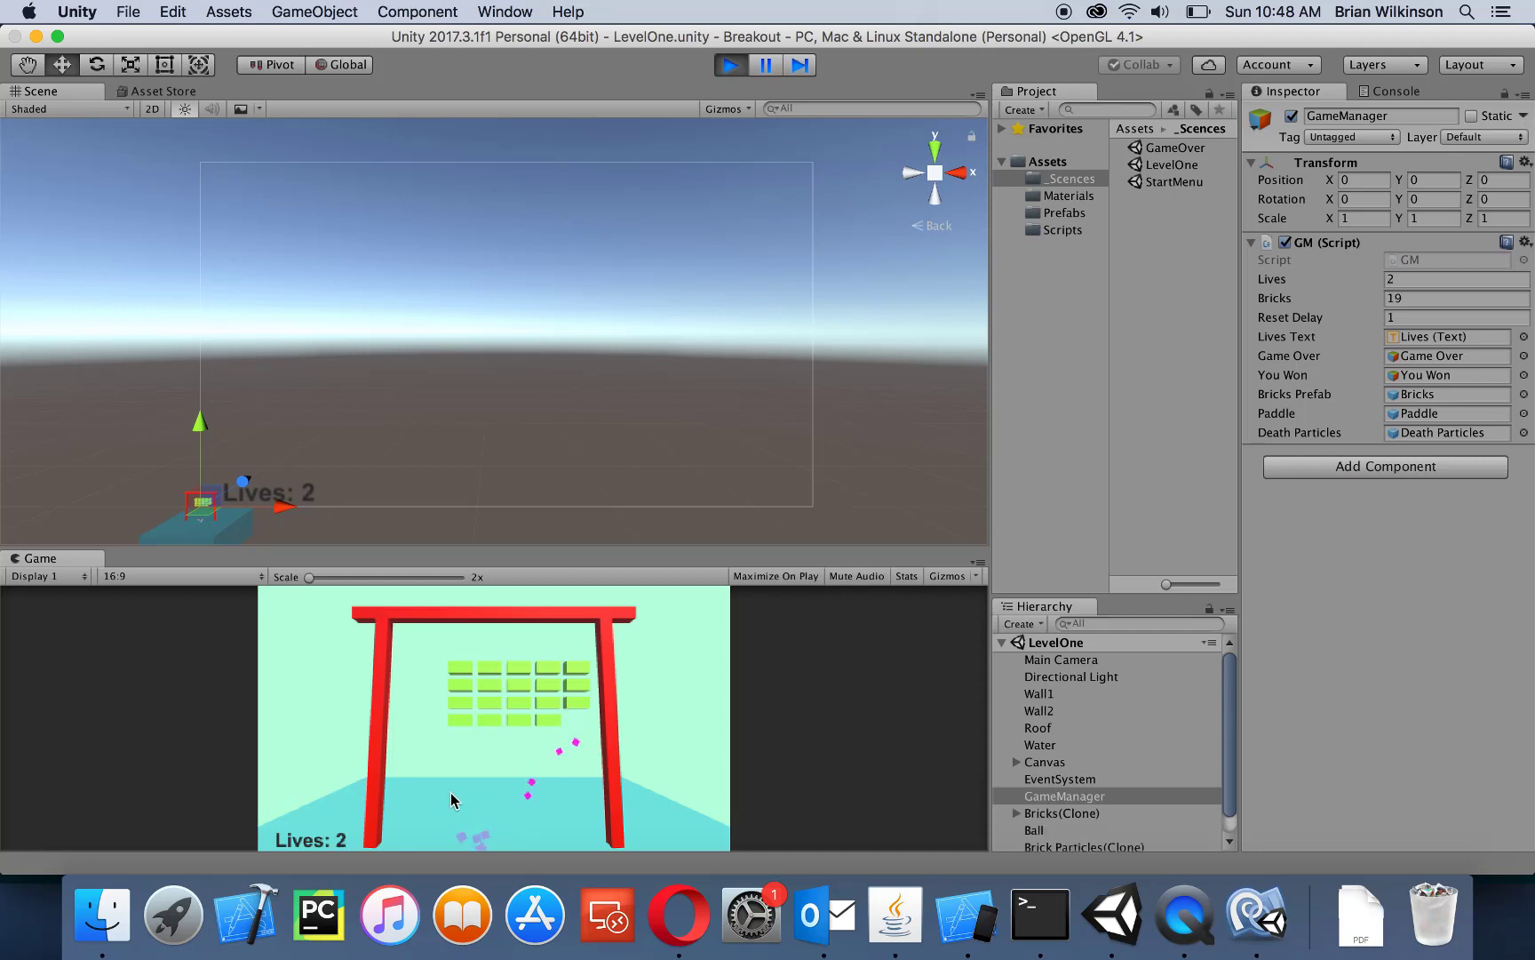
click(449, 792)
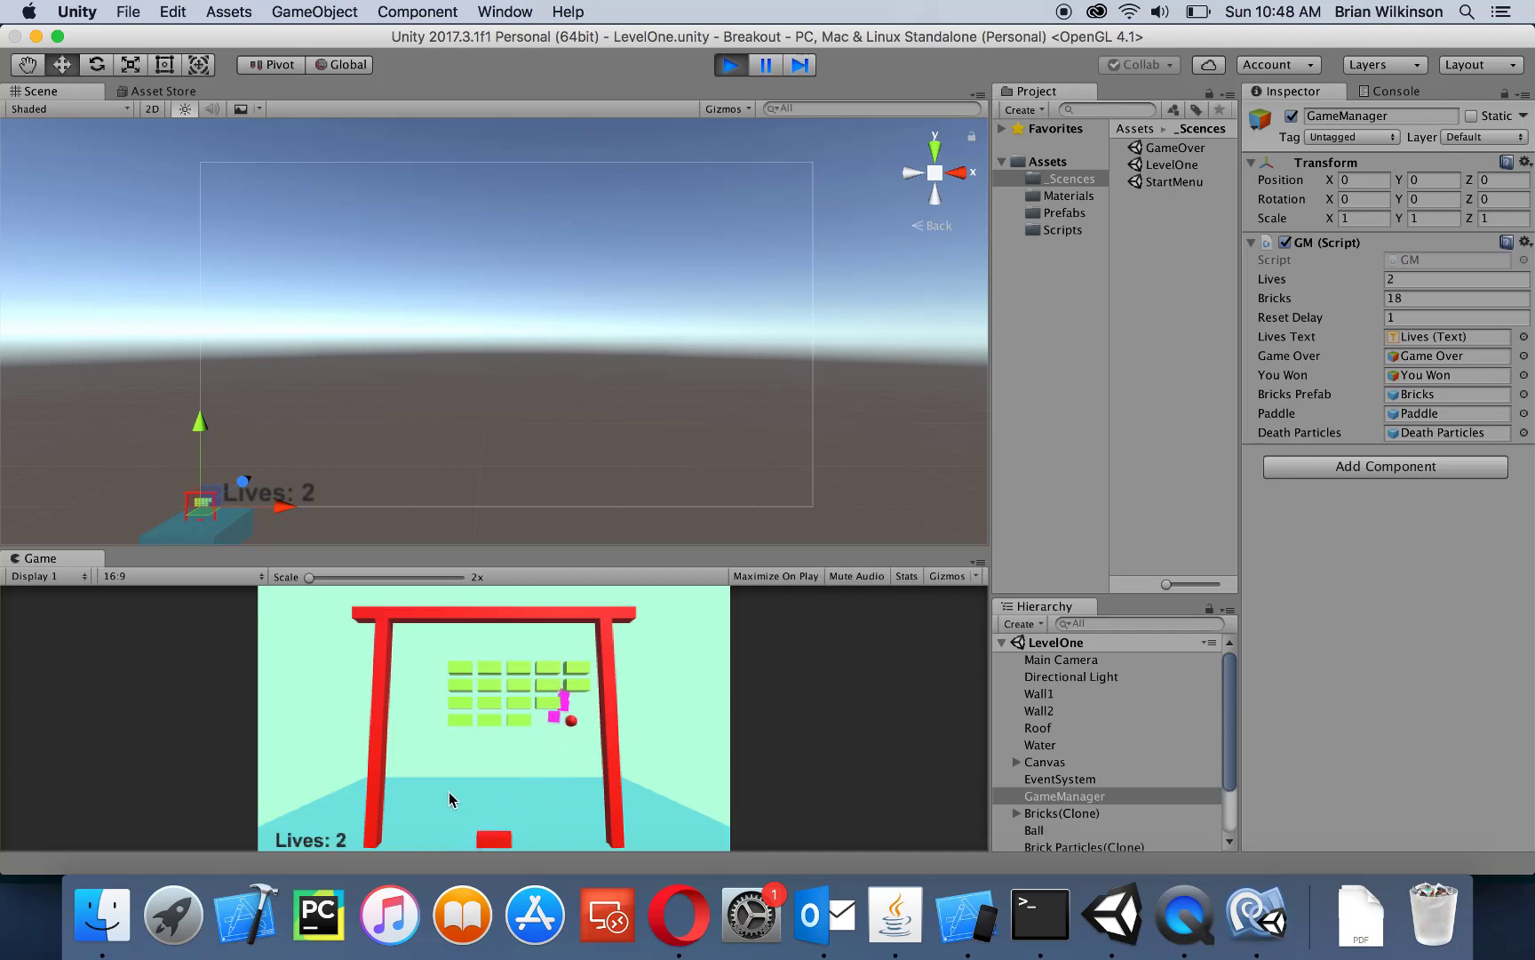
key(Right)
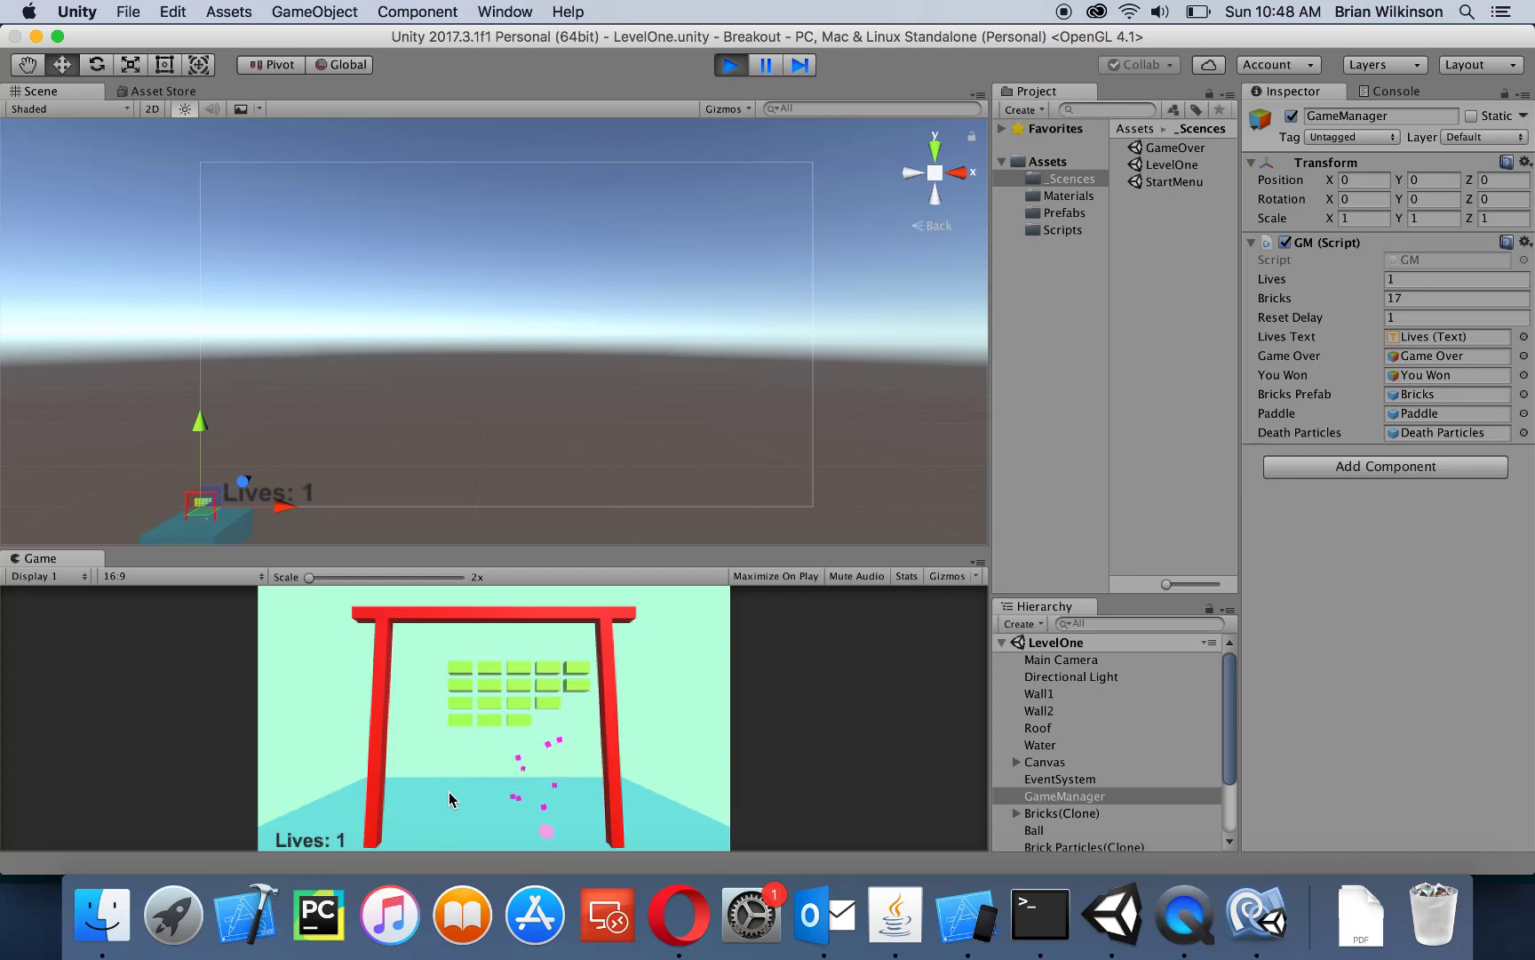
click(449, 798)
key(Left)
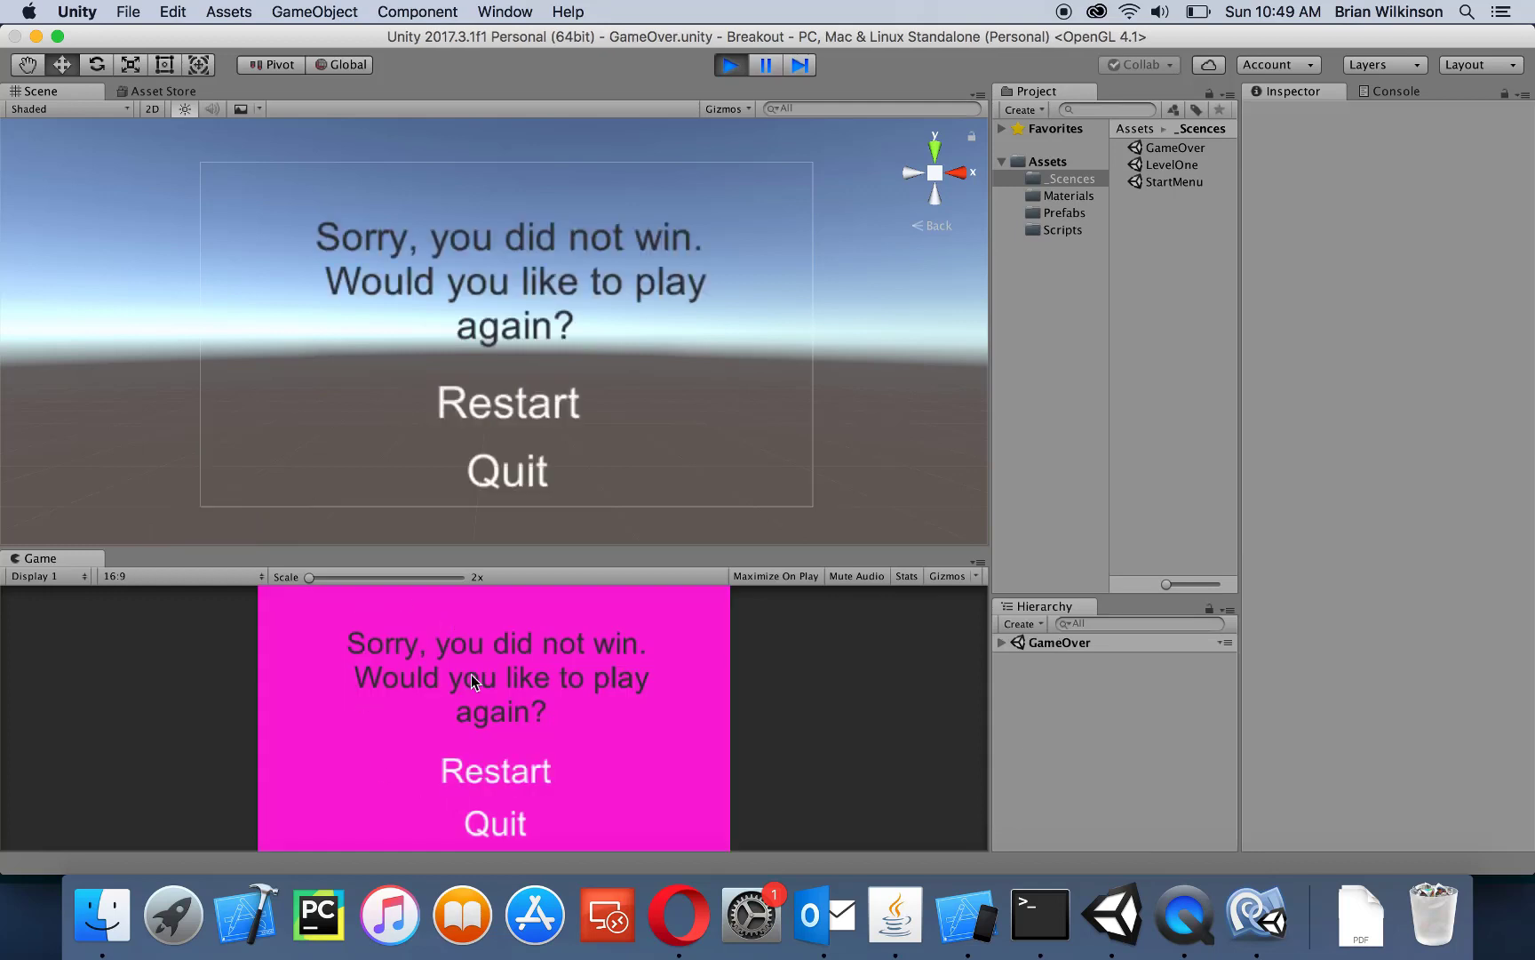
click(523, 781)
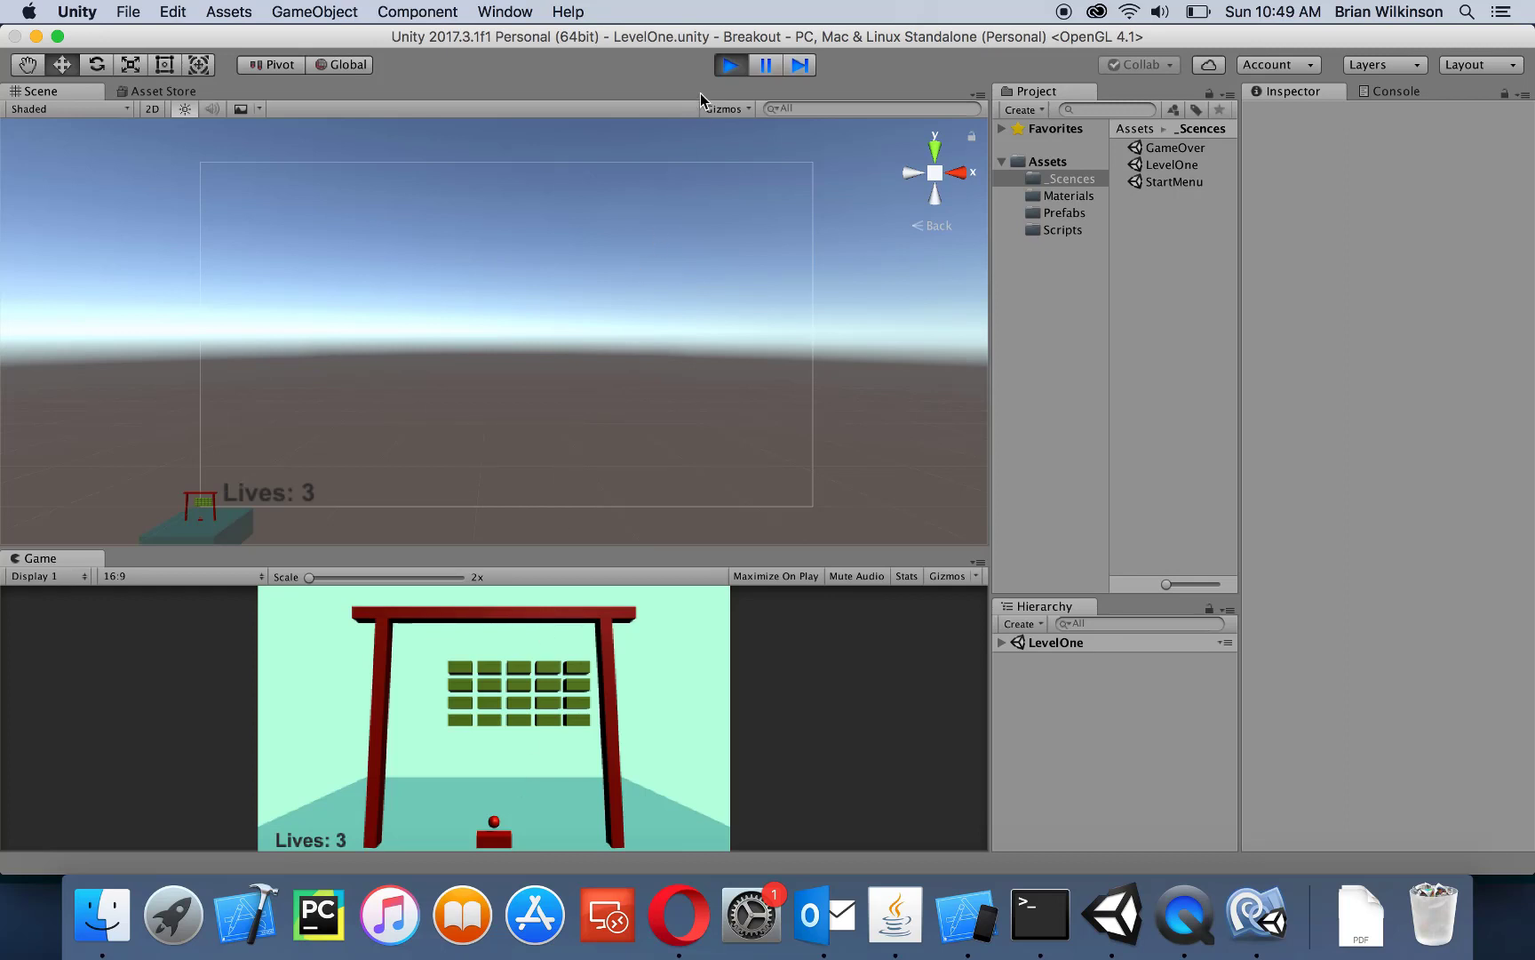
Stop play mode and Build & Run the game as a standalone app named TestQuit
click(729, 68)
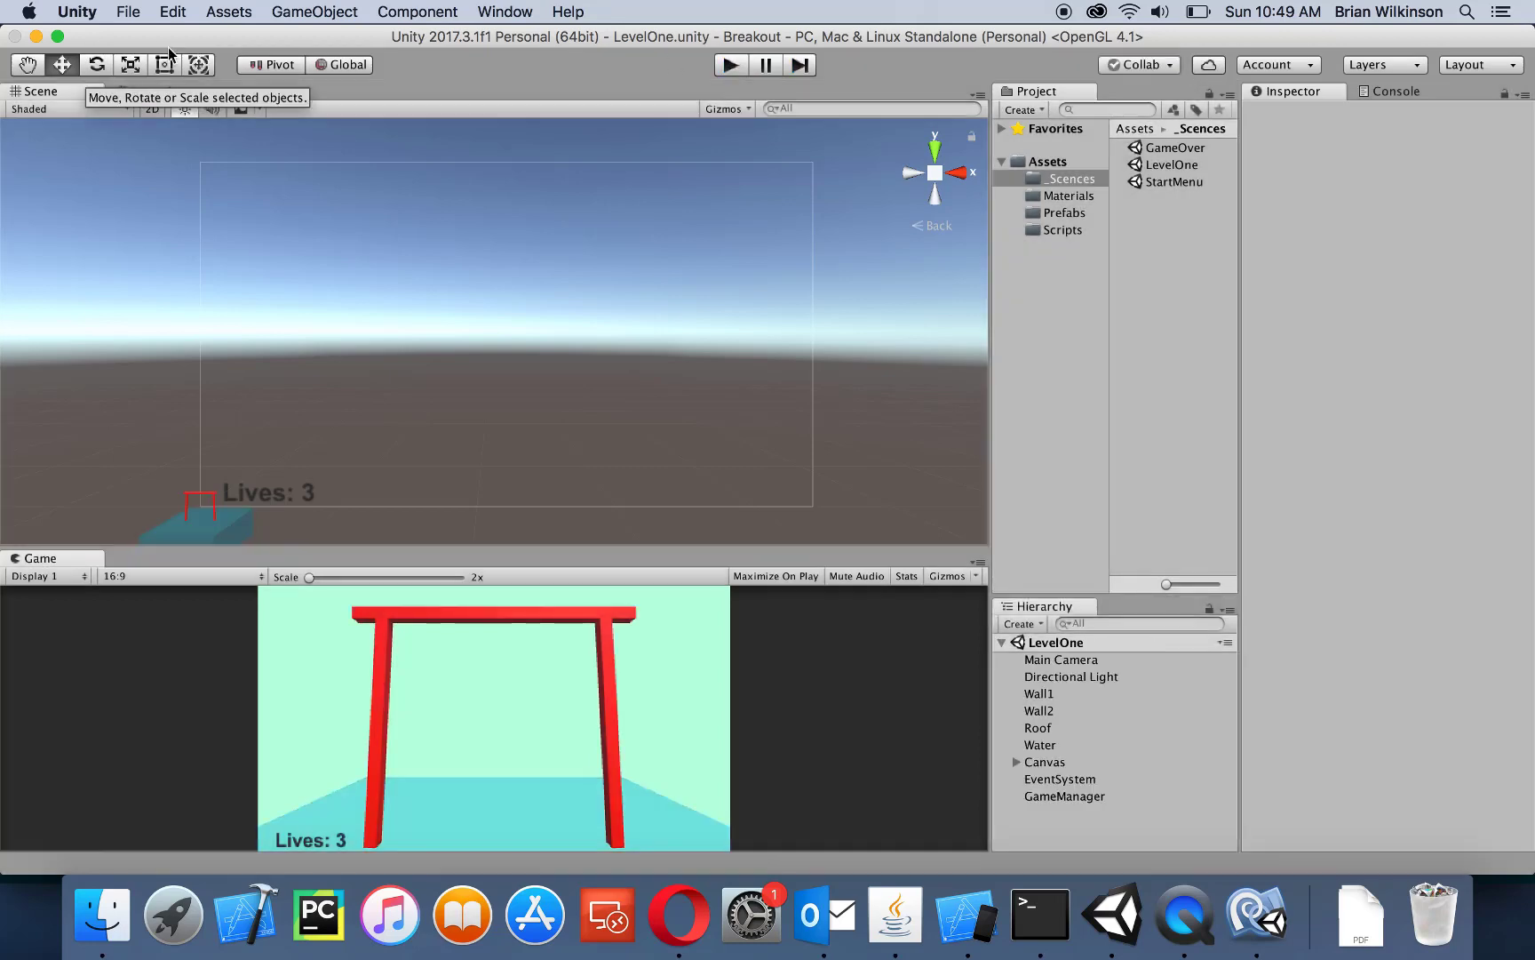
click(133, 10)
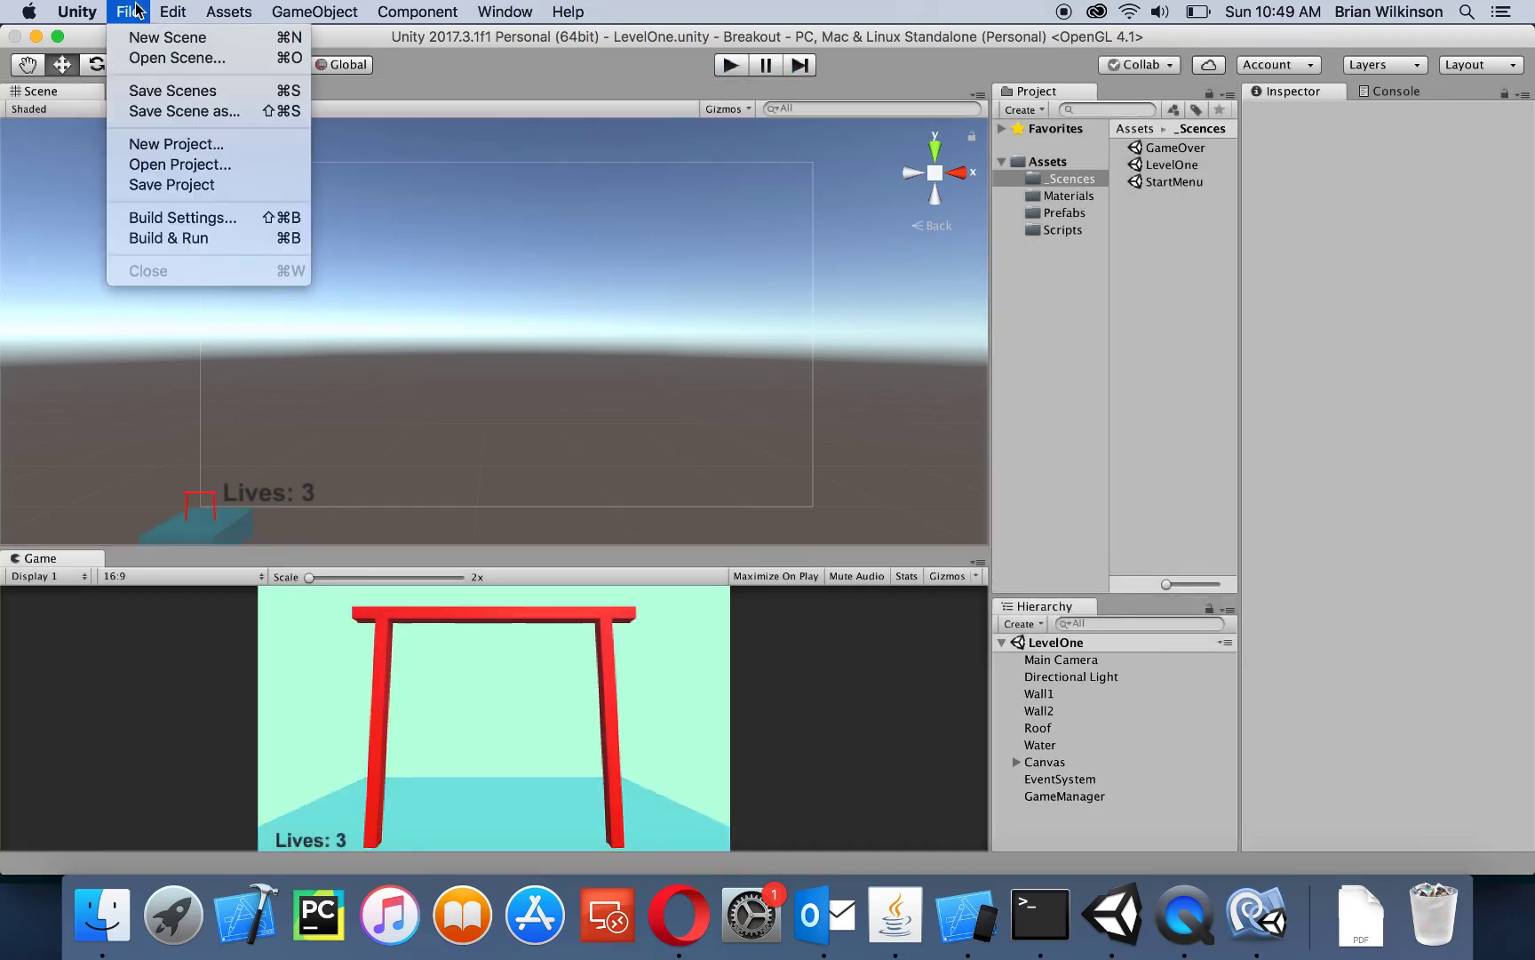
click(172, 238)
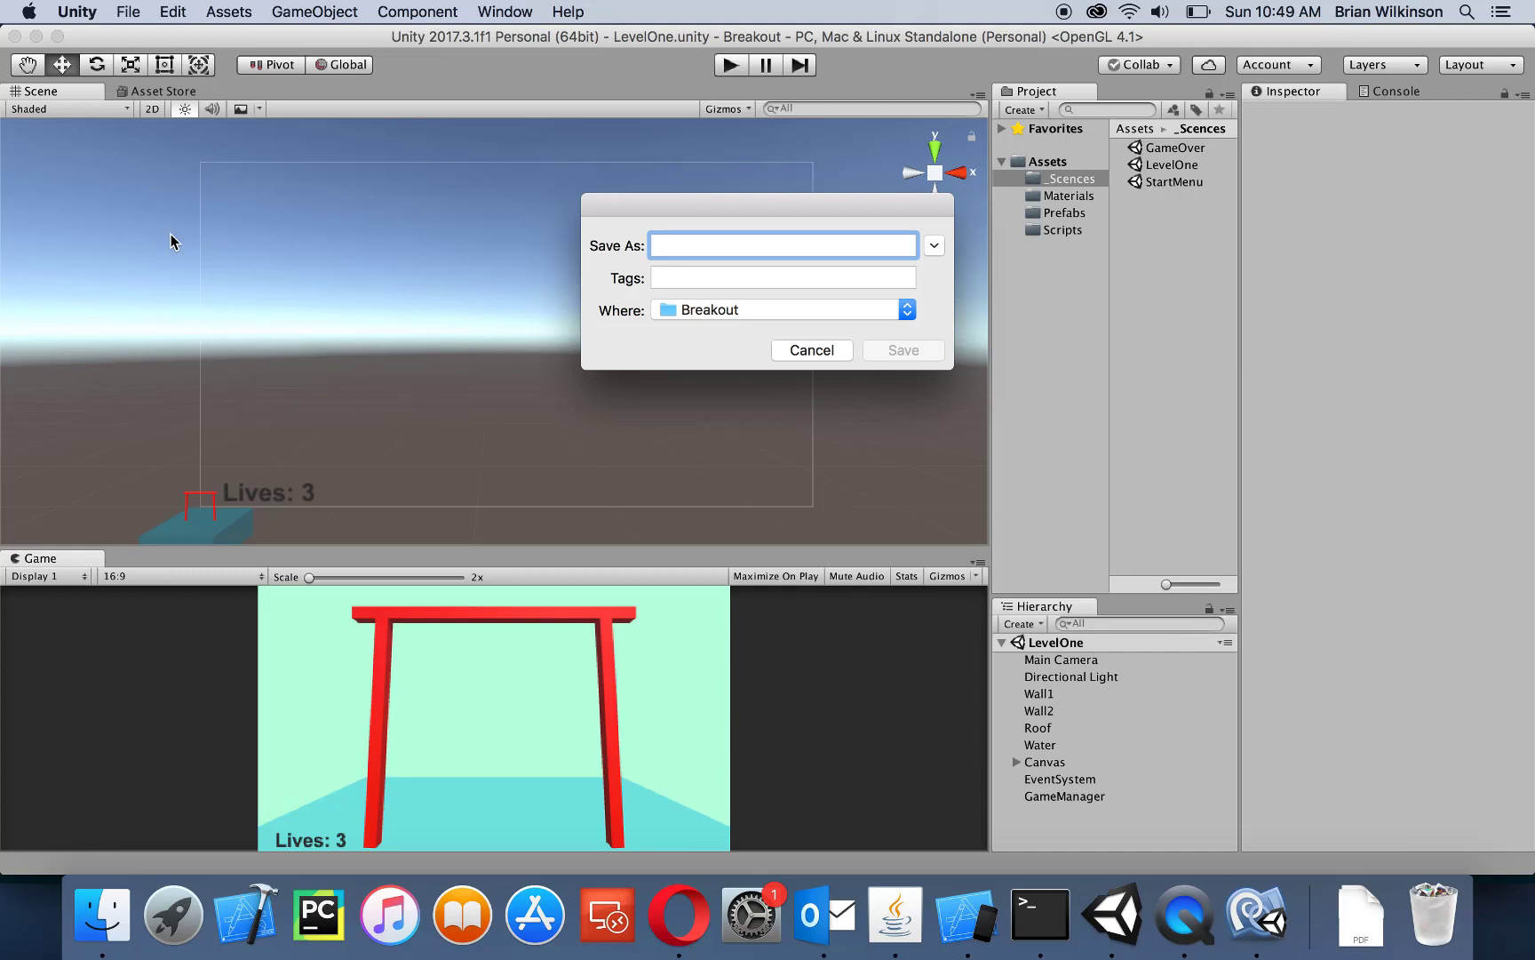
text(TestQuit)
click(898, 350)
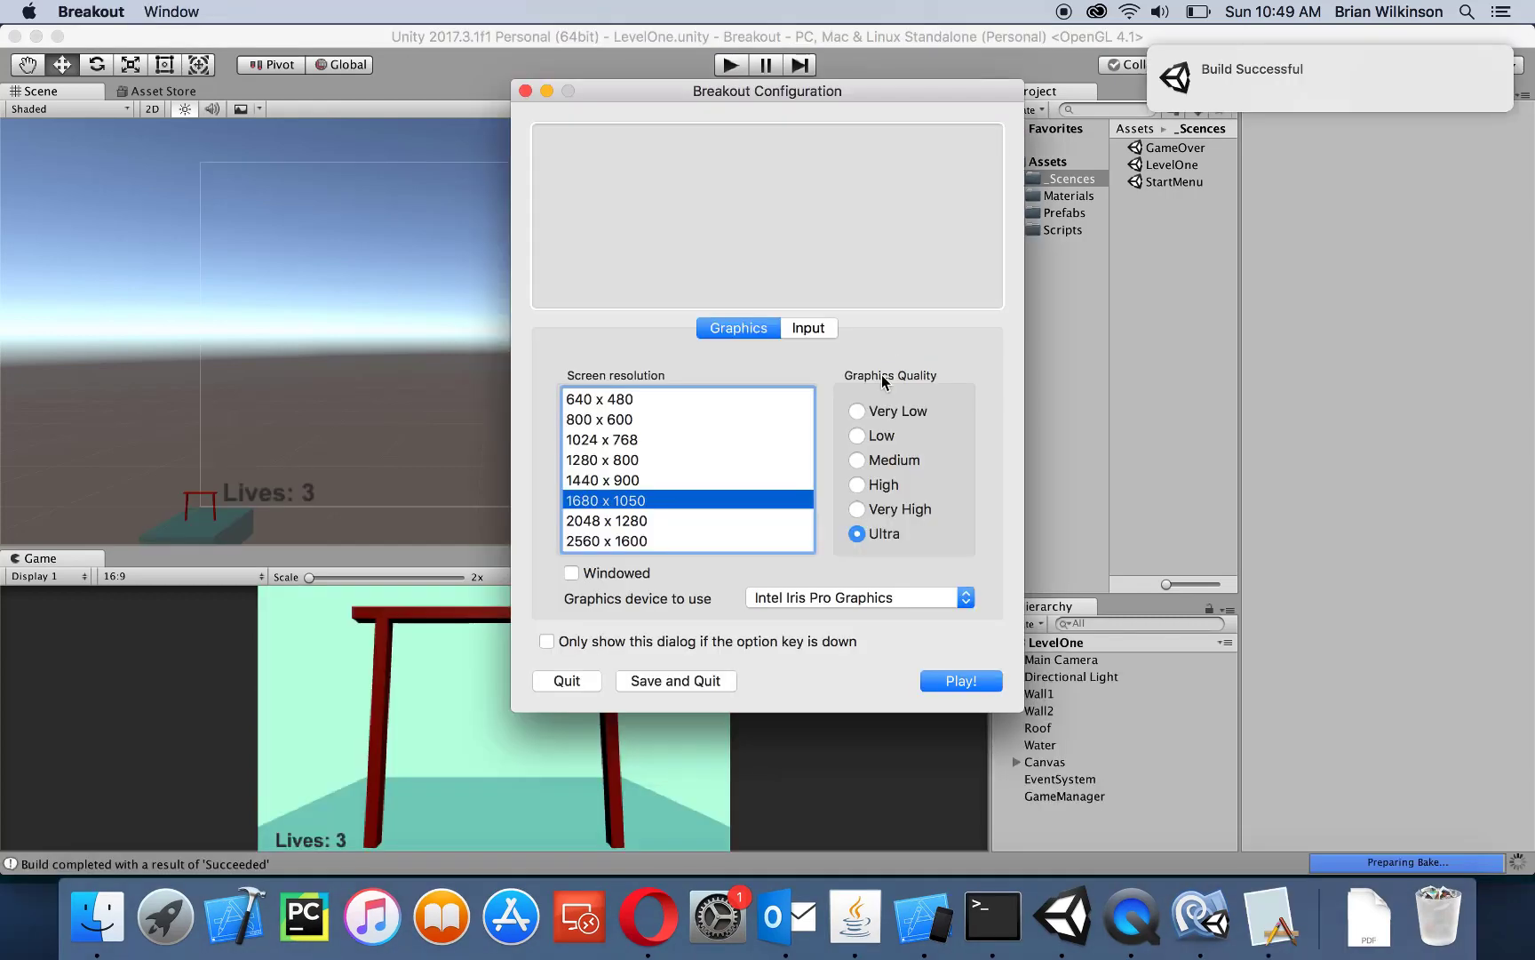
Launch the standalone Breakout build, start a game and serve the first ball
click(952, 679)
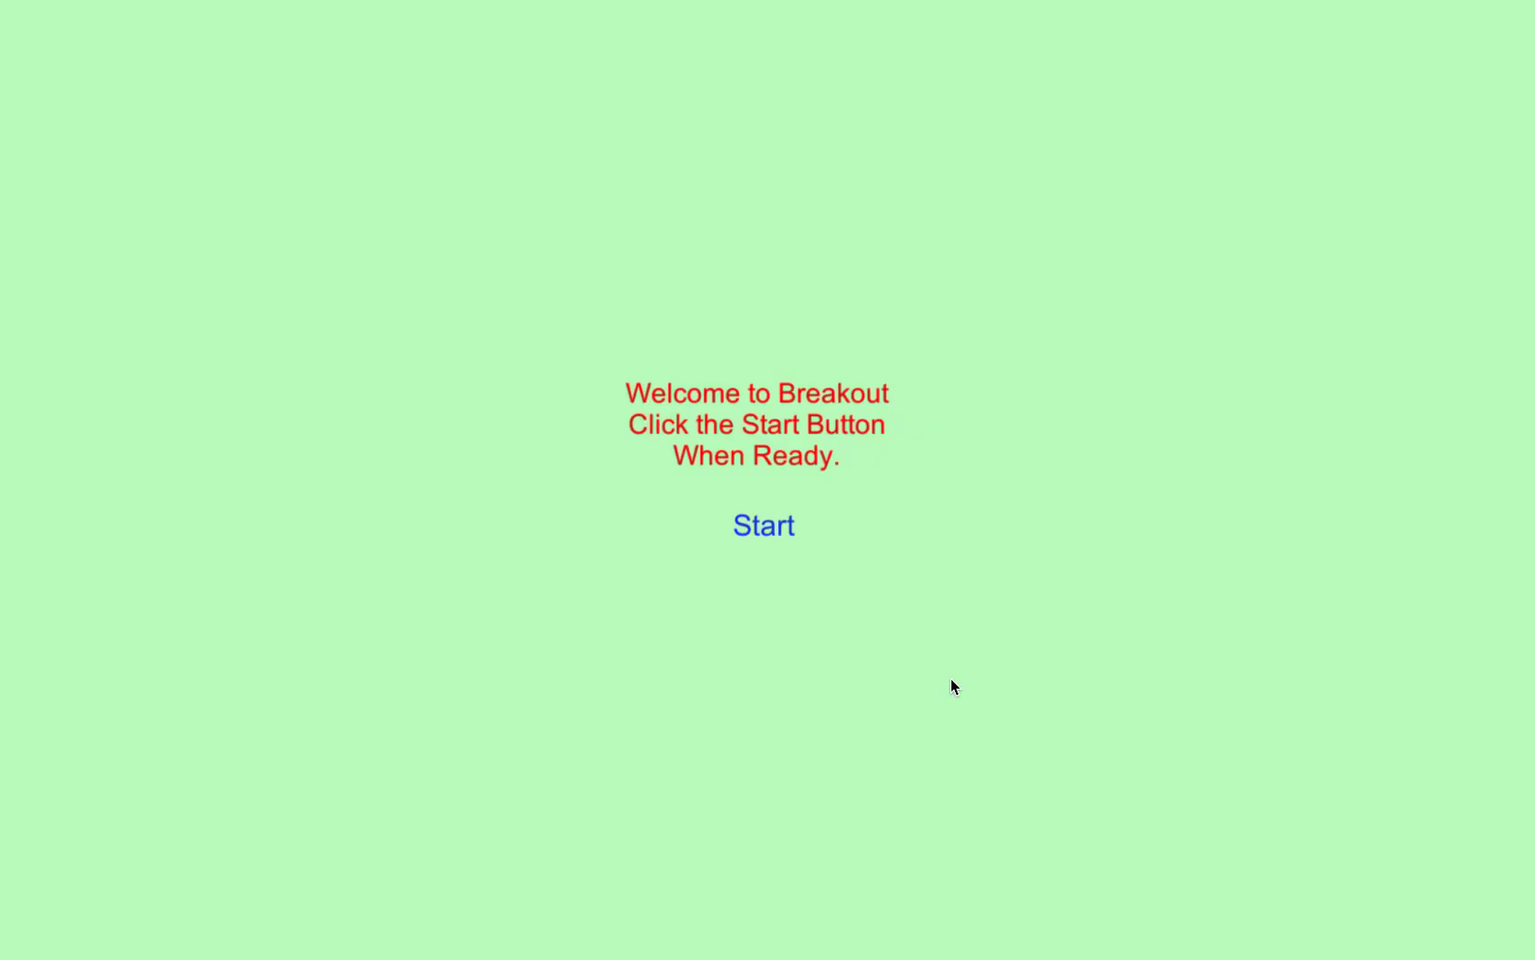
click(765, 524)
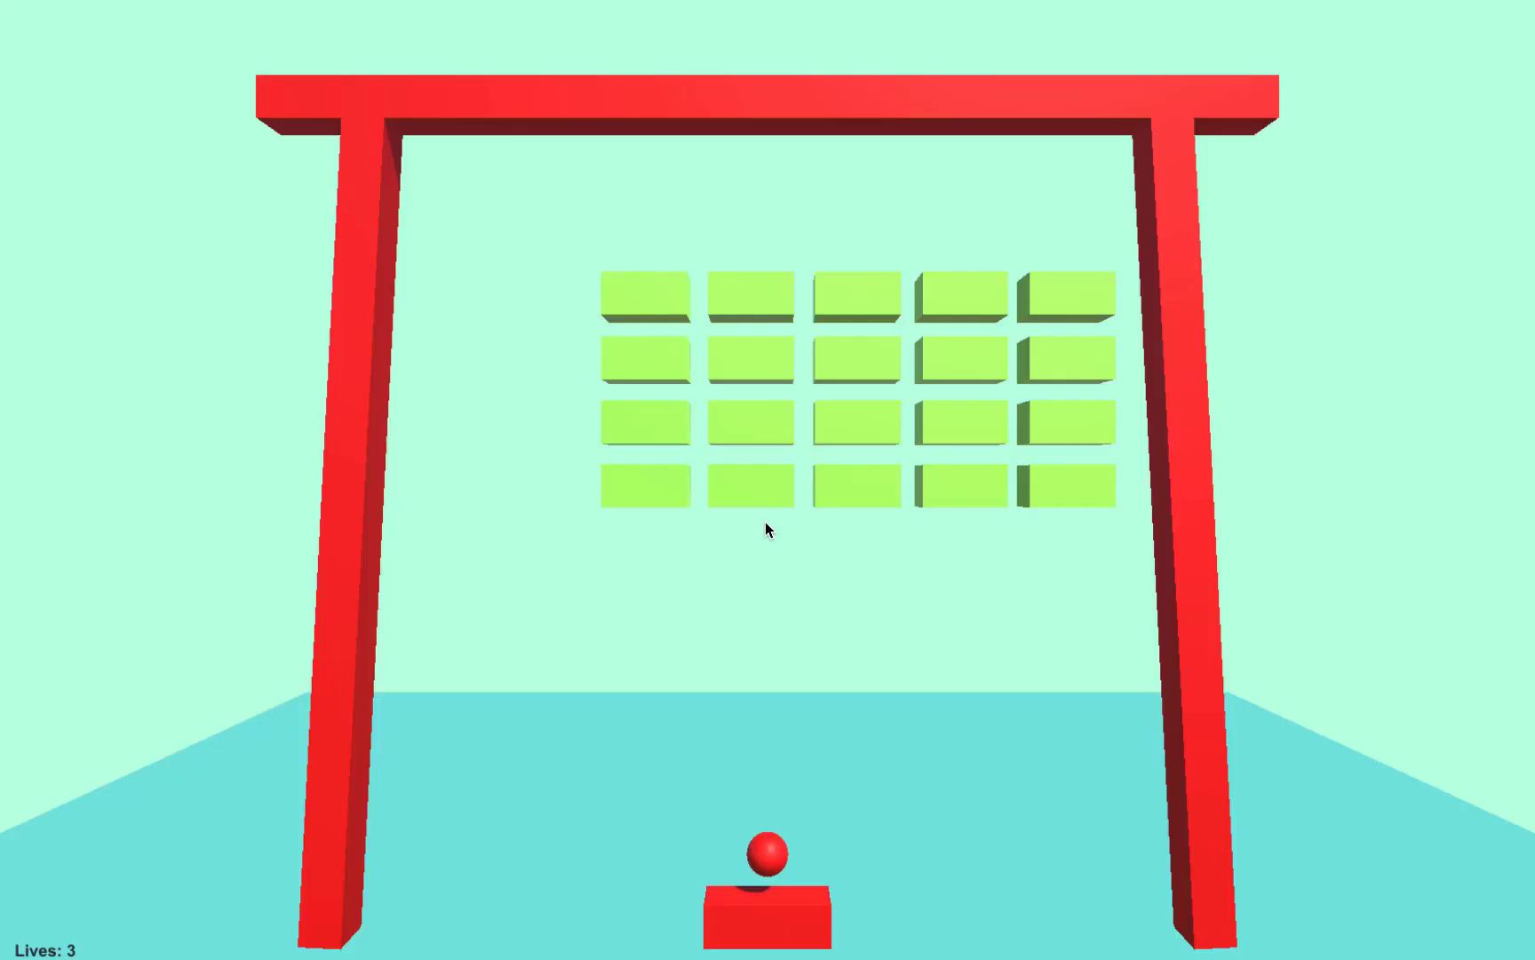
key(Left)
click(765, 522)
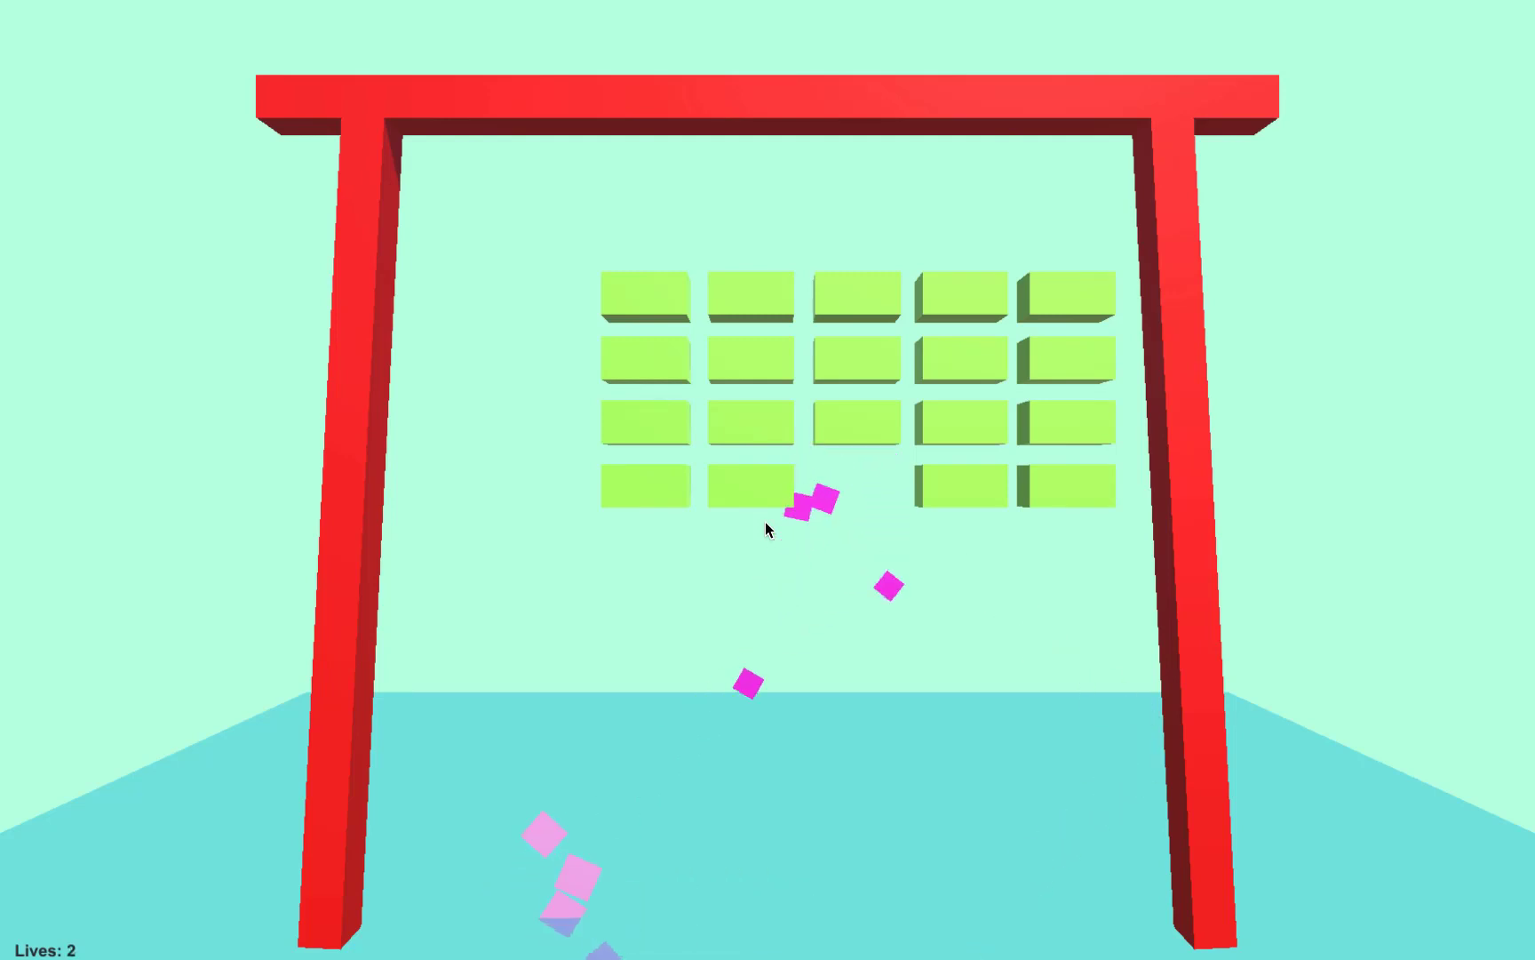
Lose the remaining lives to reach the GameOver screen, then quit the game
click(765, 529)
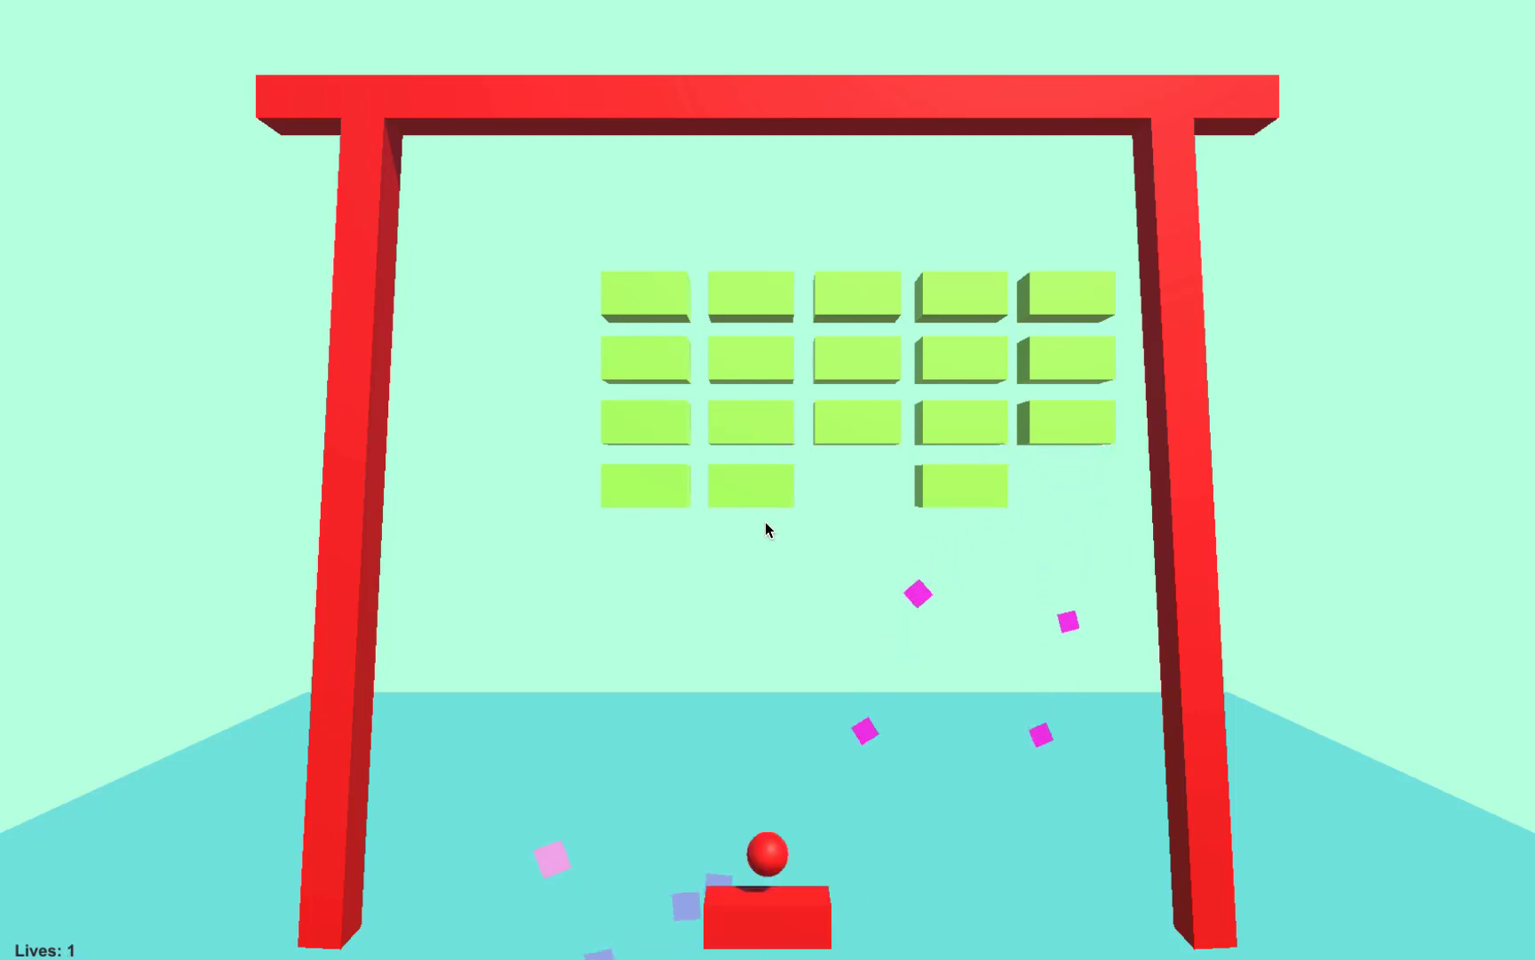
click(766, 524)
key(Left)
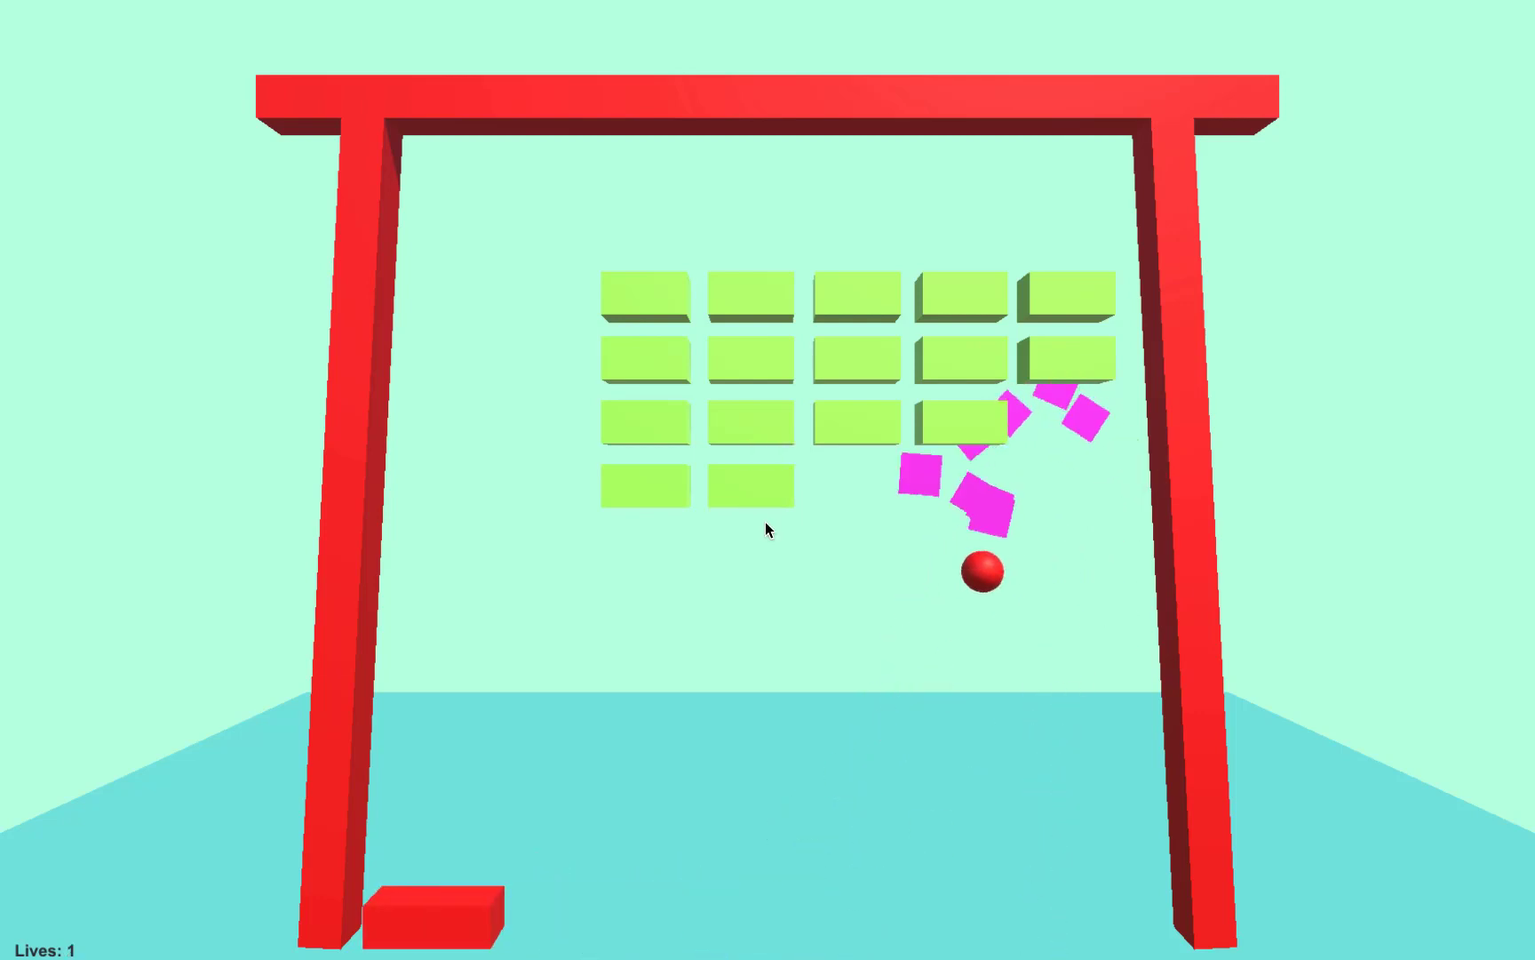
key(Right)
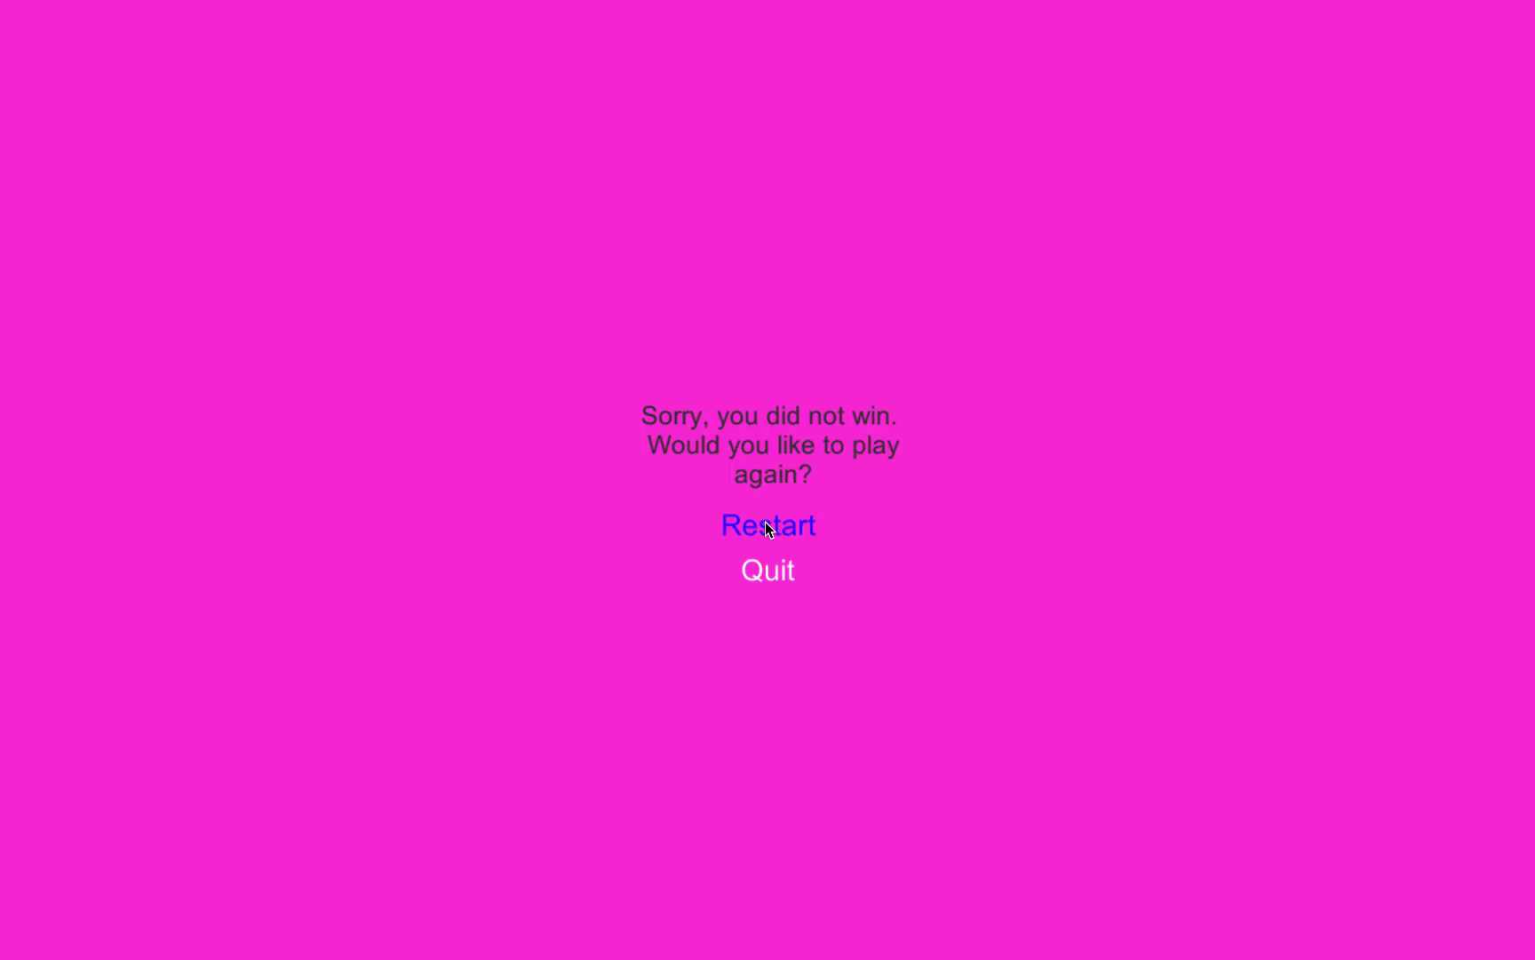
click(770, 573)
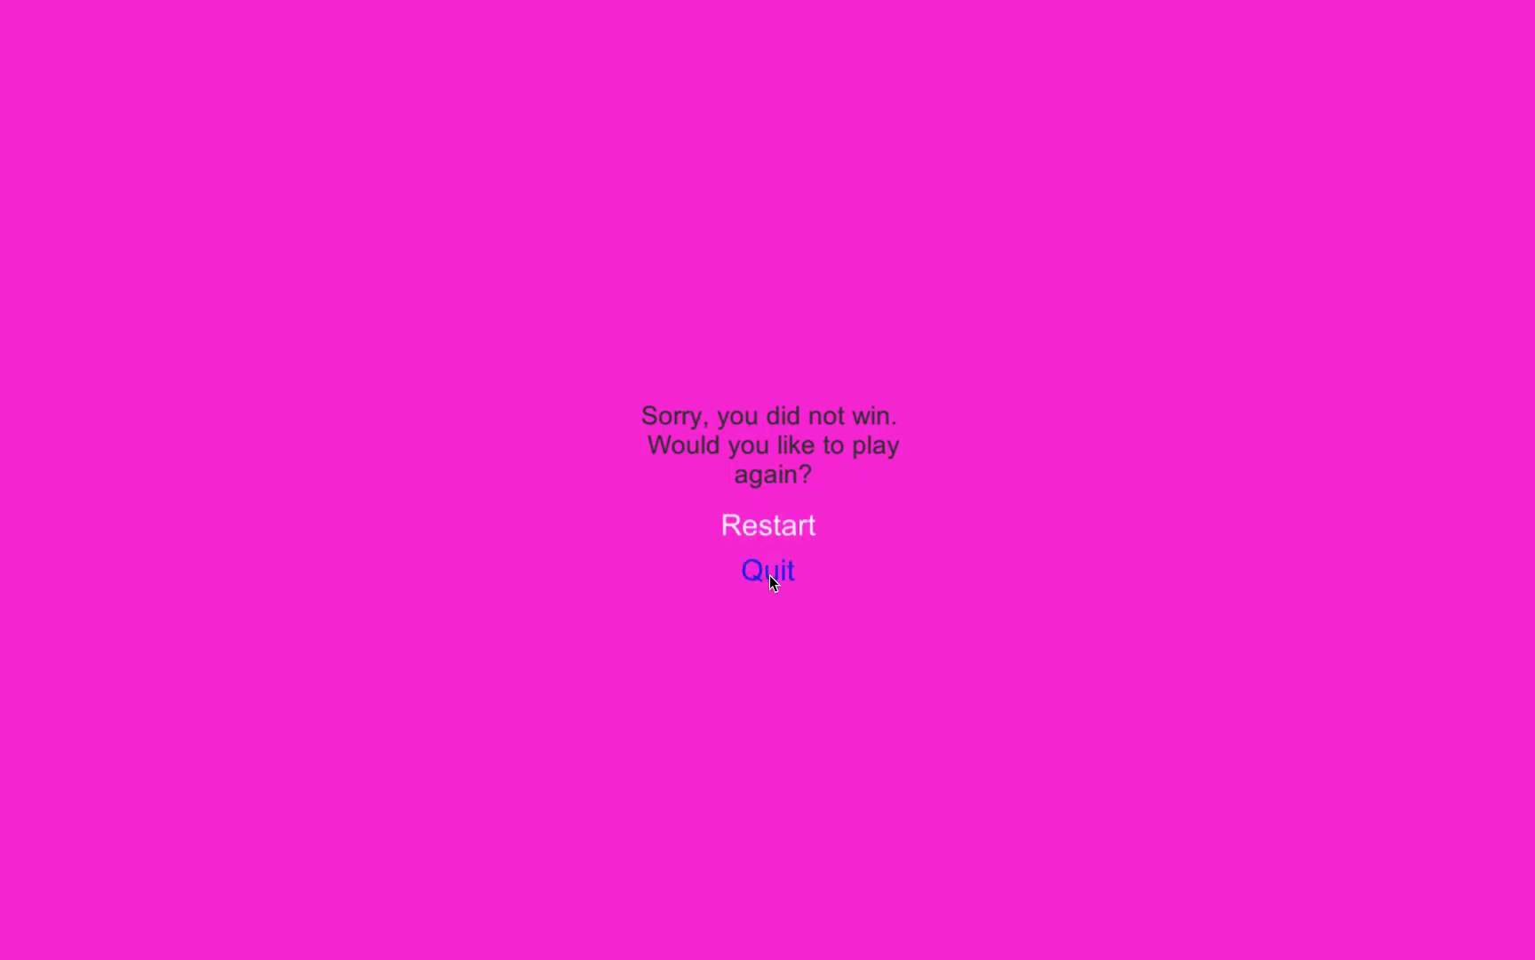